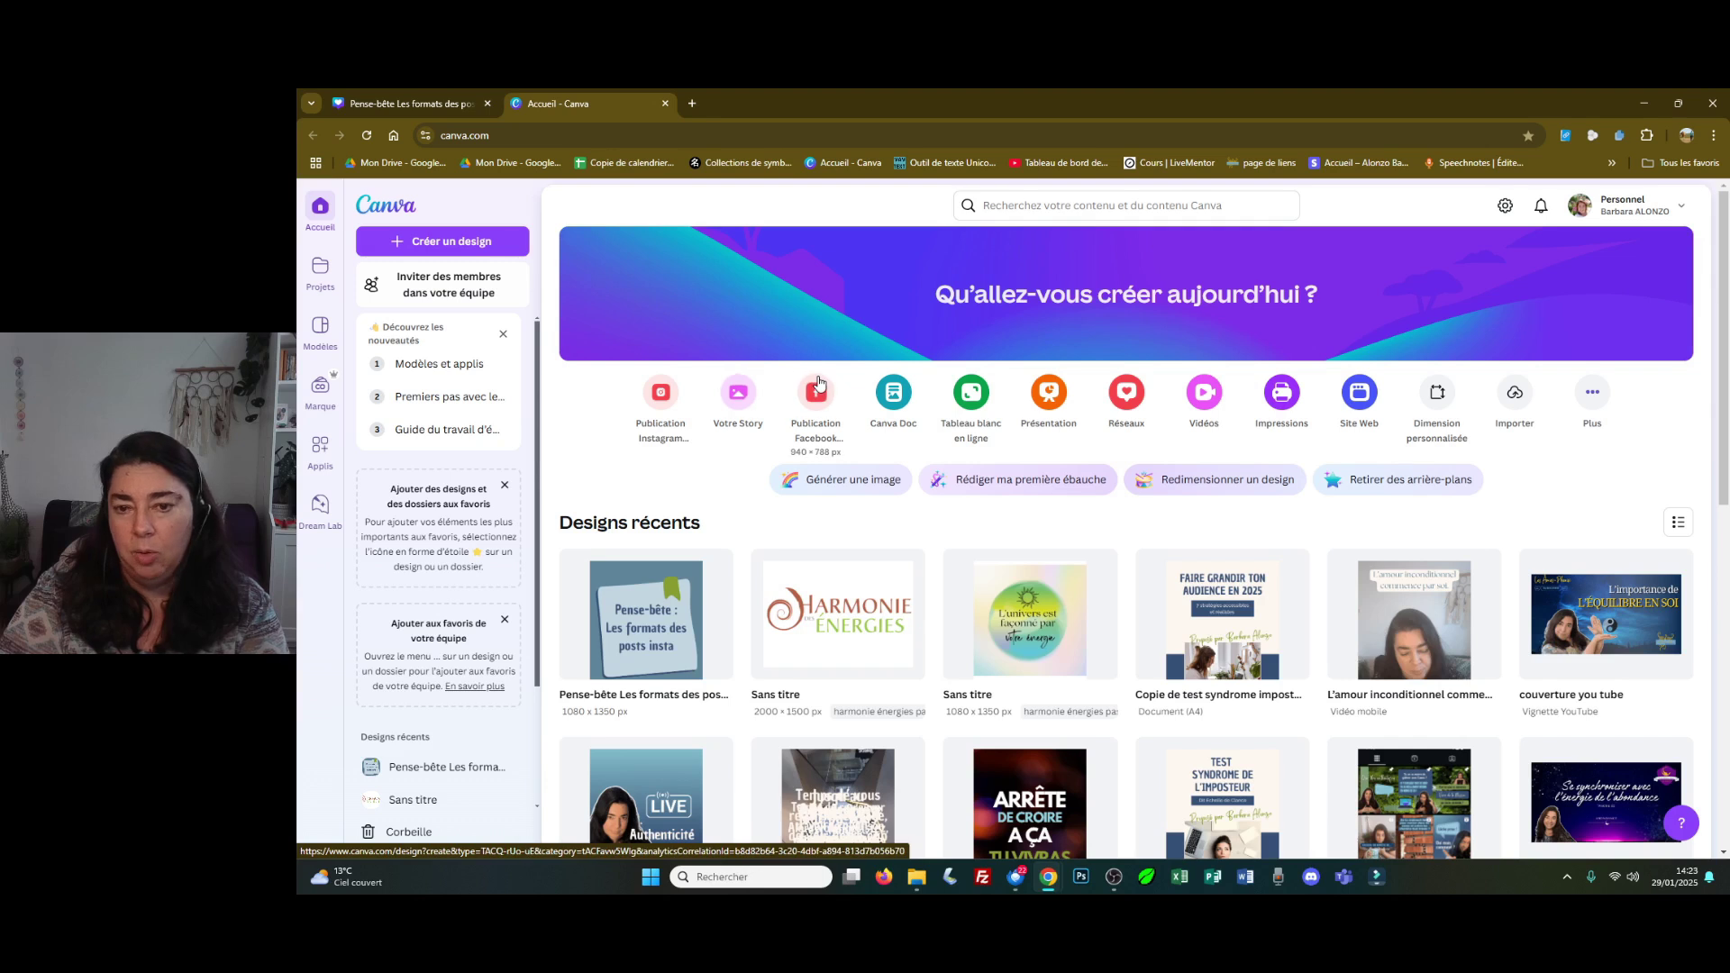
Step: Create a new blank Reel Instagram design from the social network formats and hide the timeline
{"action": "left_click", "coordinate": [1126, 392]}
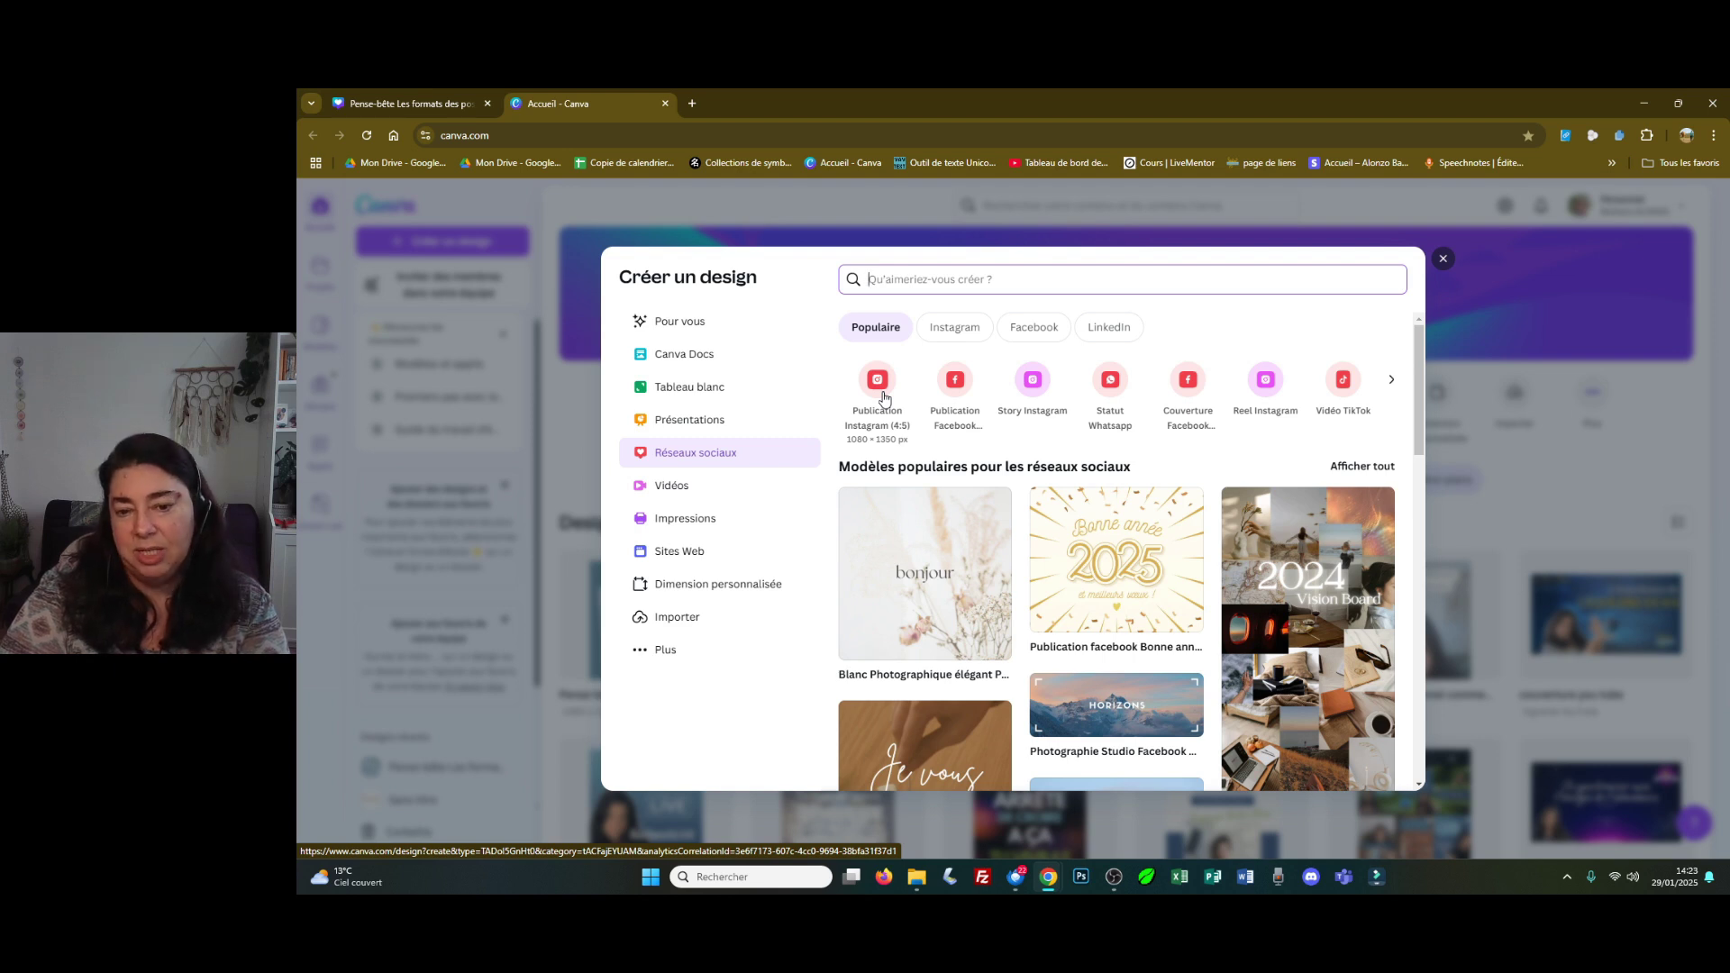
{"action": "left_click", "coordinate": [1267, 383]}
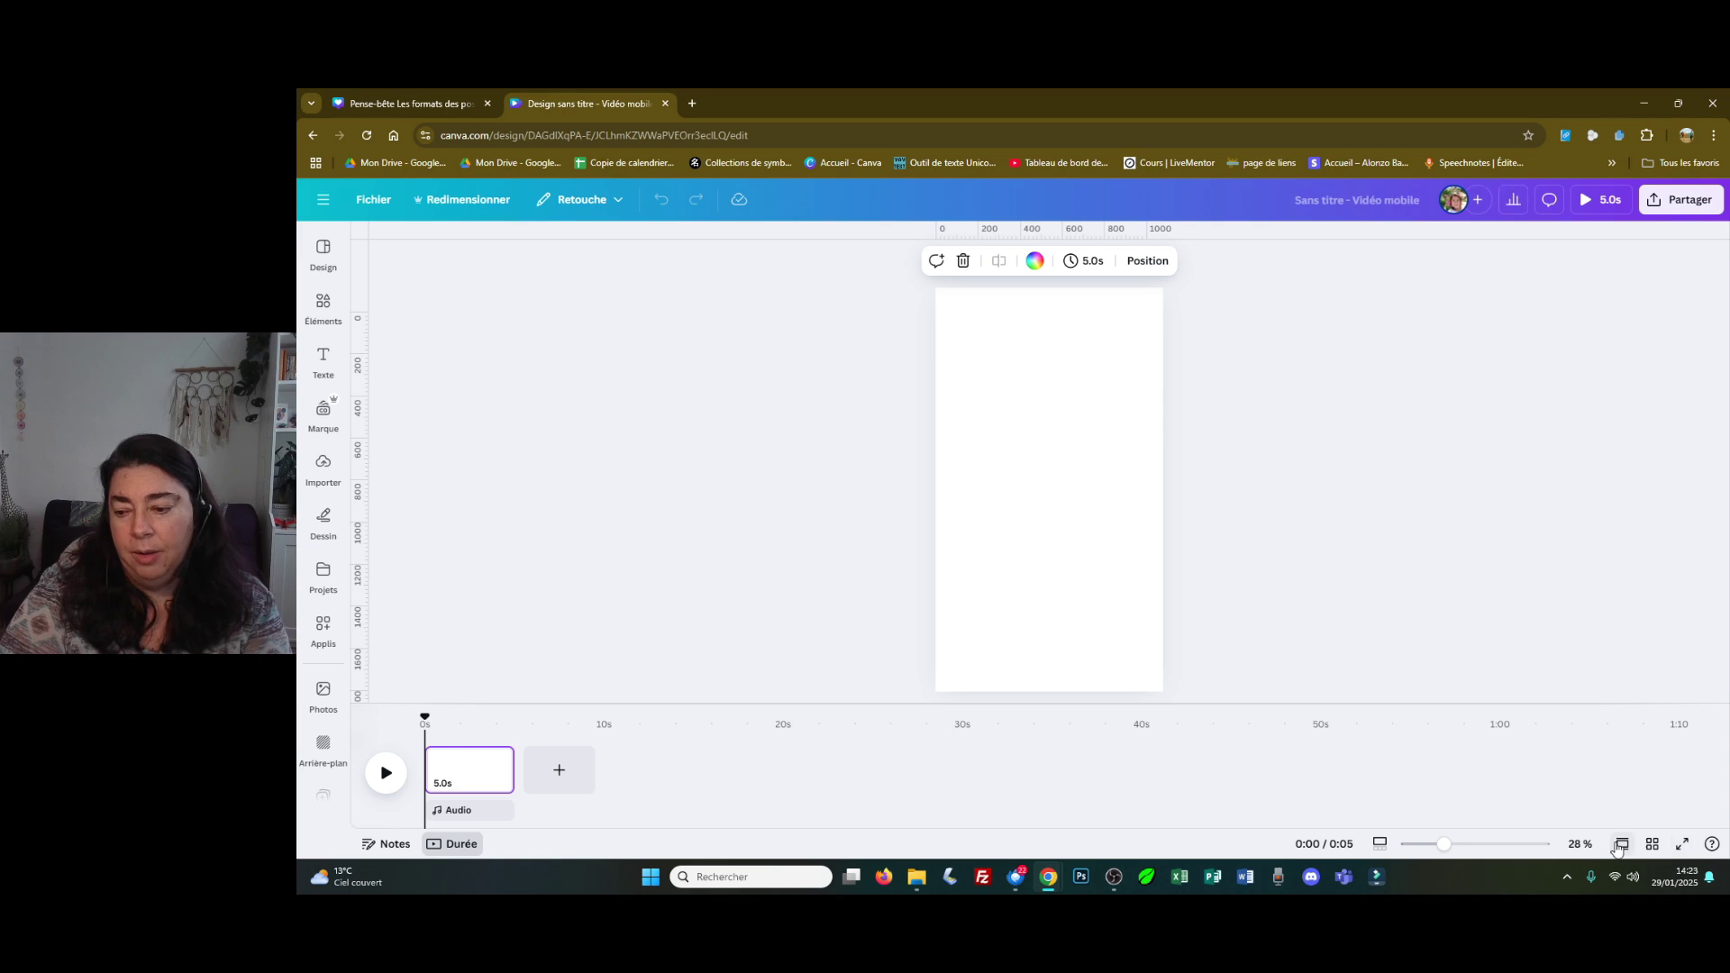
{"action": "left_click", "coordinate": [1622, 844]}
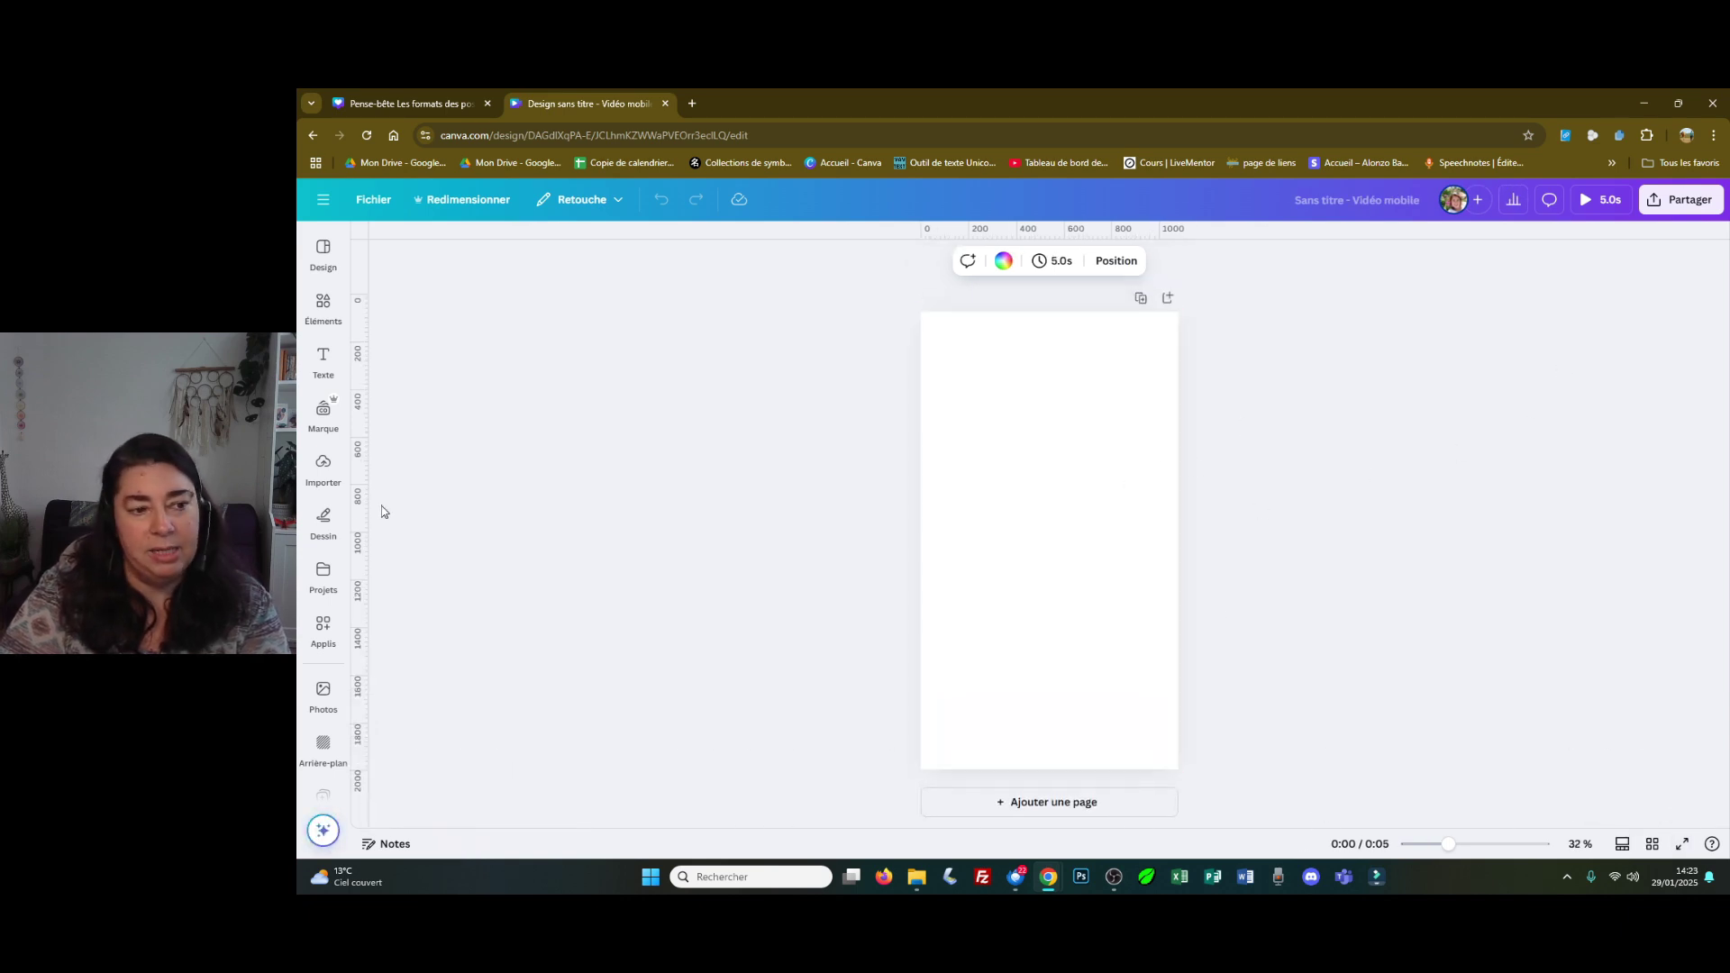
Step: Add the uploaded "En fait, la vie c'est ce qui vous arrive" reel screenshot to the page and enlarge it to nearly full page height
{"action": "left_click", "coordinate": [322, 470]}
{"action": "scroll", "coordinate": [387, 541], "scroll_direction": "down", "scroll_amount": 6}
{"action": "left_click", "coordinate": [392, 559]}
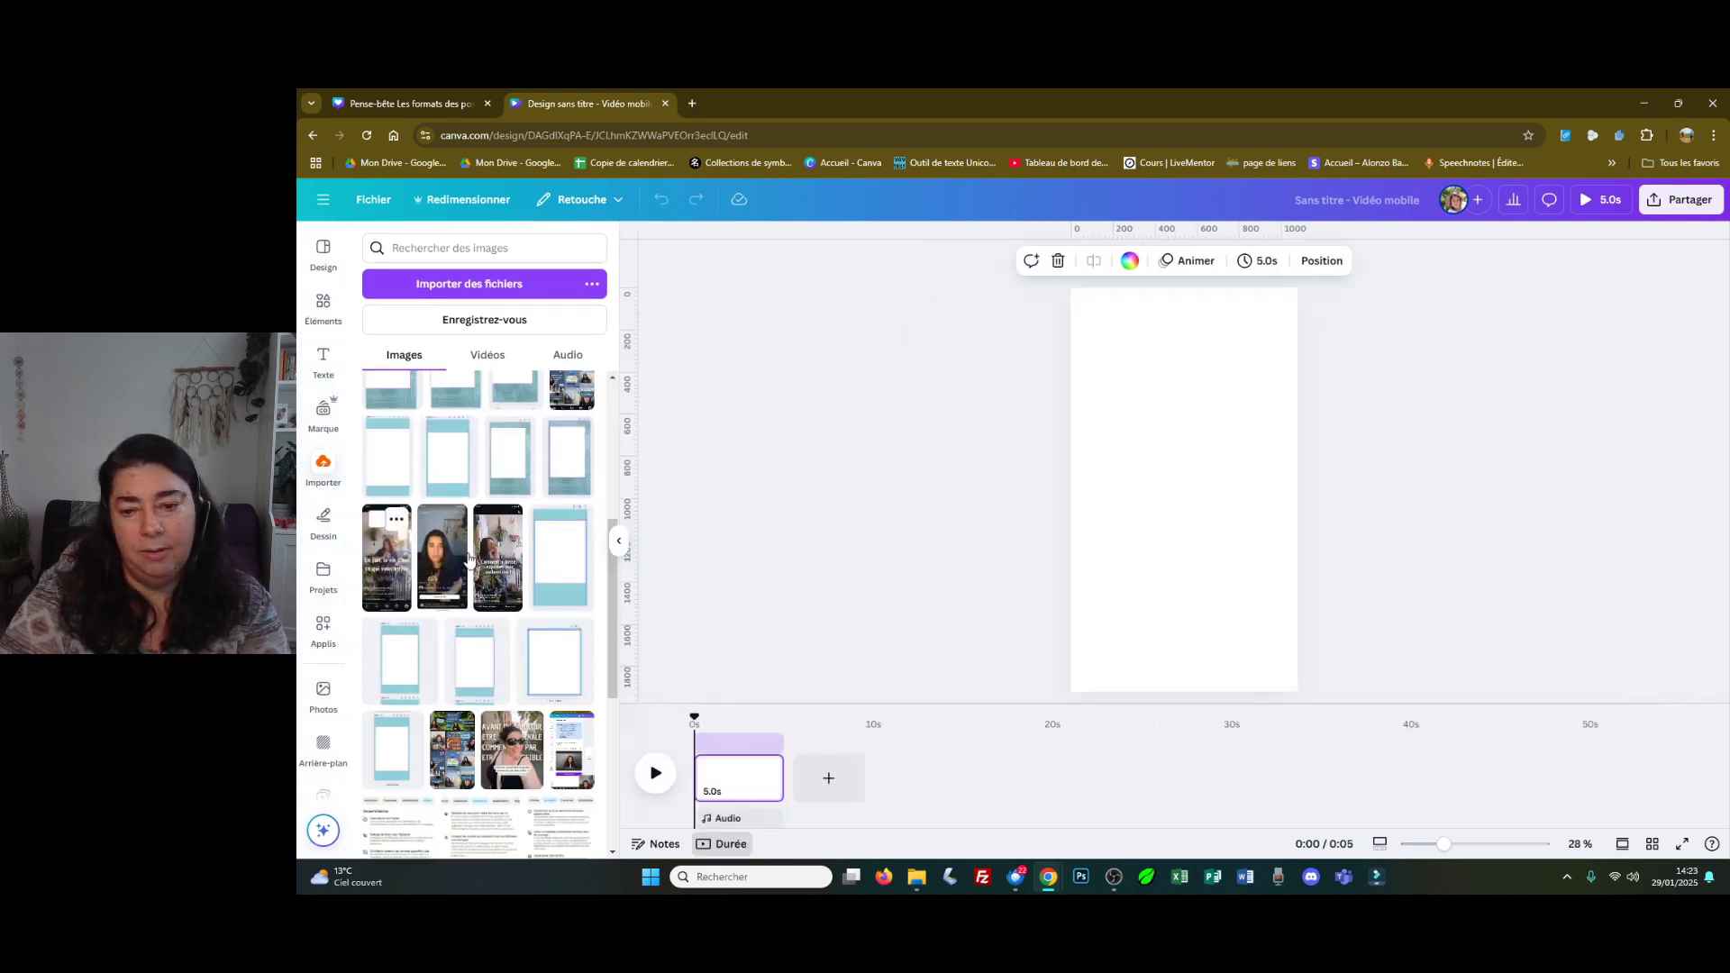
{"action": "left_click", "coordinate": [1187, 544]}
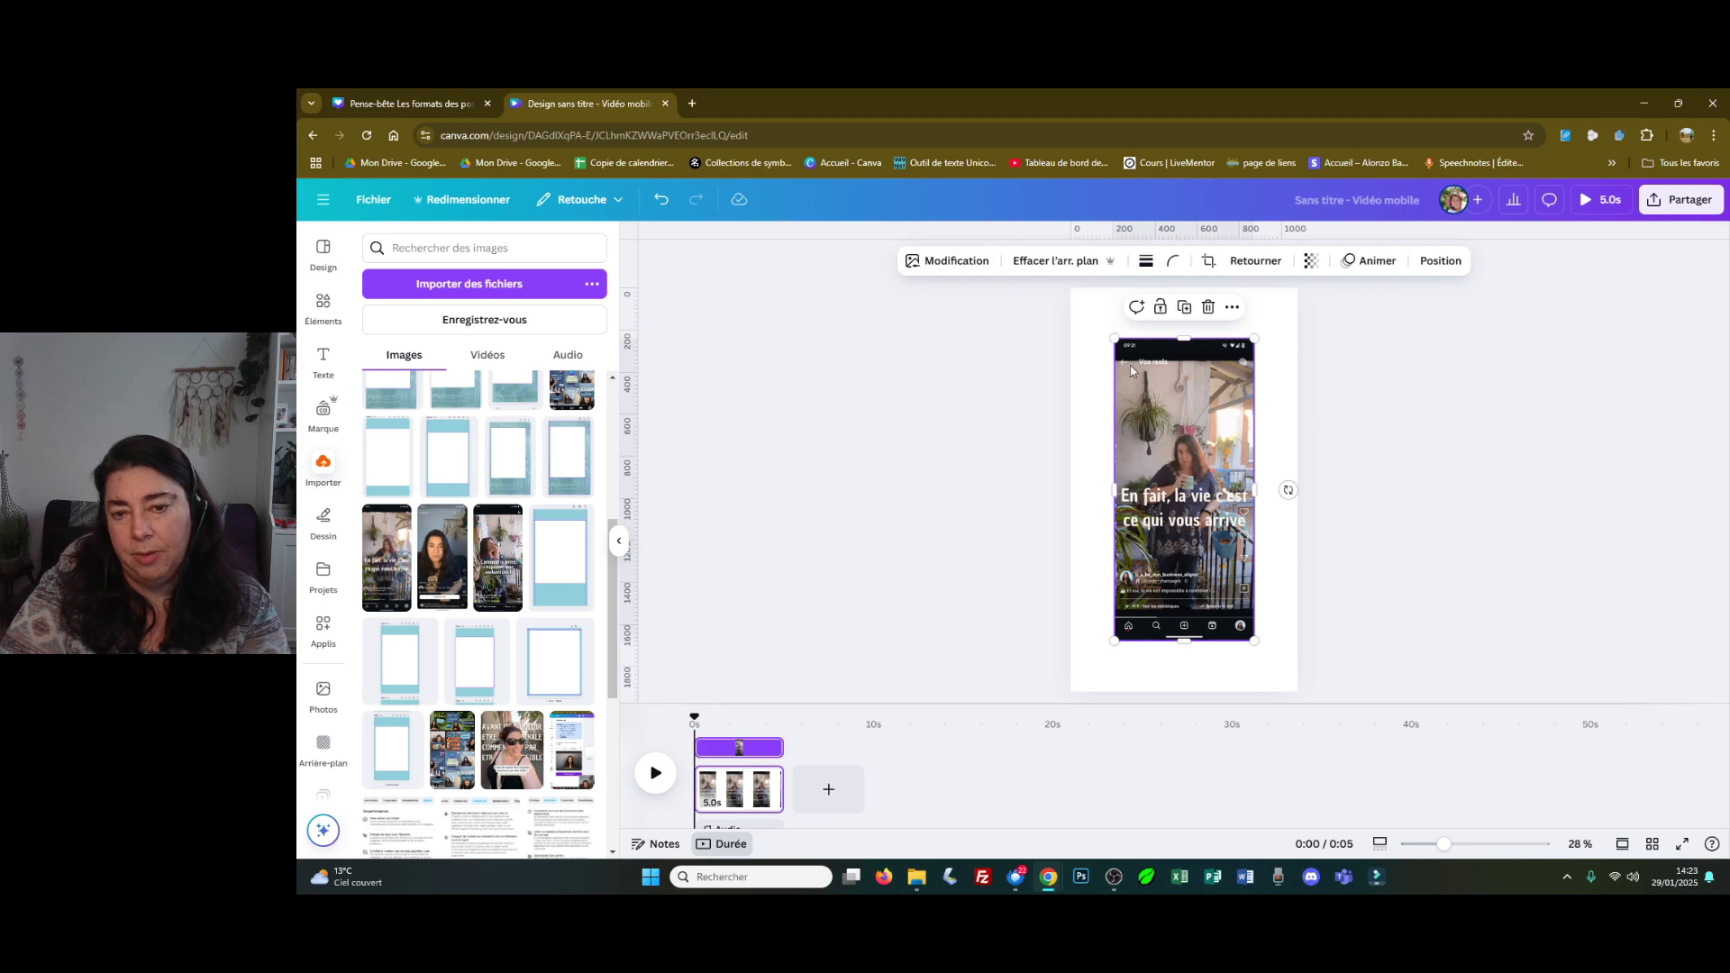
{"action": "left_click_drag", "start_coordinate": [1116, 336], "coordinate": [1097, 298]}
{"action": "left_click_drag", "start_coordinate": [1263, 645], "coordinate": [1274, 686]}
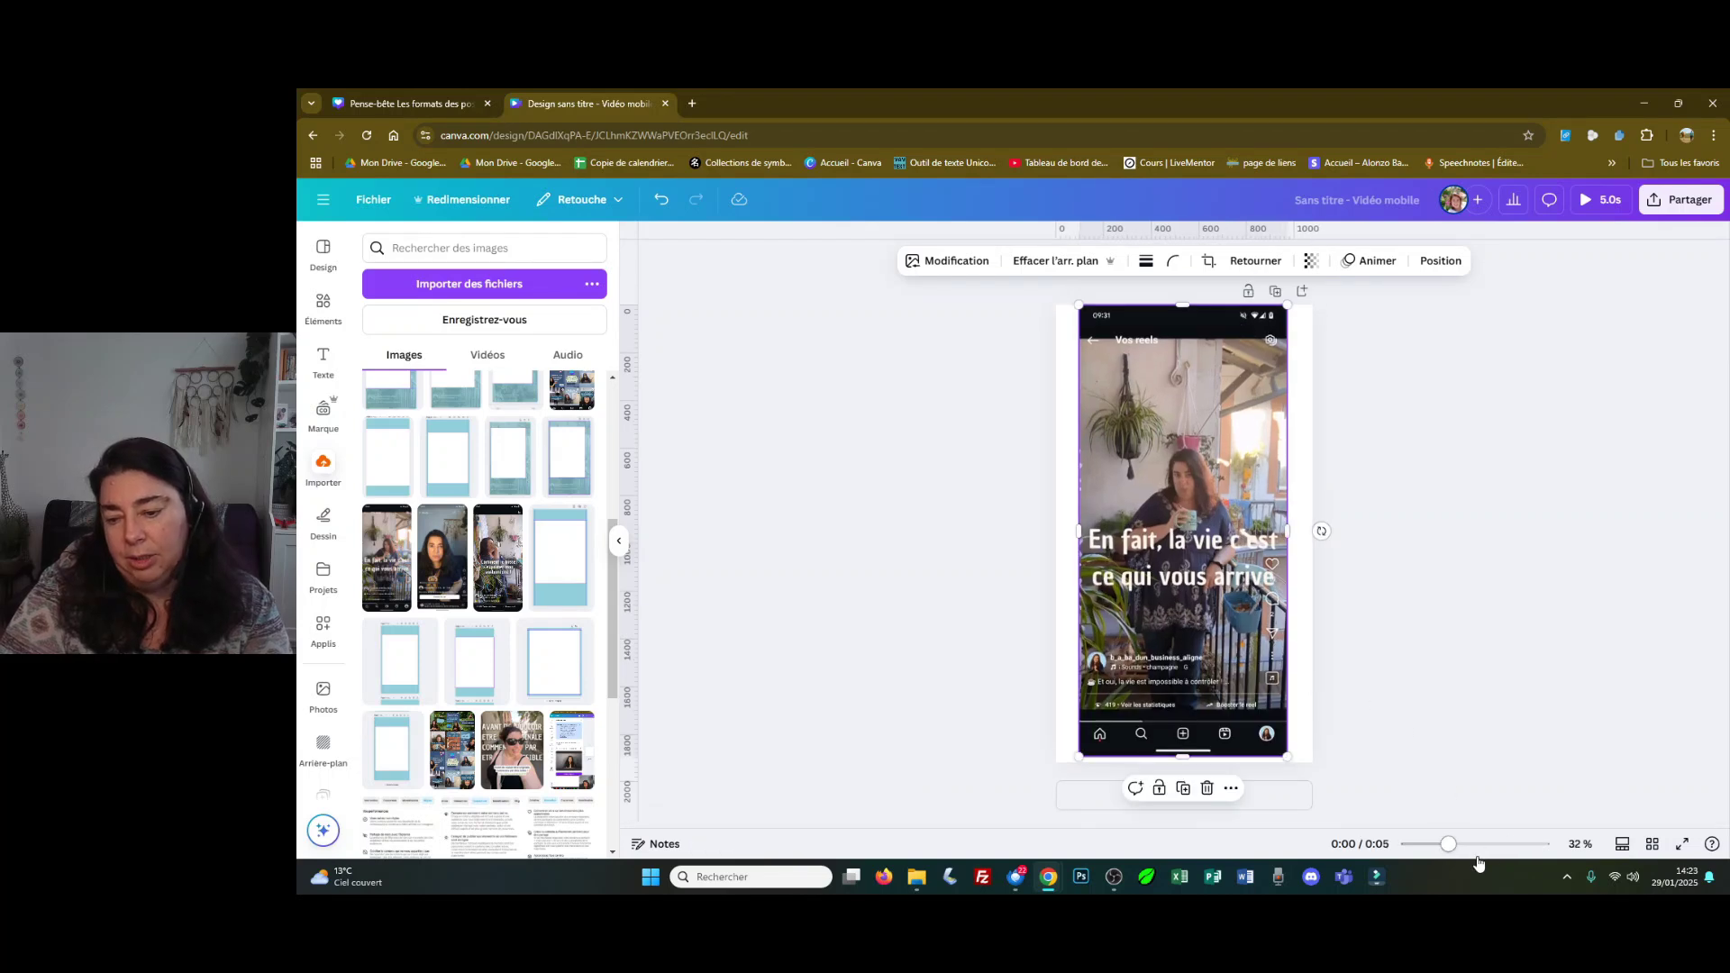
{"action": "left_click_drag", "start_coordinate": [1454, 847], "coordinate": [1458, 845]}
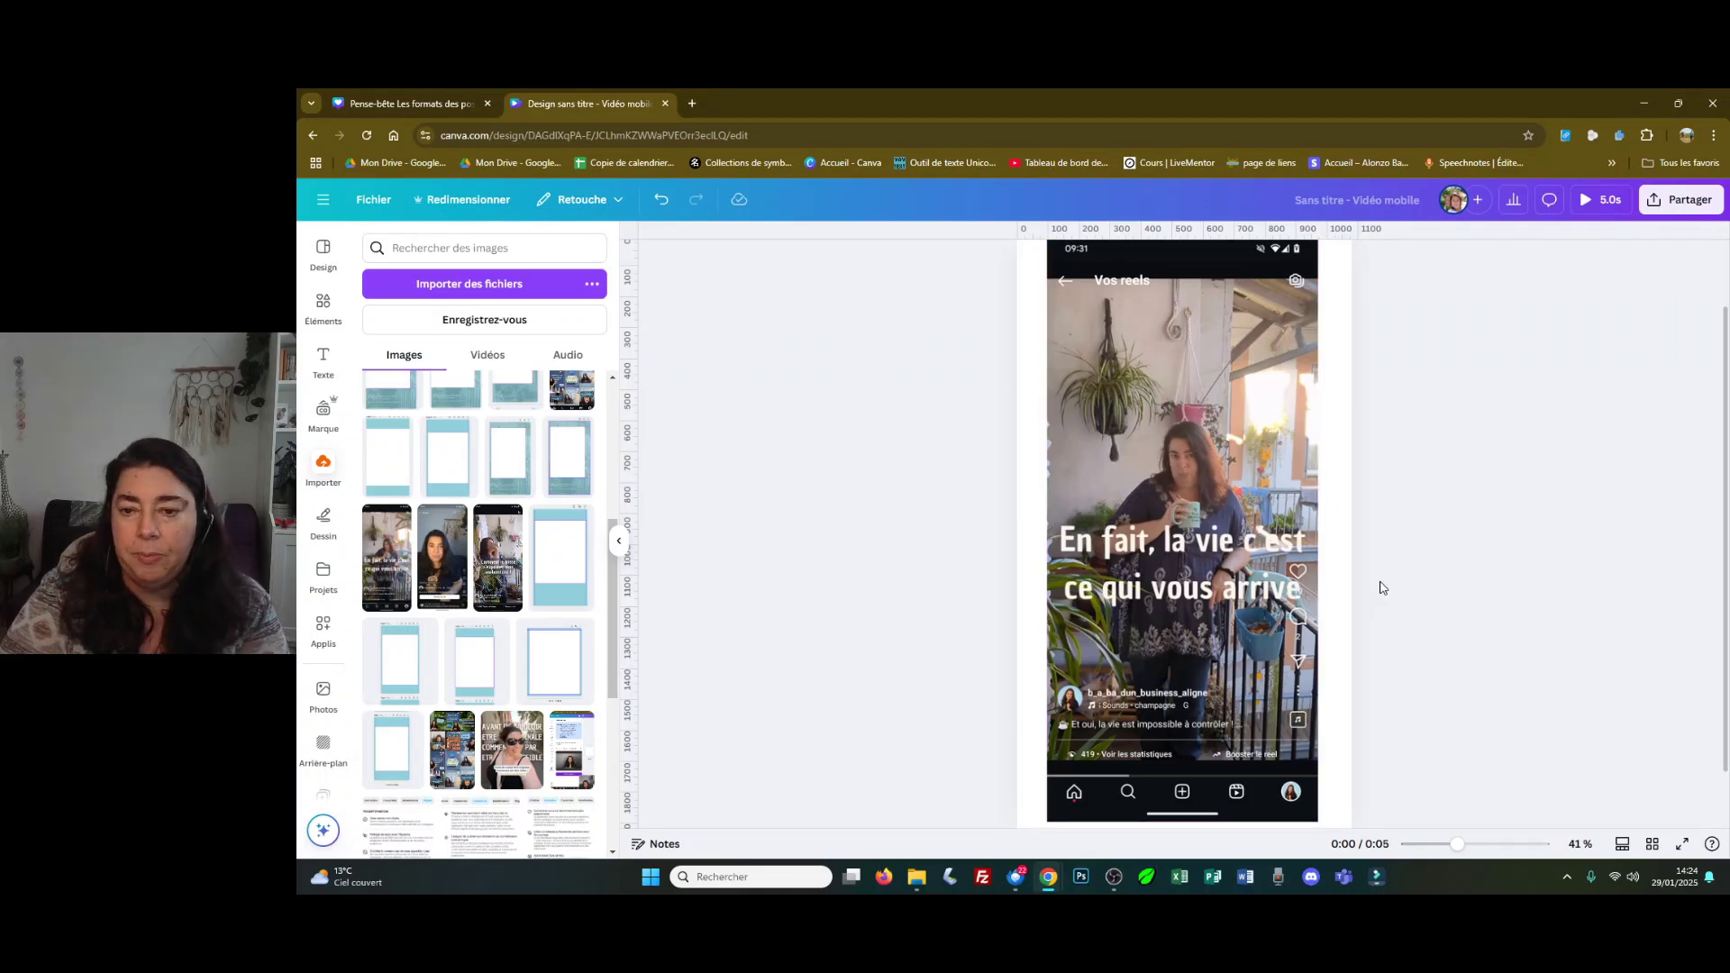
Step: Enlarge the reel screenshot beyond the page edges and position it so it covers the whole page
{"action": "left_click", "coordinate": [1224, 493]}
{"action": "left_click", "coordinate": [1127, 382]}
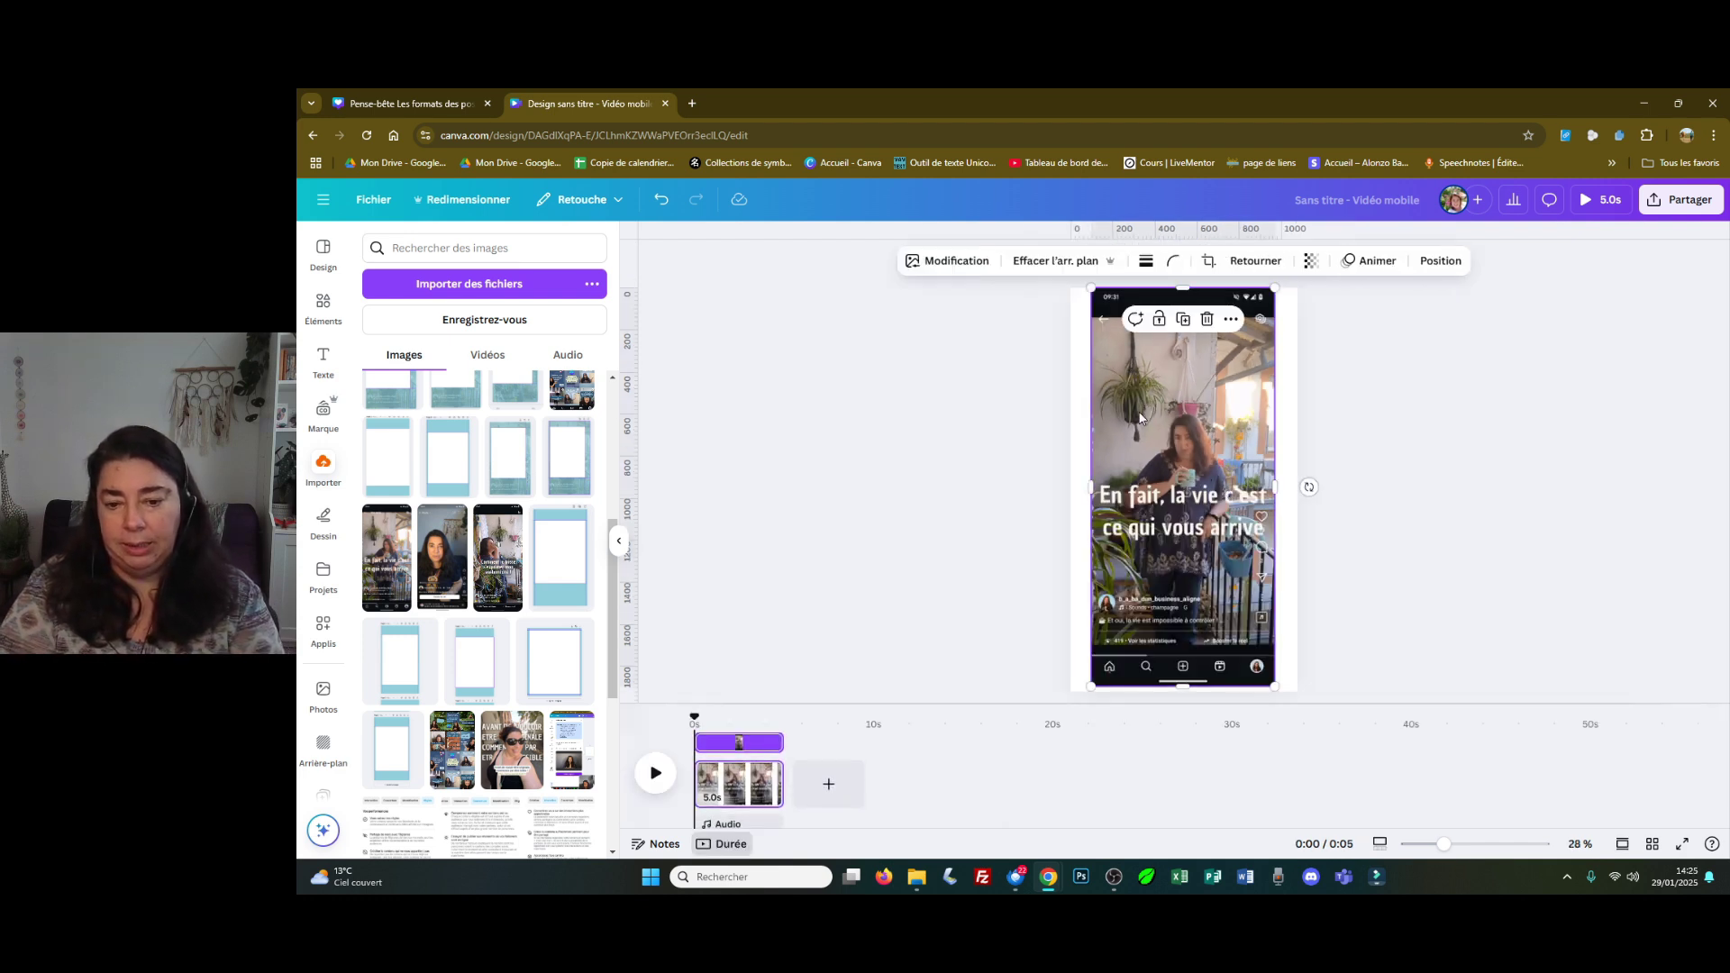
{"action": "left_click_drag", "start_coordinate": [1091, 288], "coordinate": [1063, 263]}
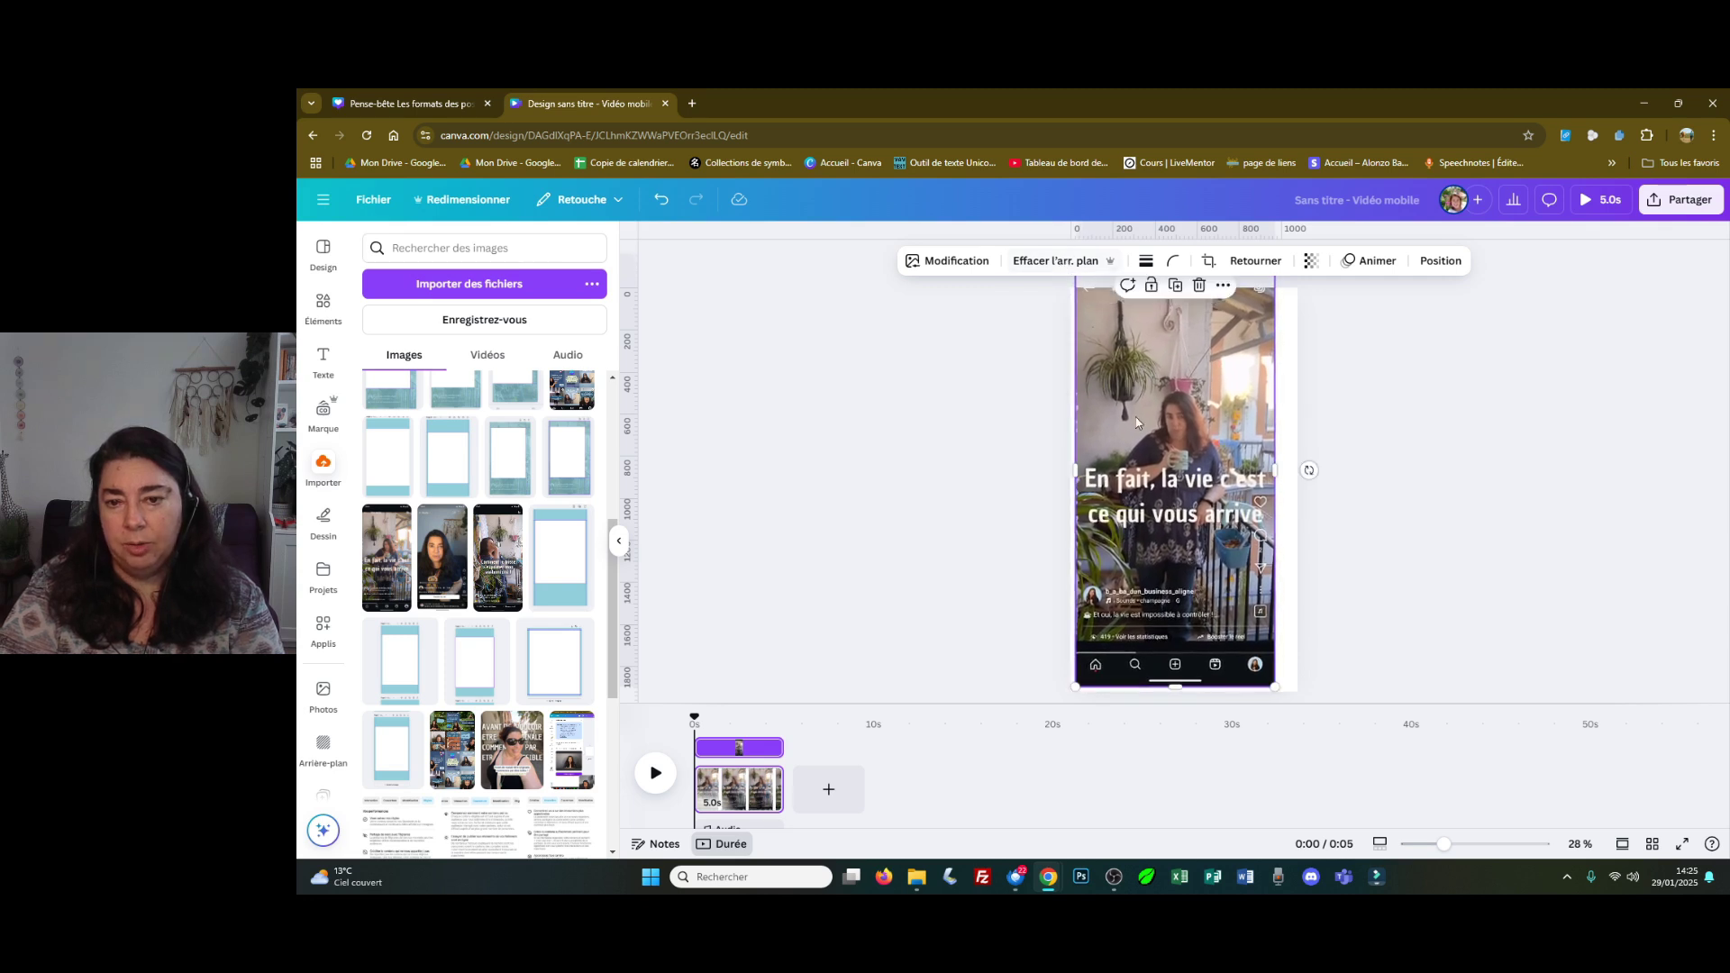
{"action": "left_click_drag", "start_coordinate": [1273, 687], "coordinate": [1312, 739]}
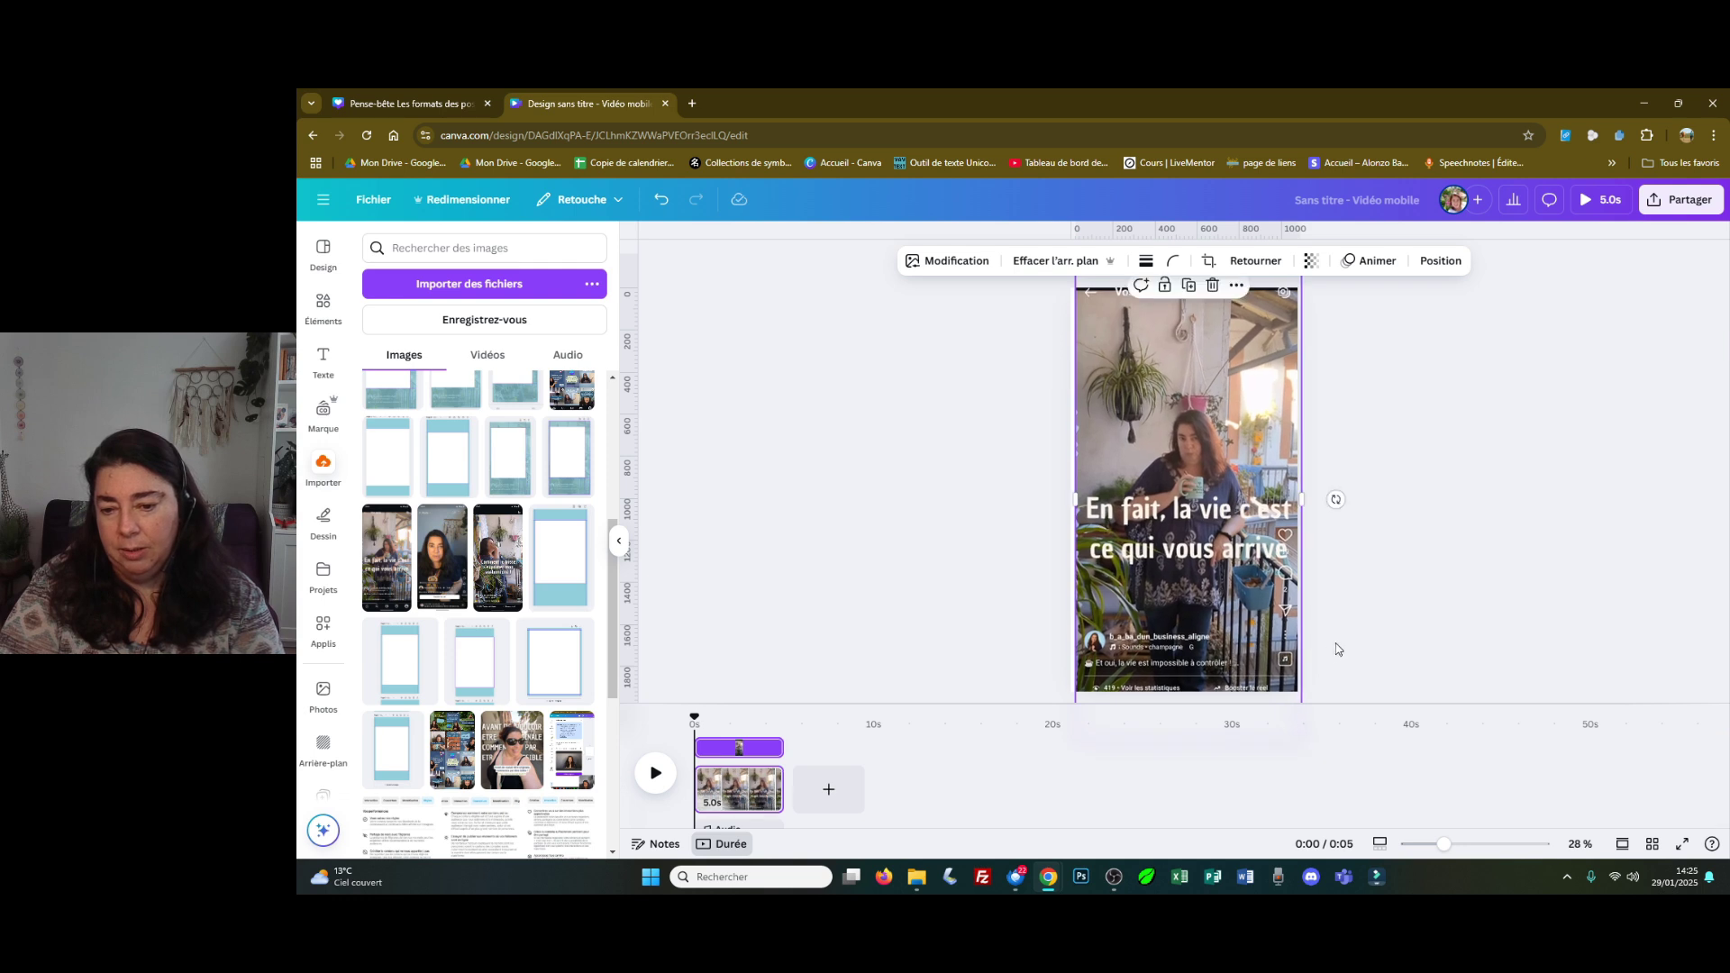
{"action": "left_click", "coordinate": [1327, 631]}
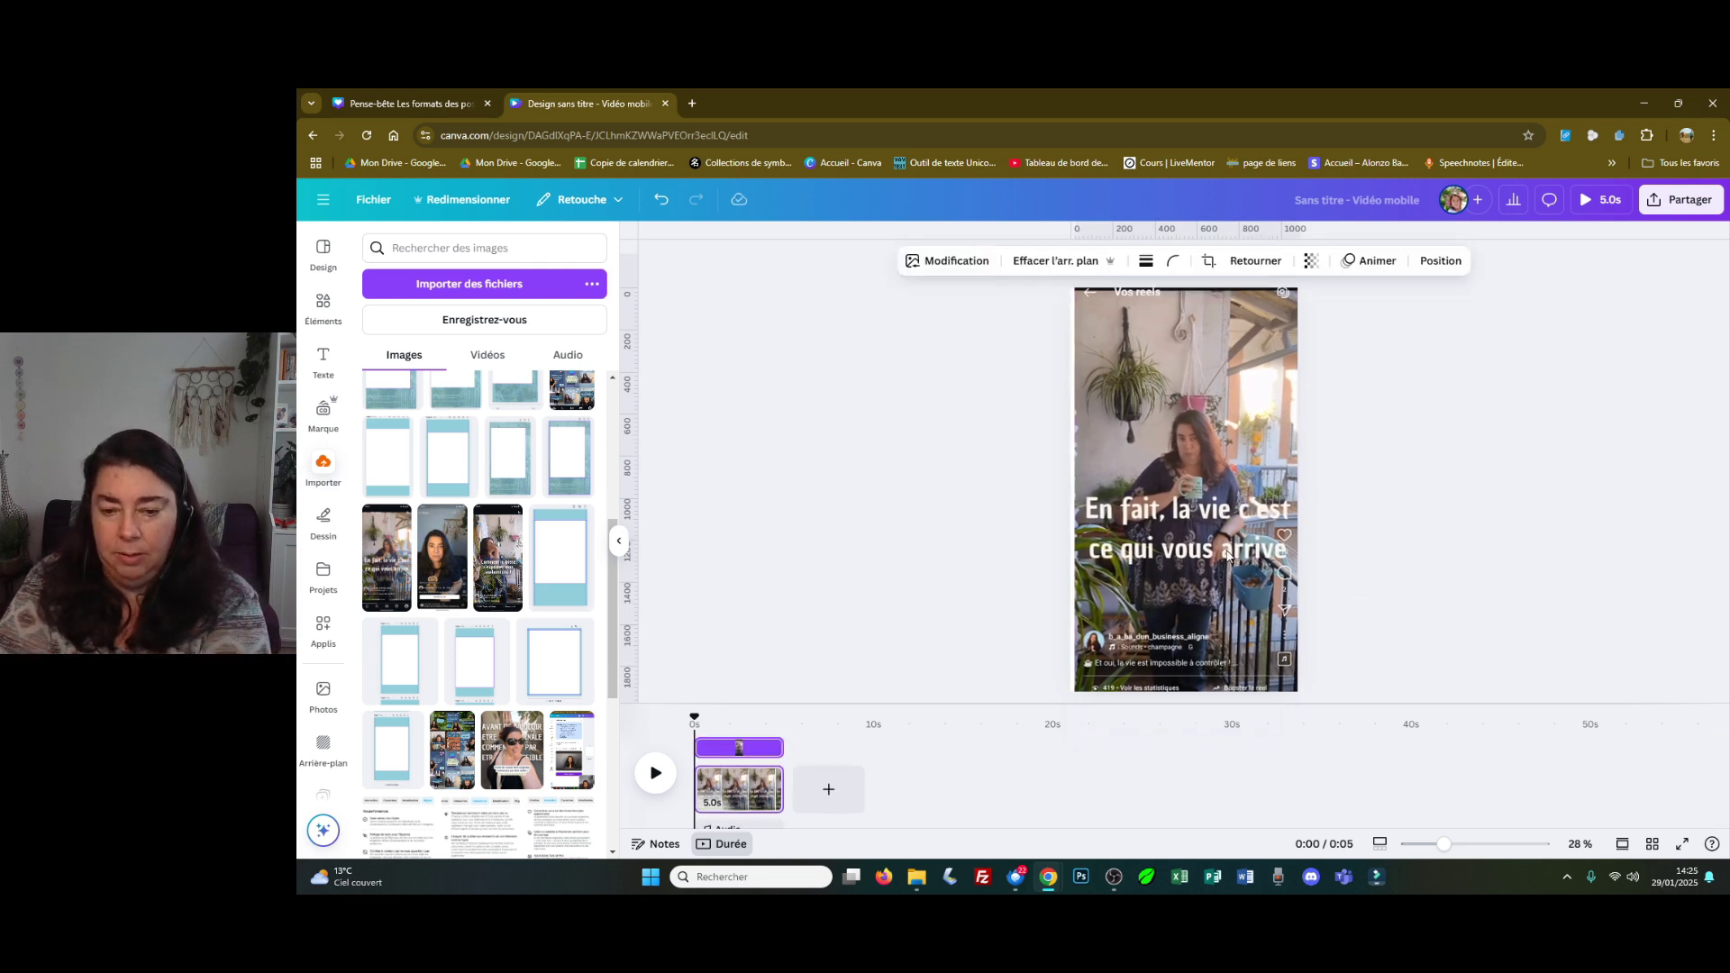
{"action": "left_click", "coordinate": [1278, 566]}
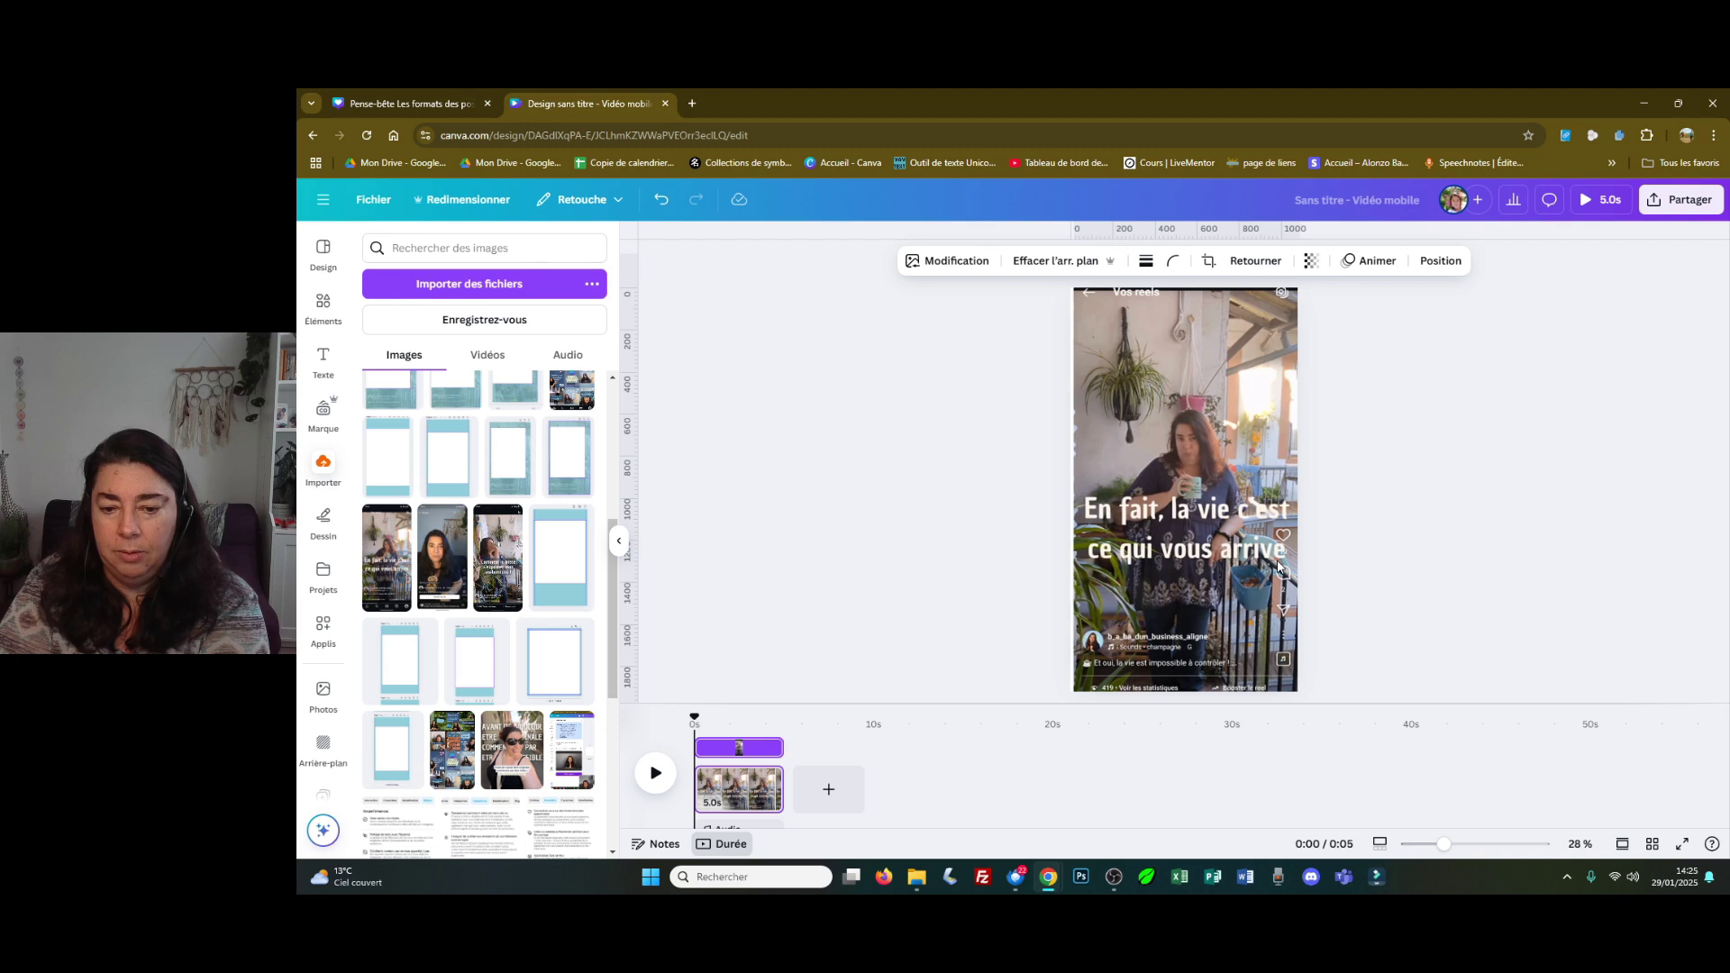
{"action": "left_click", "coordinate": [1396, 569]}
{"action": "left_click", "coordinate": [1235, 622]}
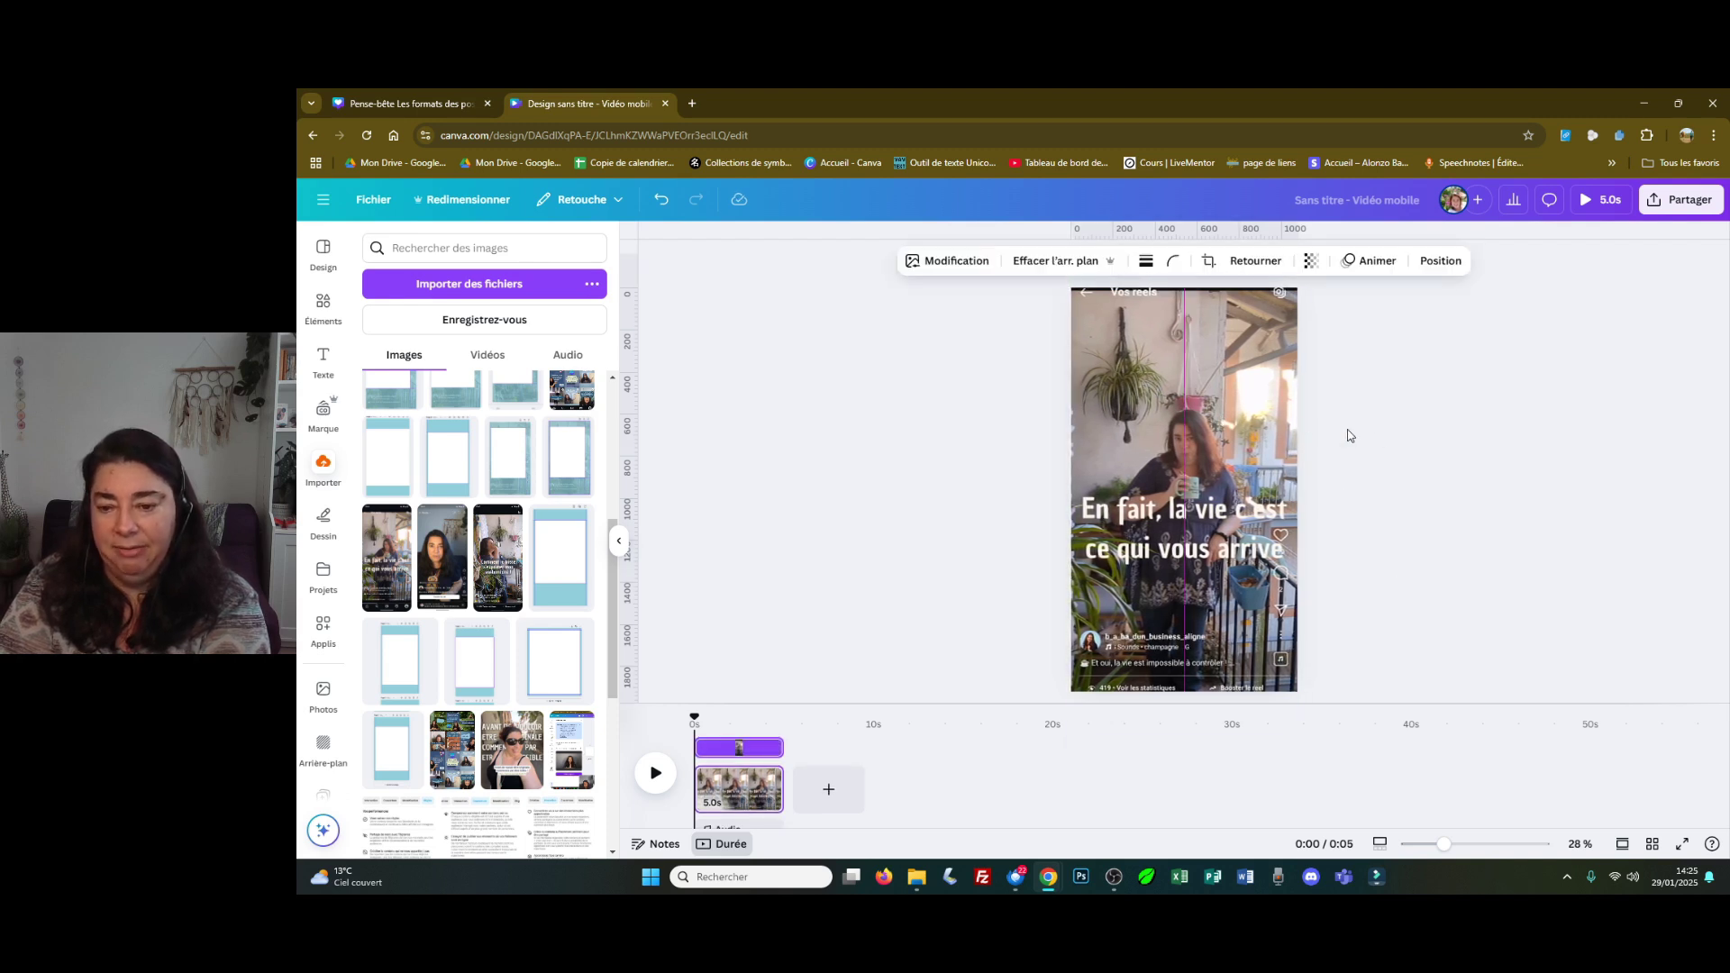
{"action": "left_click", "coordinate": [1403, 446]}
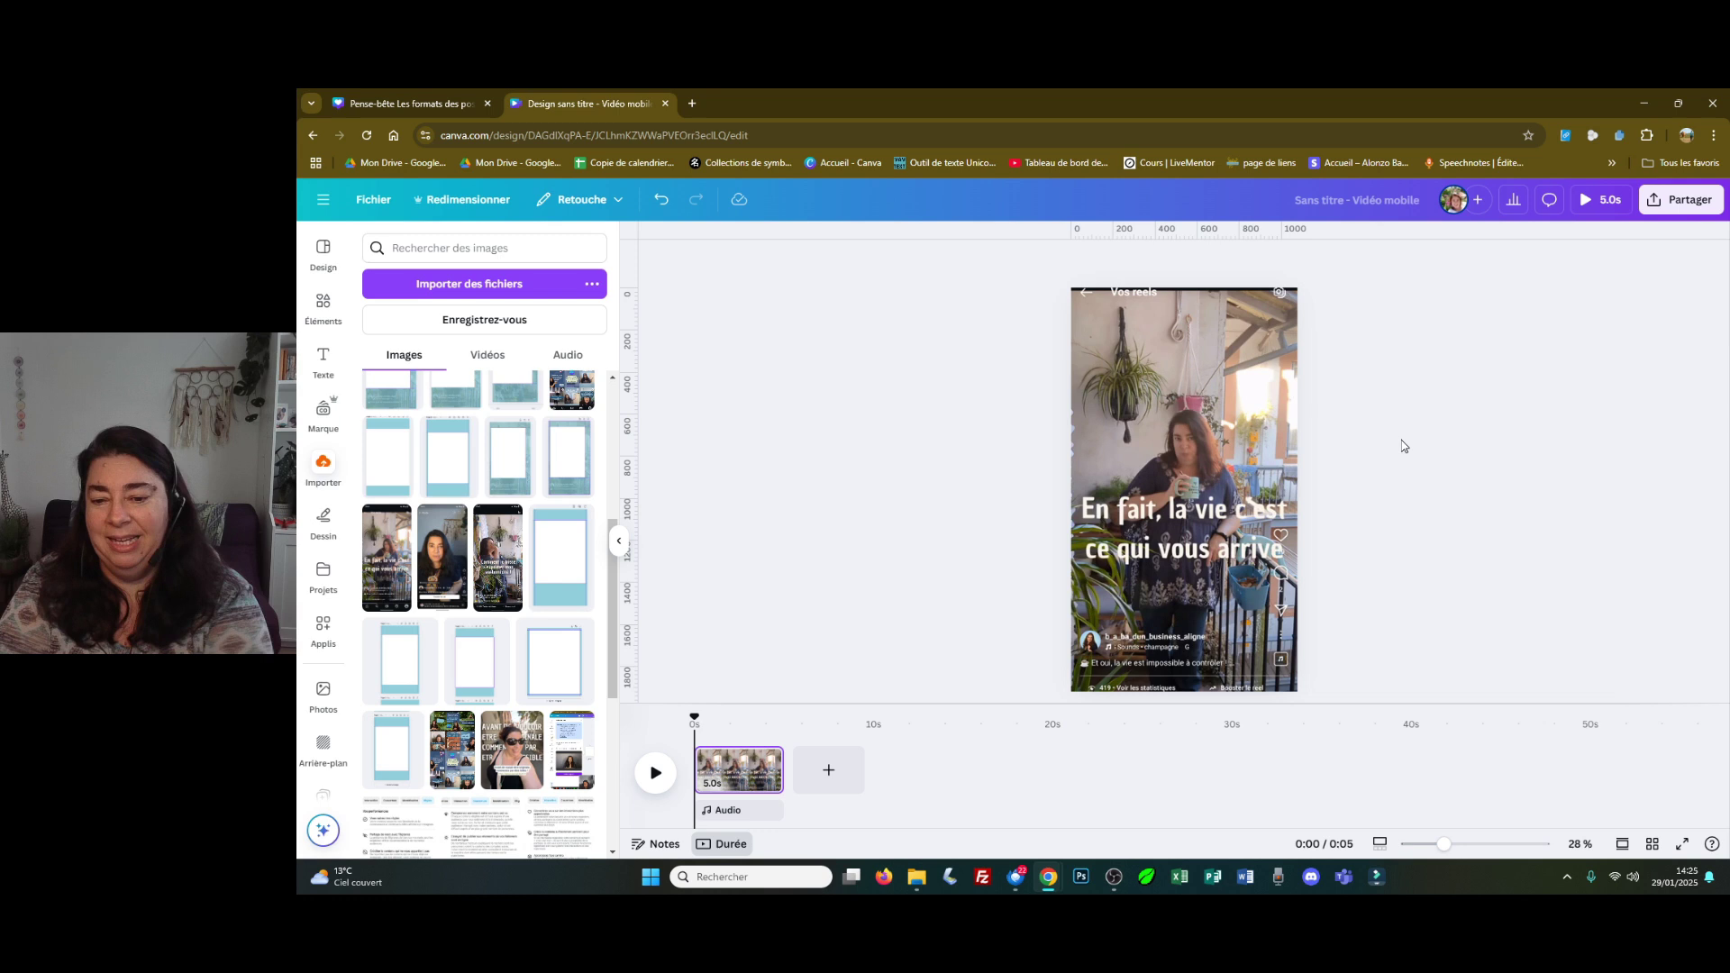
{"action": "left_click", "coordinate": [1233, 534]}
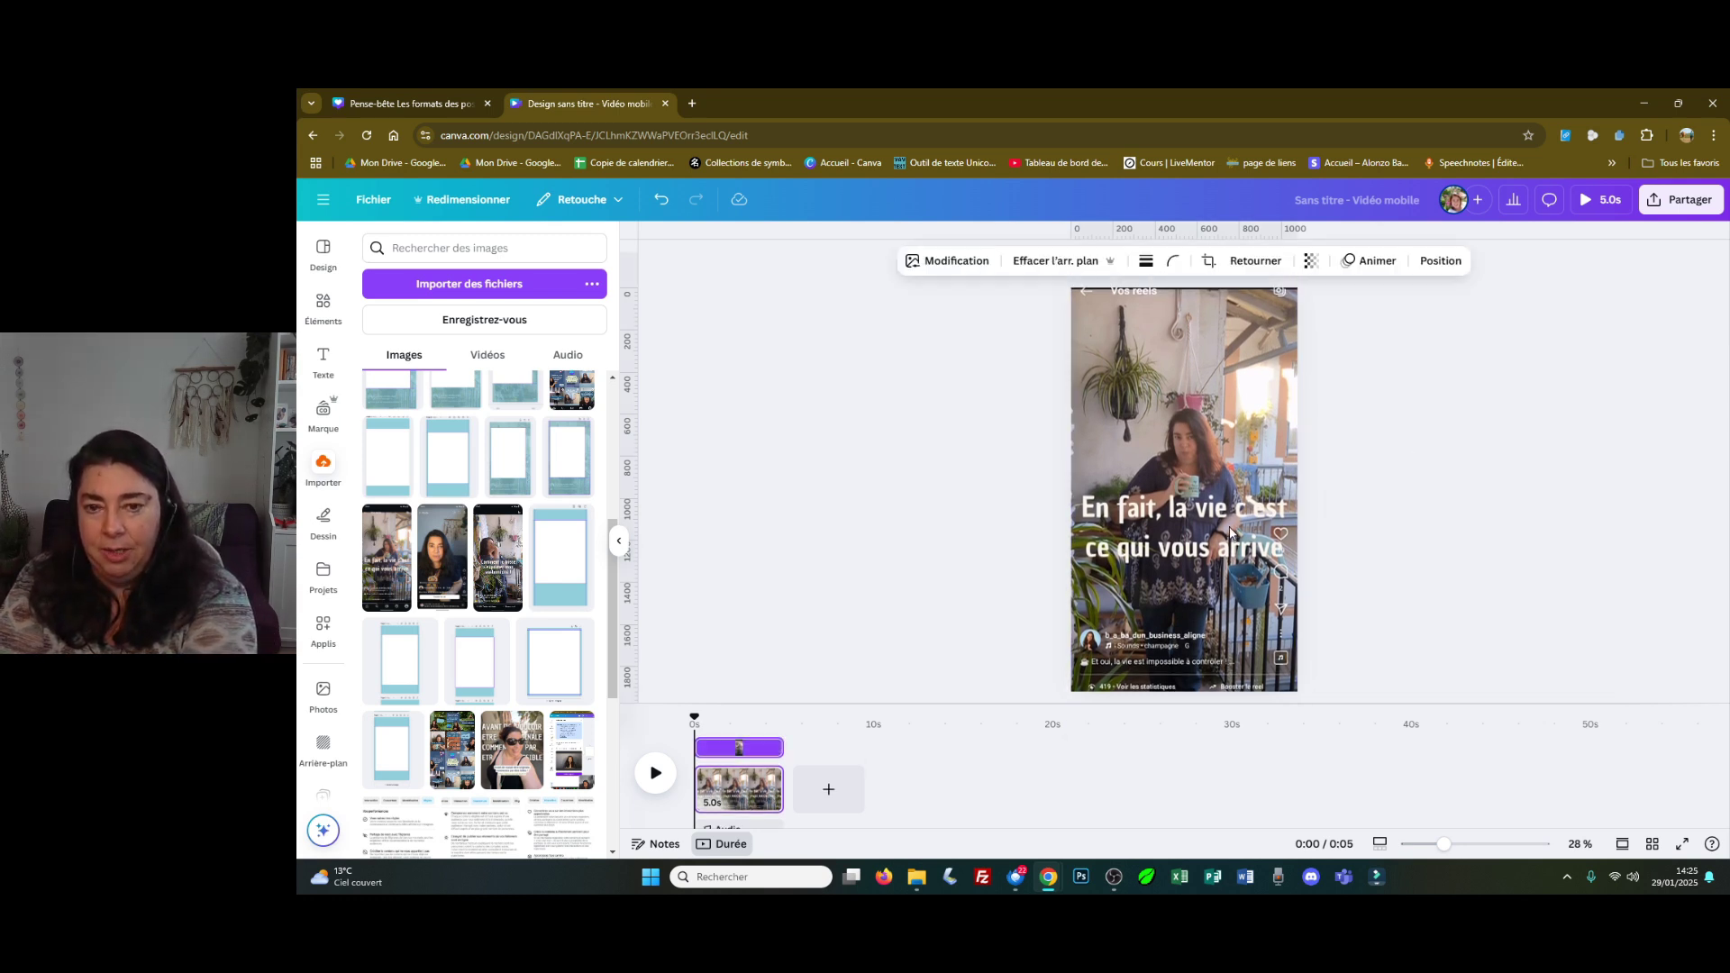
{"action": "left_click", "coordinate": [1436, 521]}
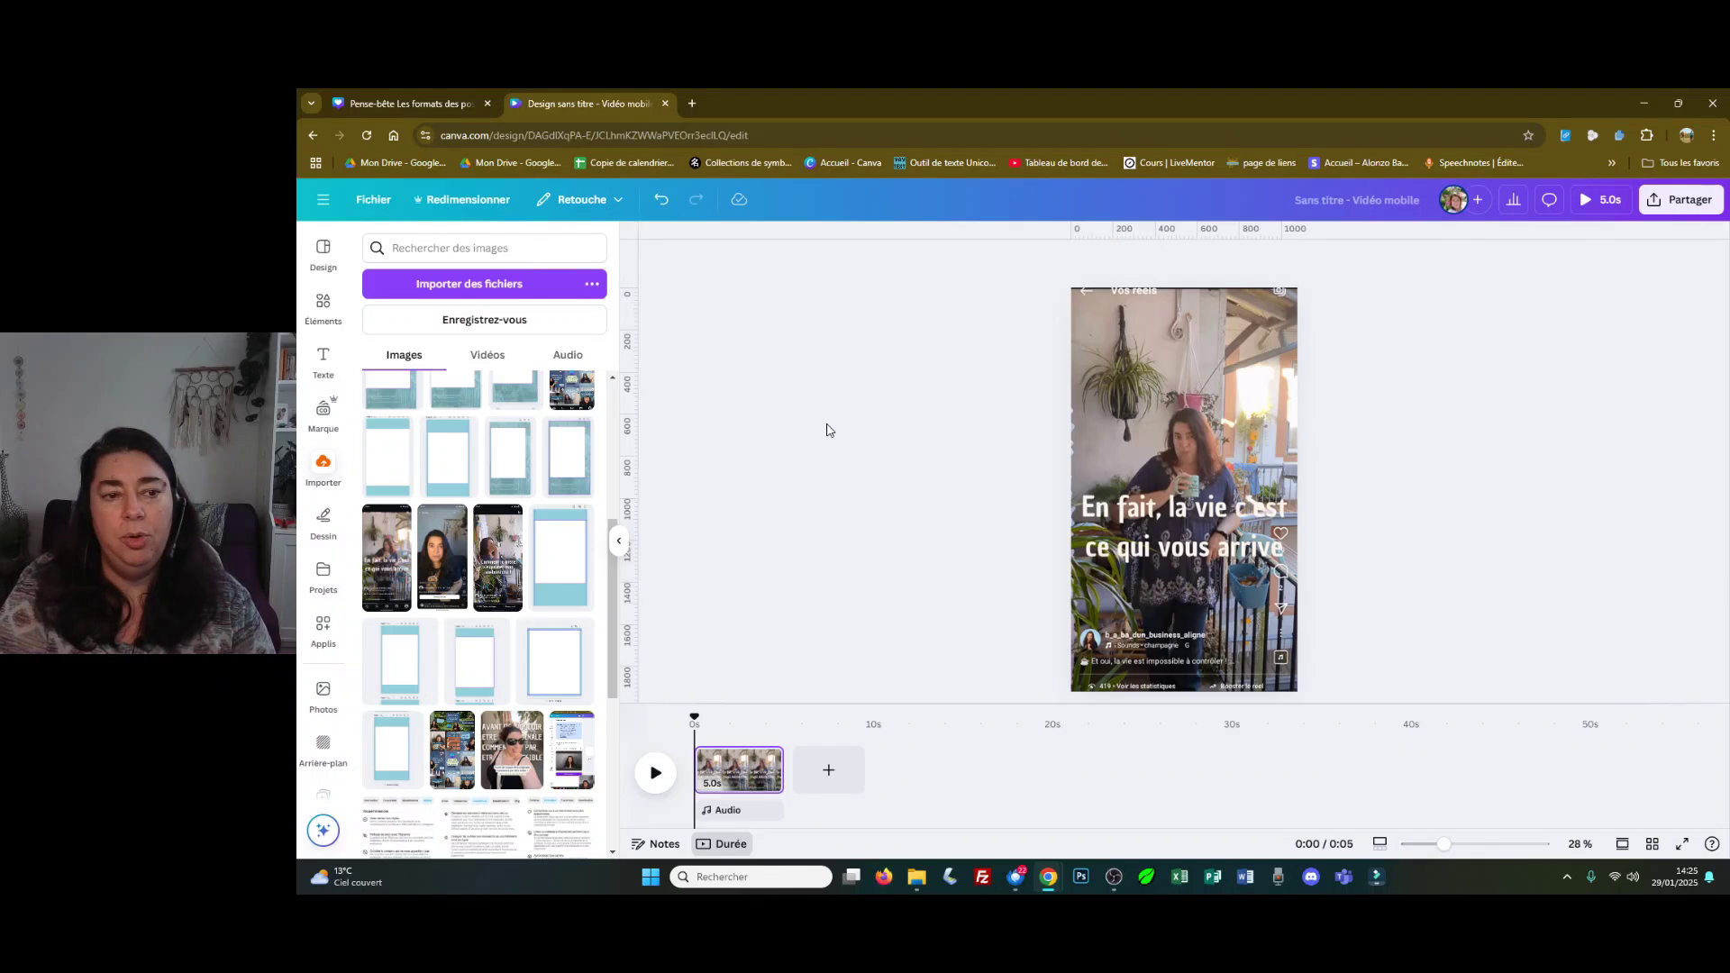
Step: Check that rulers and guides are enabled and place a horizontal guide at about 150 px from the page's upper edge
{"action": "left_click", "coordinate": [619, 541]}
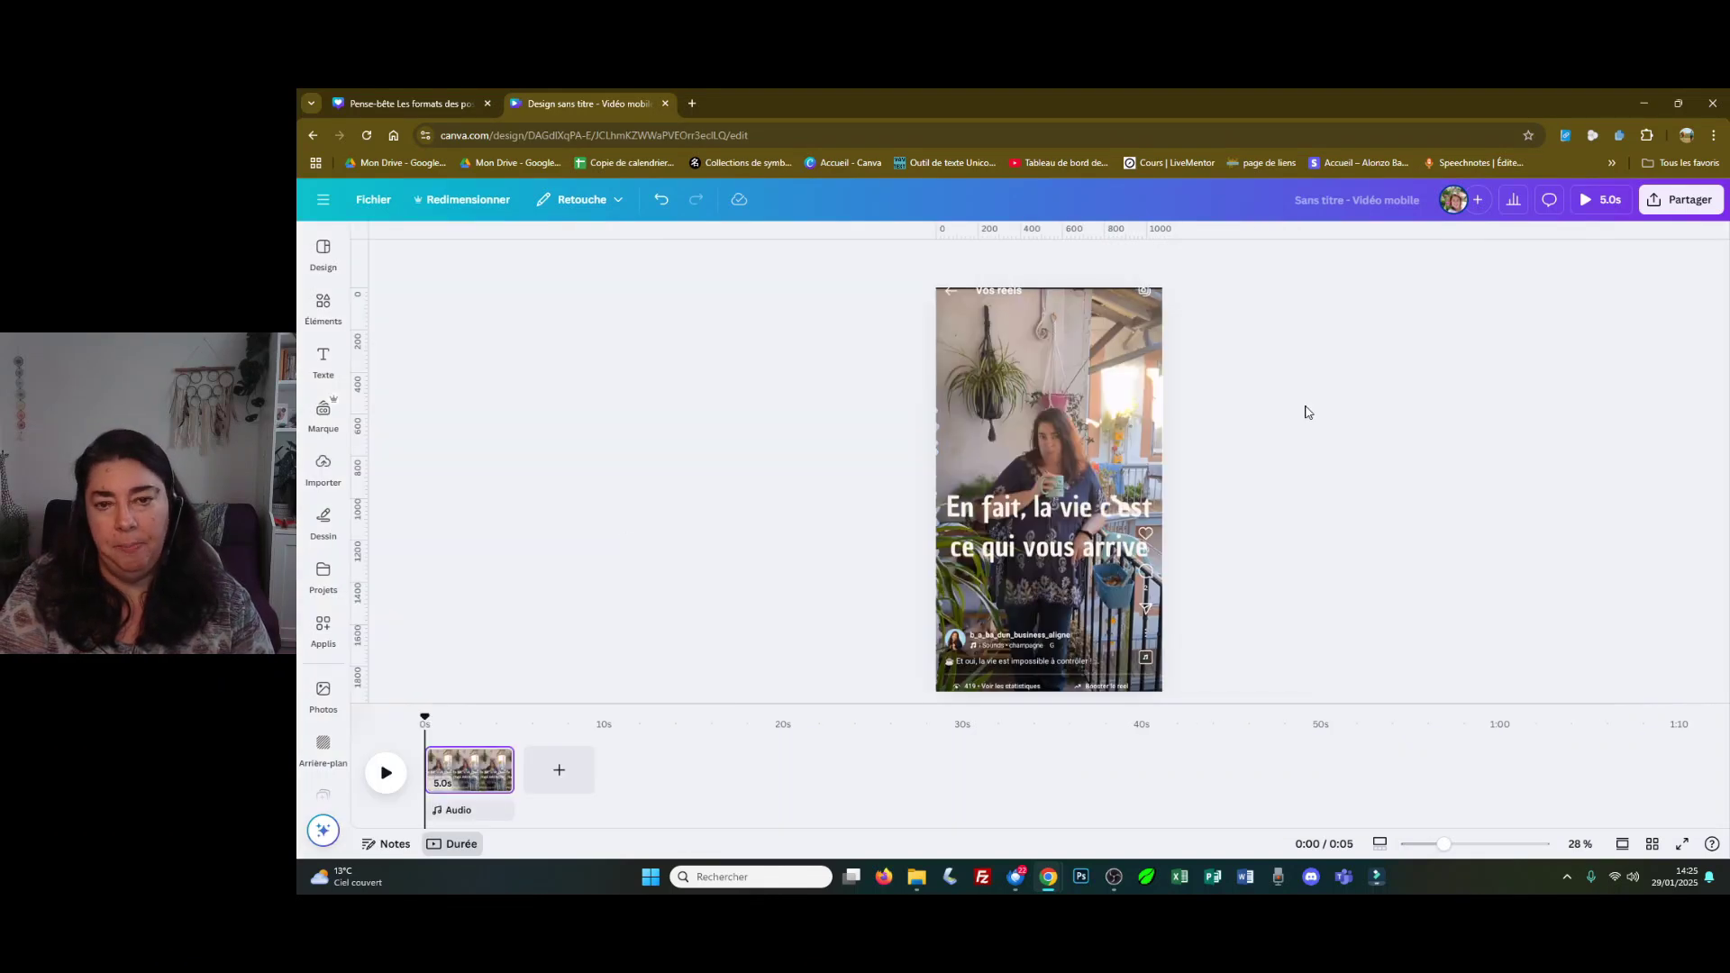
{"action": "left_click", "coordinate": [371, 200]}
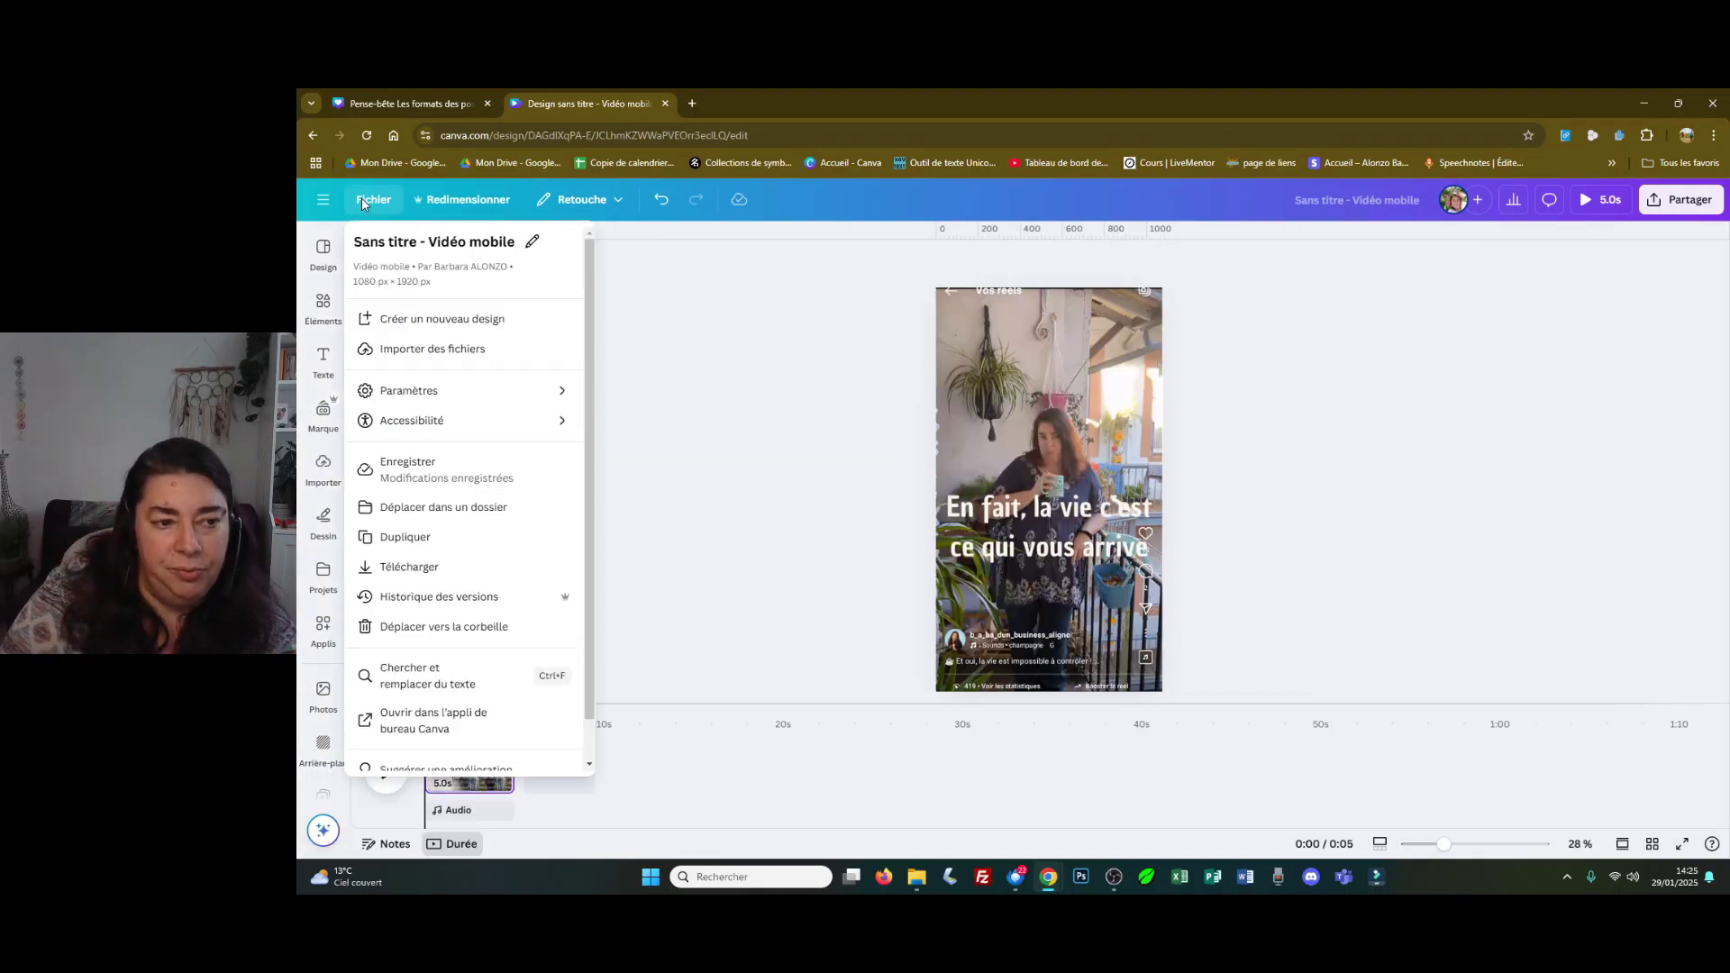
{"action": "mouse_move", "coordinate": [563, 393]}
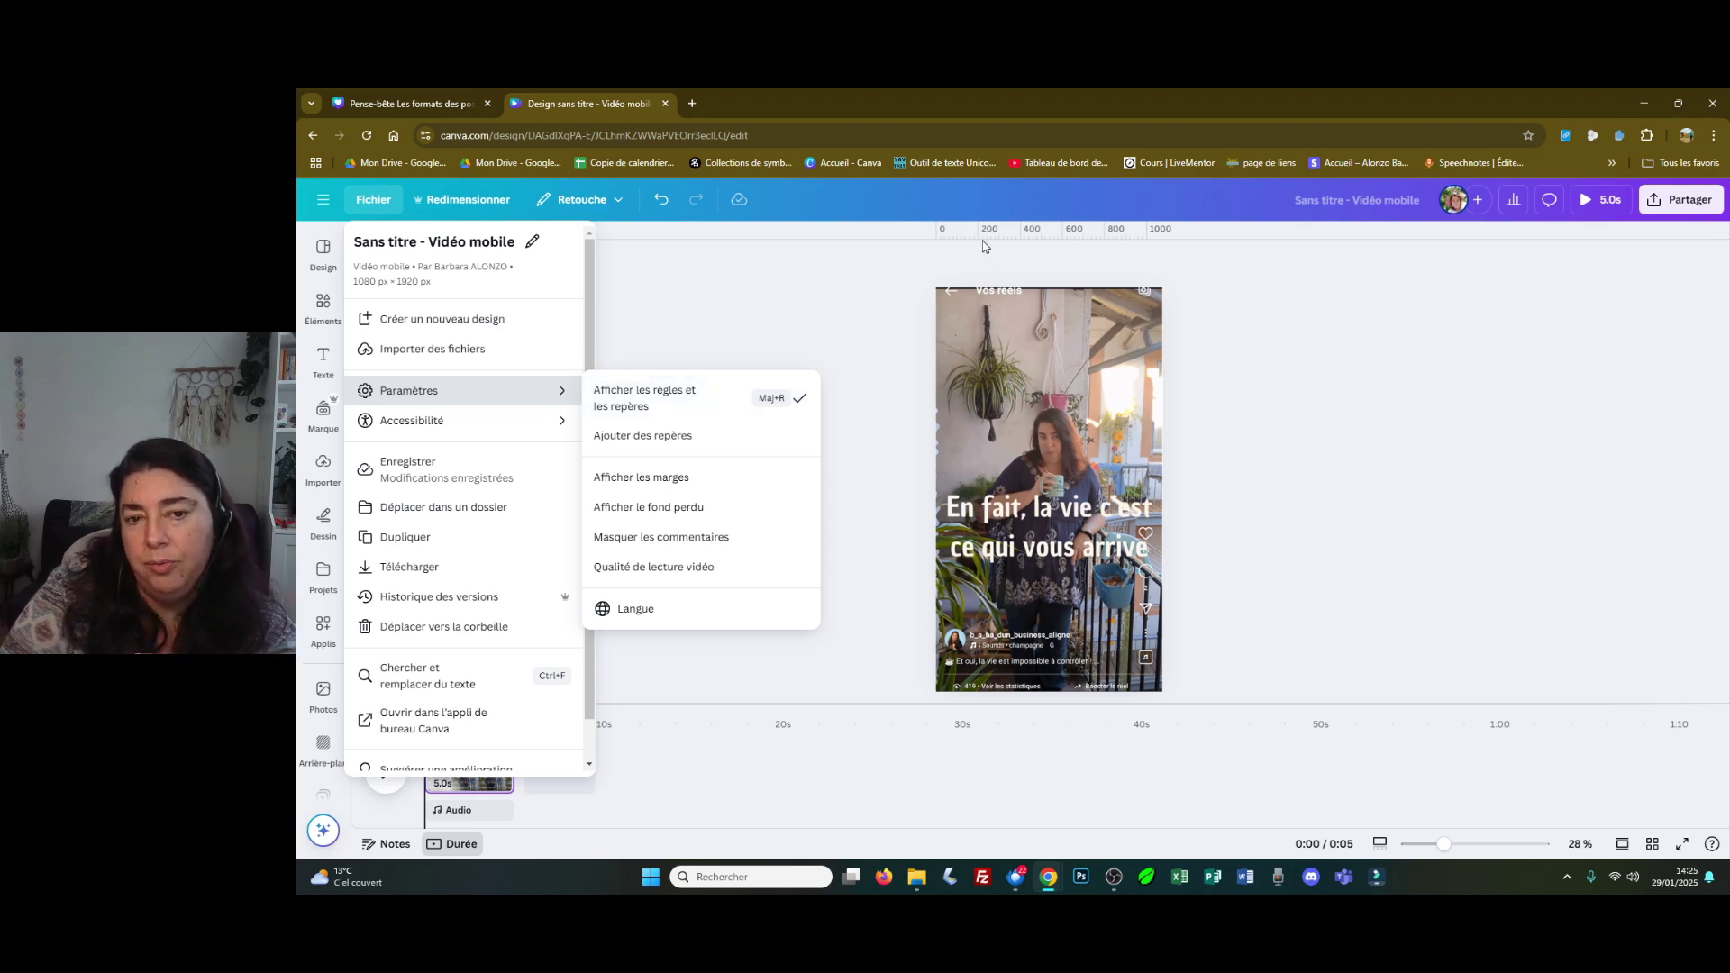
{"action": "left_click", "coordinate": [1245, 304]}
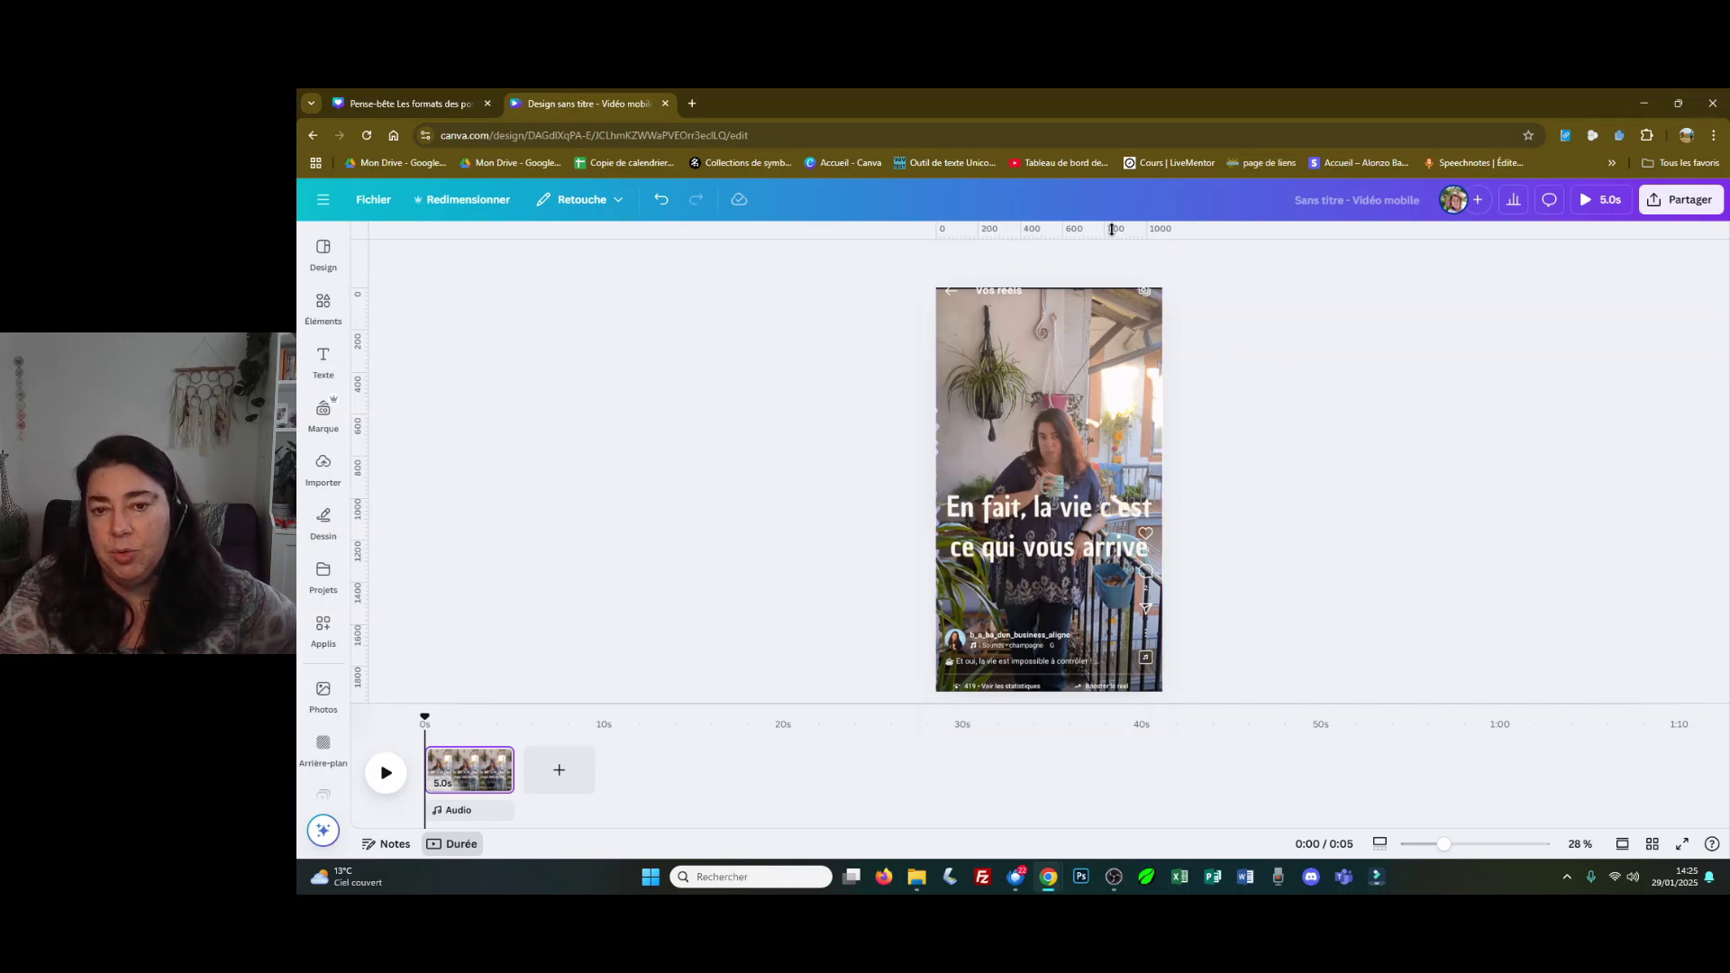
{"action": "left_click_drag", "start_coordinate": [1087, 232], "coordinate": [1084, 320]}
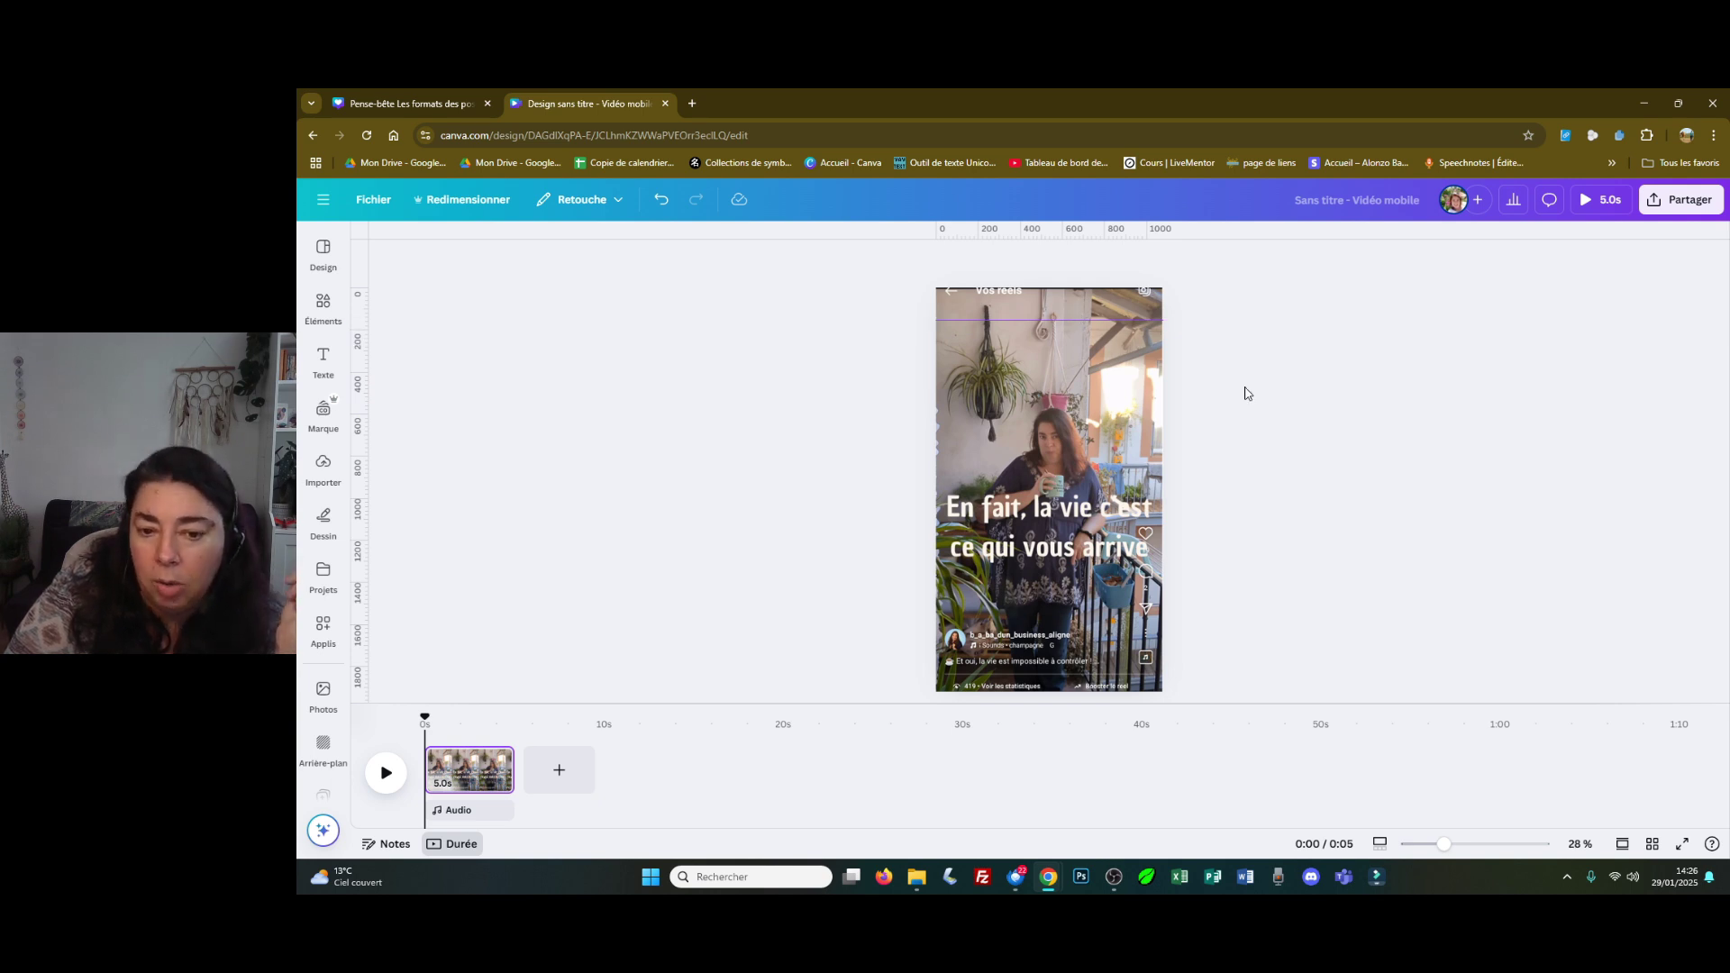
Step: Consult the "Le réel pour la lecture" page of the format cheat sheet and place a horizontal guide at about 1480 px on the reel page
{"action": "left_click", "coordinate": [443, 103]}
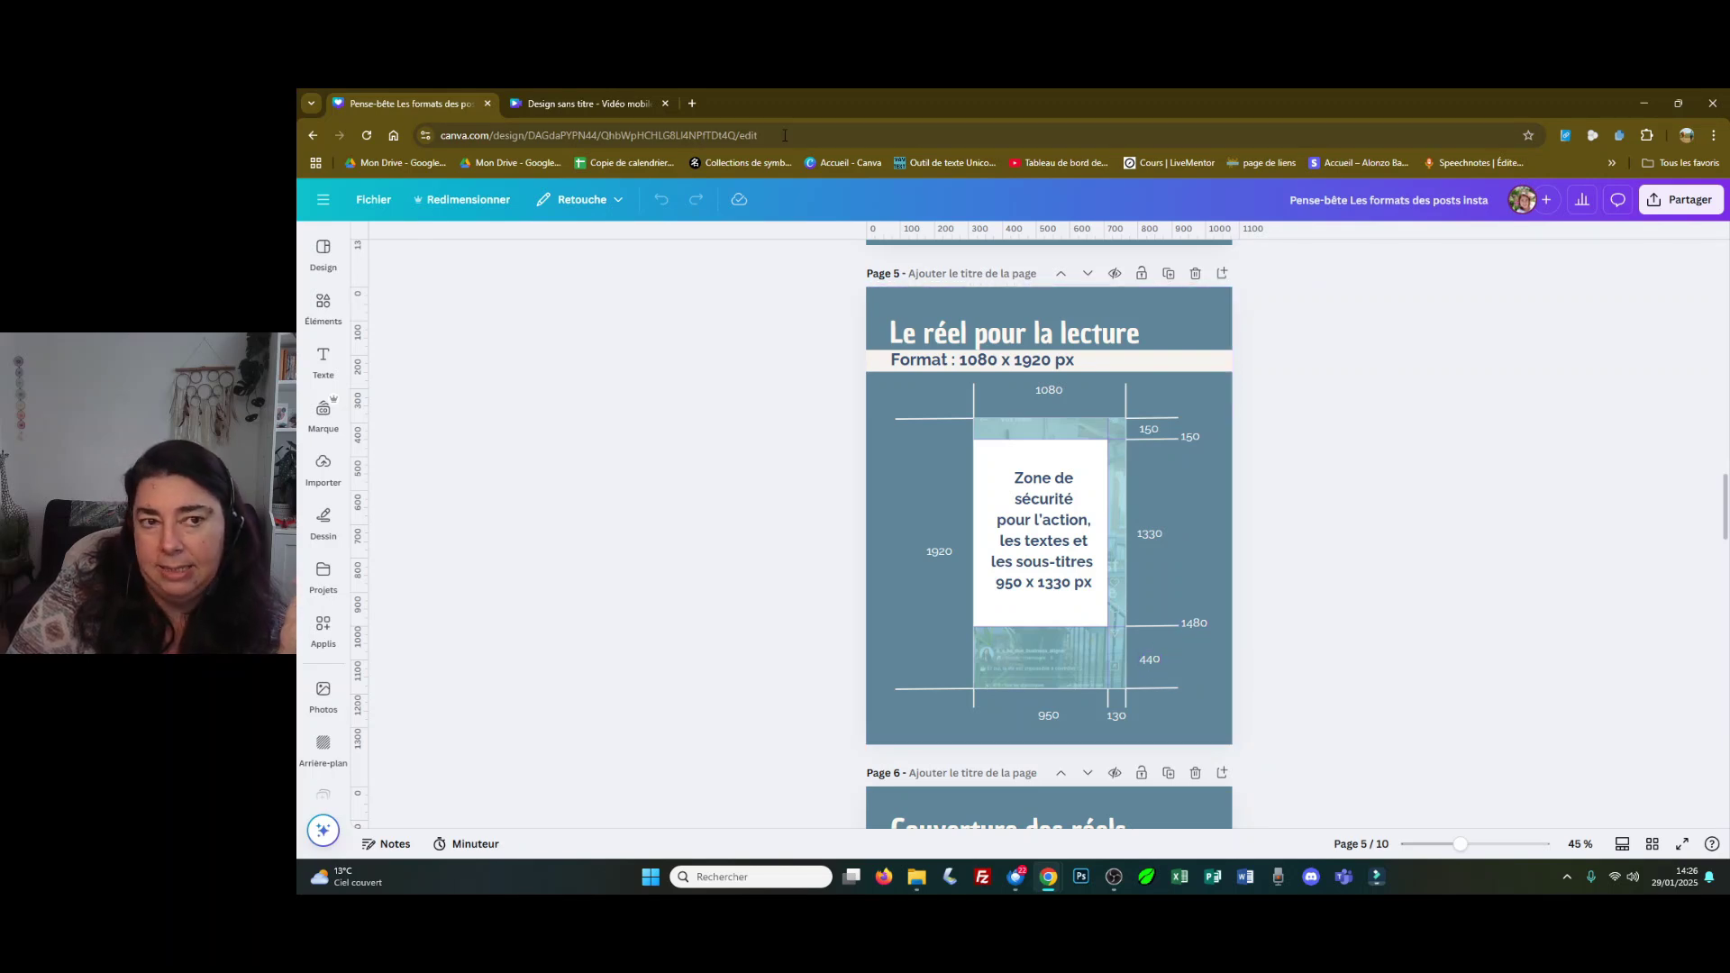
{"action": "left_click", "coordinate": [620, 105]}
{"action": "left_click_drag", "start_coordinate": [1063, 225], "coordinate": [1063, 600]}
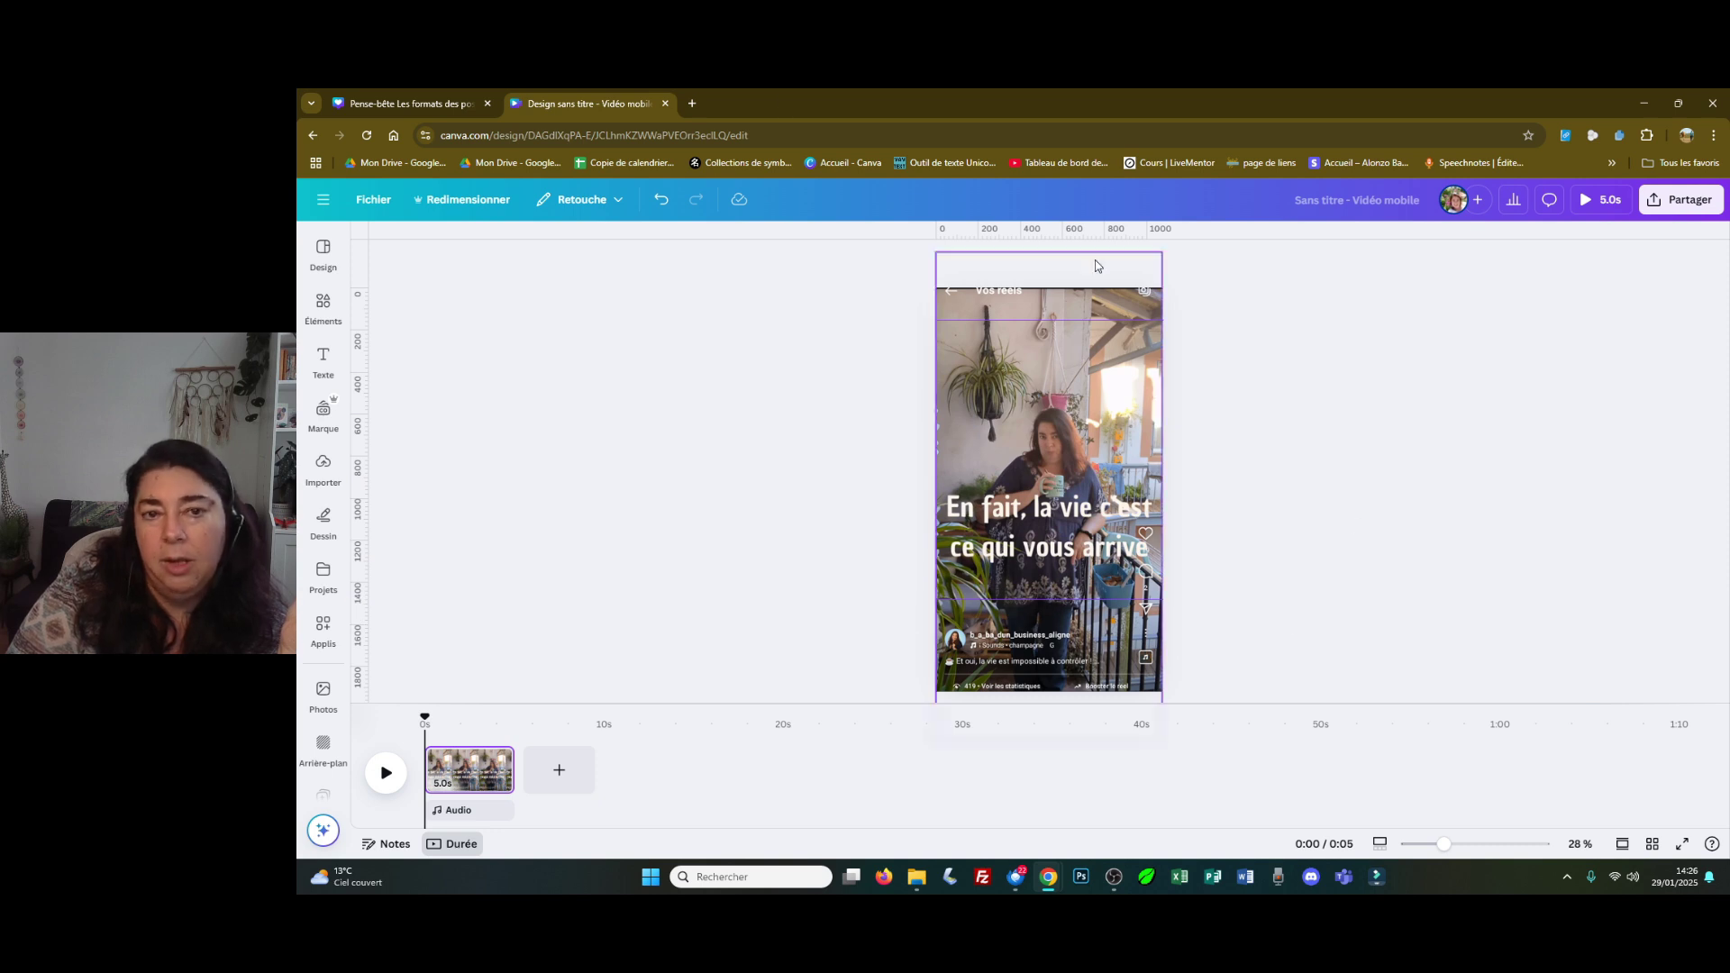
Step: Recheck the safe-zone width in the format cheat sheet and place a vertical guide at about 950 px on the reel page
{"action": "left_click", "coordinate": [431, 107]}
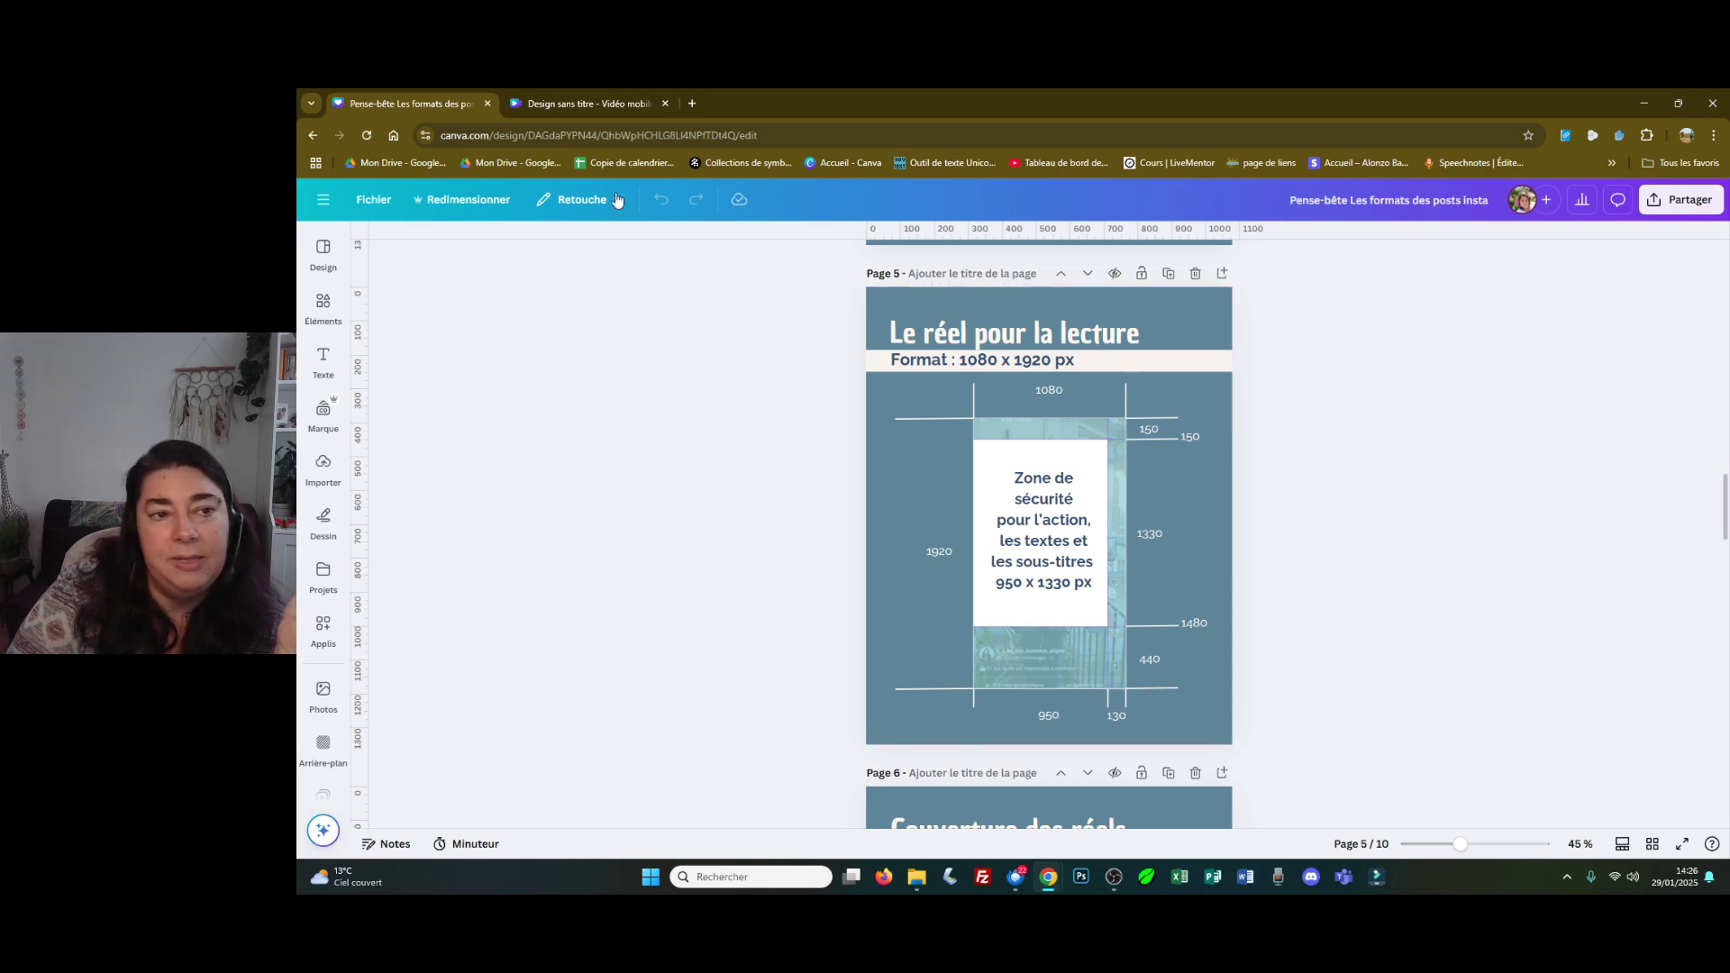
{"action": "left_click", "coordinate": [587, 105]}
{"action": "left_click_drag", "start_coordinate": [357, 466], "coordinate": [1135, 467]}
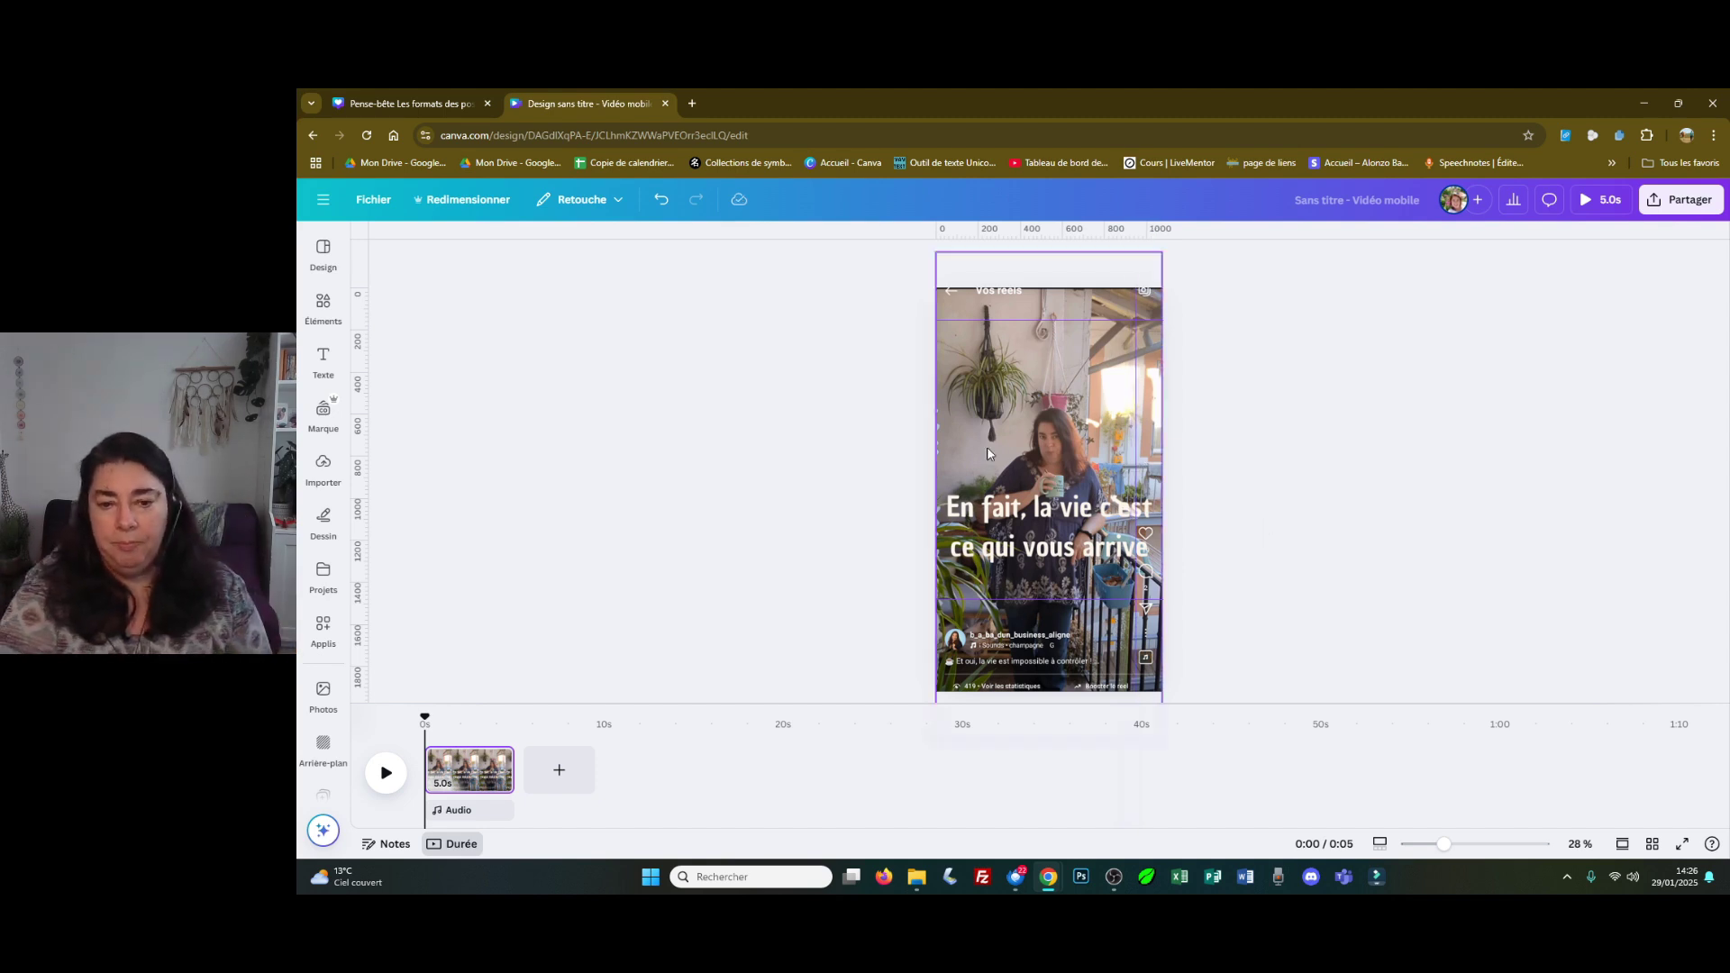
Step: Delete the reel screenshot from the page, keeping the guides, and name the design "template reel"
{"action": "left_click", "coordinate": [1006, 414]}
{"action": "key", "text": "Delete"}
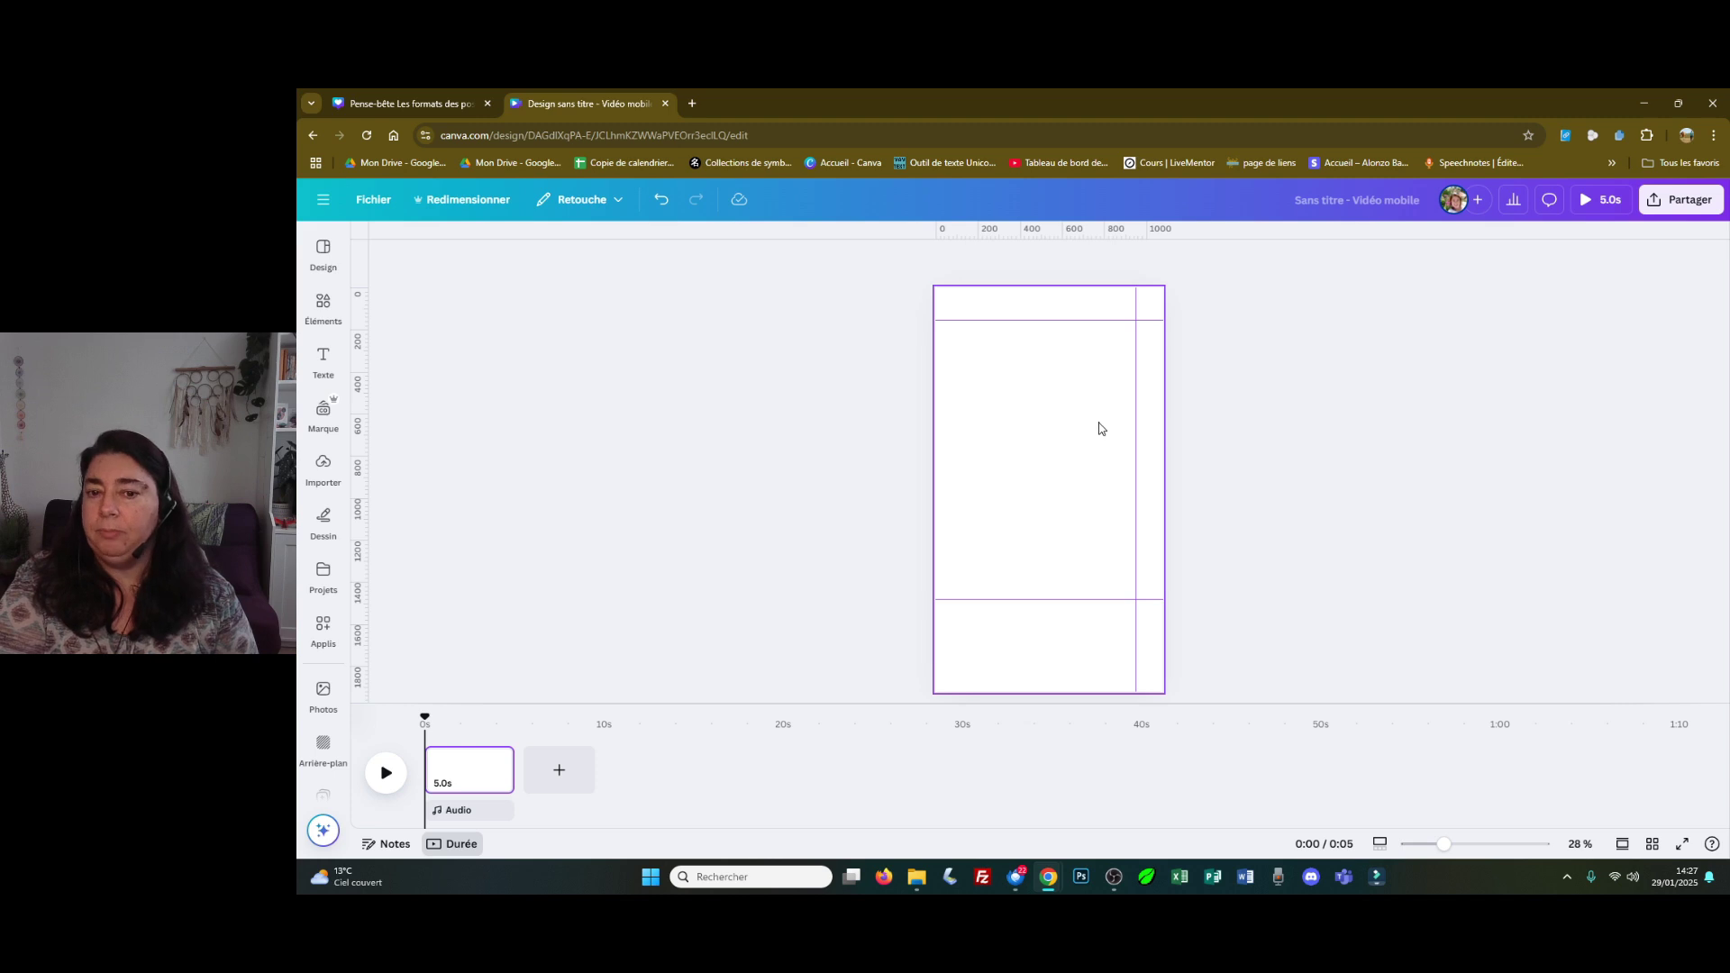
{"action": "left_click", "coordinate": [1330, 200]}
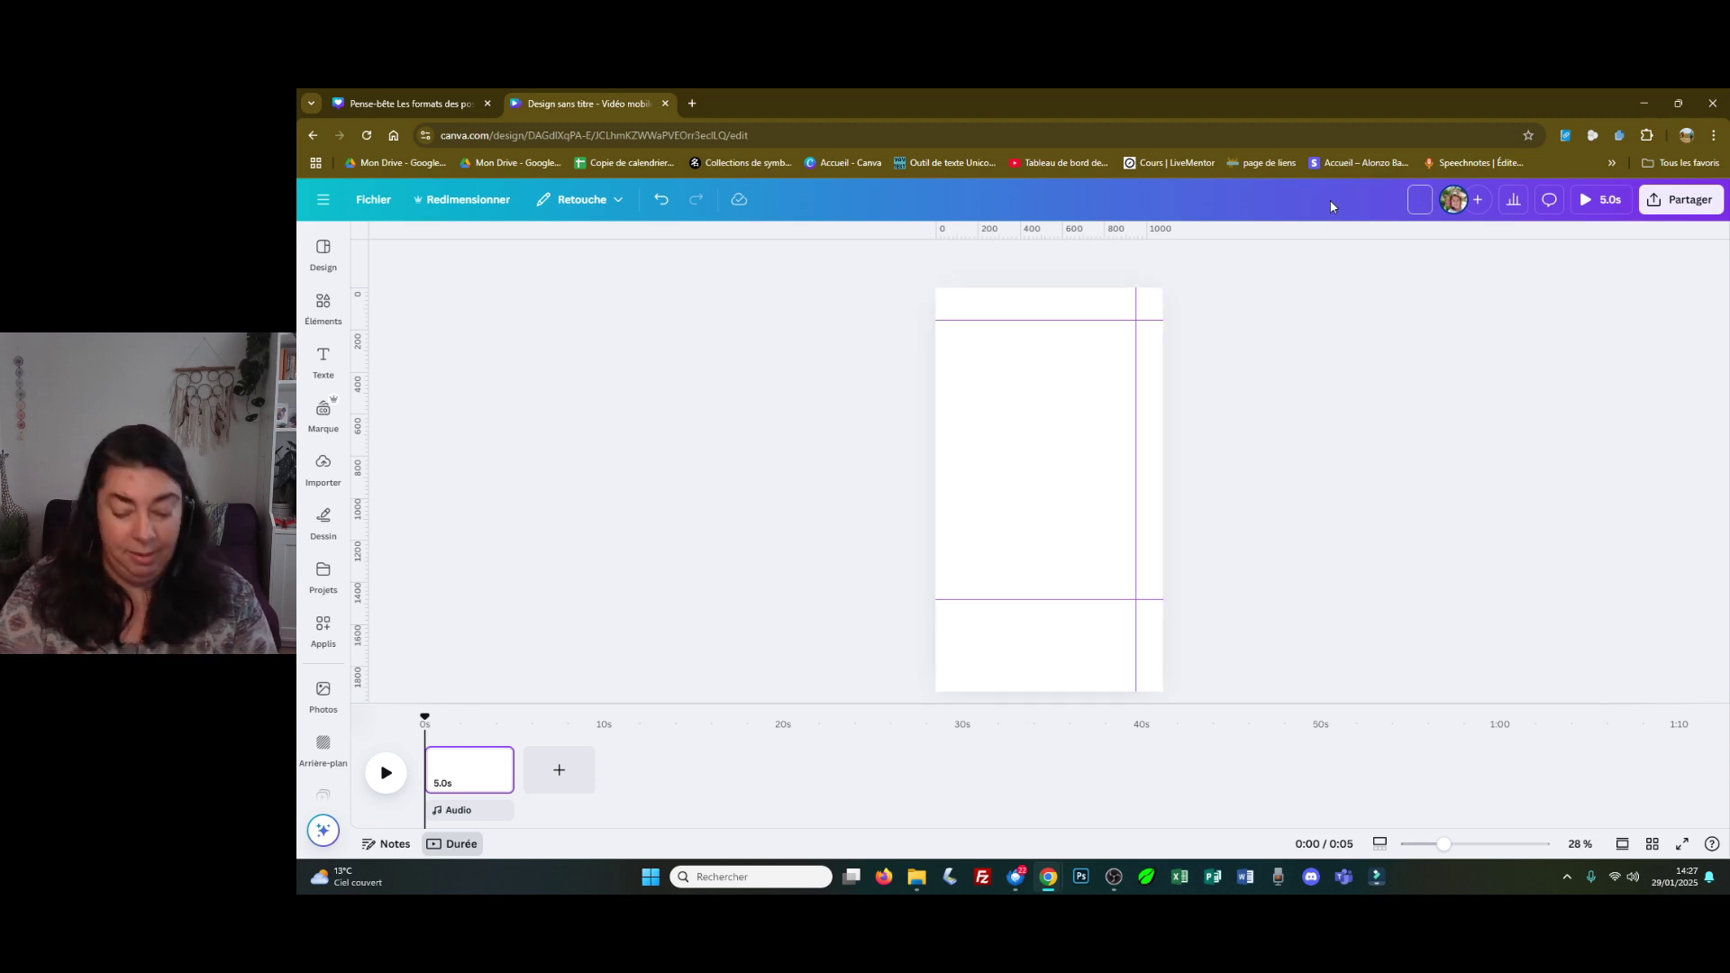
{"action": "type", "text": "template reel"}
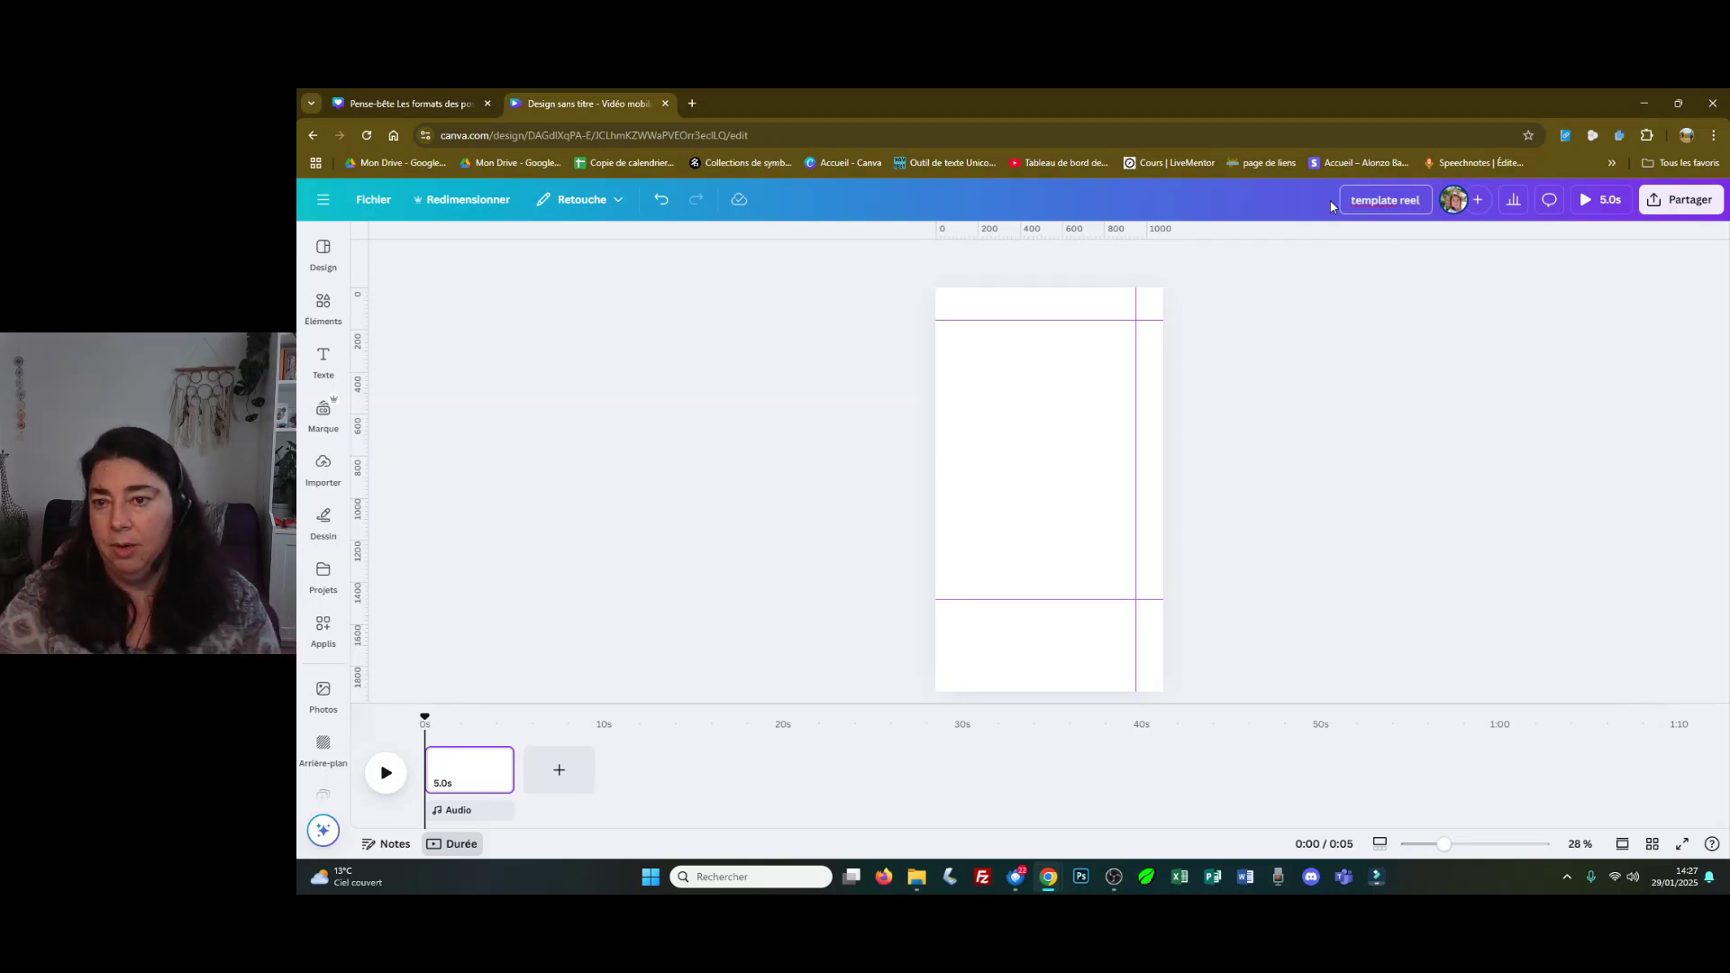
{"action": "left_click", "coordinate": [1544, 361]}
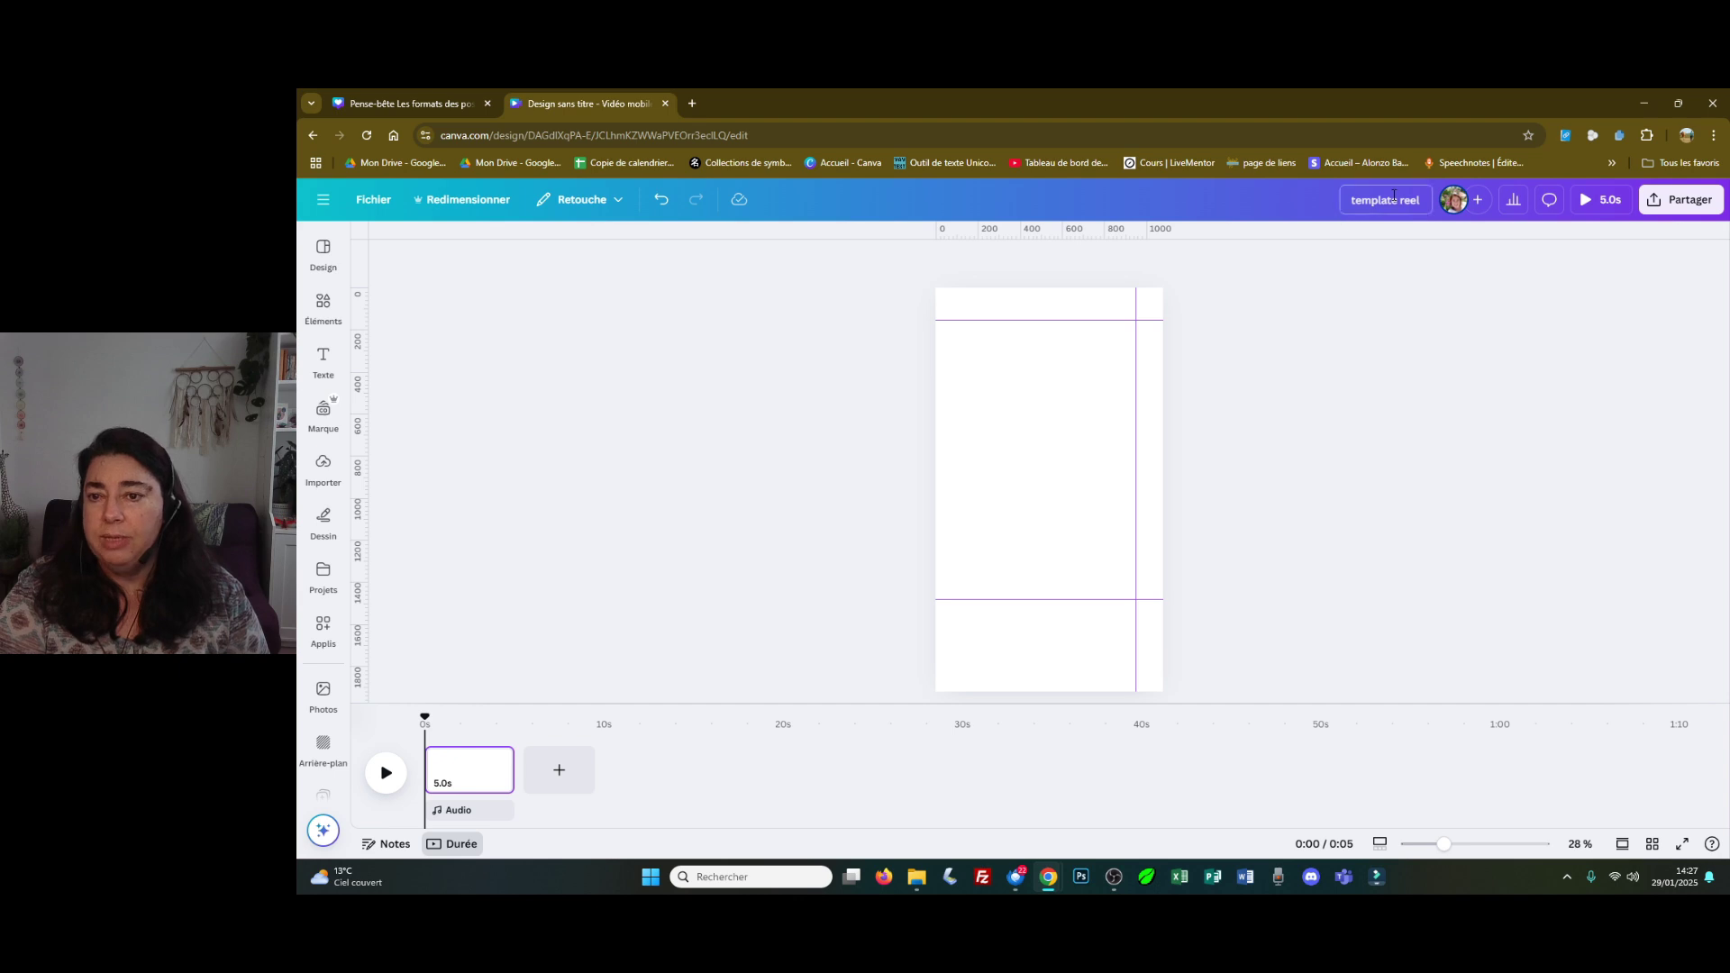
Step: Open the Canva home page in a new tab and duplicate the "template reel" design from the recent designs
{"action": "middle_click", "coordinate": [827, 165]}
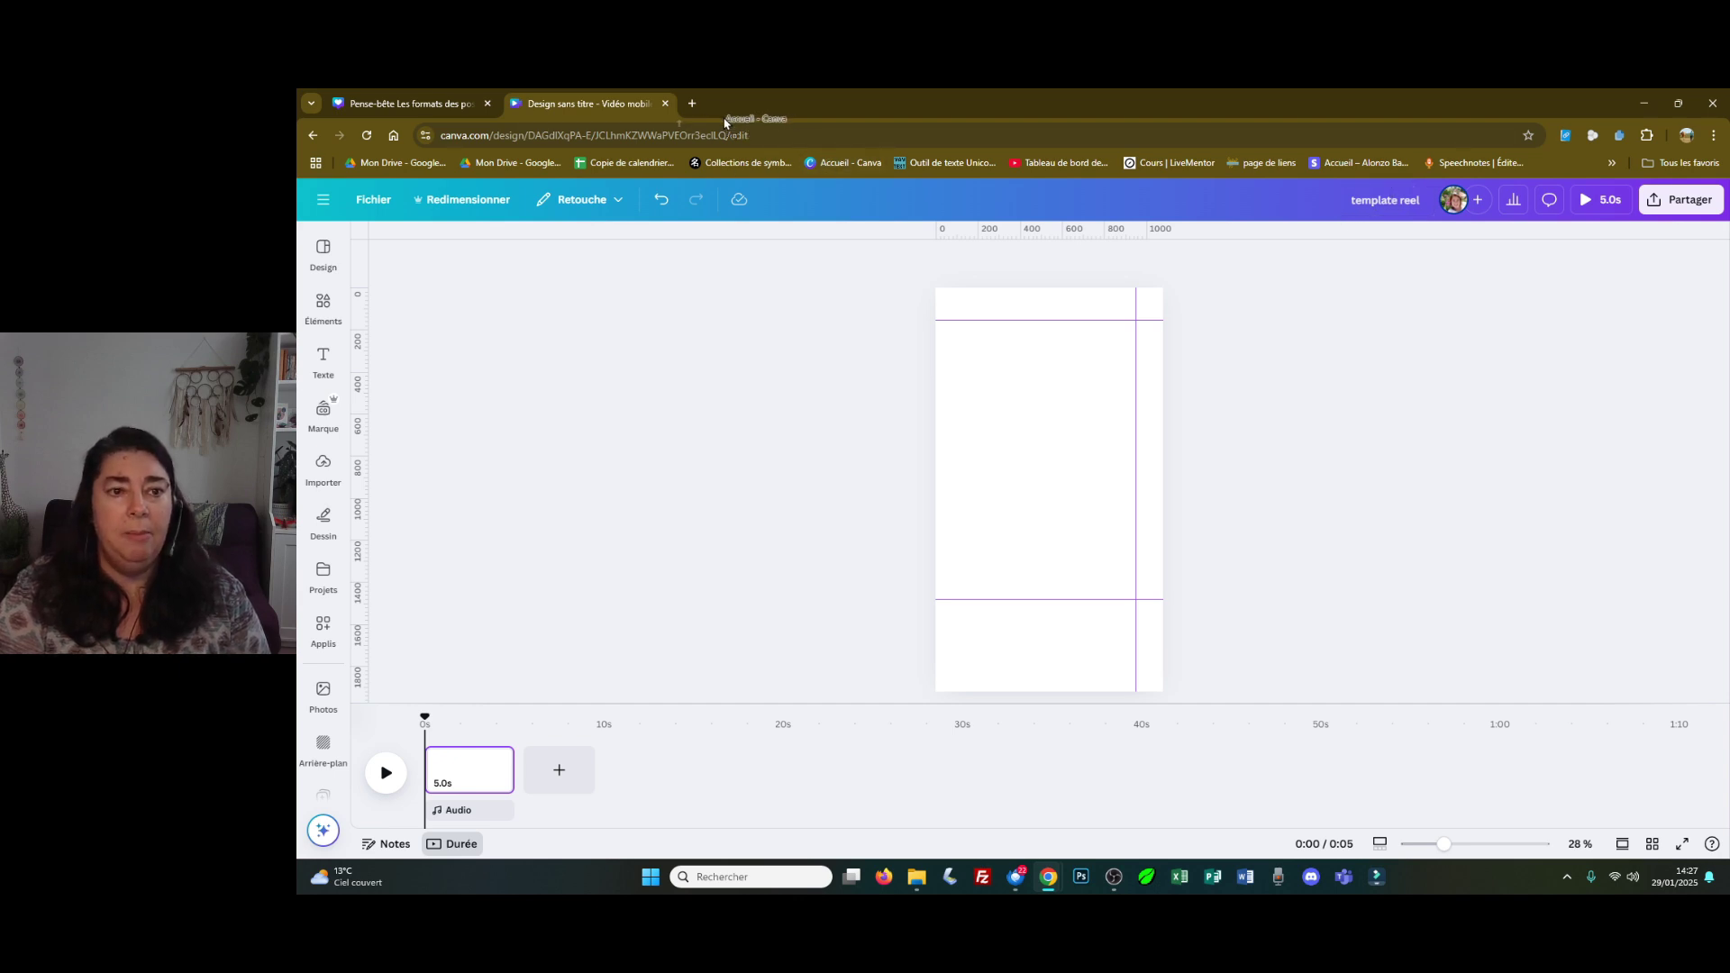
{"action": "left_click", "coordinate": [685, 114]}
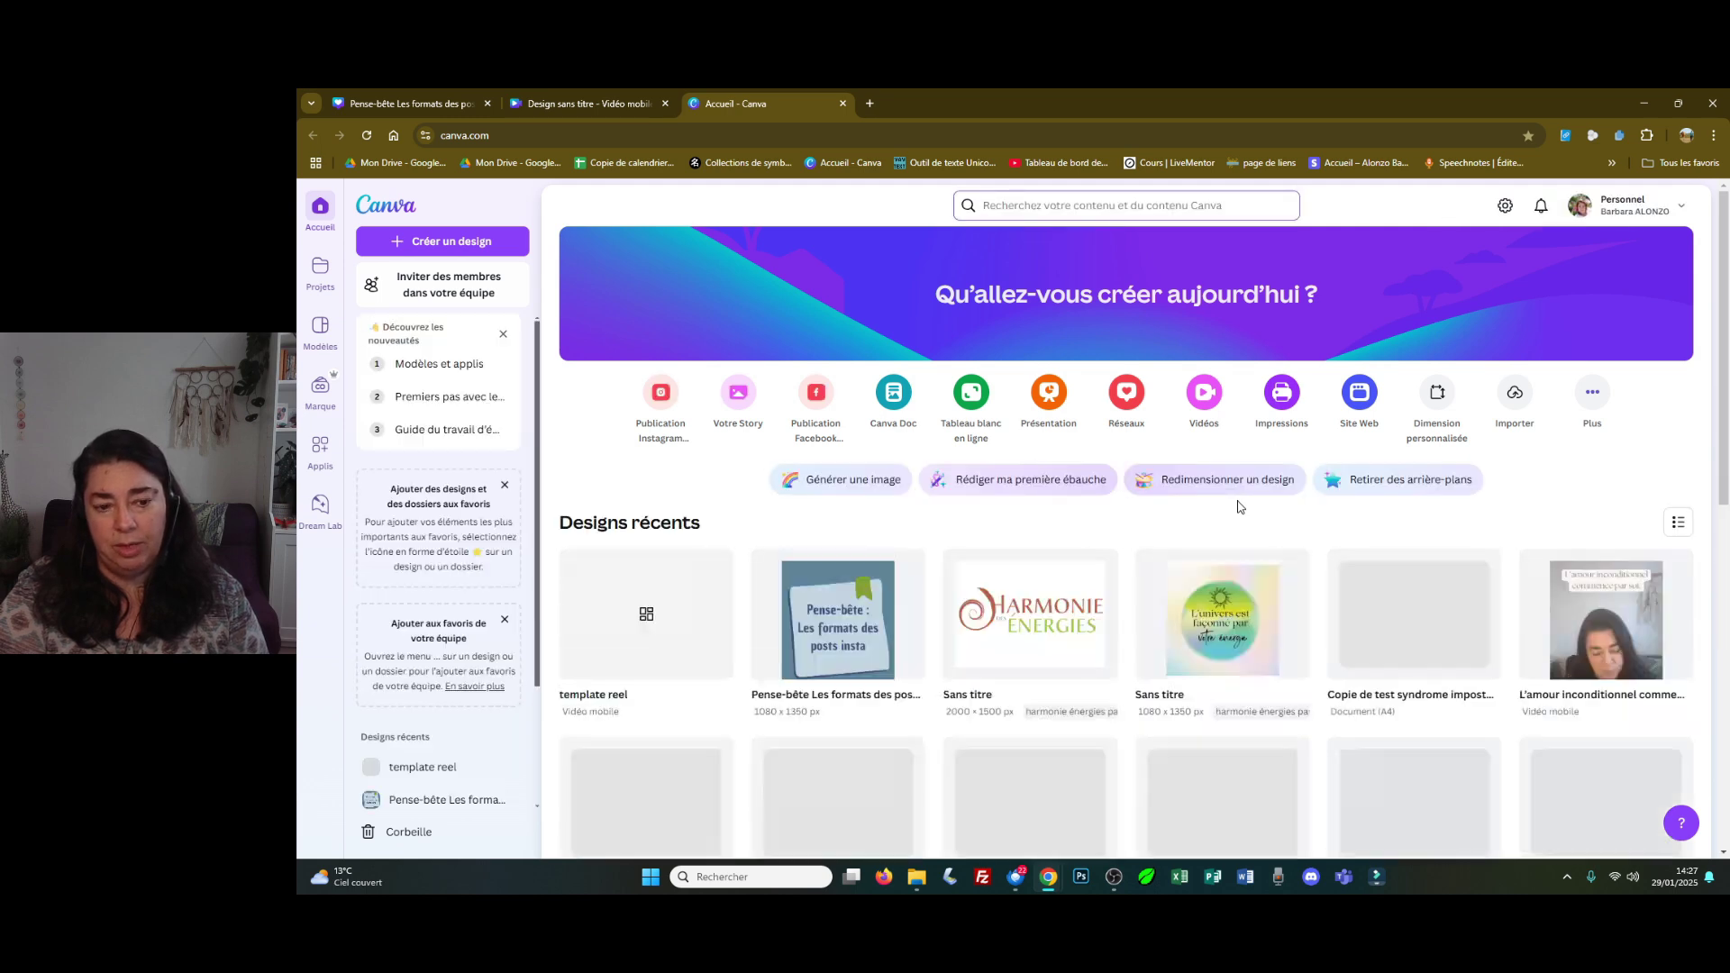
{"action": "scroll", "coordinate": [1238, 508], "scroll_direction": "down", "scroll_amount": 2}
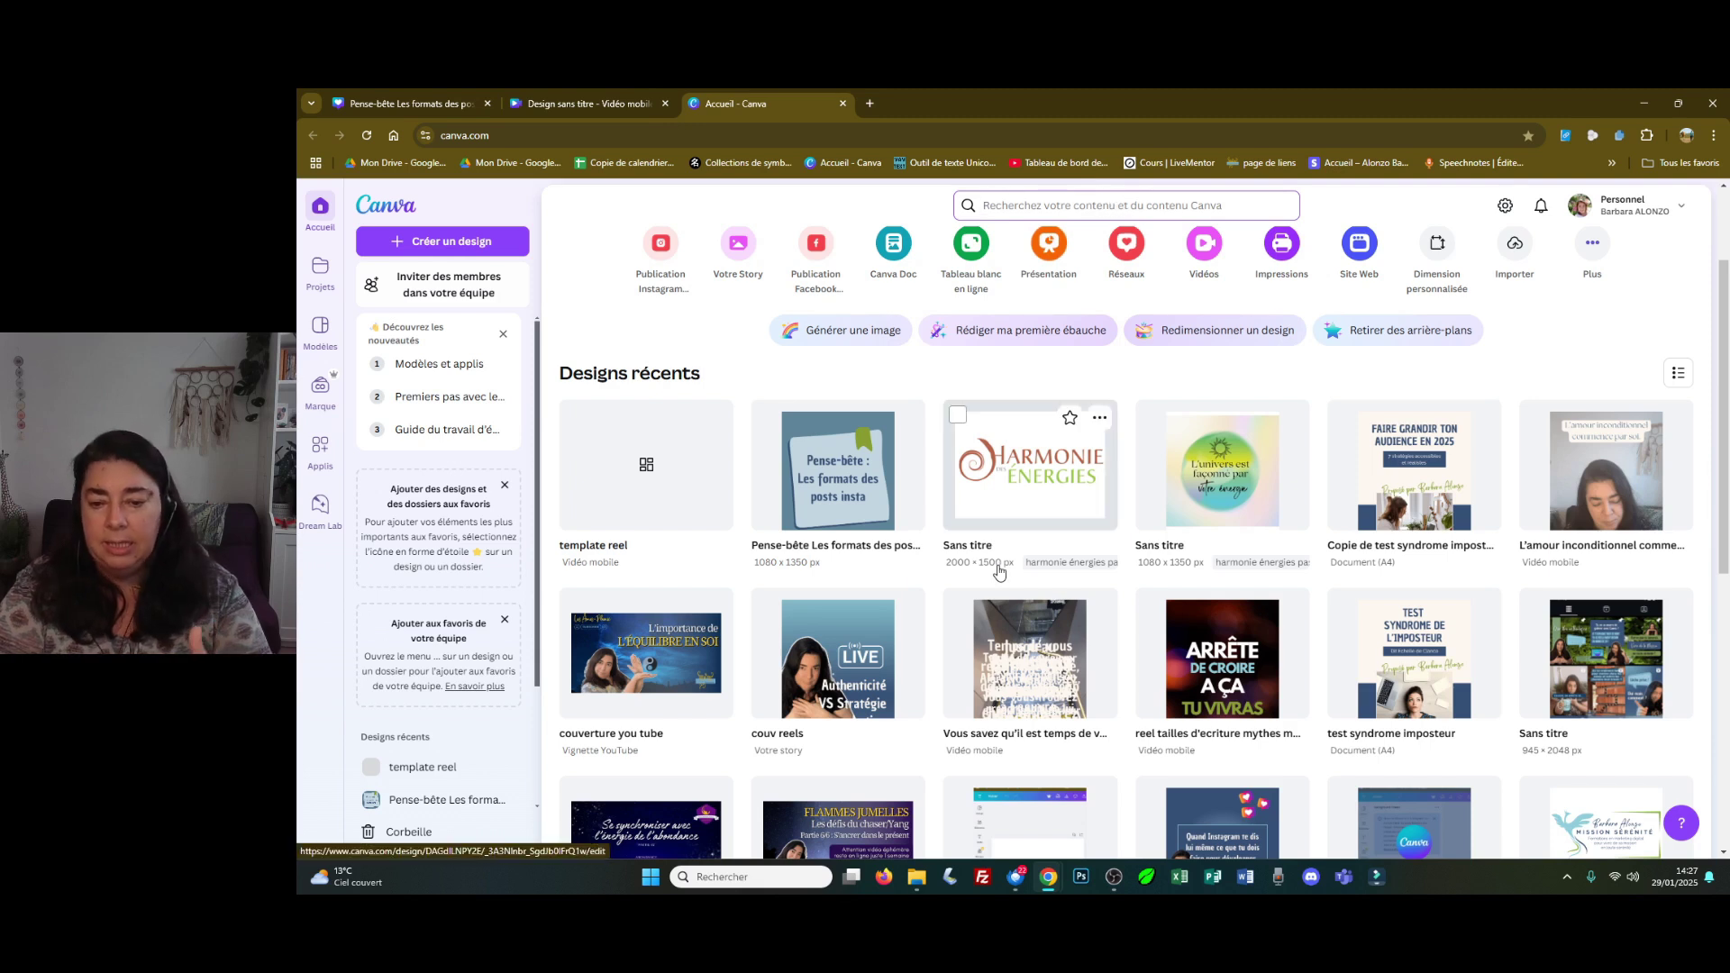
{"action": "scroll", "coordinate": [1194, 612], "scroll_direction": "down", "scroll_amount": 4}
{"action": "scroll", "coordinate": [1194, 611], "scroll_direction": "down", "scroll_amount": 3}
{"action": "scroll", "coordinate": [707, 639], "scroll_direction": "up", "scroll_amount": 9}
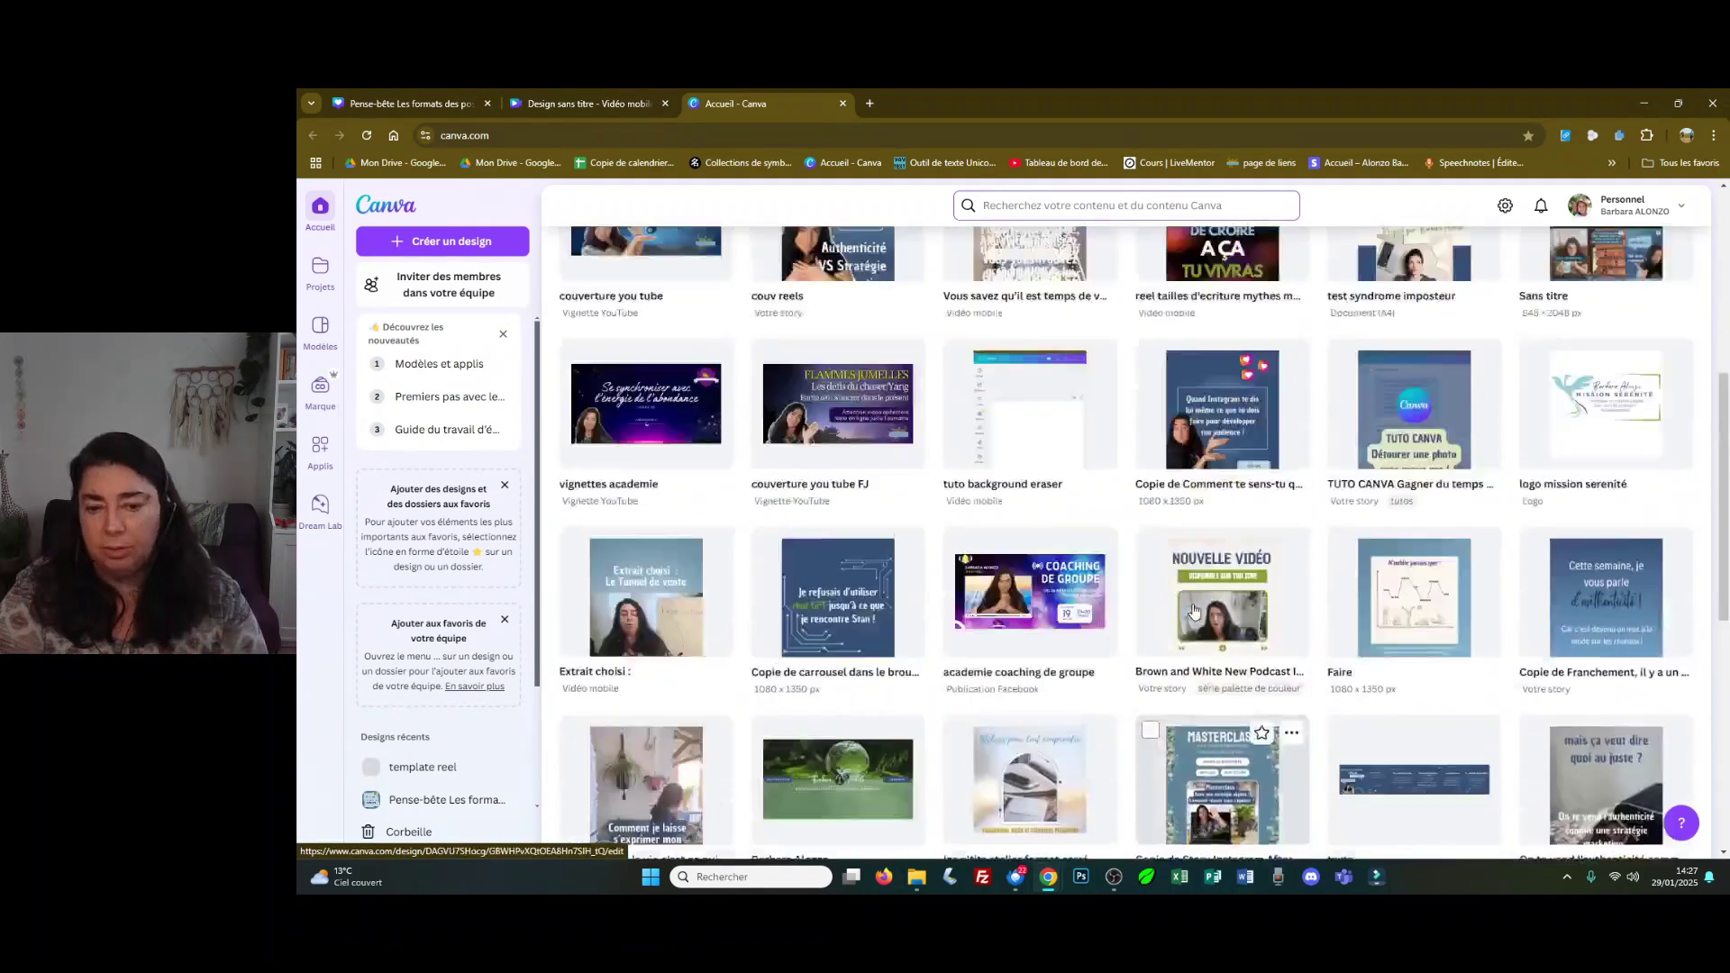
{"action": "left_click", "coordinate": [714, 567]}
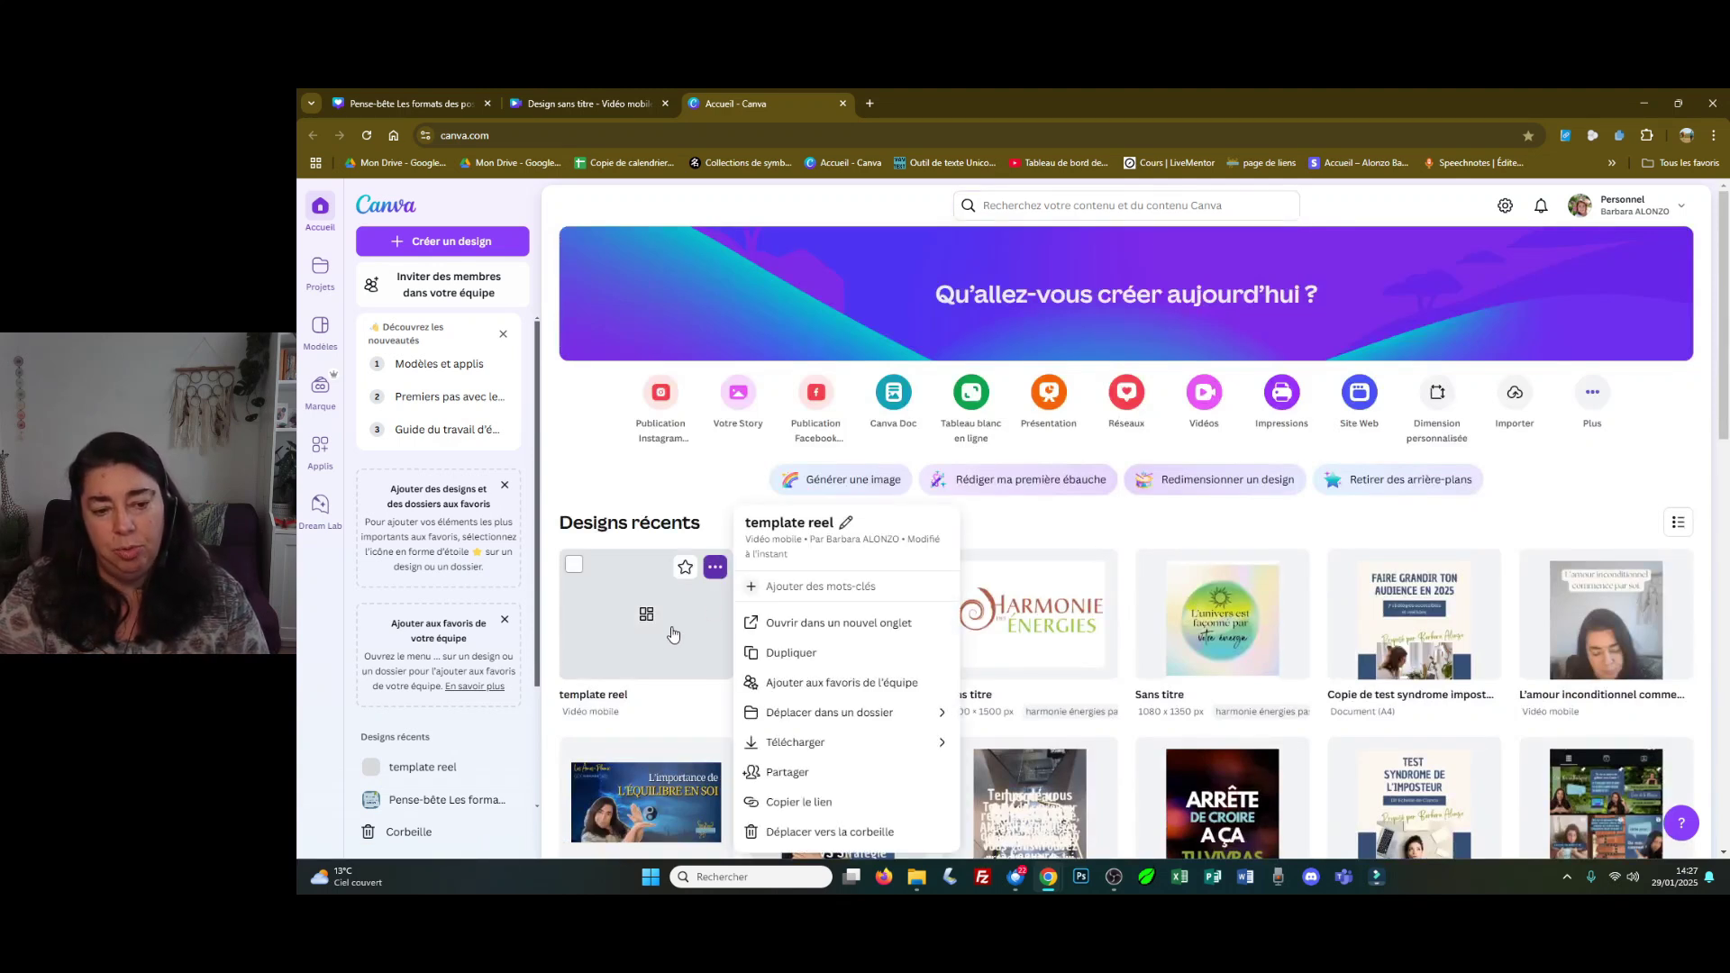
{"action": "left_click", "coordinate": [793, 654]}
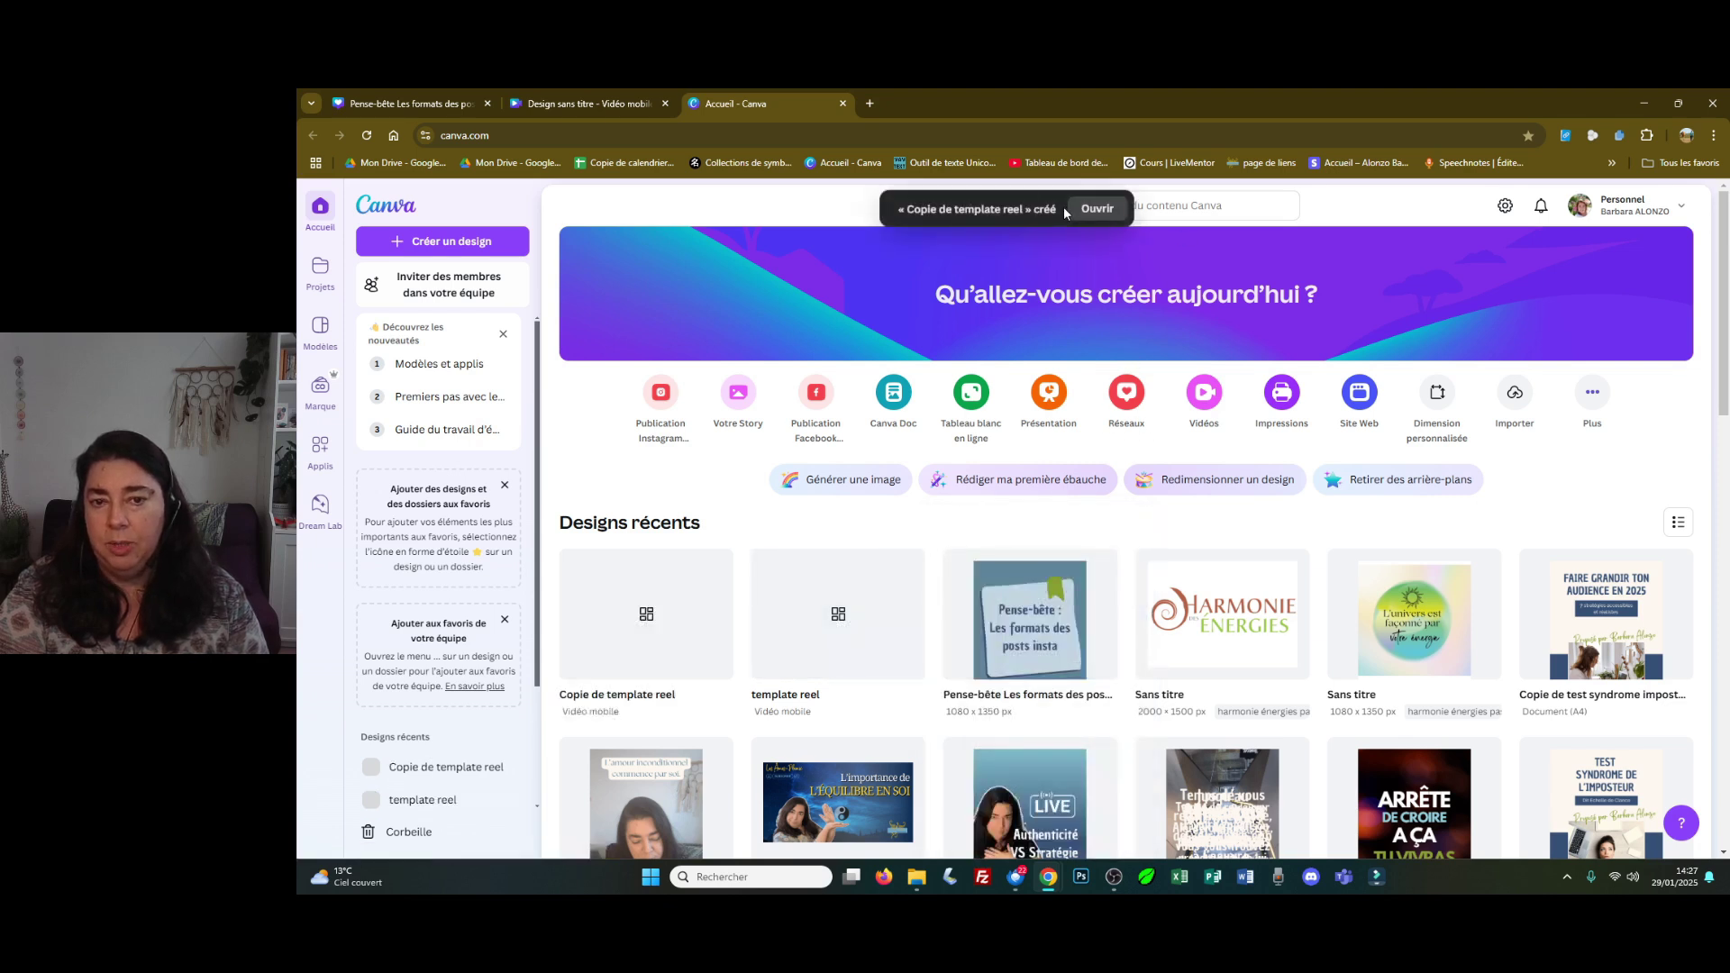
Step: View the duplicated "Copie de template reel" design and consult the "Couverture des réels" page of the format cheat sheet
{"action": "left_click", "coordinate": [1094, 210]}
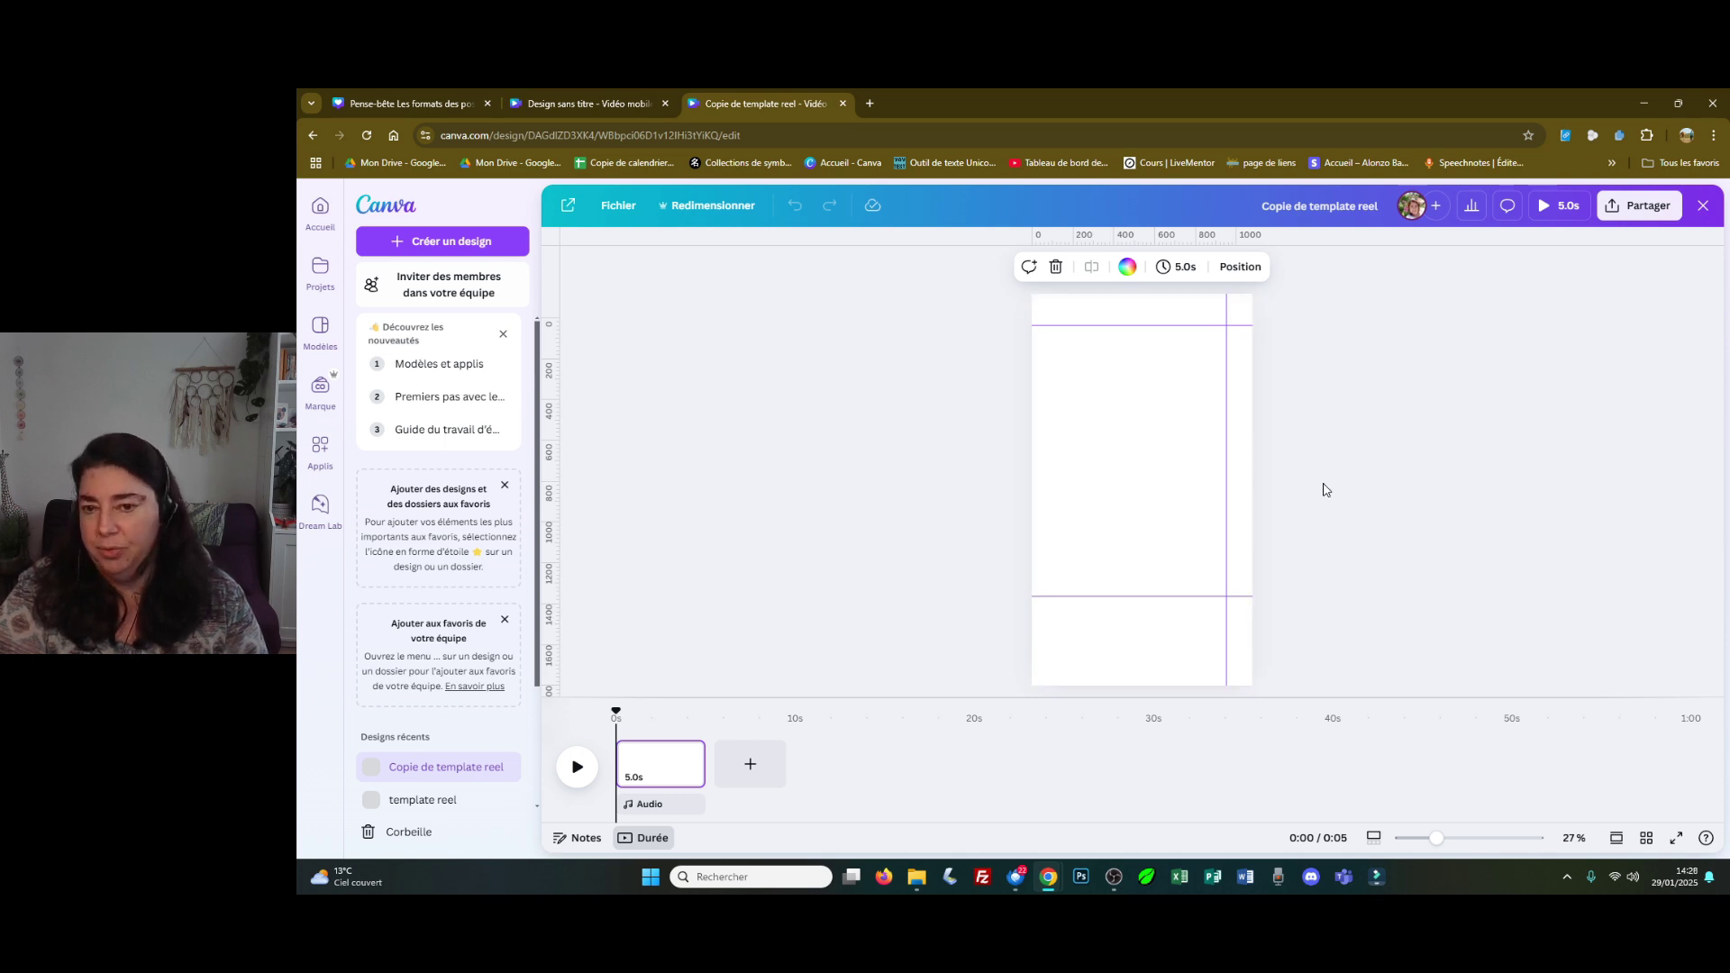
{"action": "left_click", "coordinate": [321, 212]}
{"action": "left_click", "coordinate": [409, 104]}
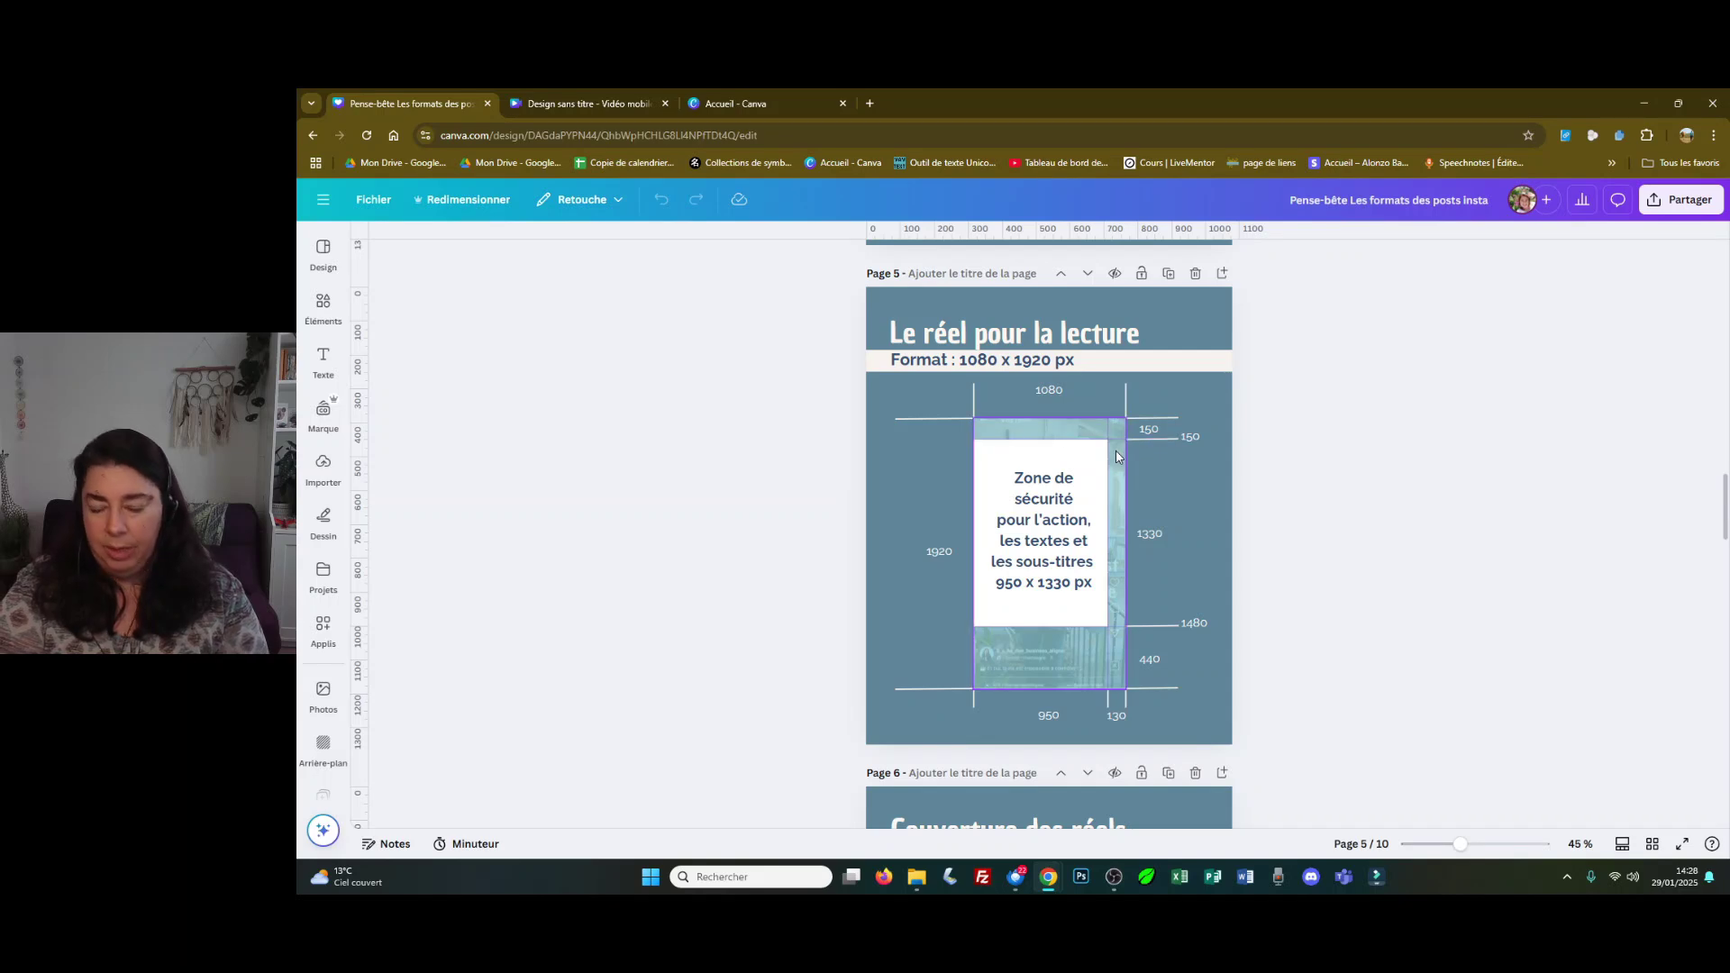
{"action": "scroll", "coordinate": [1117, 457], "scroll_direction": "down", "scroll_amount": 1}
{"action": "scroll", "coordinate": [1117, 457], "scroll_direction": "down", "scroll_amount": 4}
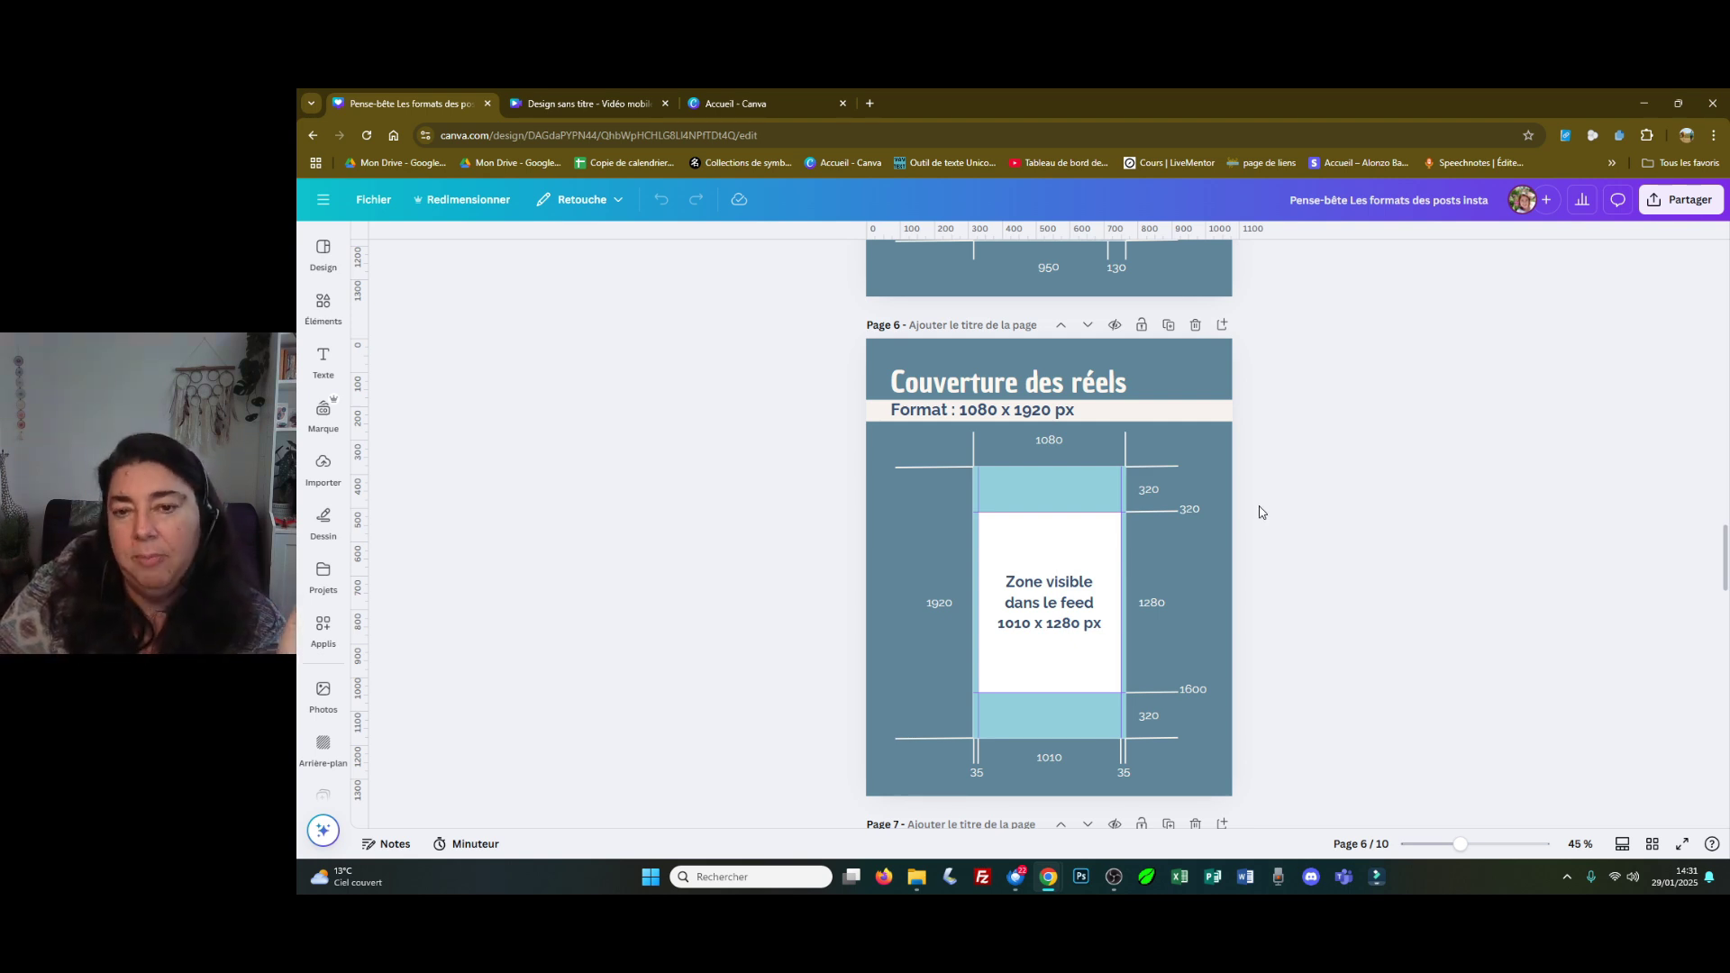
Step: Return to the Canva home page and create a blank Story Instagram design from the social media formats
{"action": "left_click", "coordinate": [724, 106]}
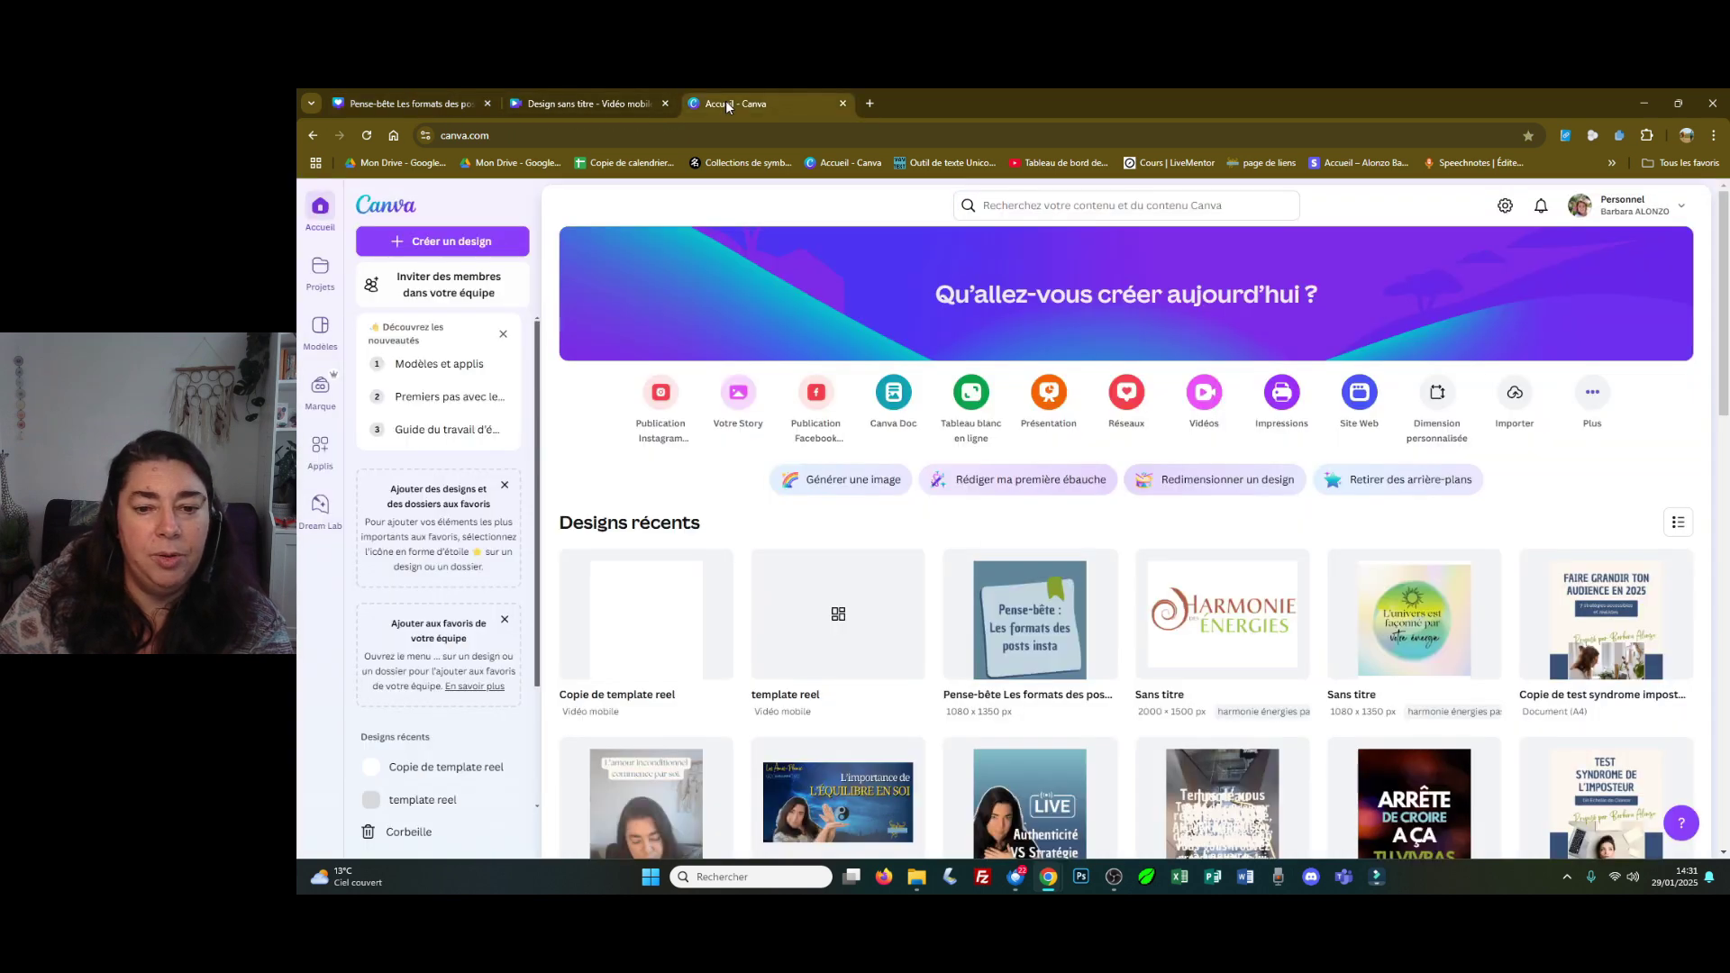
{"action": "left_click", "coordinate": [1128, 393]}
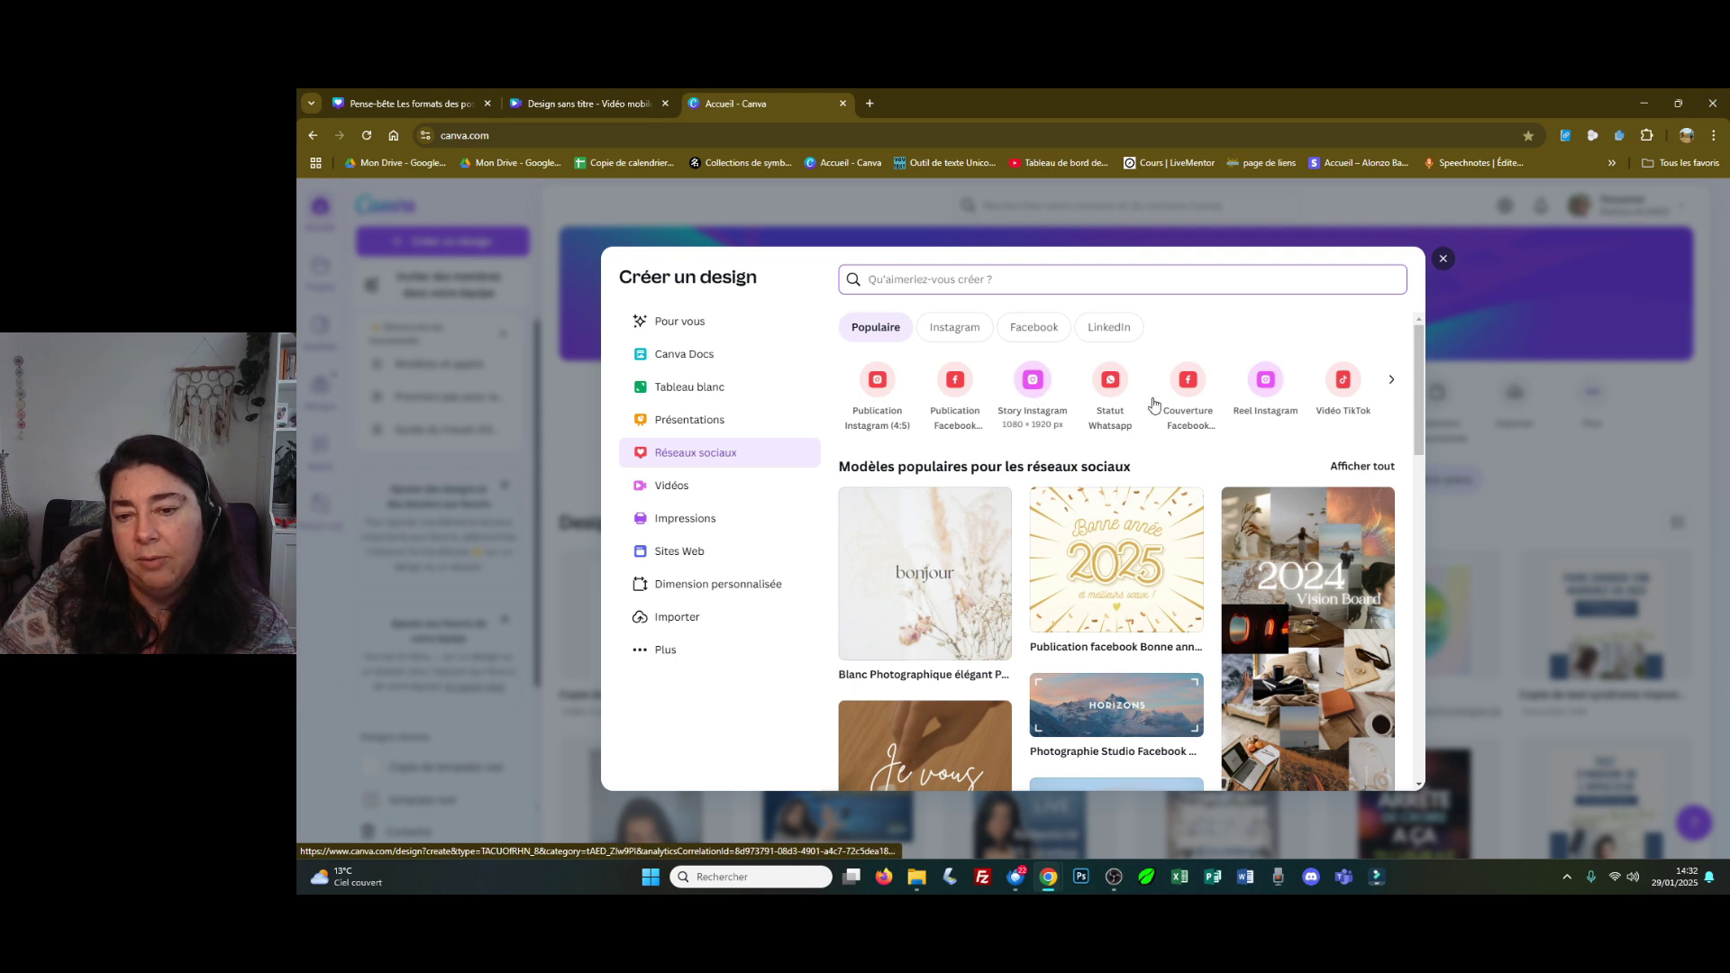
{"action": "left_click", "coordinate": [1032, 382]}
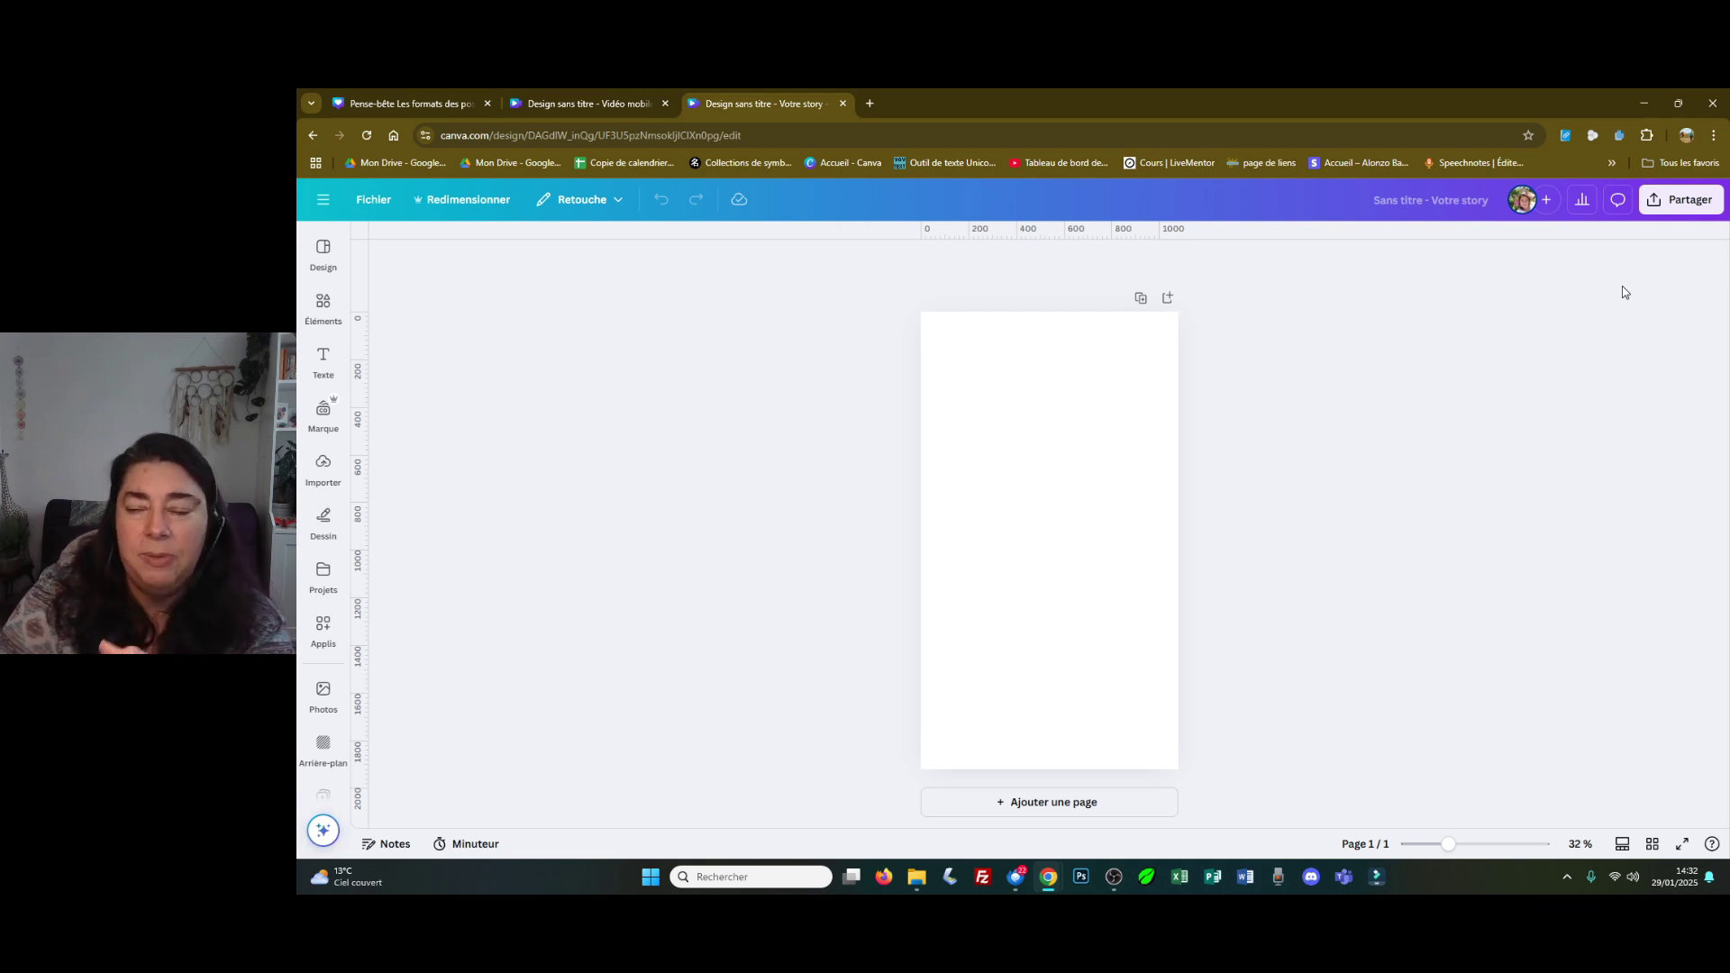
Step: Check the download file type and size options for the blank story design, and dismiss them
{"action": "left_click", "coordinate": [1682, 200]}
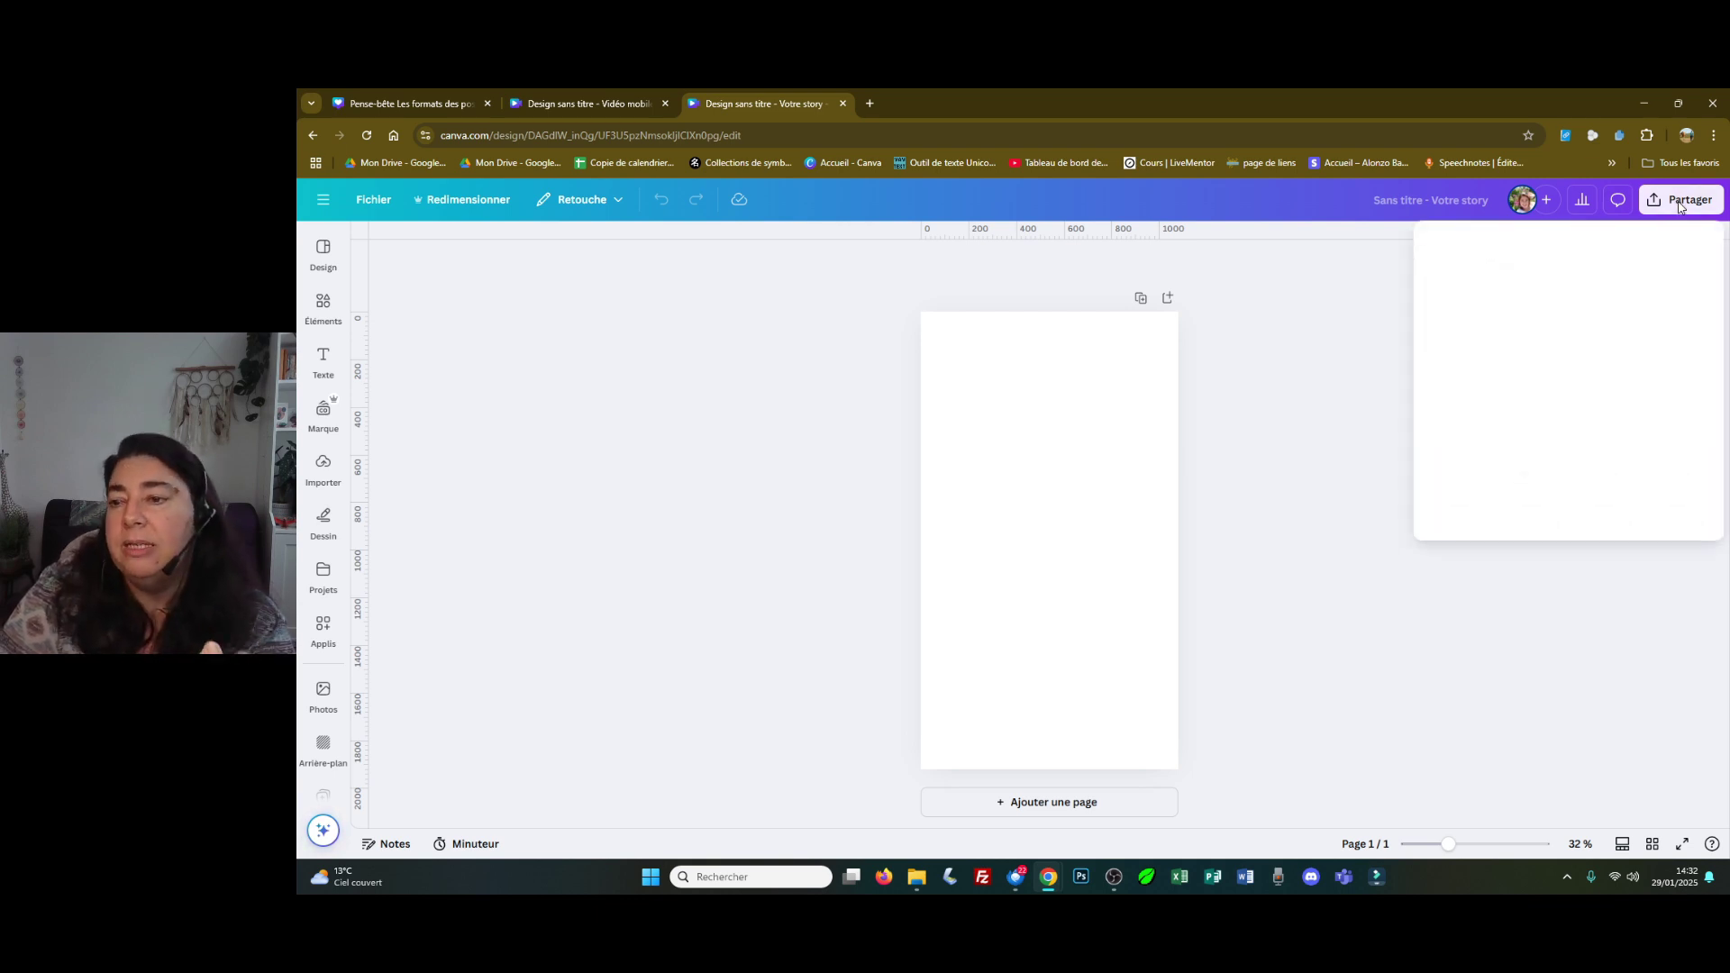
{"action": "left_click", "coordinate": [1454, 498]}
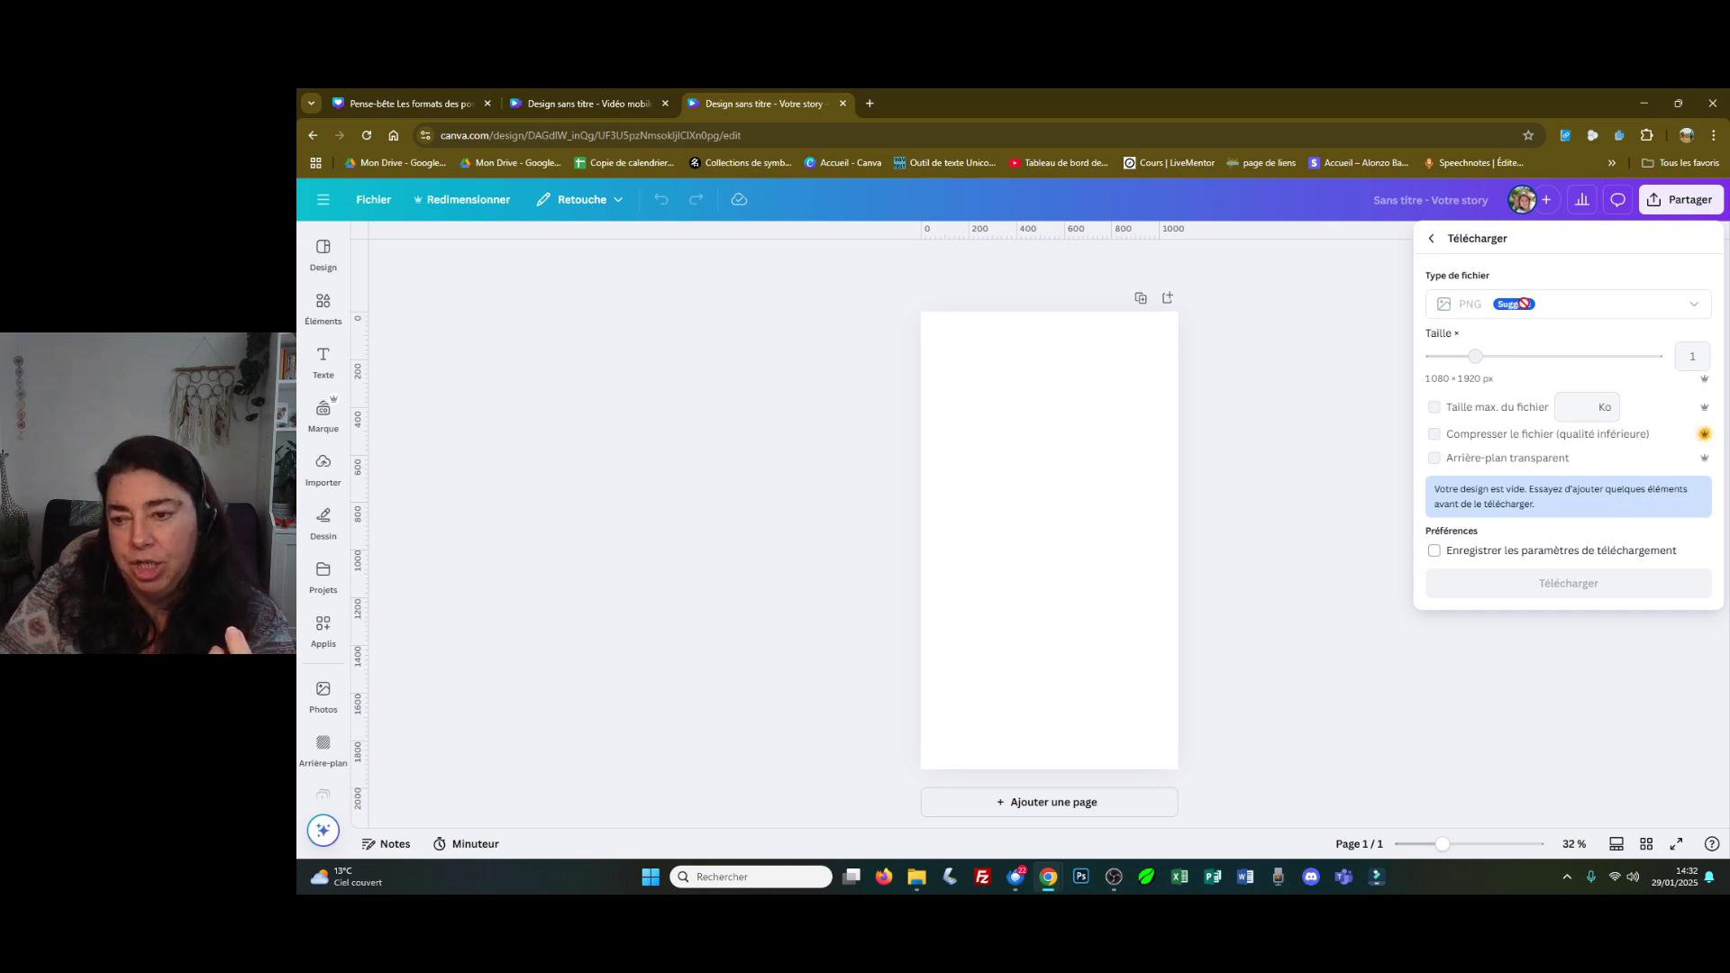
{"action": "left_click", "coordinate": [1382, 405]}
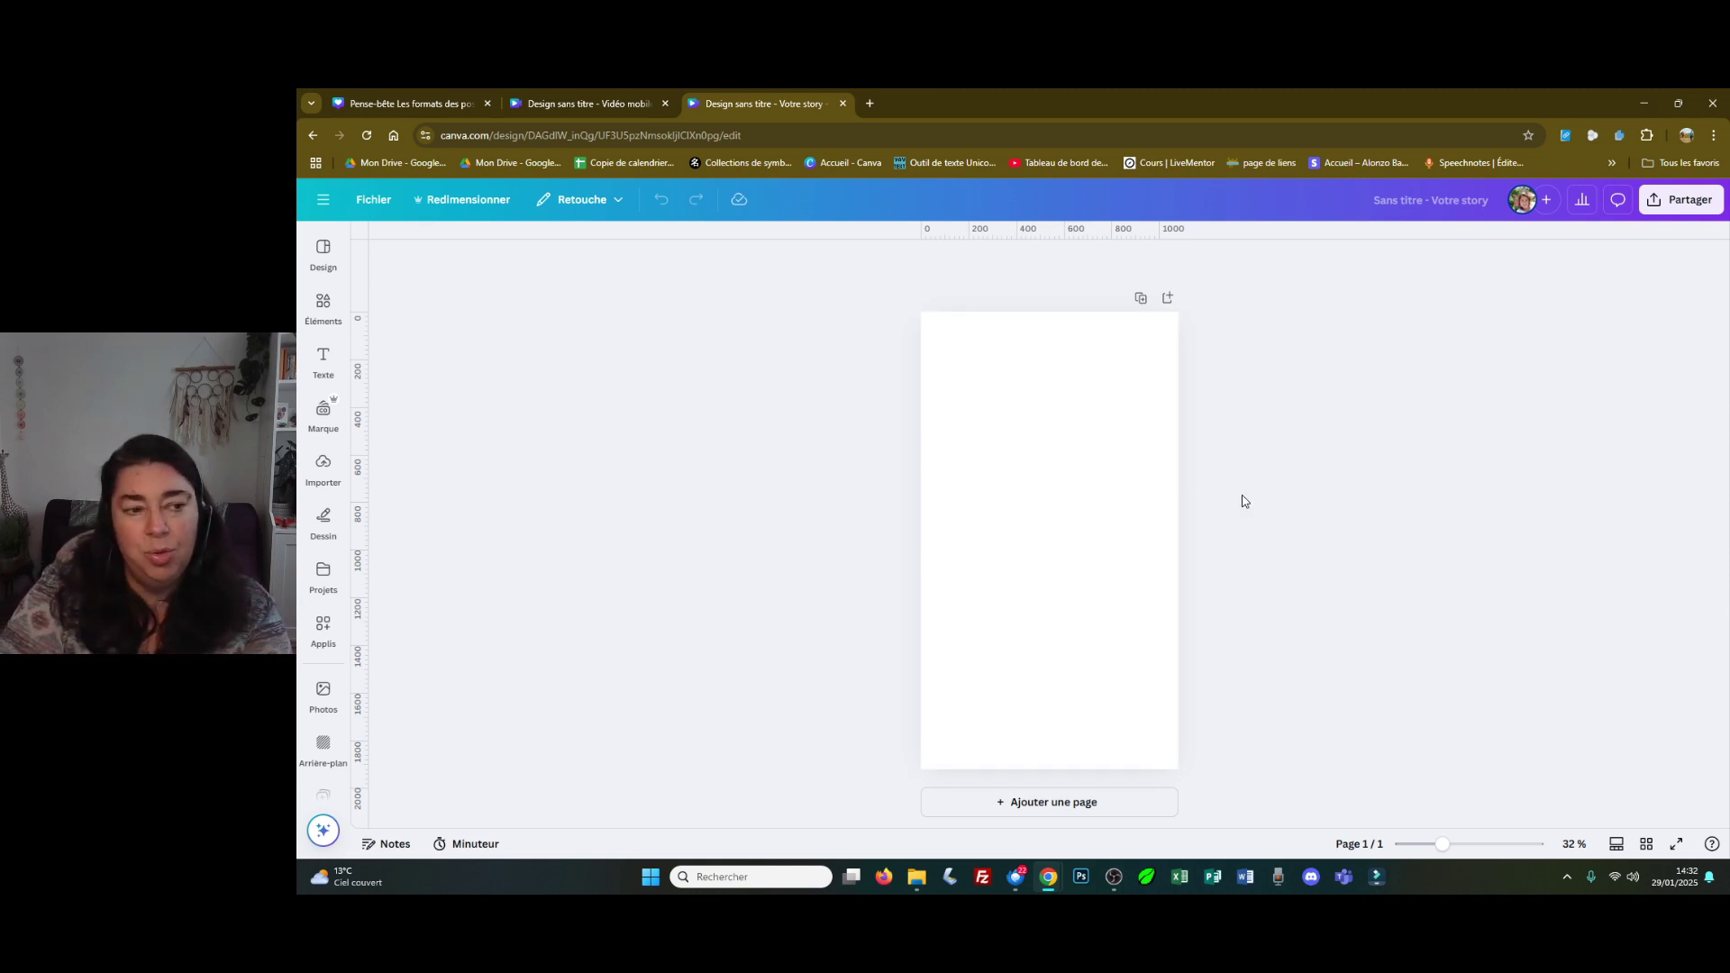
Step: Place horizontal guides at about 320 px and 1600 px on the blank story page
{"action": "left_click_drag", "start_coordinate": [1089, 229], "coordinate": [1087, 389]}
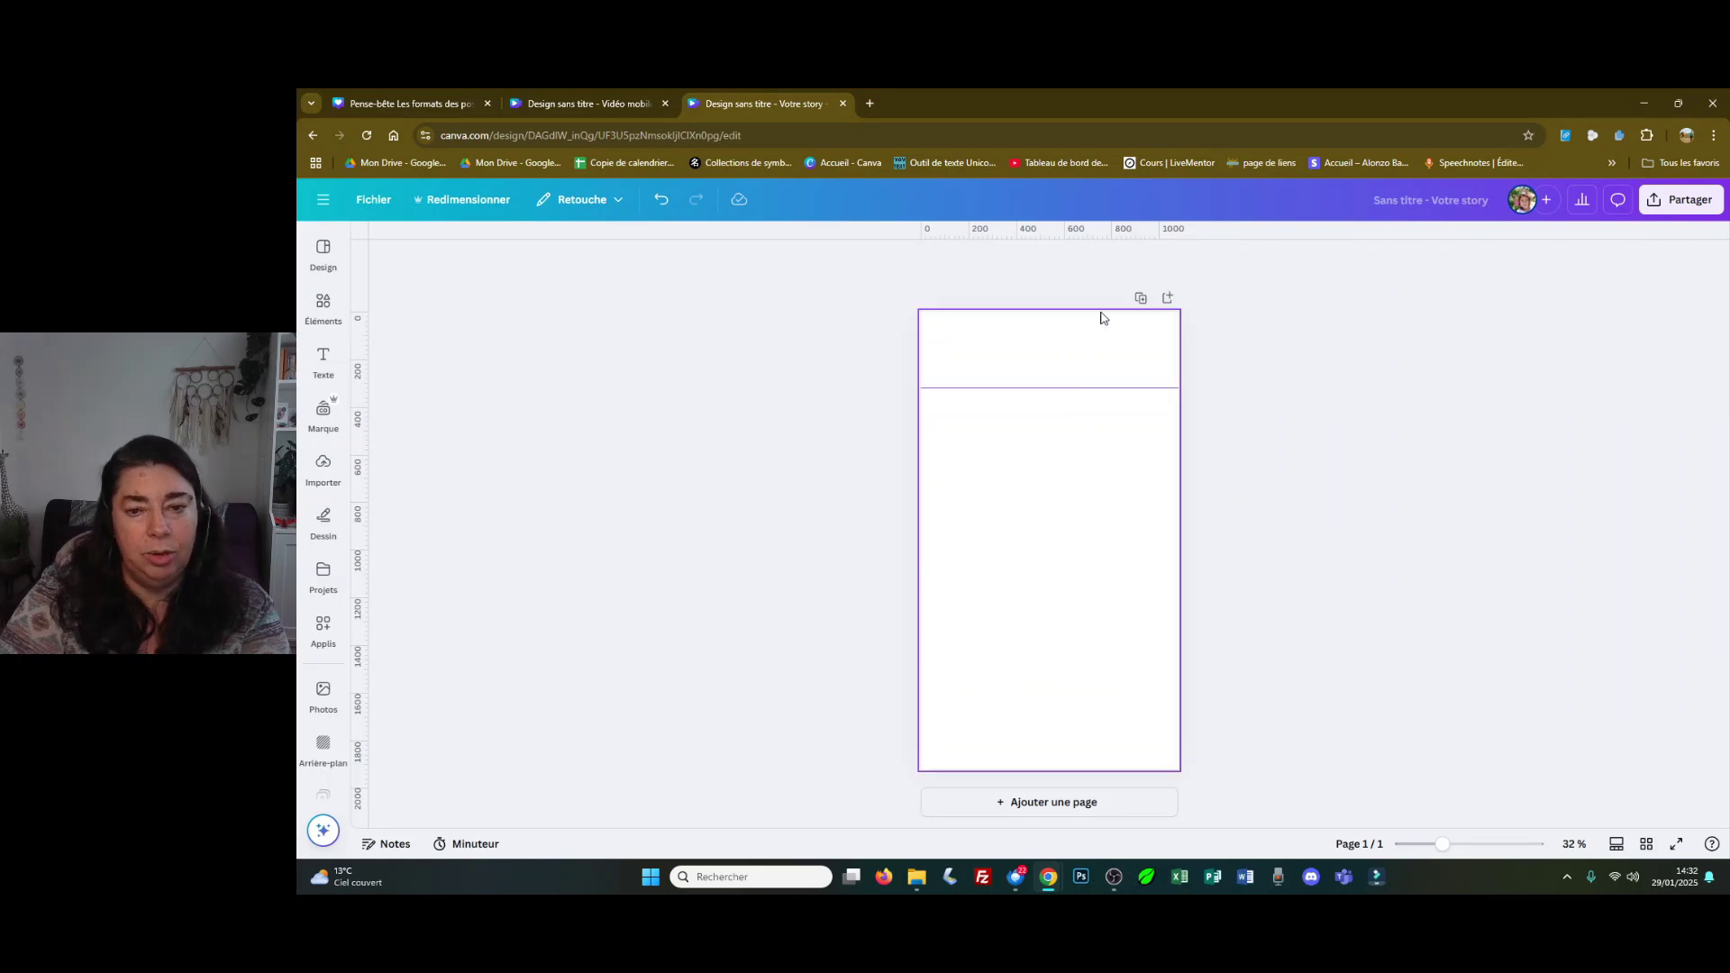
{"action": "left_click_drag", "start_coordinate": [1100, 233], "coordinate": [1071, 694]}
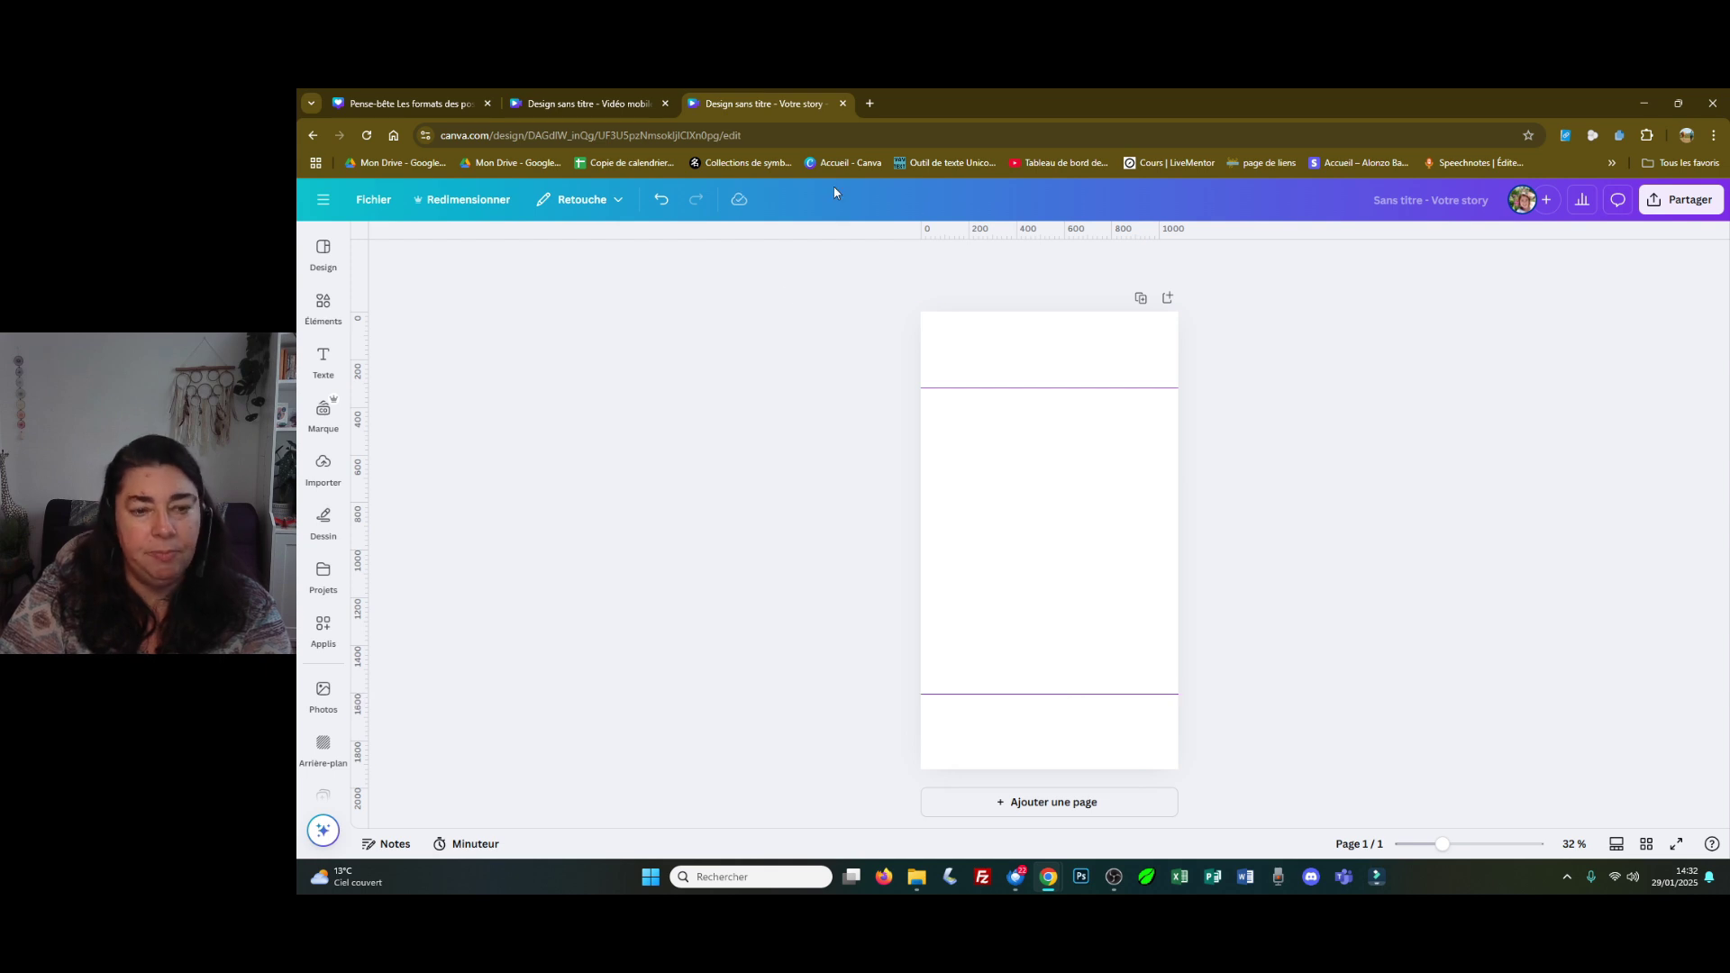
Step: Recheck the cover margins in the format cheat sheet and place vertical guides about 35 px inside both side edges of the story page
{"action": "left_click", "coordinate": [418, 103]}
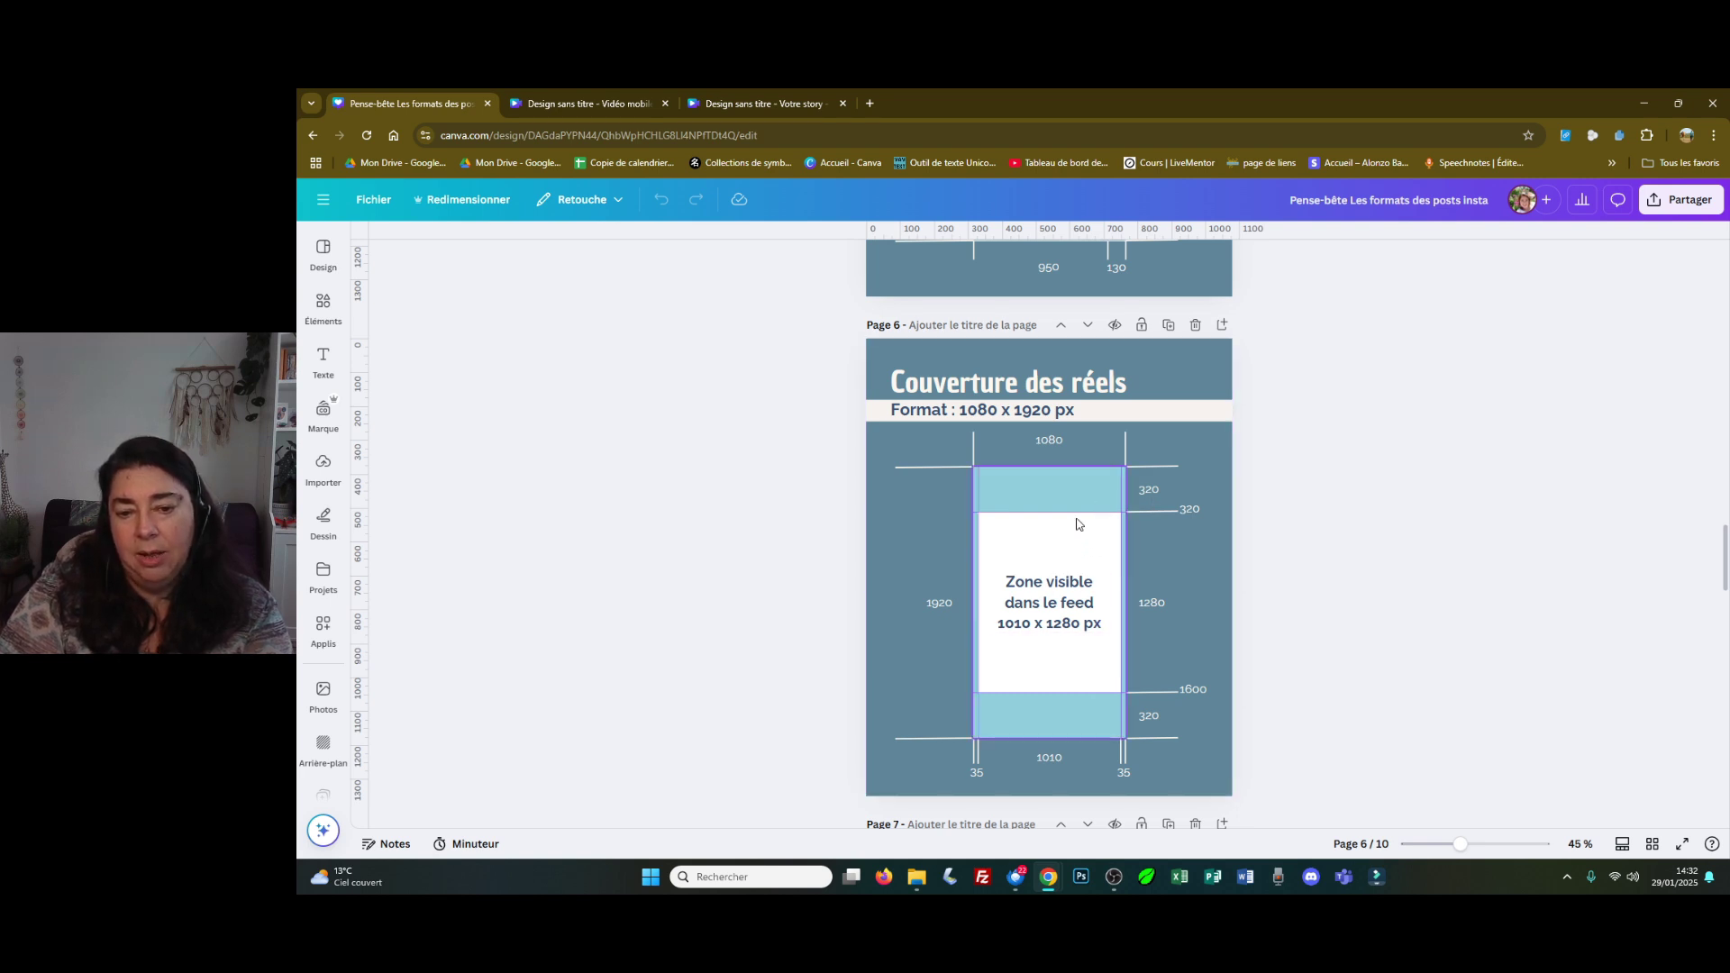
{"action": "scroll", "coordinate": [1094, 541], "scroll_direction": "up", "scroll_amount": 5}
{"action": "scroll", "coordinate": [1095, 543], "scroll_direction": "up", "scroll_amount": 4}
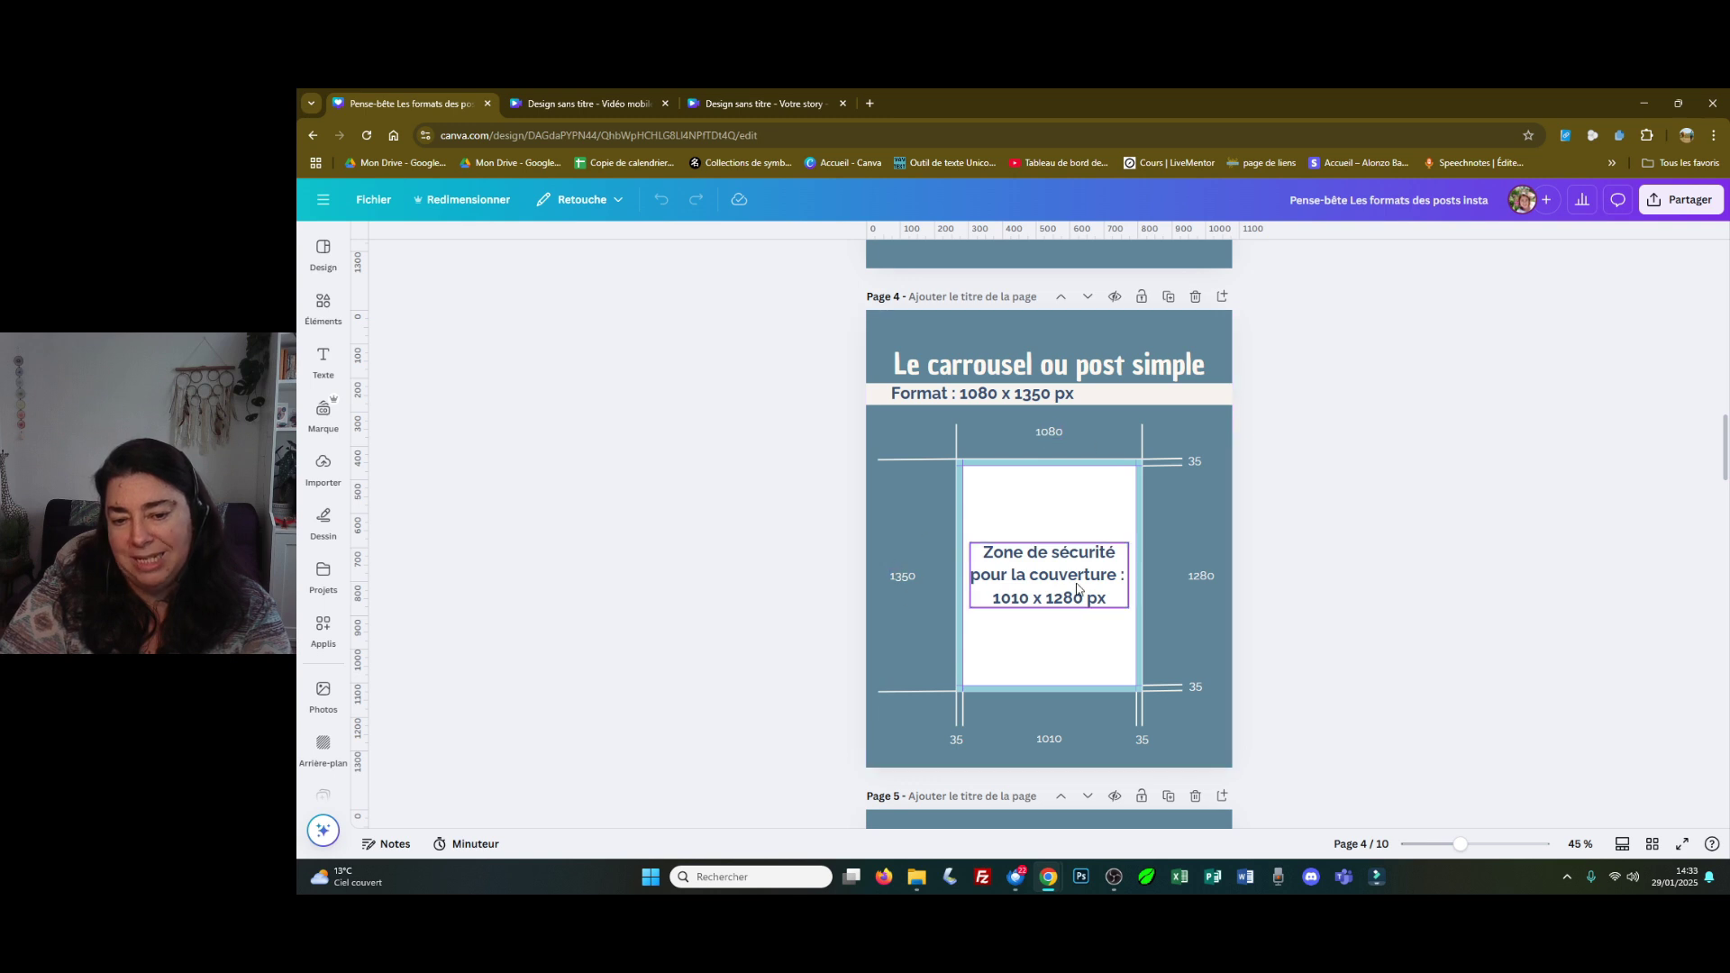
{"action": "scroll", "coordinate": [1087, 588], "scroll_direction": "down", "scroll_amount": 10}
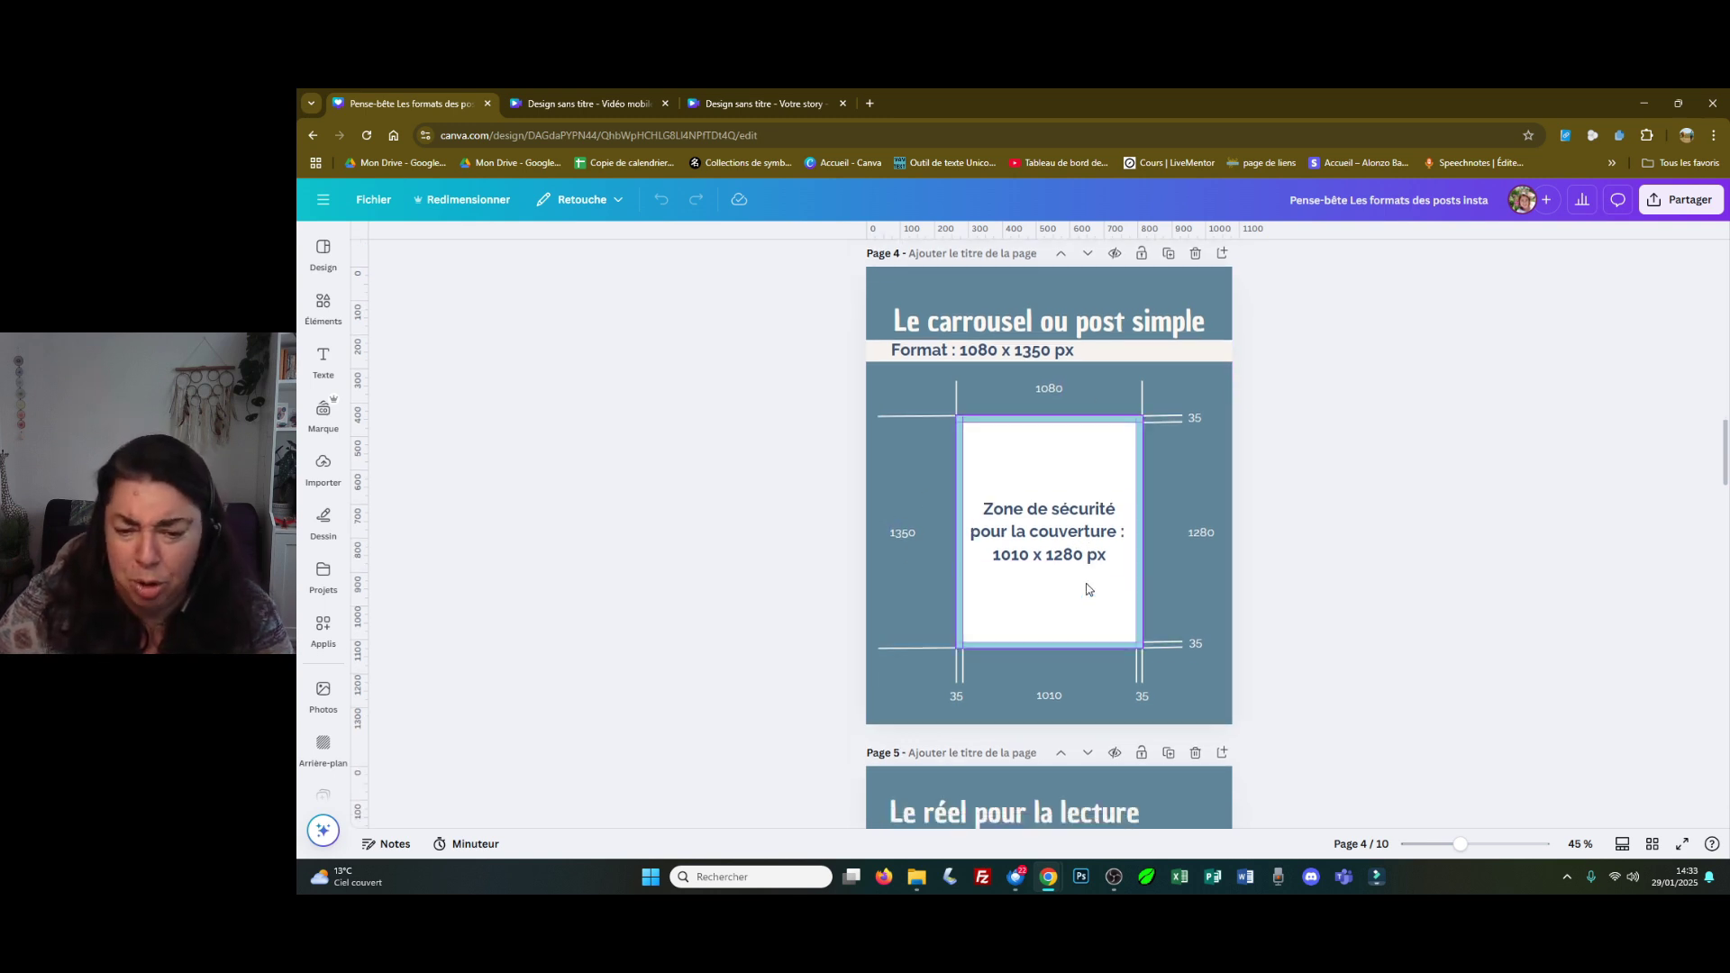
{"action": "scroll", "coordinate": [1082, 515], "scroll_direction": "up", "scroll_amount": 1}
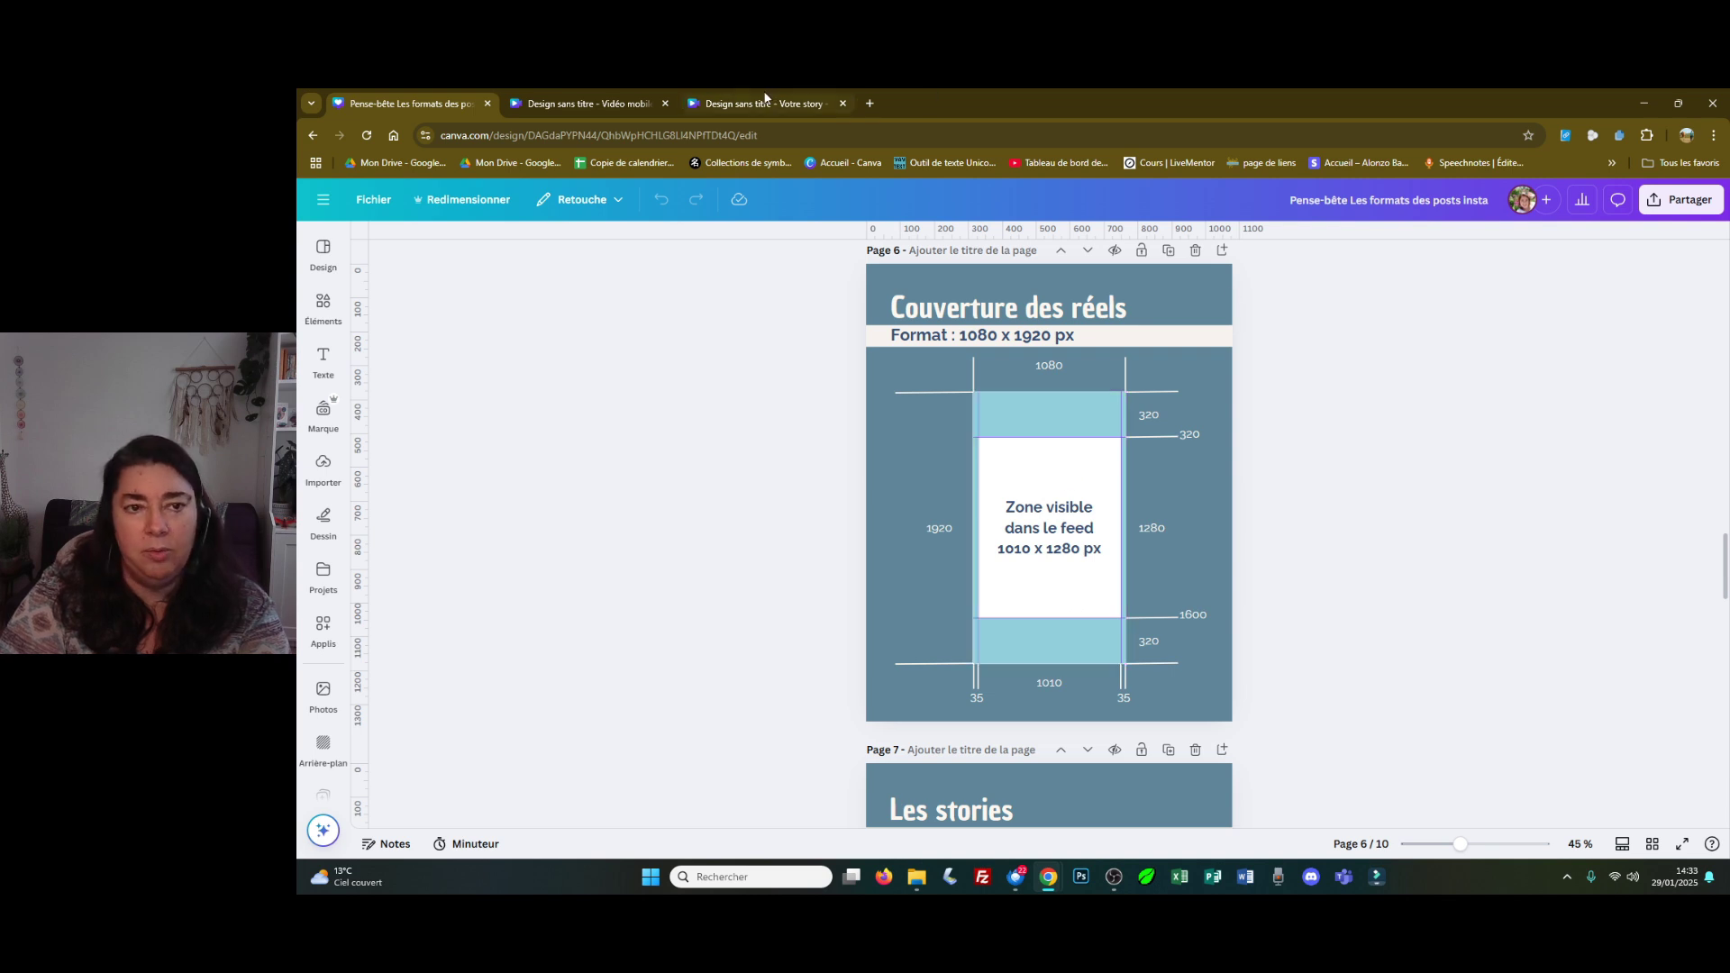
{"action": "left_click", "coordinate": [760, 107]}
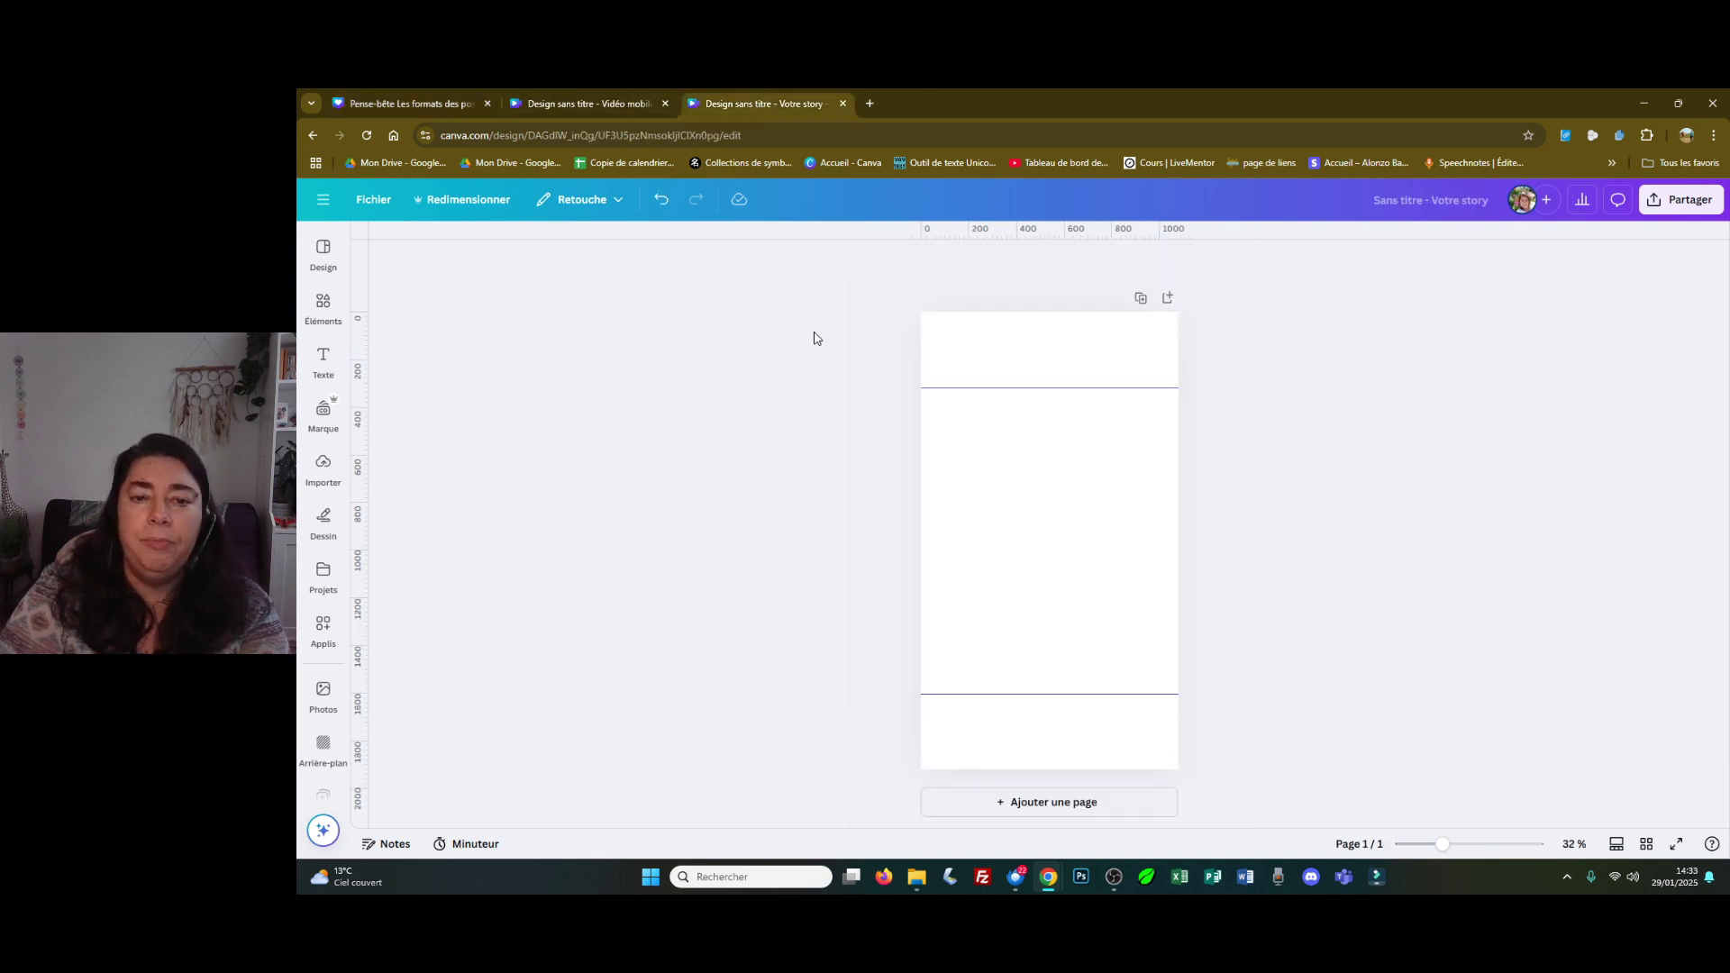
{"action": "left_click_drag", "start_coordinate": [361, 335], "coordinate": [930, 329]}
{"action": "left_click_drag", "start_coordinate": [357, 338], "coordinate": [1169, 347]}
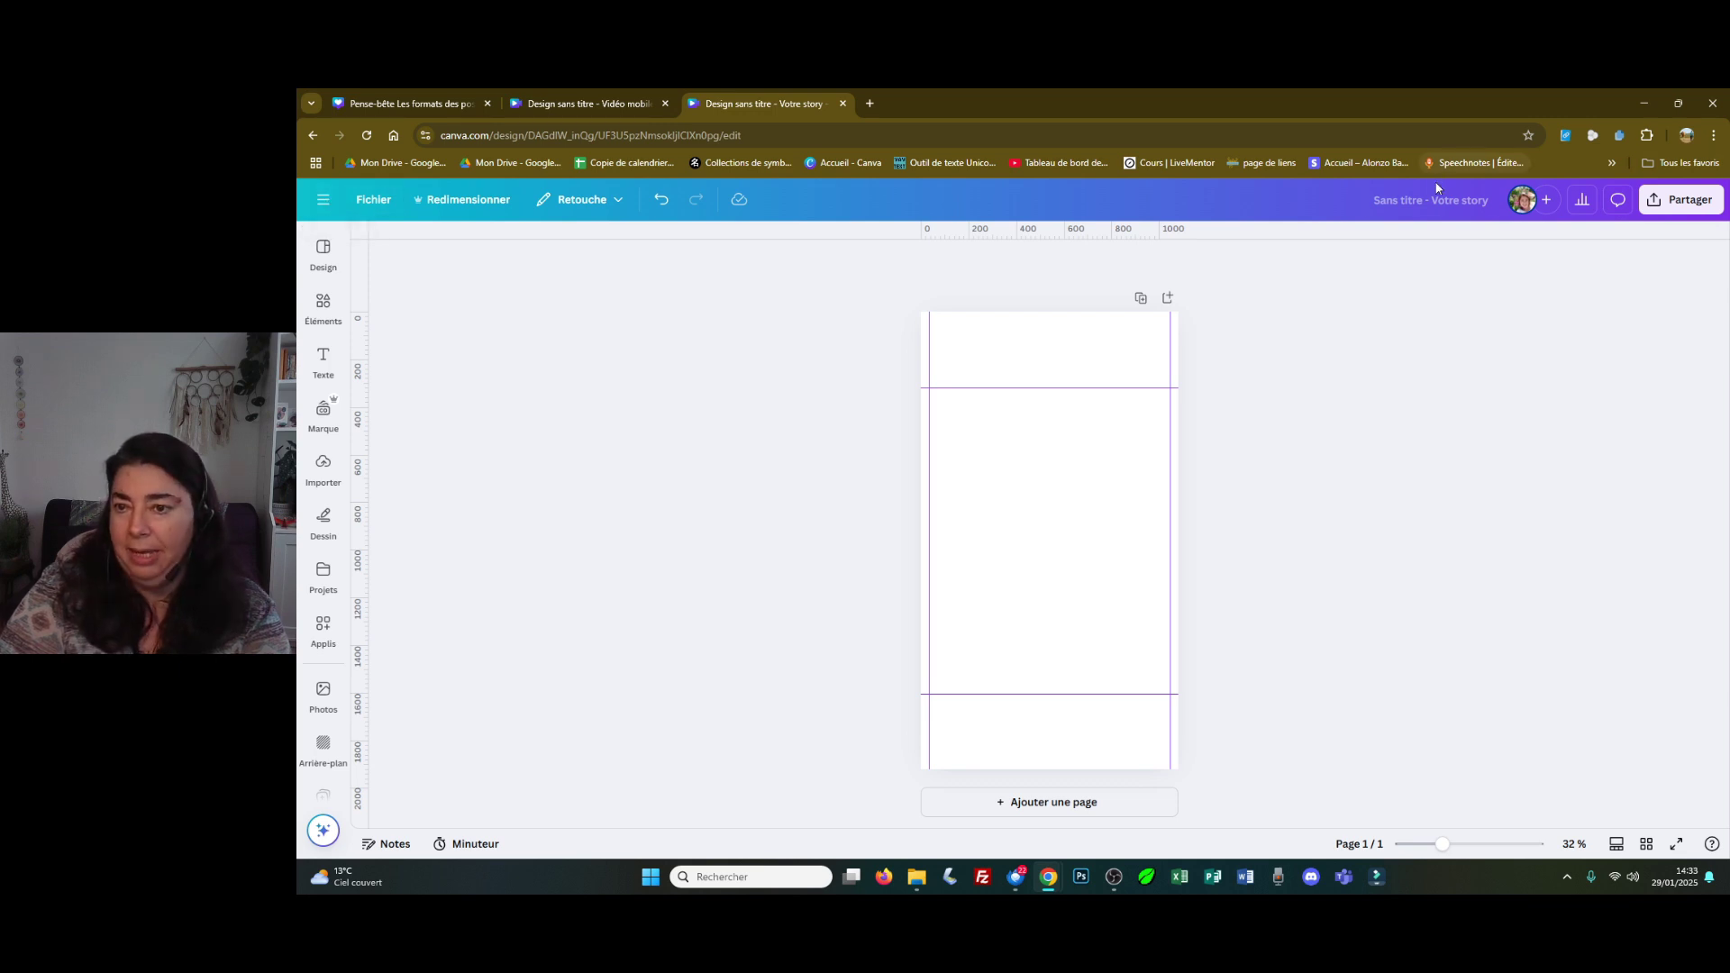
Step: Name the design "template couverture reel"
{"action": "type", "text": "tem"}
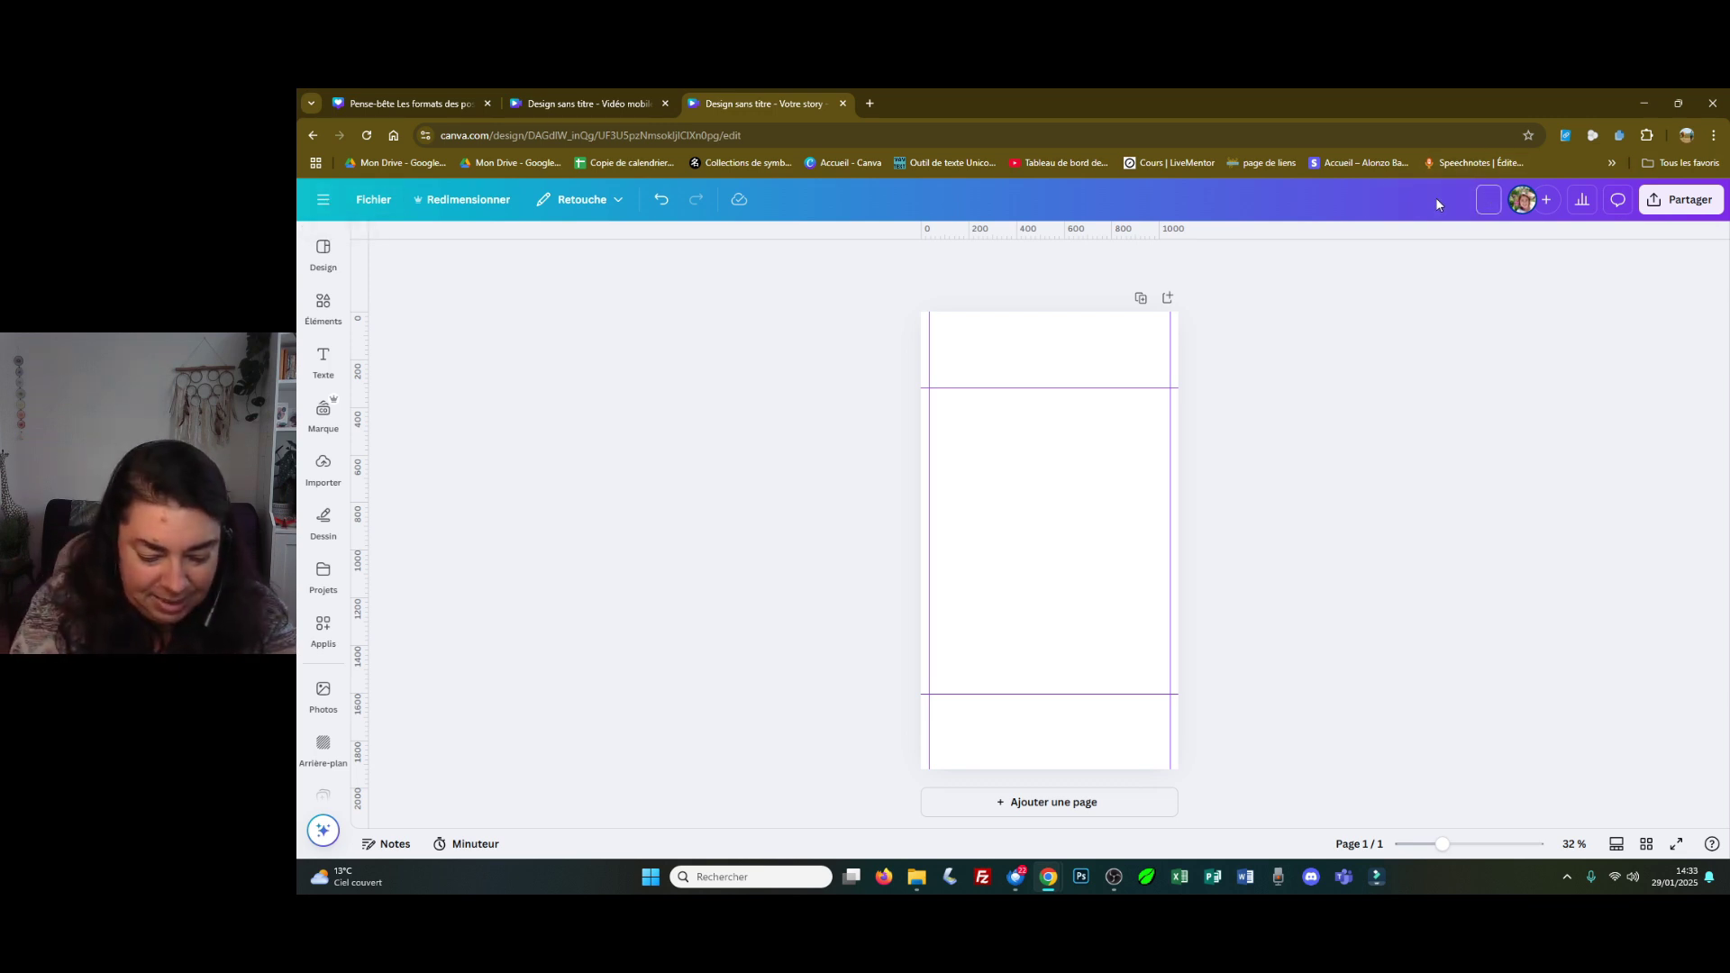
{"action": "type", "text": "plate titre c"}
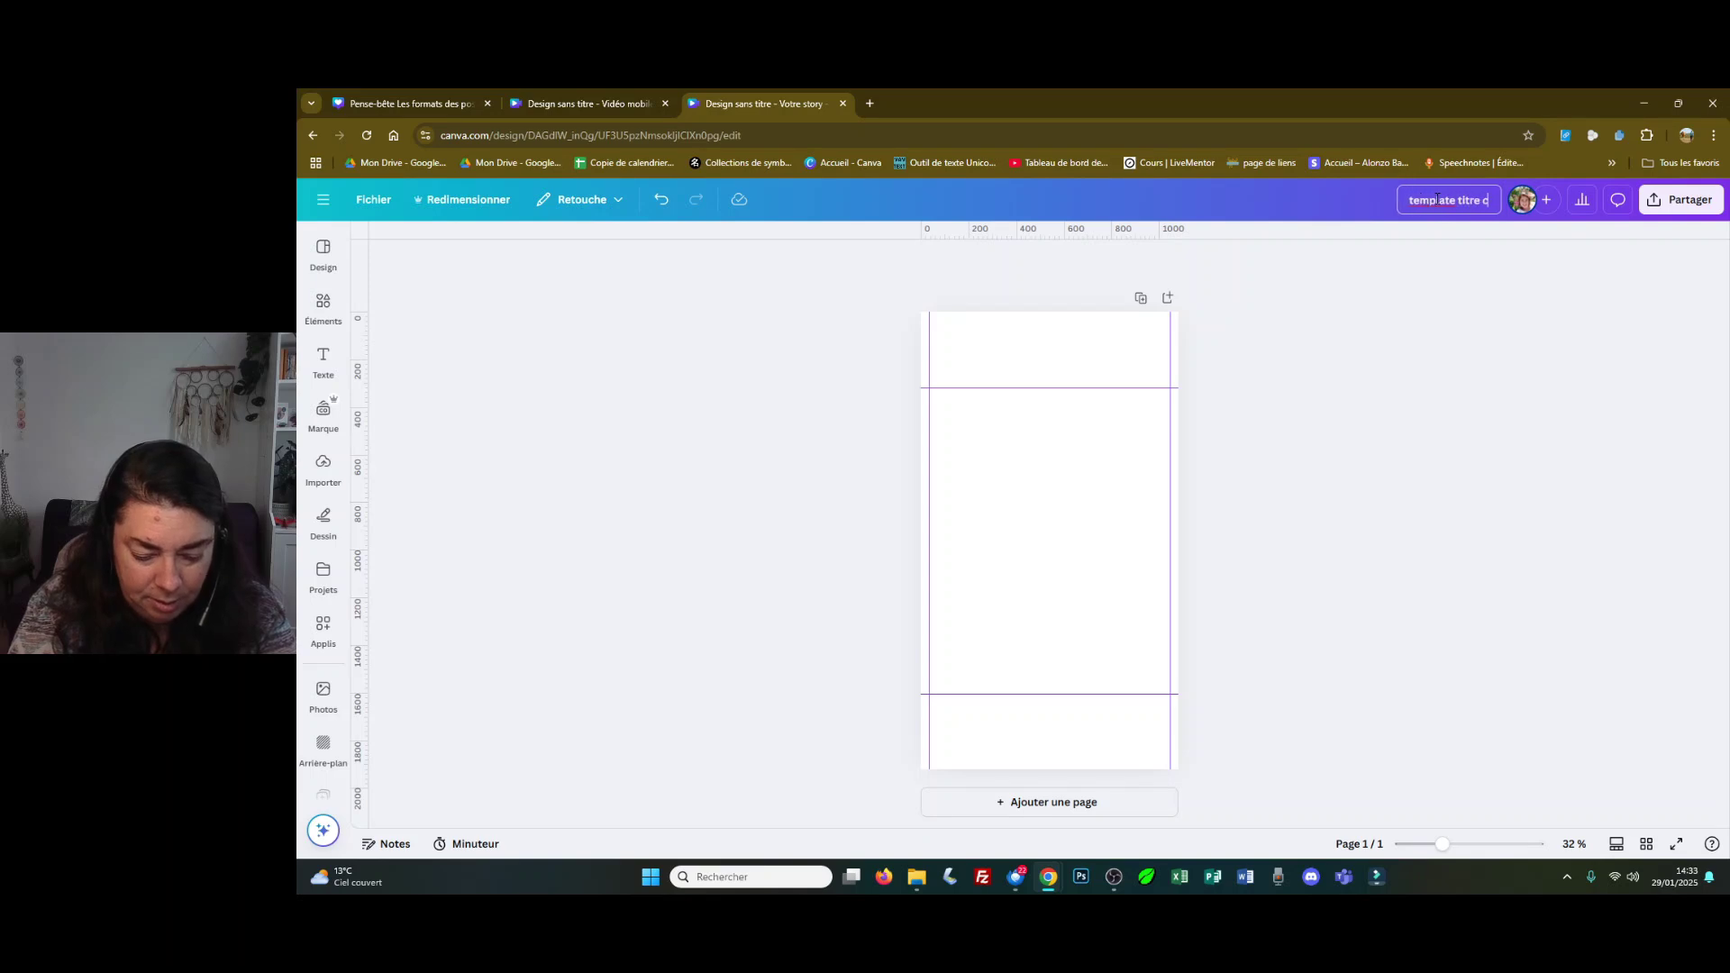
{"action": "key", "text": "BackSpace"}
{"action": "type", "text": "reel"}
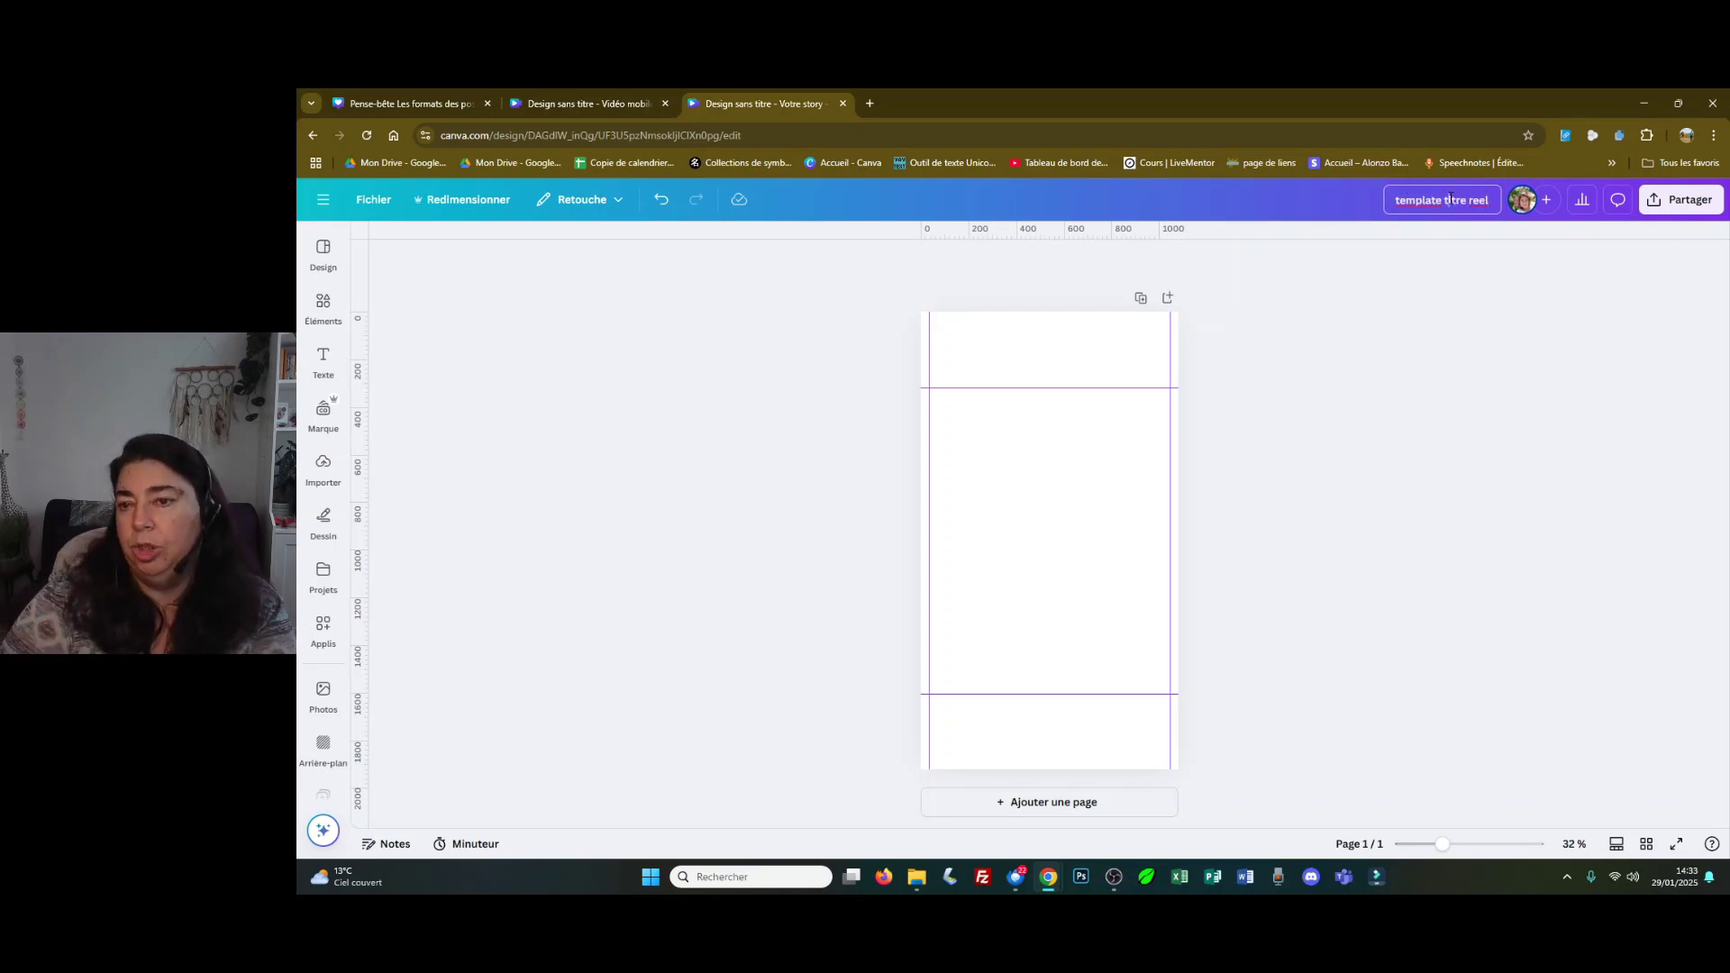
{"action": "double_click", "coordinate": [1453, 199]}
{"action": "type", "text": "couverture"}
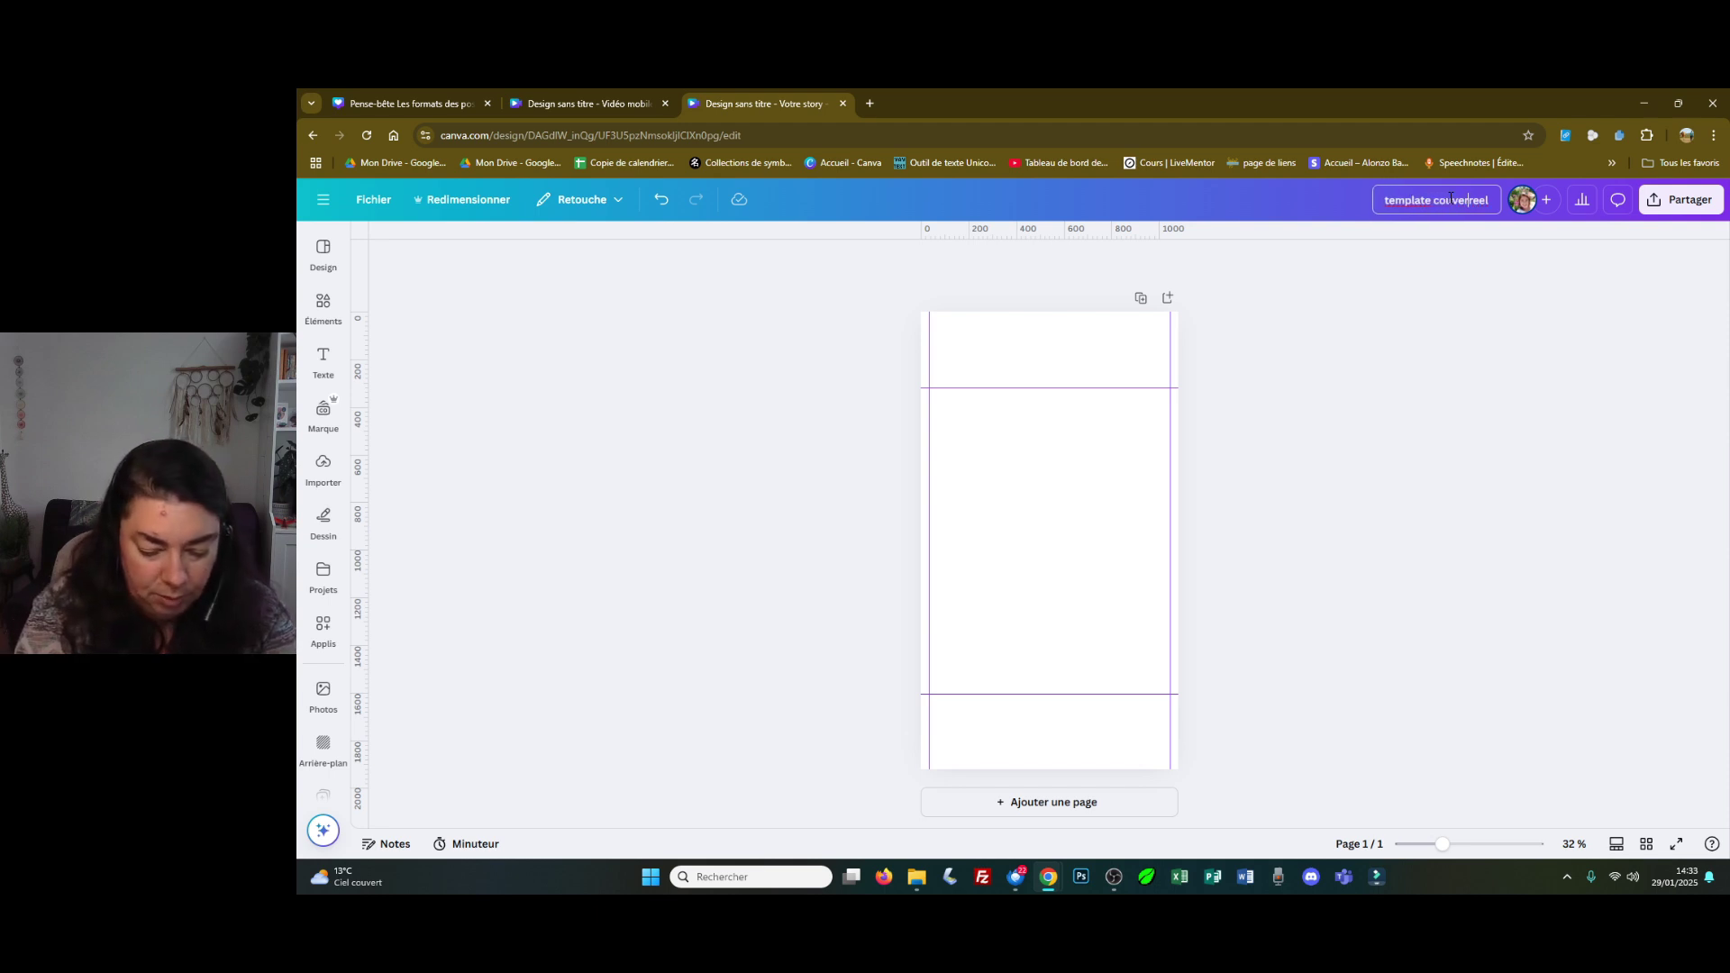
{"action": "left_click", "coordinate": [1537, 322]}
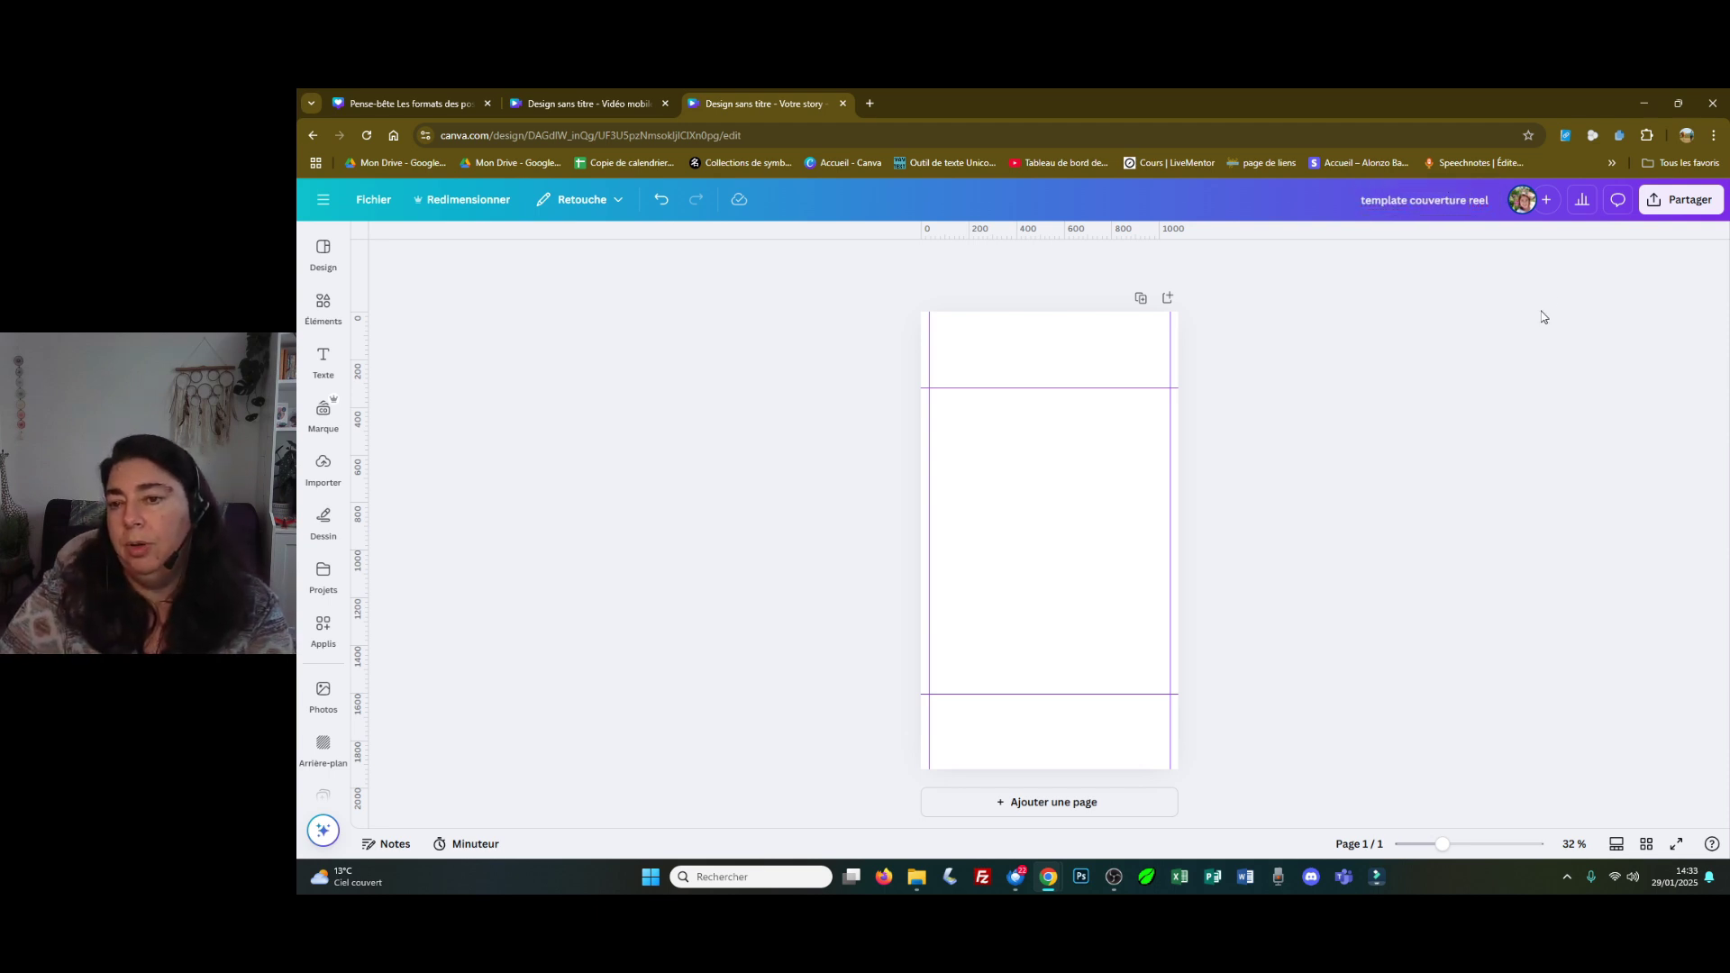
Step: Open the "couv reels" design from the recent designs on the home page and examine how its covers fit within the guides
{"action": "left_click", "coordinate": [320, 200]}
{"action": "left_click", "coordinate": [320, 206]}
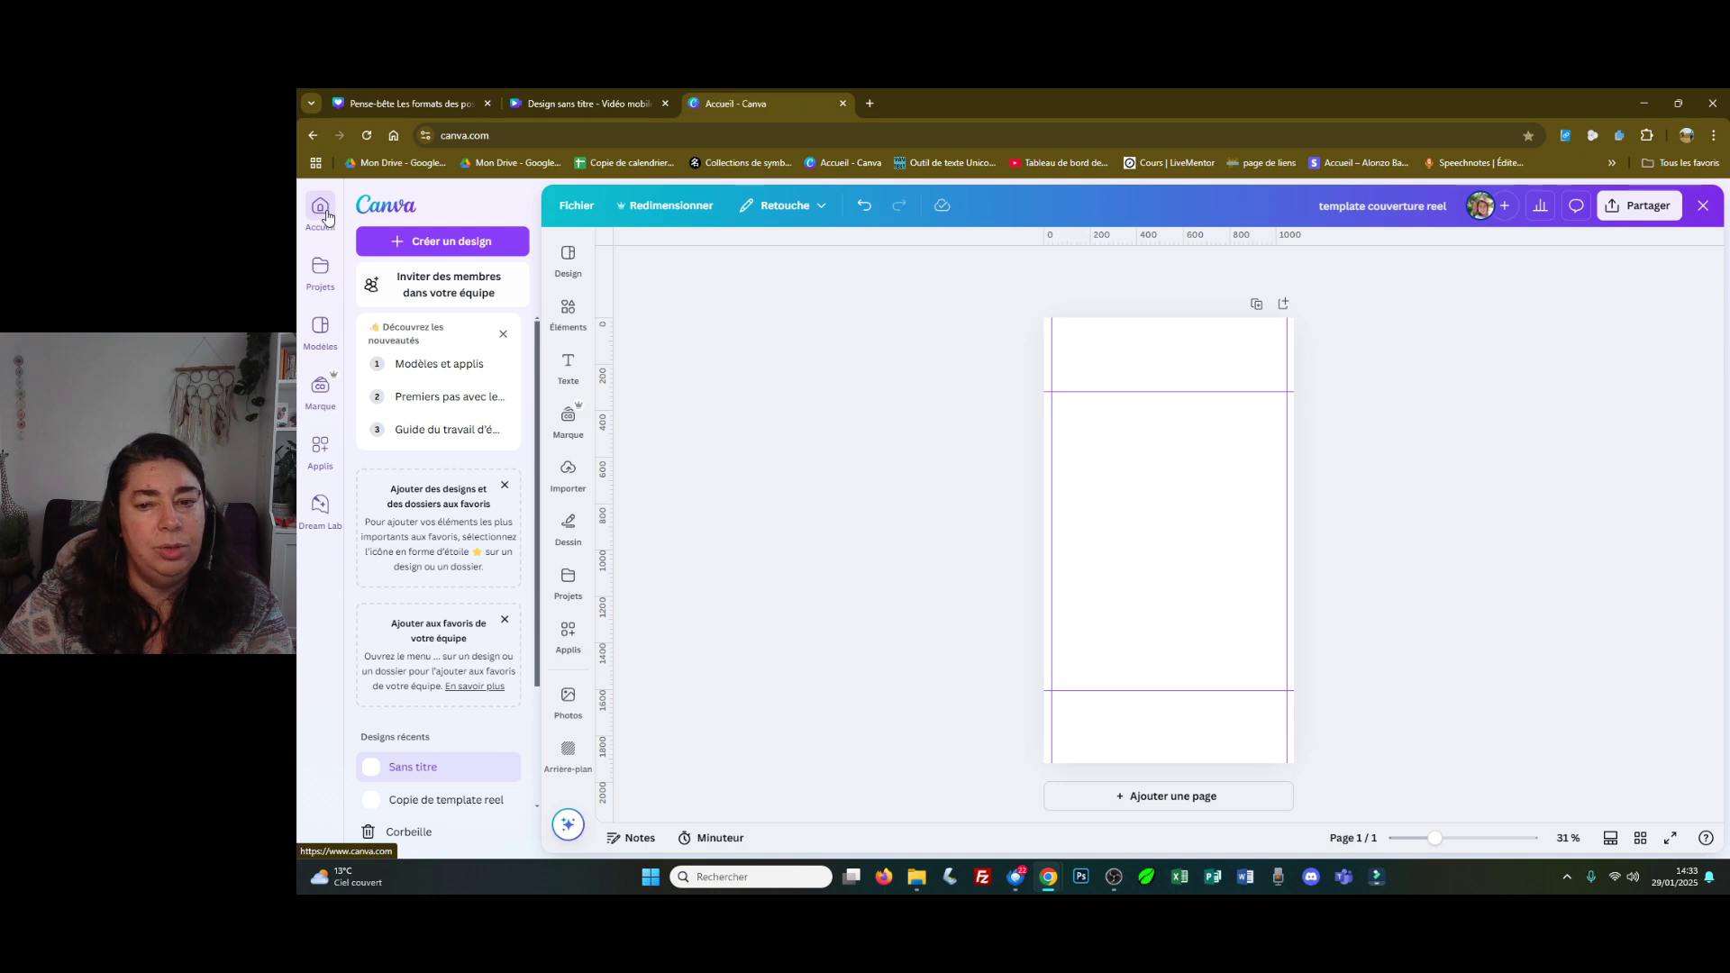
{"action": "scroll", "coordinate": [756, 458], "scroll_direction": "down", "scroll_amount": 2}
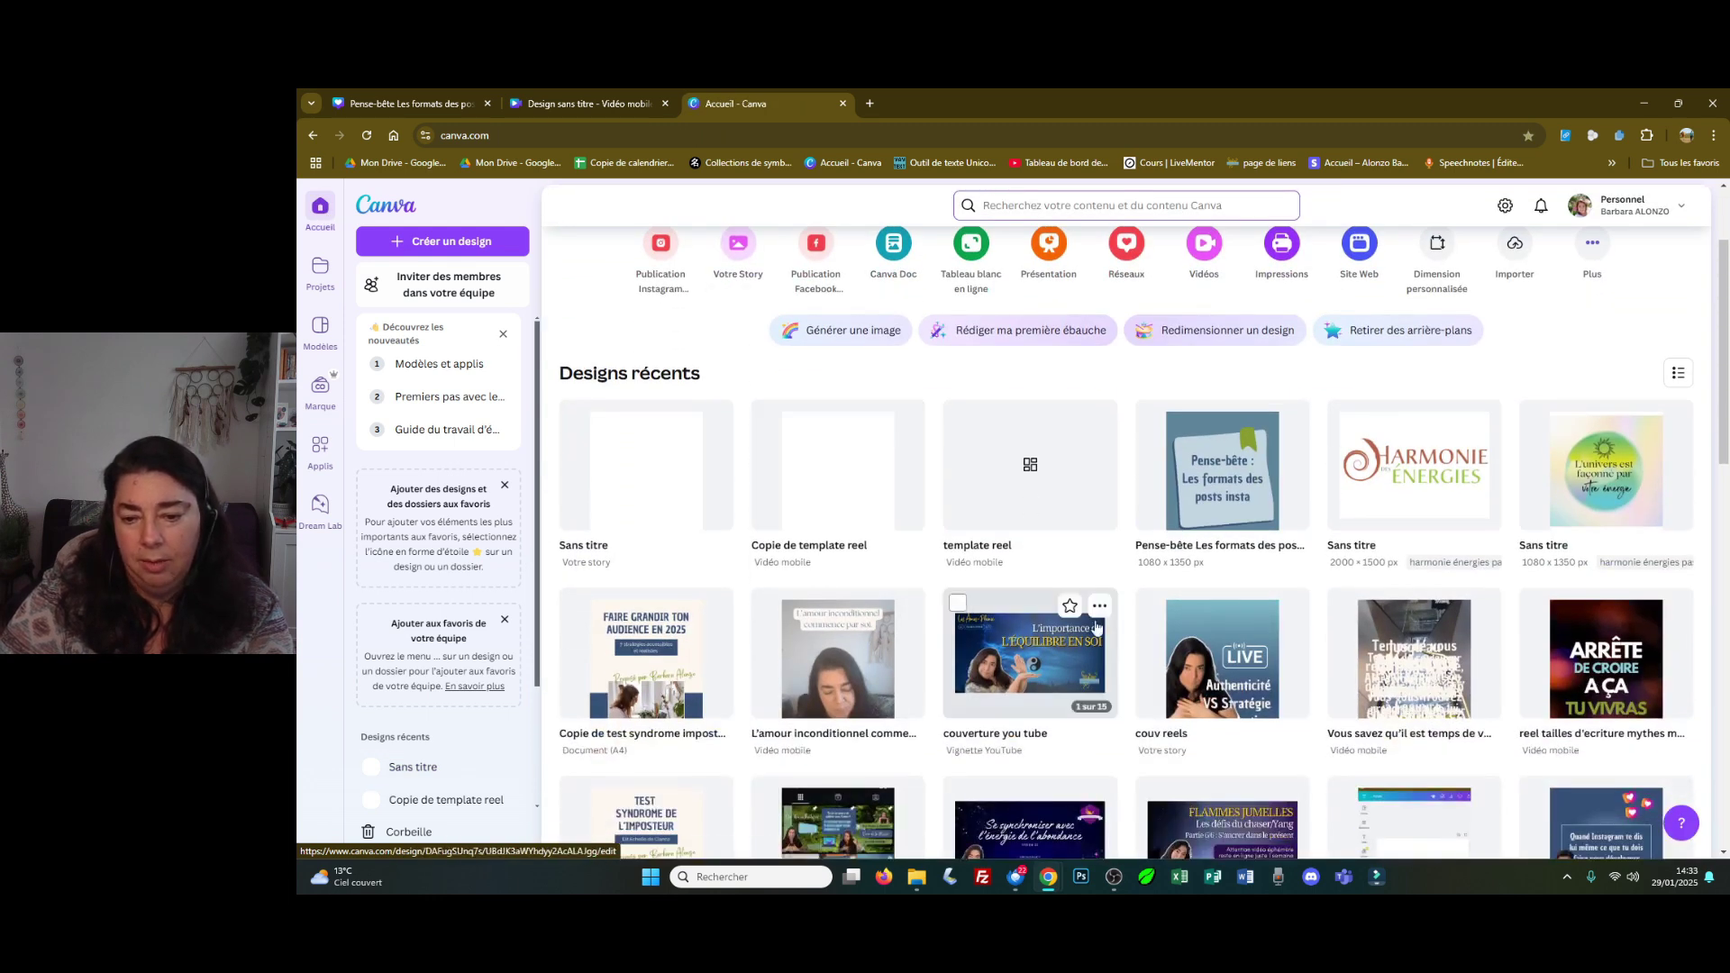
{"action": "left_click", "coordinate": [1251, 687]}
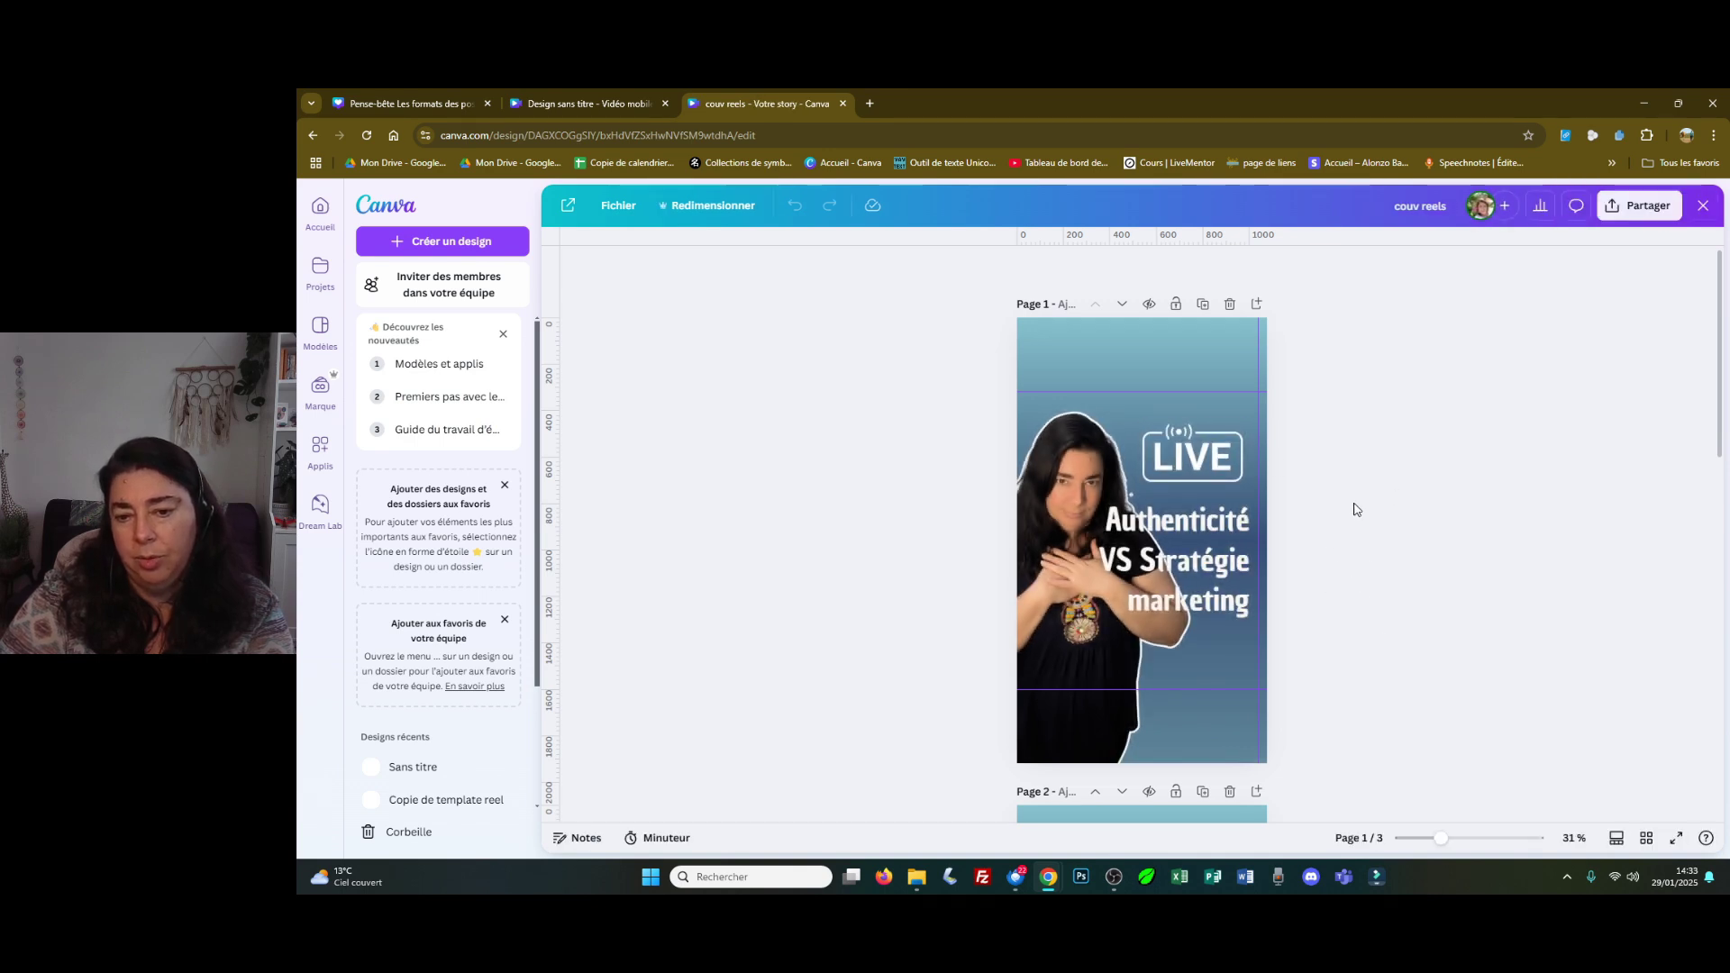
{"action": "scroll", "coordinate": [1357, 510], "scroll_direction": "down", "scroll_amount": 4}
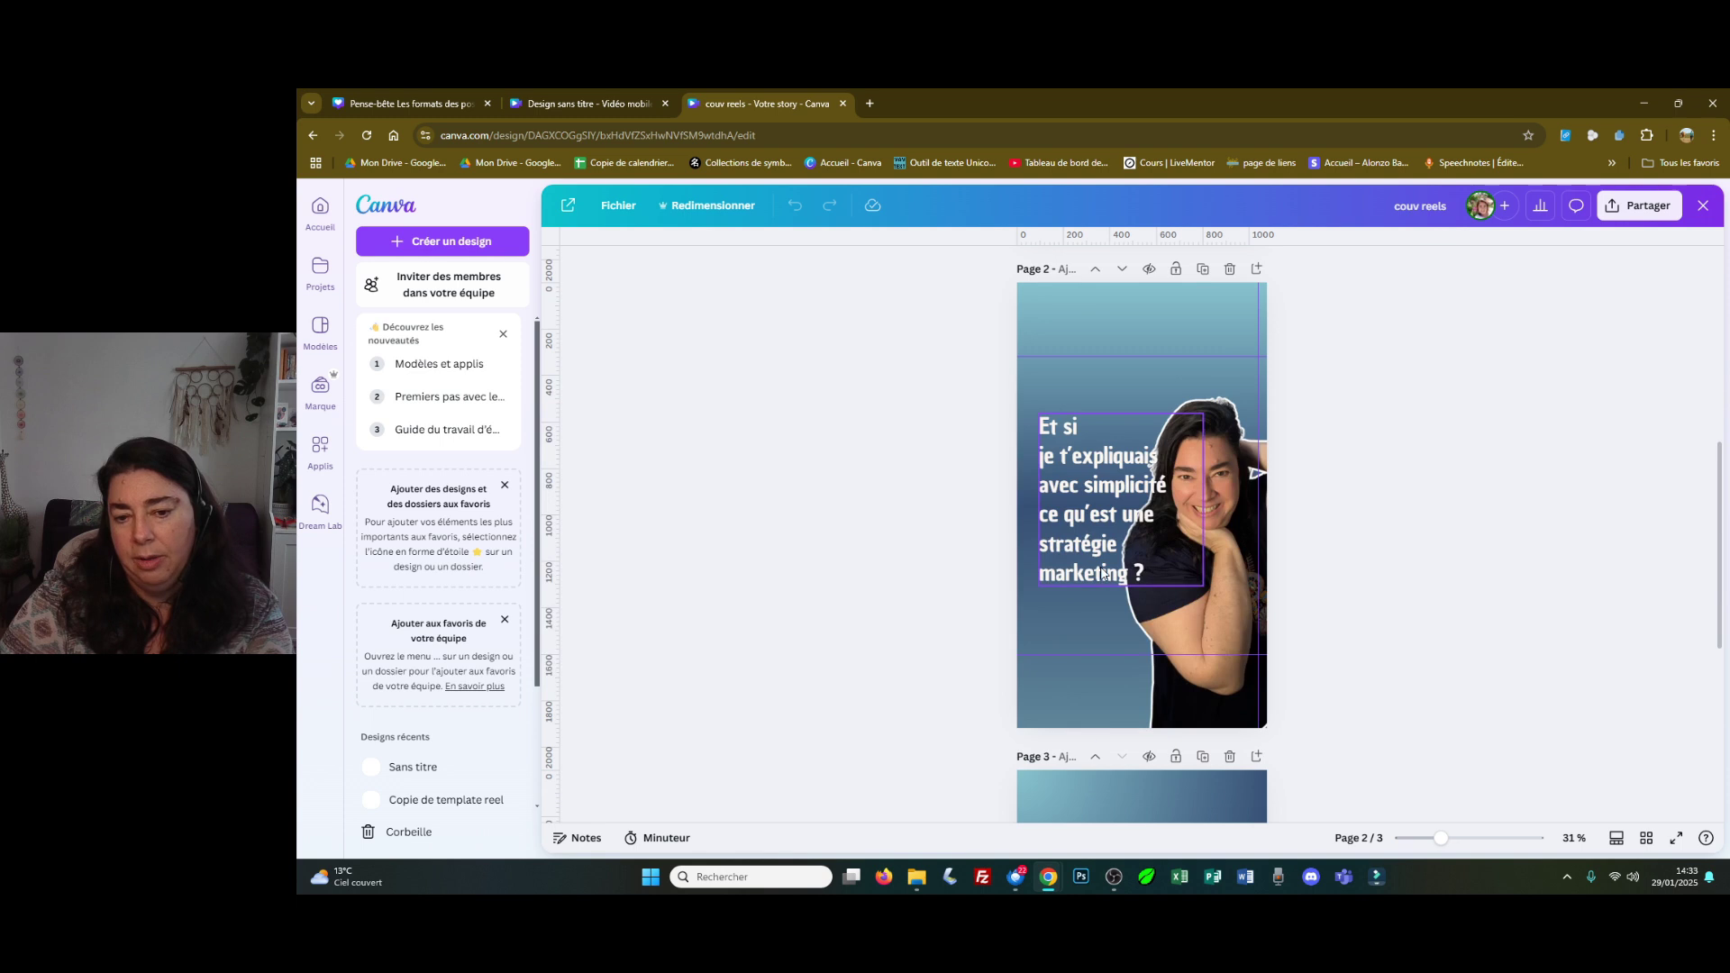
{"action": "scroll", "coordinate": [1348, 646], "scroll_direction": "down", "scroll_amount": 4}
{"action": "scroll", "coordinate": [1348, 645], "scroll_direction": "down", "scroll_amount": 1}
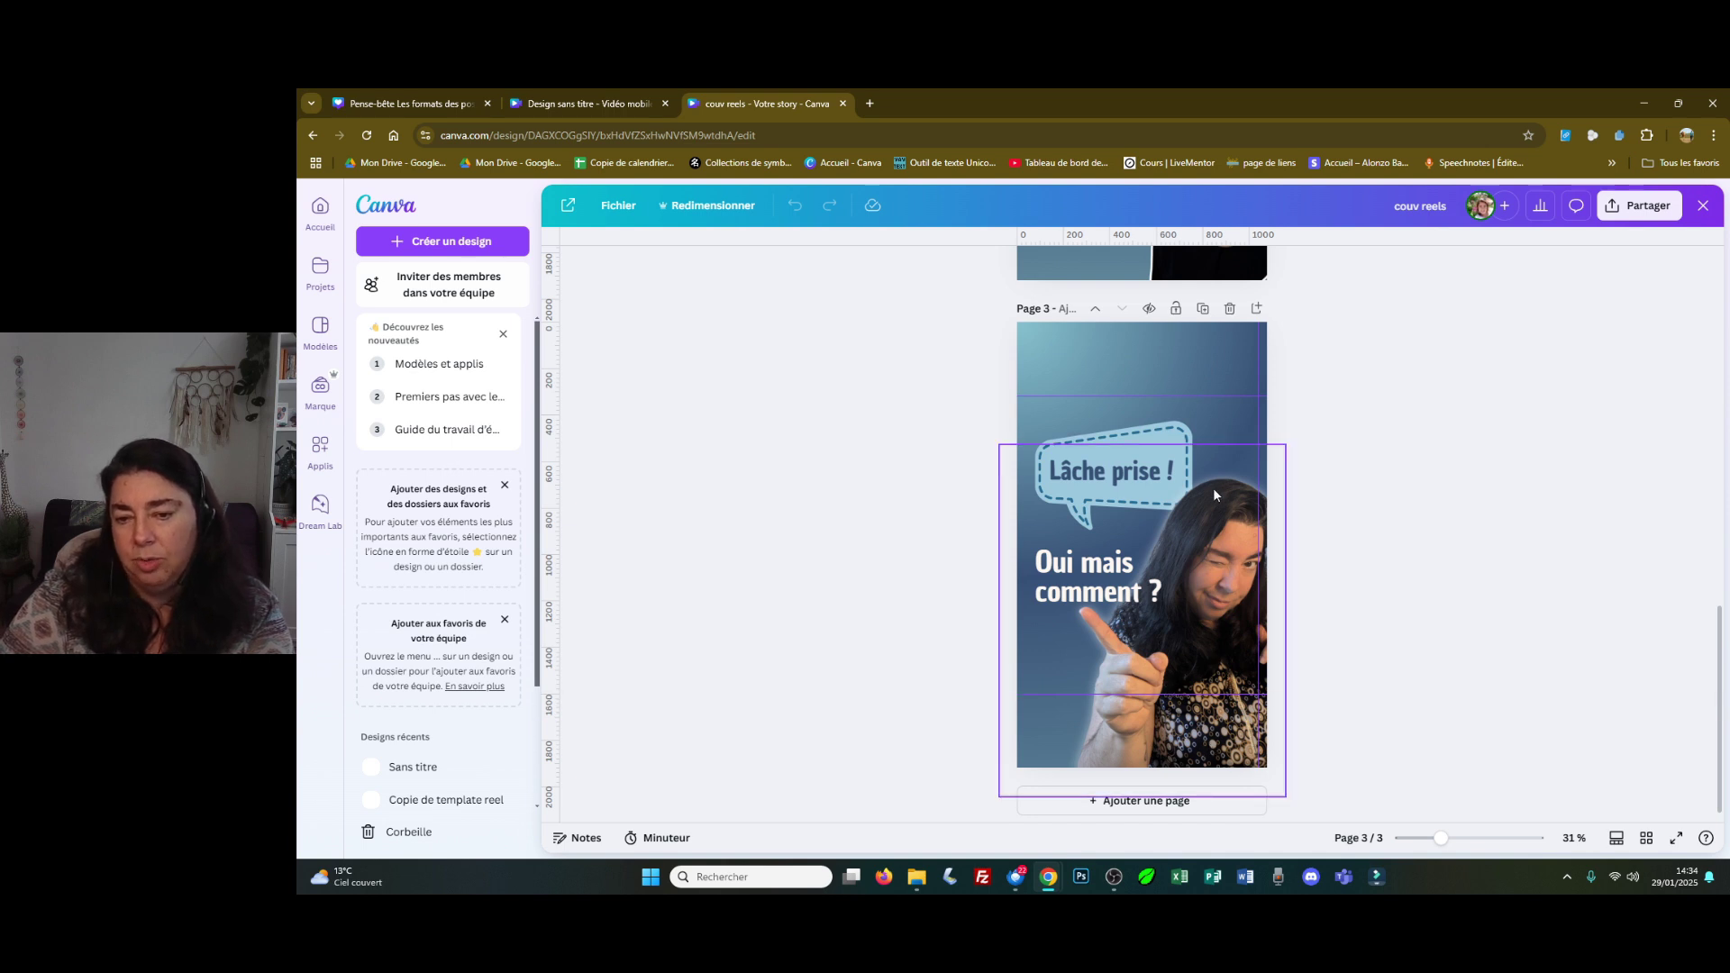
{"action": "scroll", "coordinate": [1199, 636], "scroll_direction": "up", "scroll_amount": 3}
{"action": "scroll", "coordinate": [1163, 414], "scroll_direction": "up", "scroll_amount": 2}
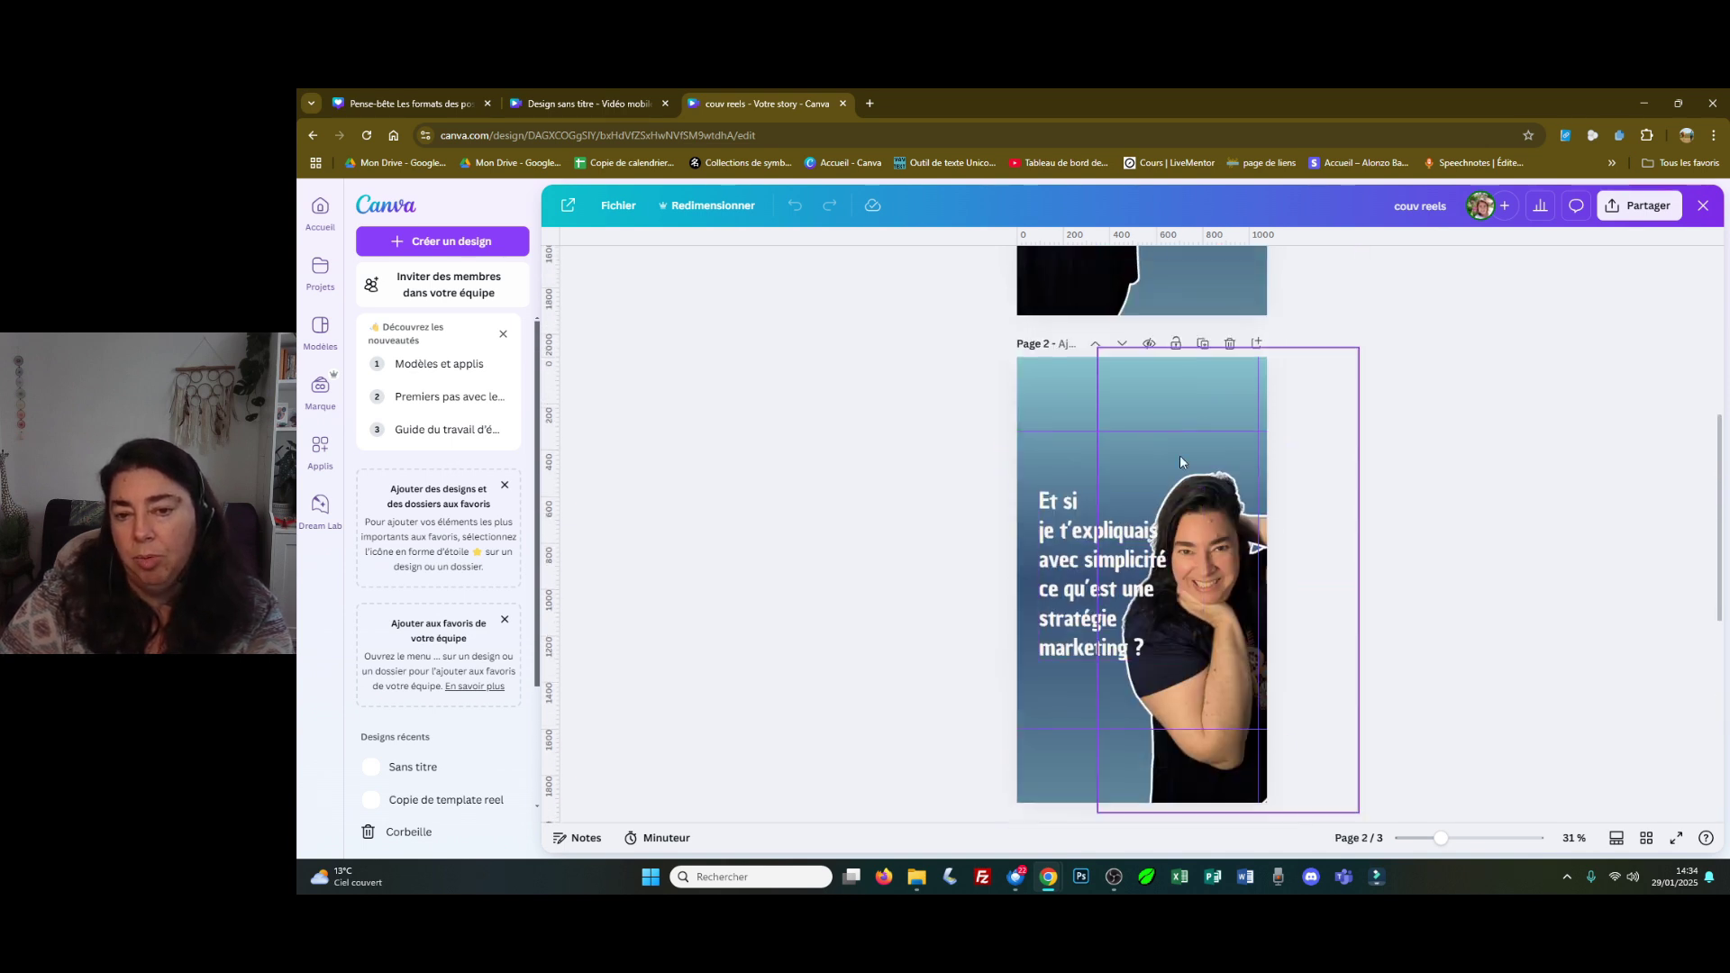
{"action": "scroll", "coordinate": [1163, 559], "scroll_direction": "down", "scroll_amount": 5}
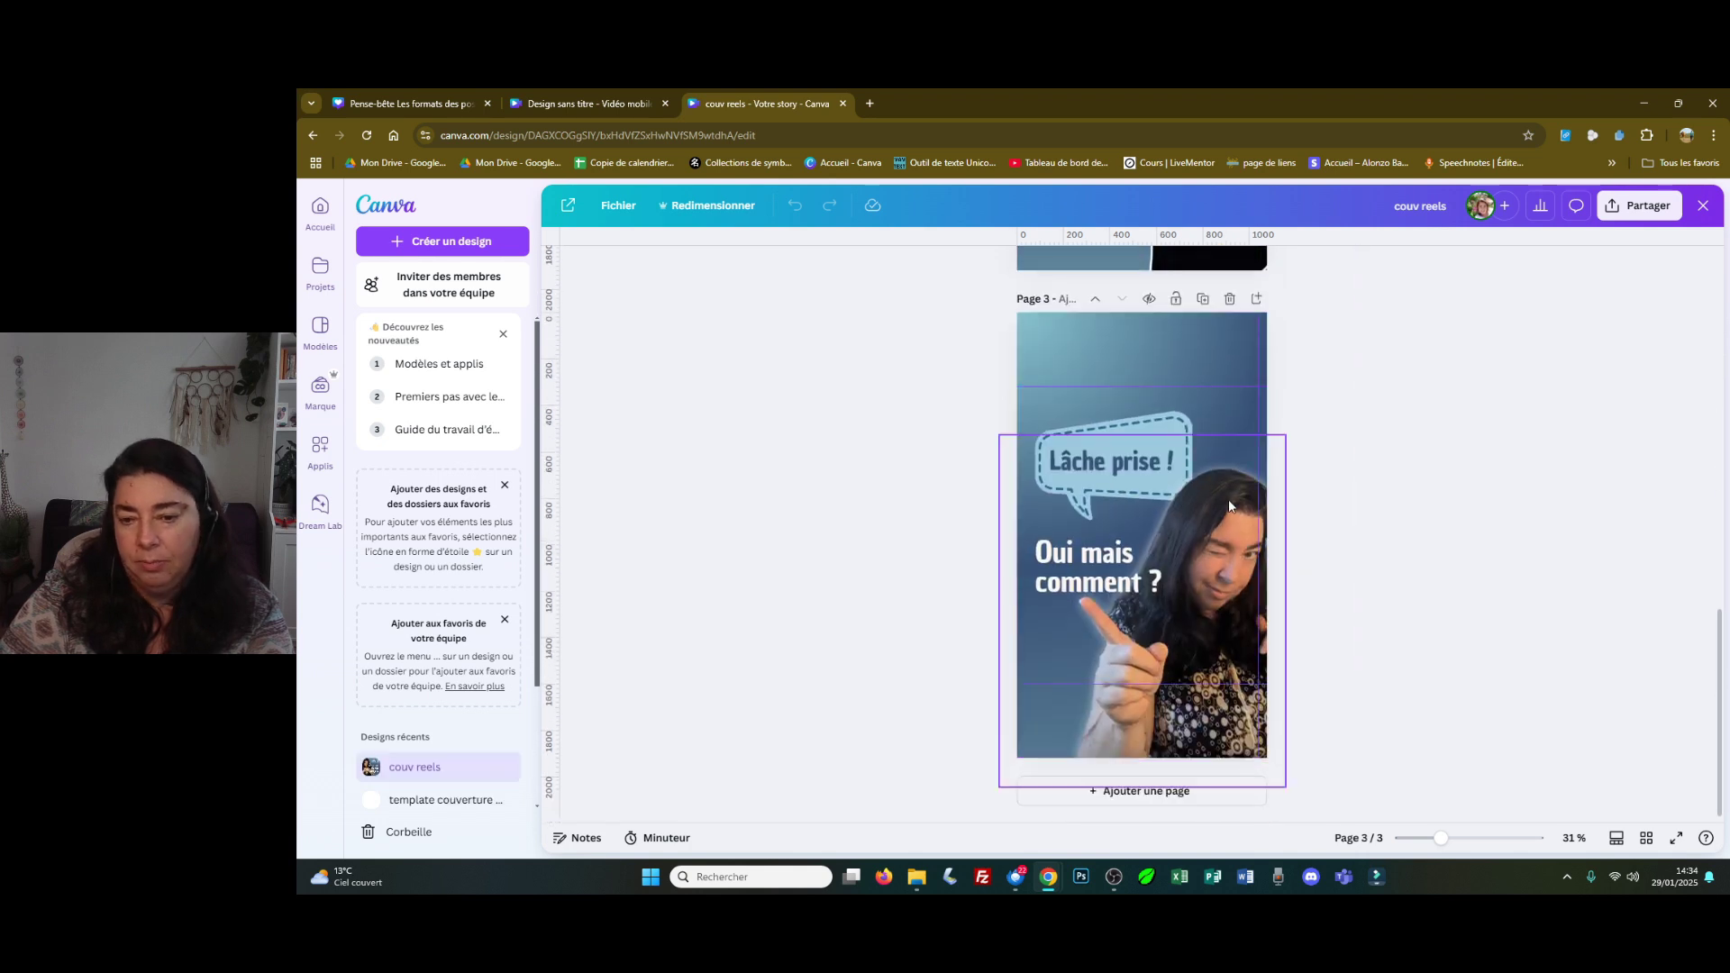
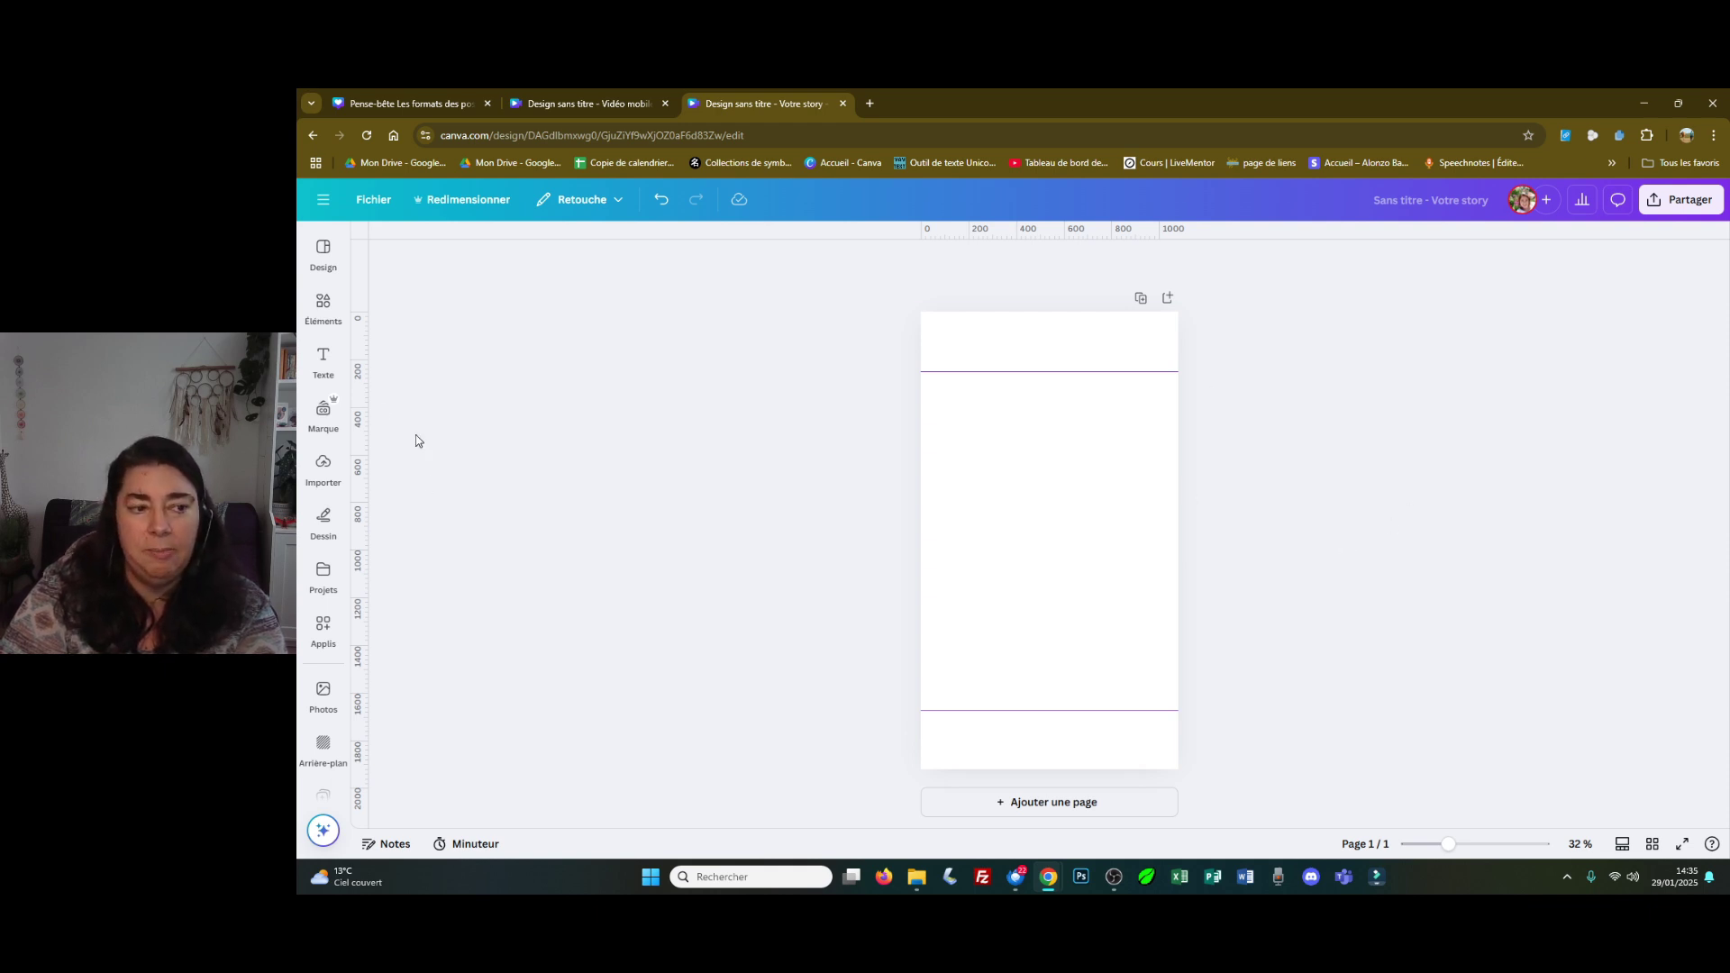
Step: Add an "En-tête" brand heading to the new story page and place it centrally just below the upper guide
{"action": "left_click", "coordinate": [325, 369]}
{"action": "left_click", "coordinate": [406, 404]}
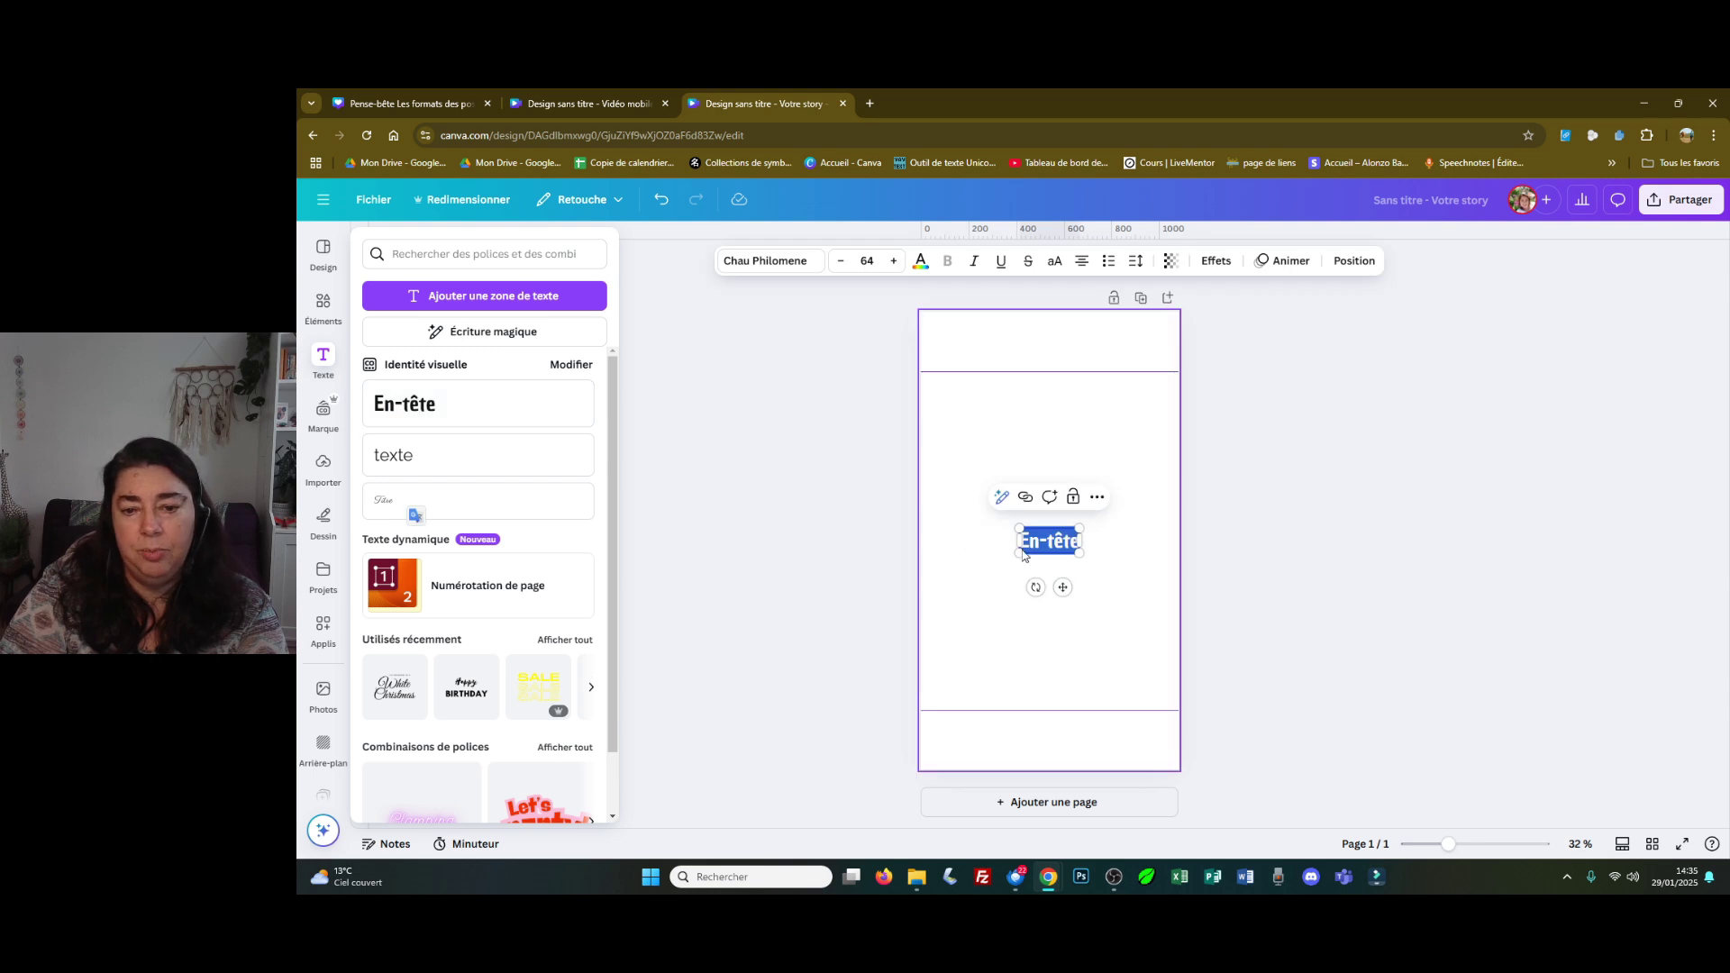
{"action": "left_click", "coordinate": [1121, 569]}
{"action": "left_click_drag", "start_coordinate": [1064, 545], "coordinate": [1057, 416]}
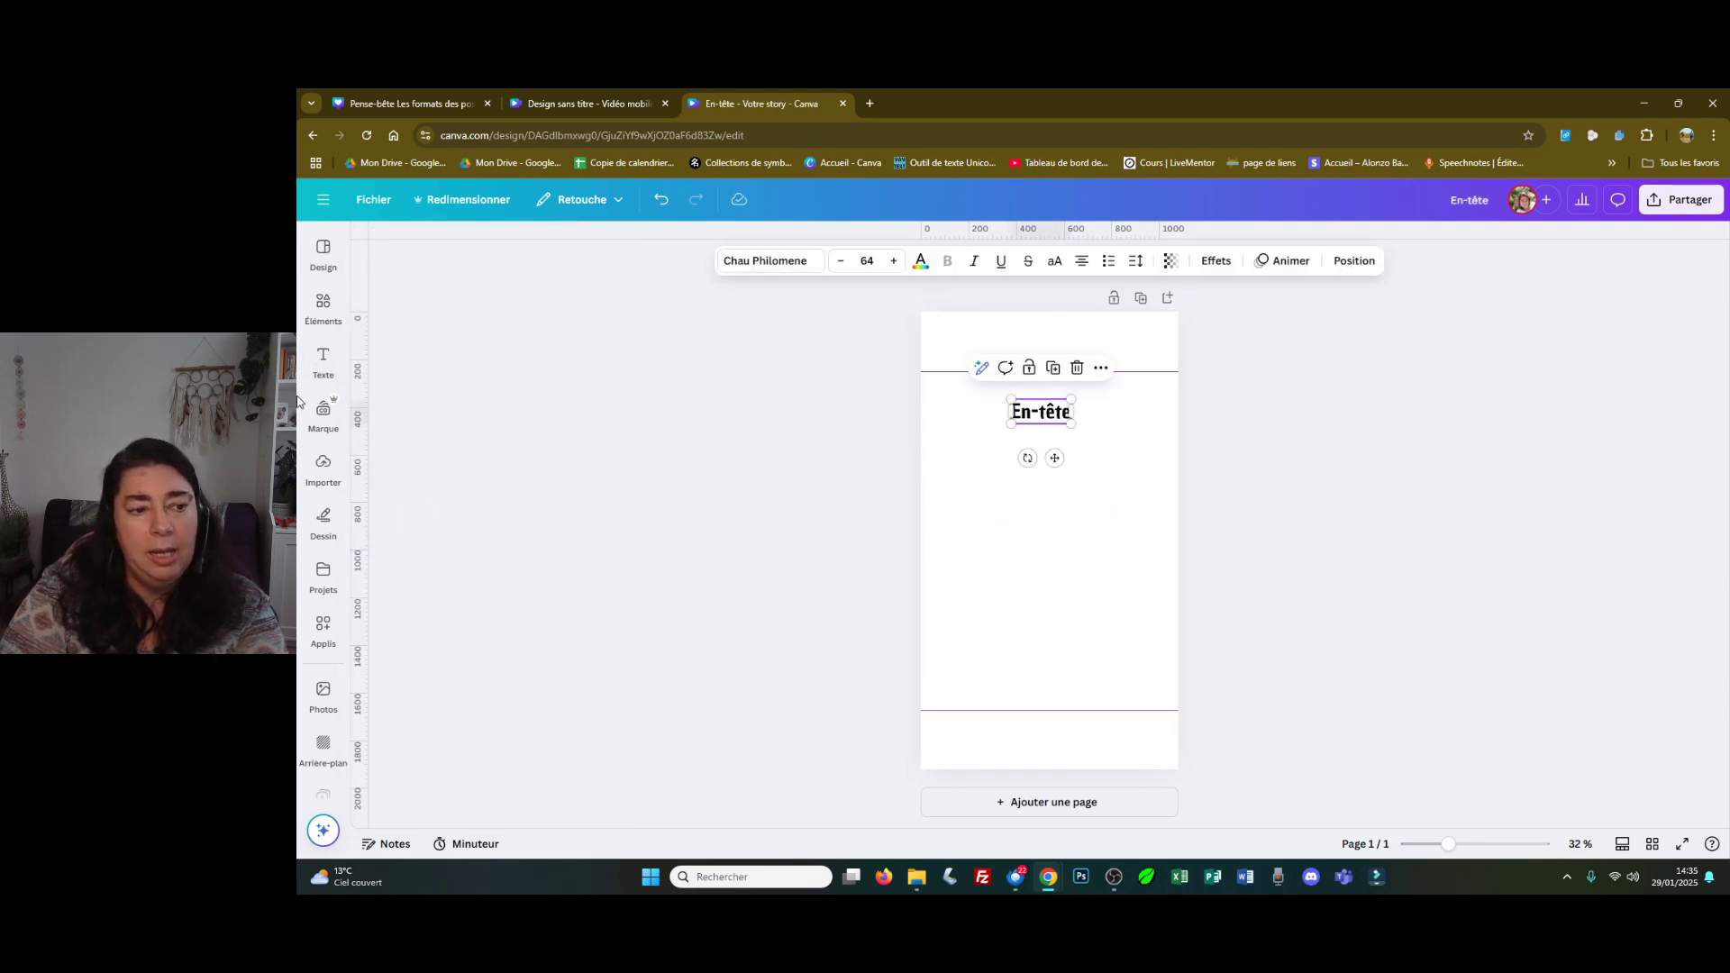
Step: Add the blue bird logo from the "charte marketing" folder to the story page, shrink it and centre it above the upper guide
{"action": "left_click", "coordinate": [320, 359]}
{"action": "left_click", "coordinate": [323, 413]}
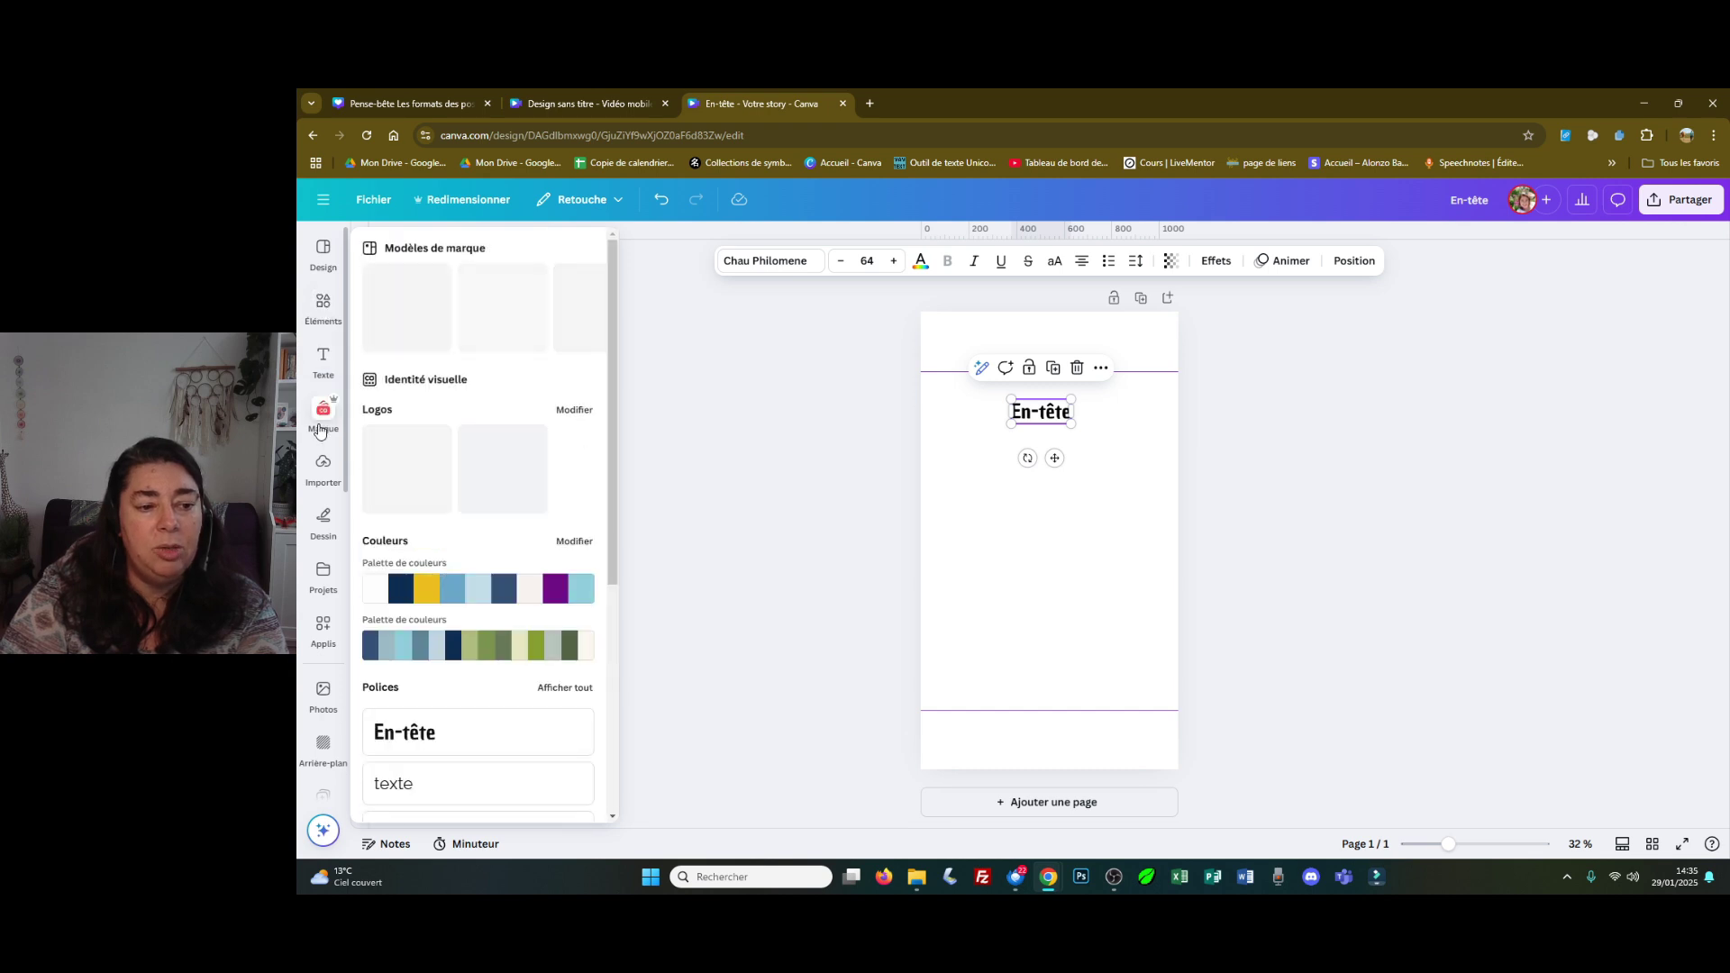
{"action": "scroll", "coordinate": [494, 523], "scroll_direction": "down", "scroll_amount": 3}
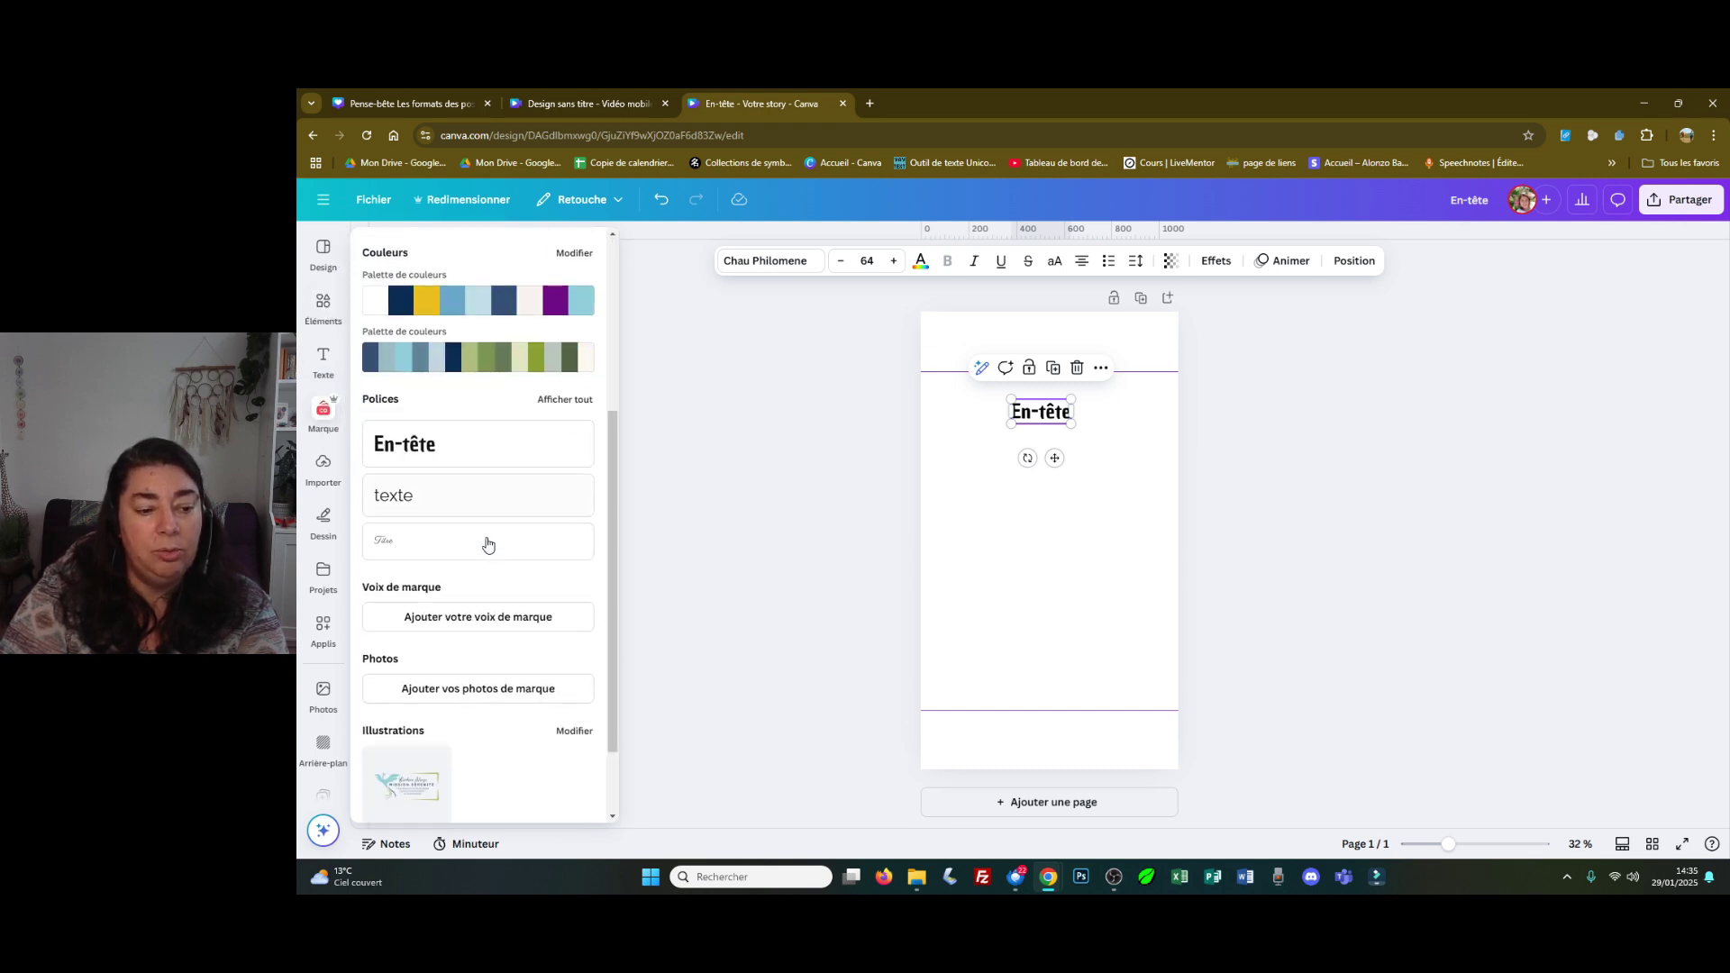
{"action": "left_click", "coordinate": [330, 685]}
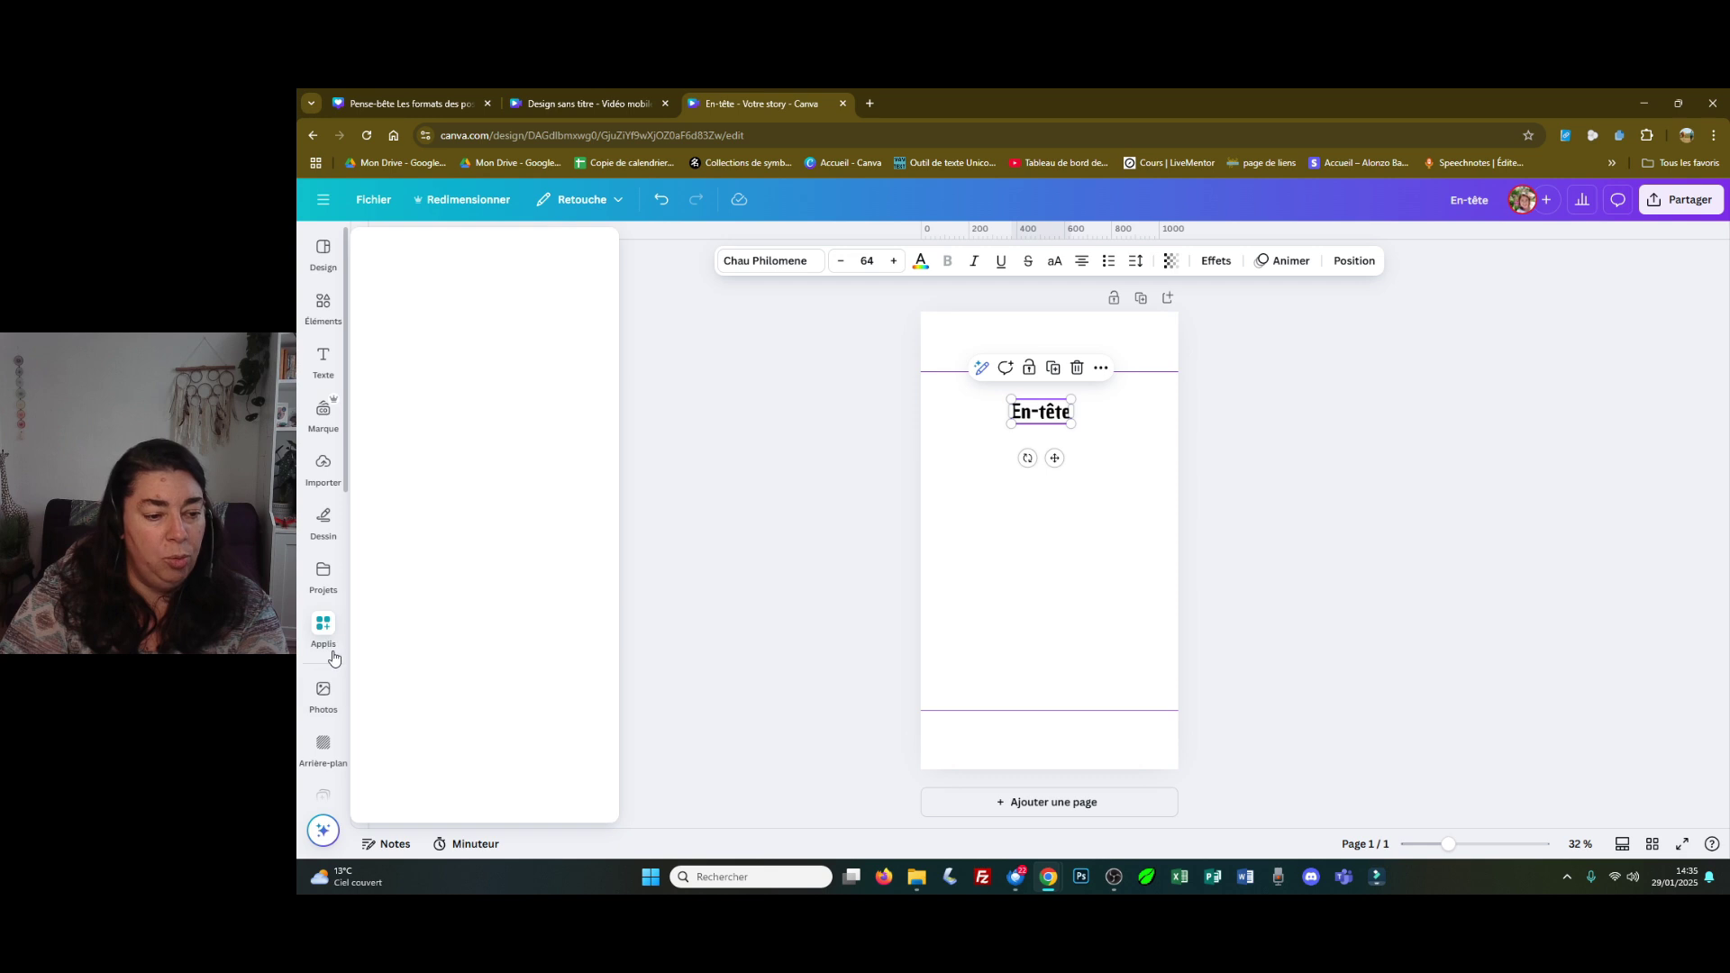
{"action": "left_click", "coordinate": [318, 714]}
{"action": "scroll", "coordinate": [315, 703], "scroll_direction": "down", "scroll_amount": 3}
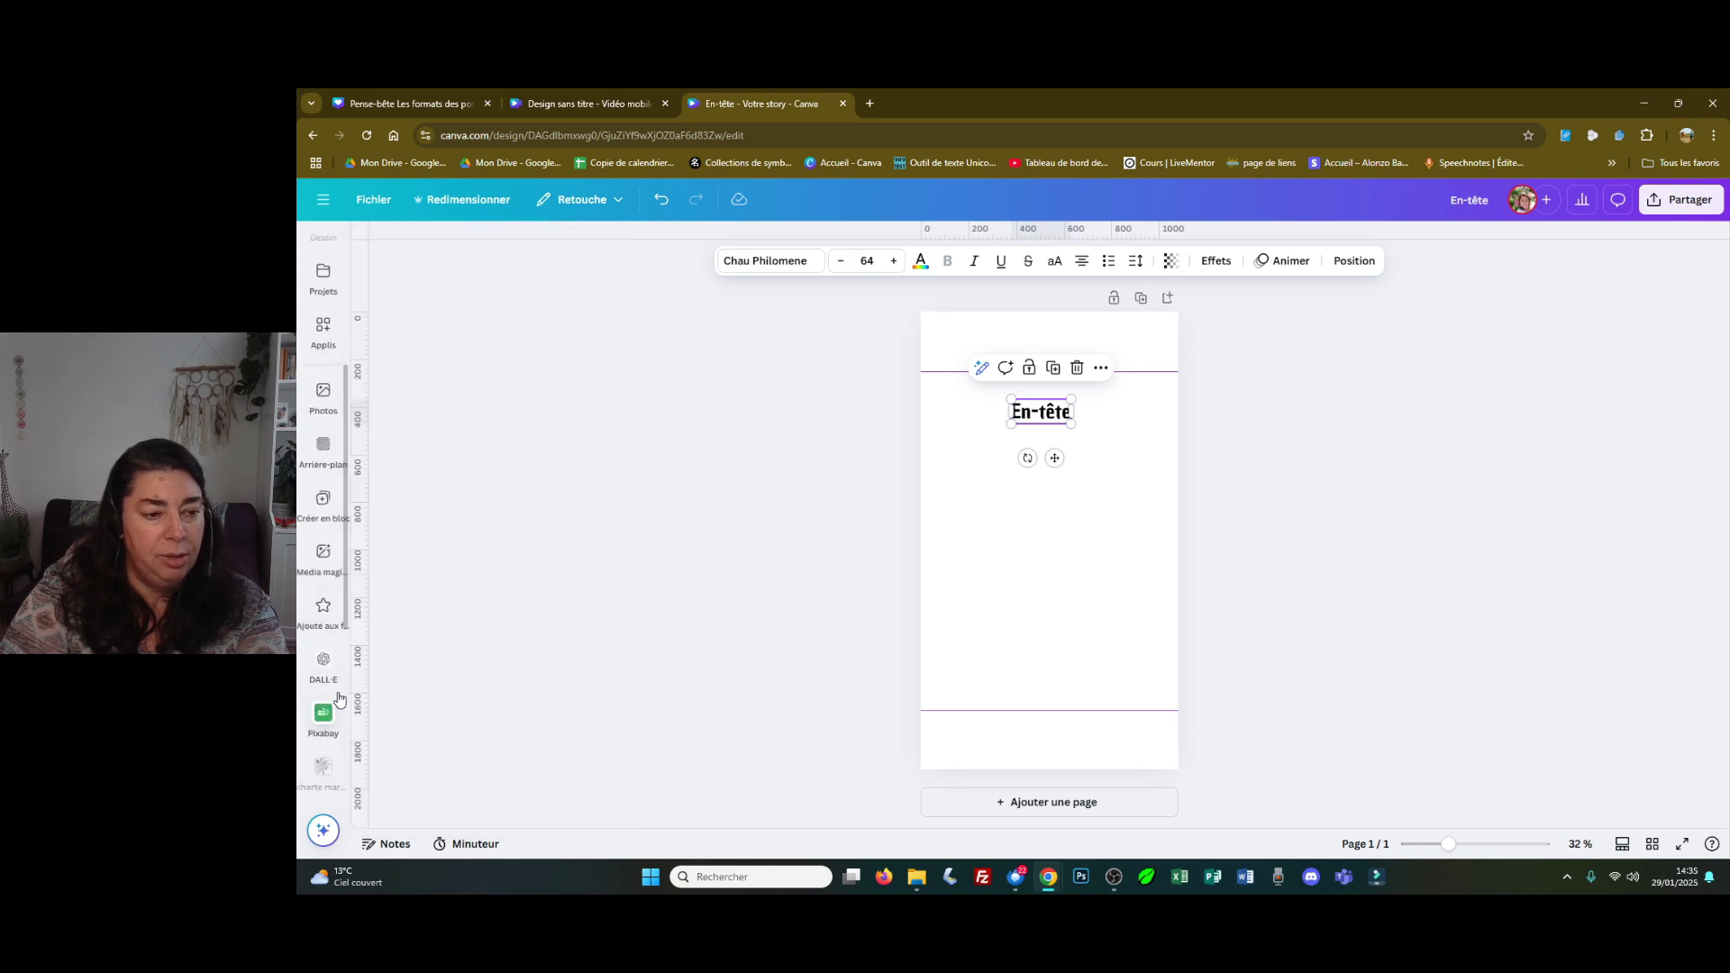
{"action": "left_click", "coordinate": [323, 768]}
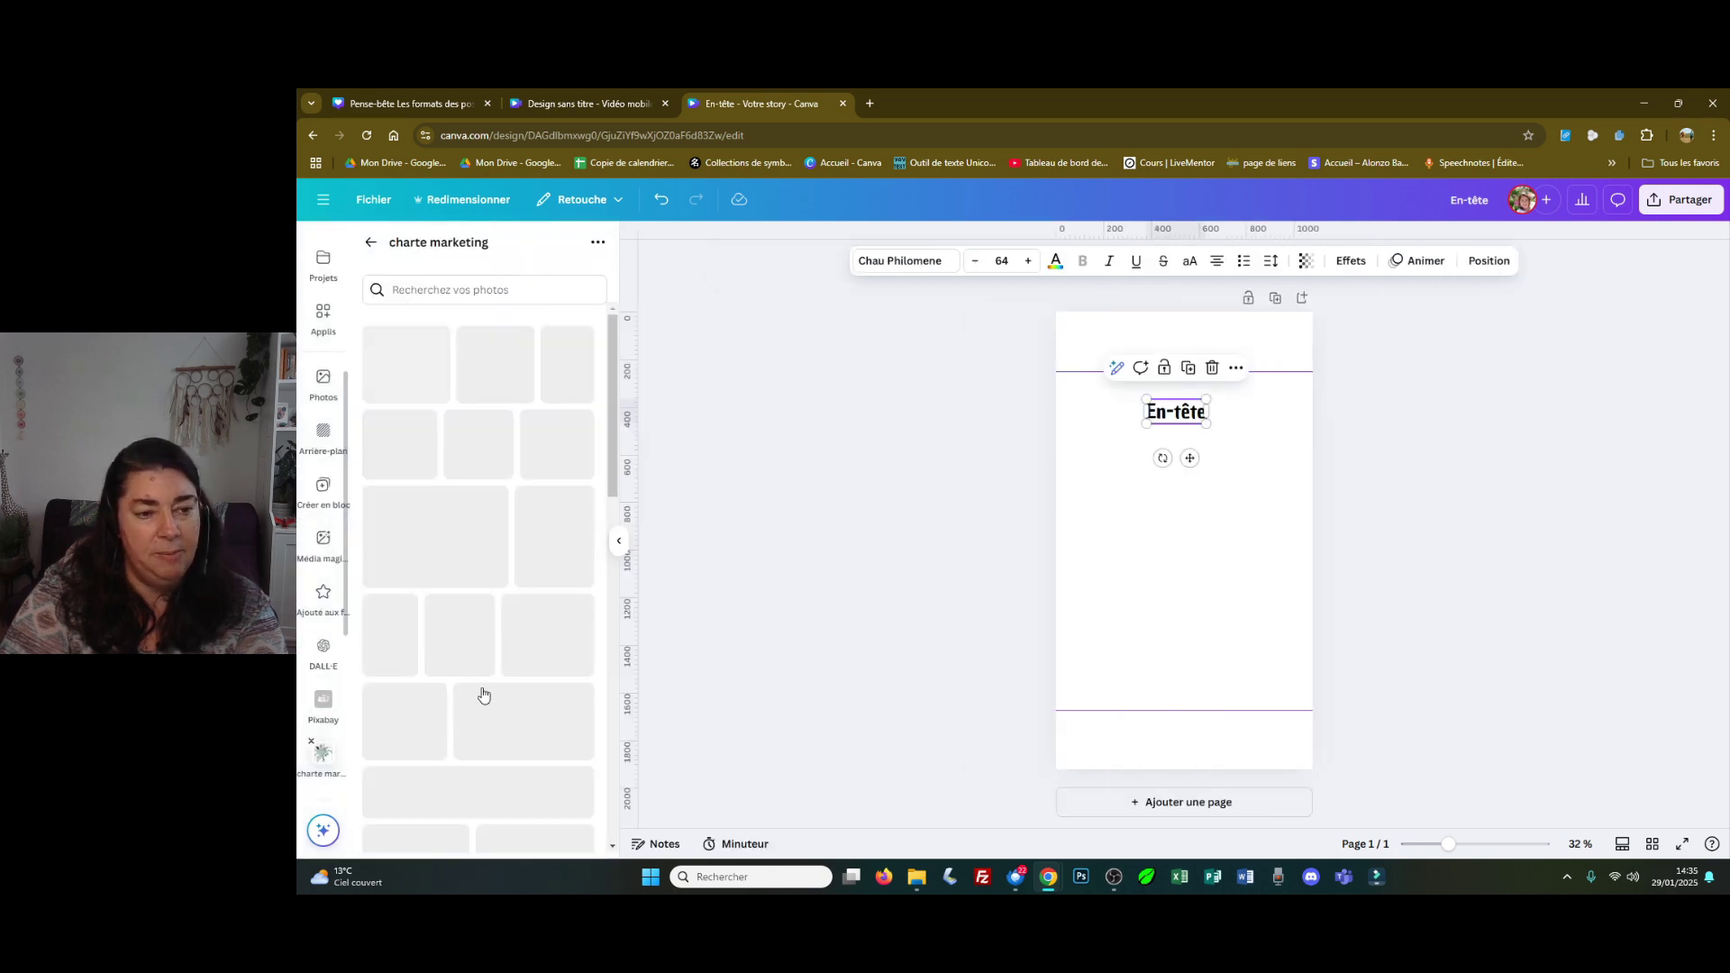
{"action": "scroll", "coordinate": [508, 683], "scroll_direction": "down", "scroll_amount": 10}
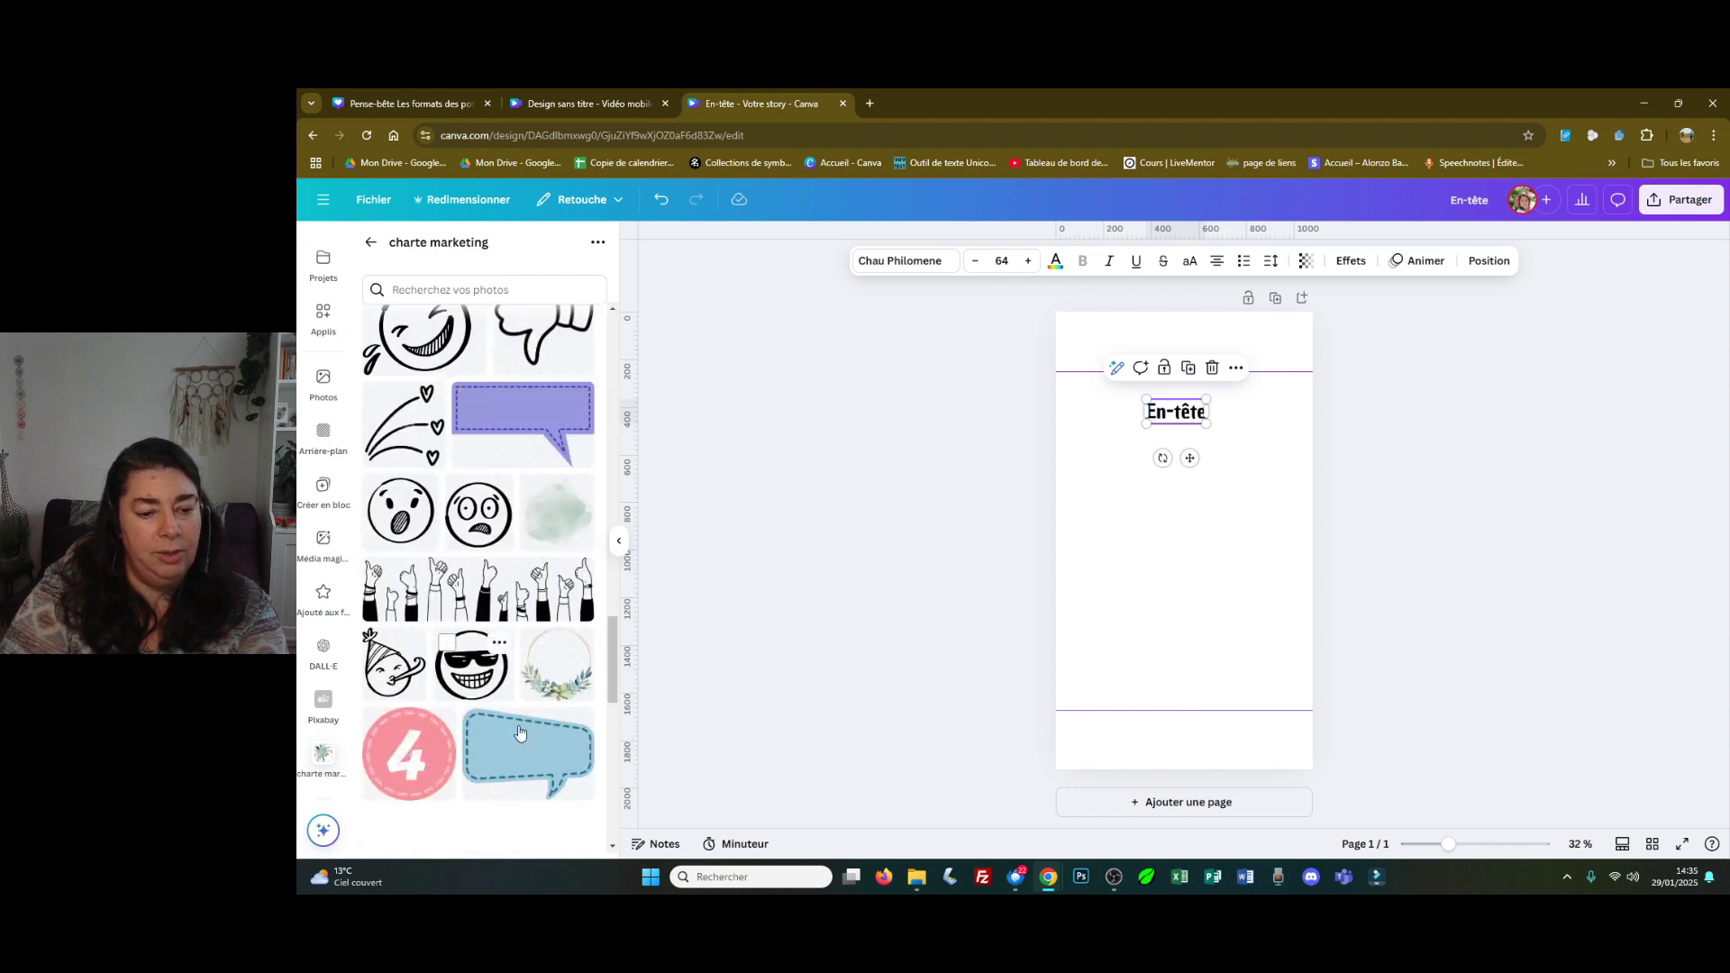
{"action": "scroll", "coordinate": [483, 738], "scroll_direction": "down", "scroll_amount": 10}
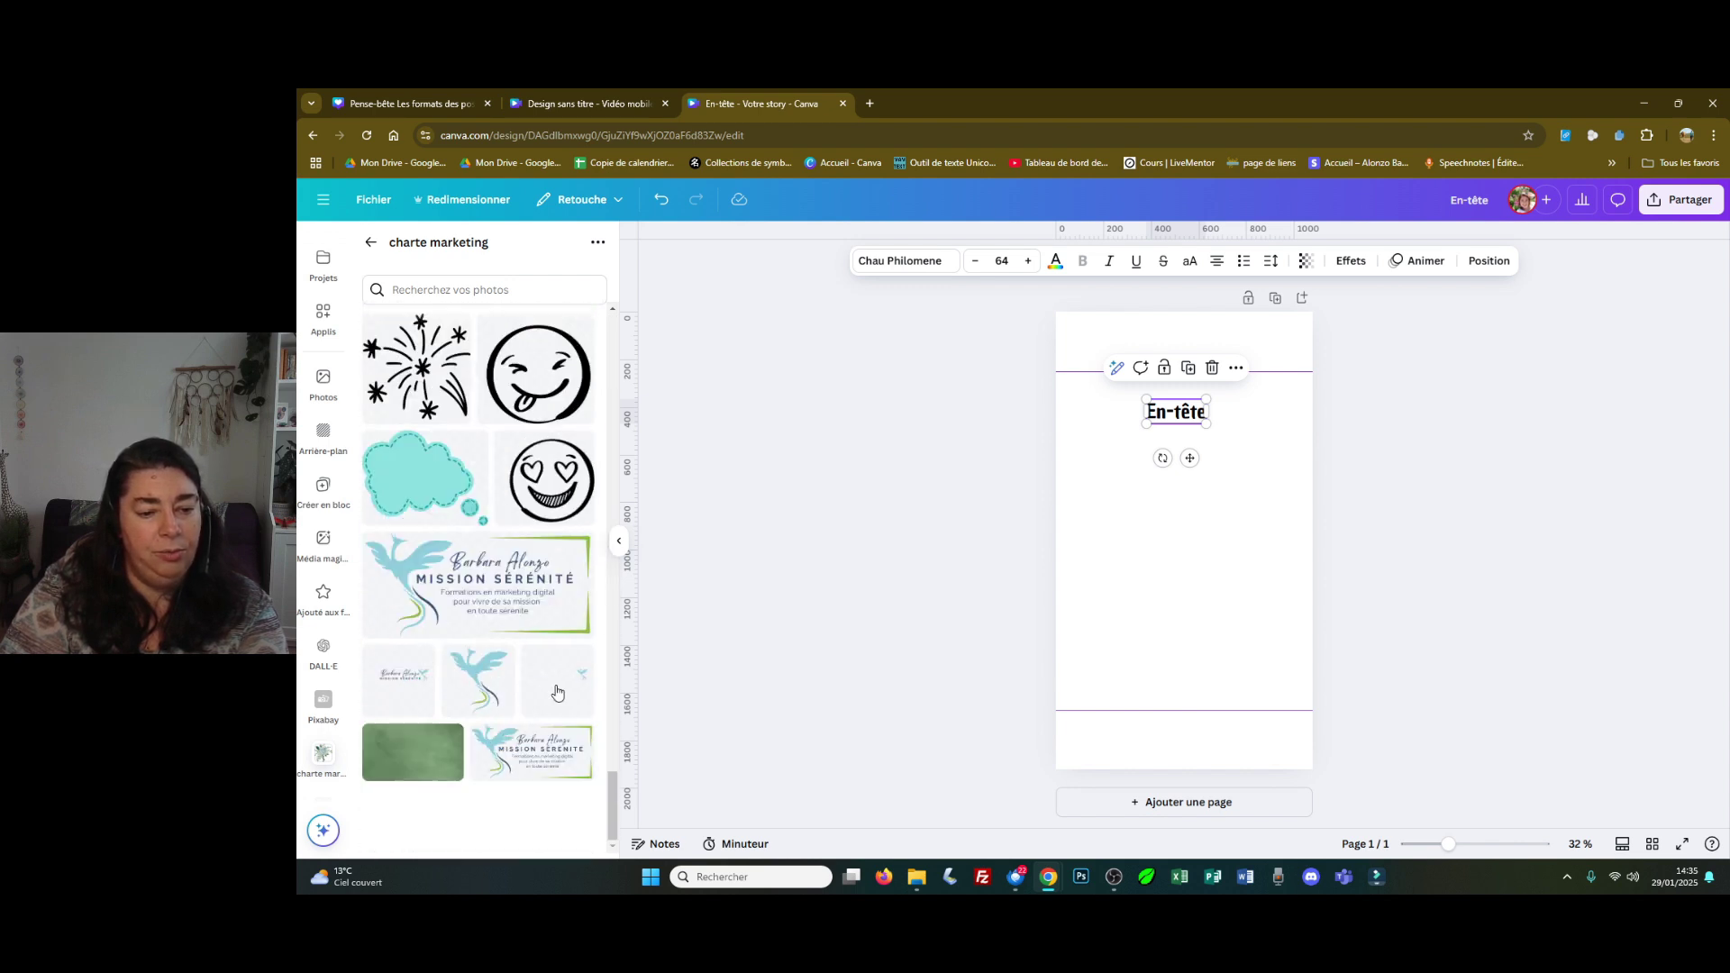
{"action": "left_click", "coordinate": [491, 683]}
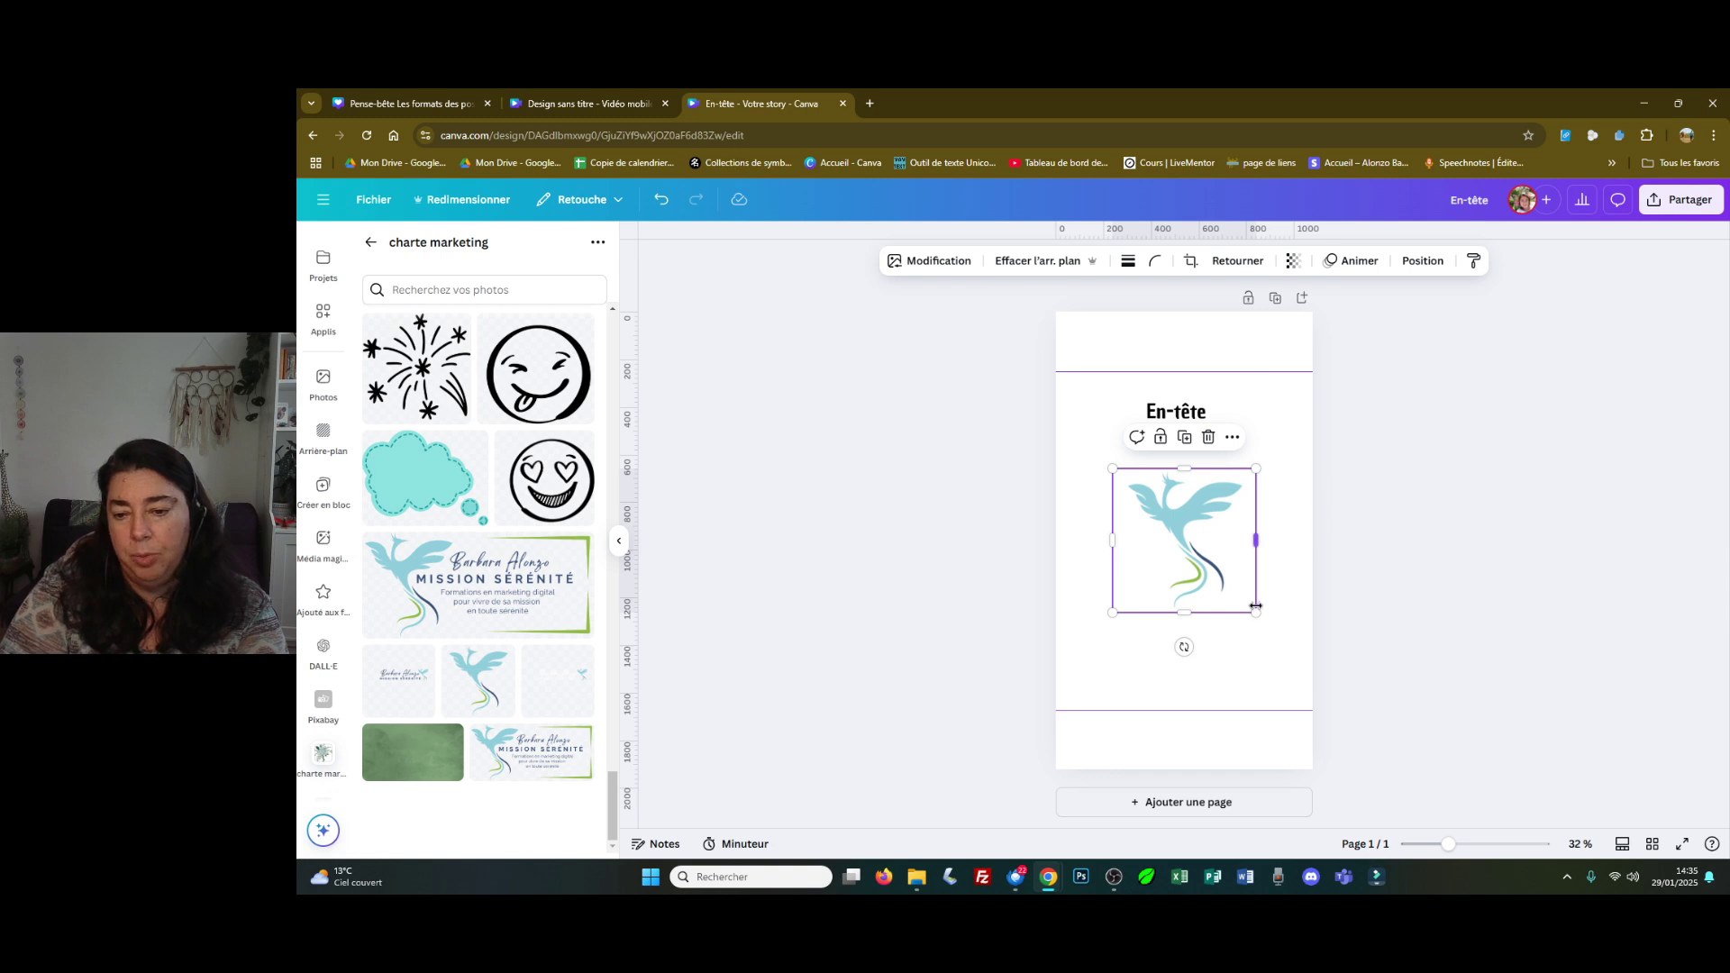
{"action": "left_click_drag", "start_coordinate": [1255, 613], "coordinate": [1188, 341]}
{"action": "left_click", "coordinate": [1426, 448]}
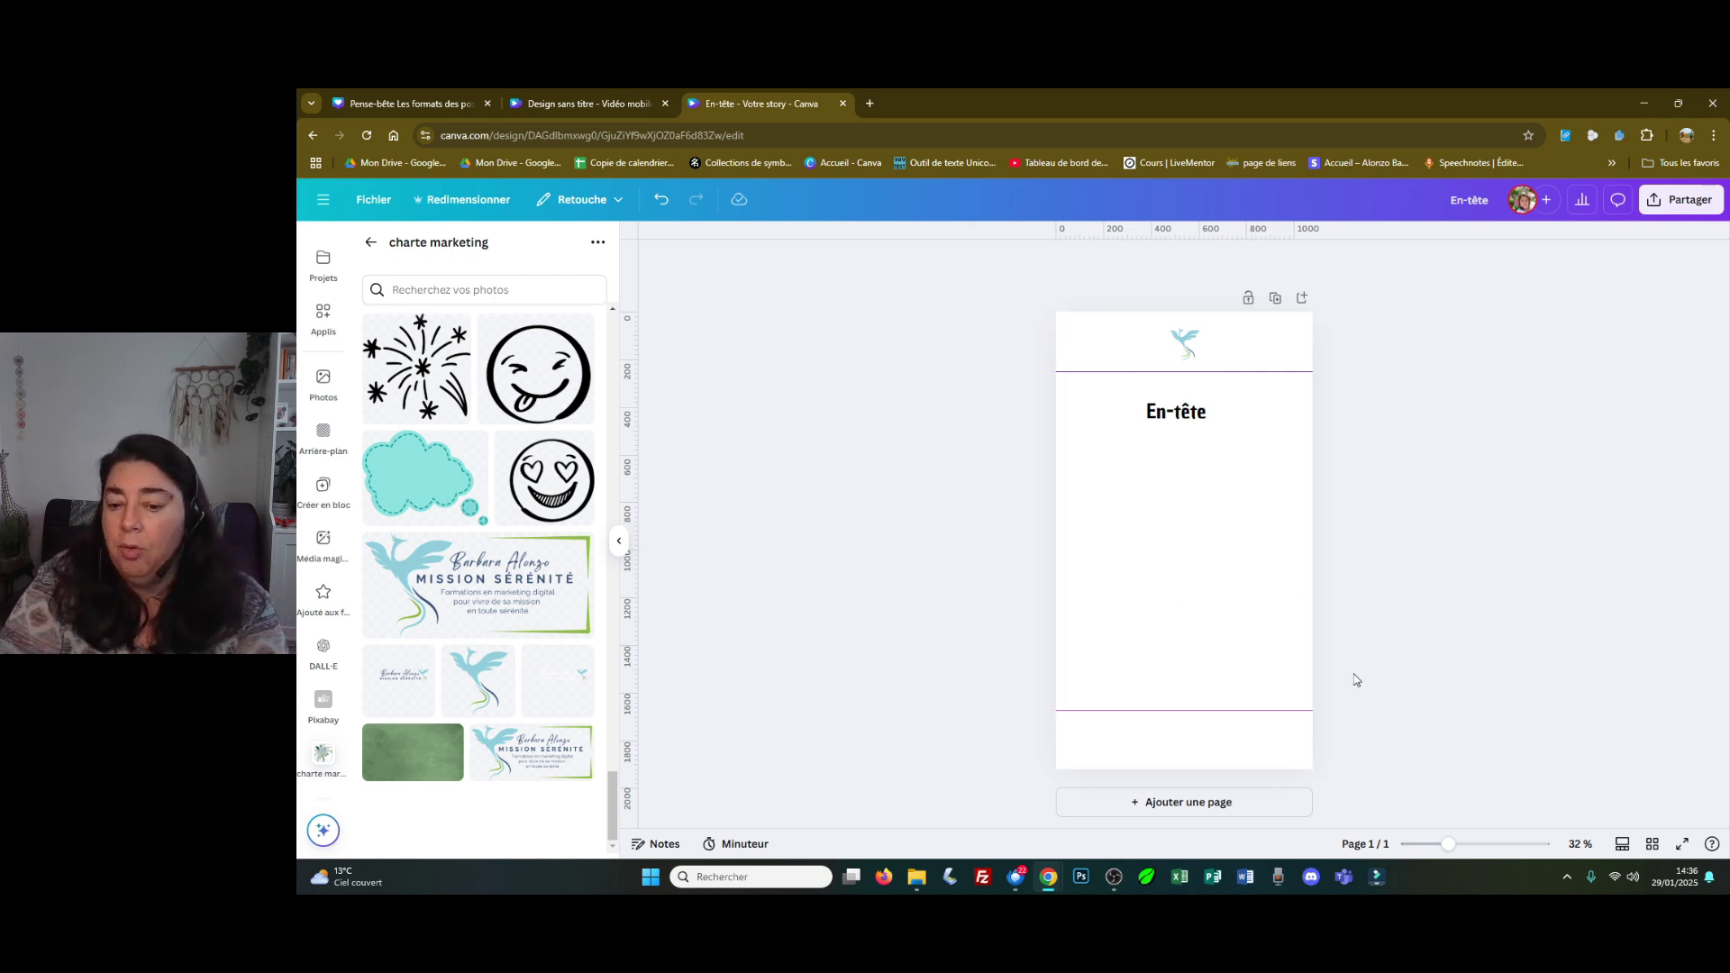
Step: Duplicate the story page and fill the copy's background with the pale blue-grey from the second brand palette
{"action": "left_click", "coordinate": [1275, 300]}
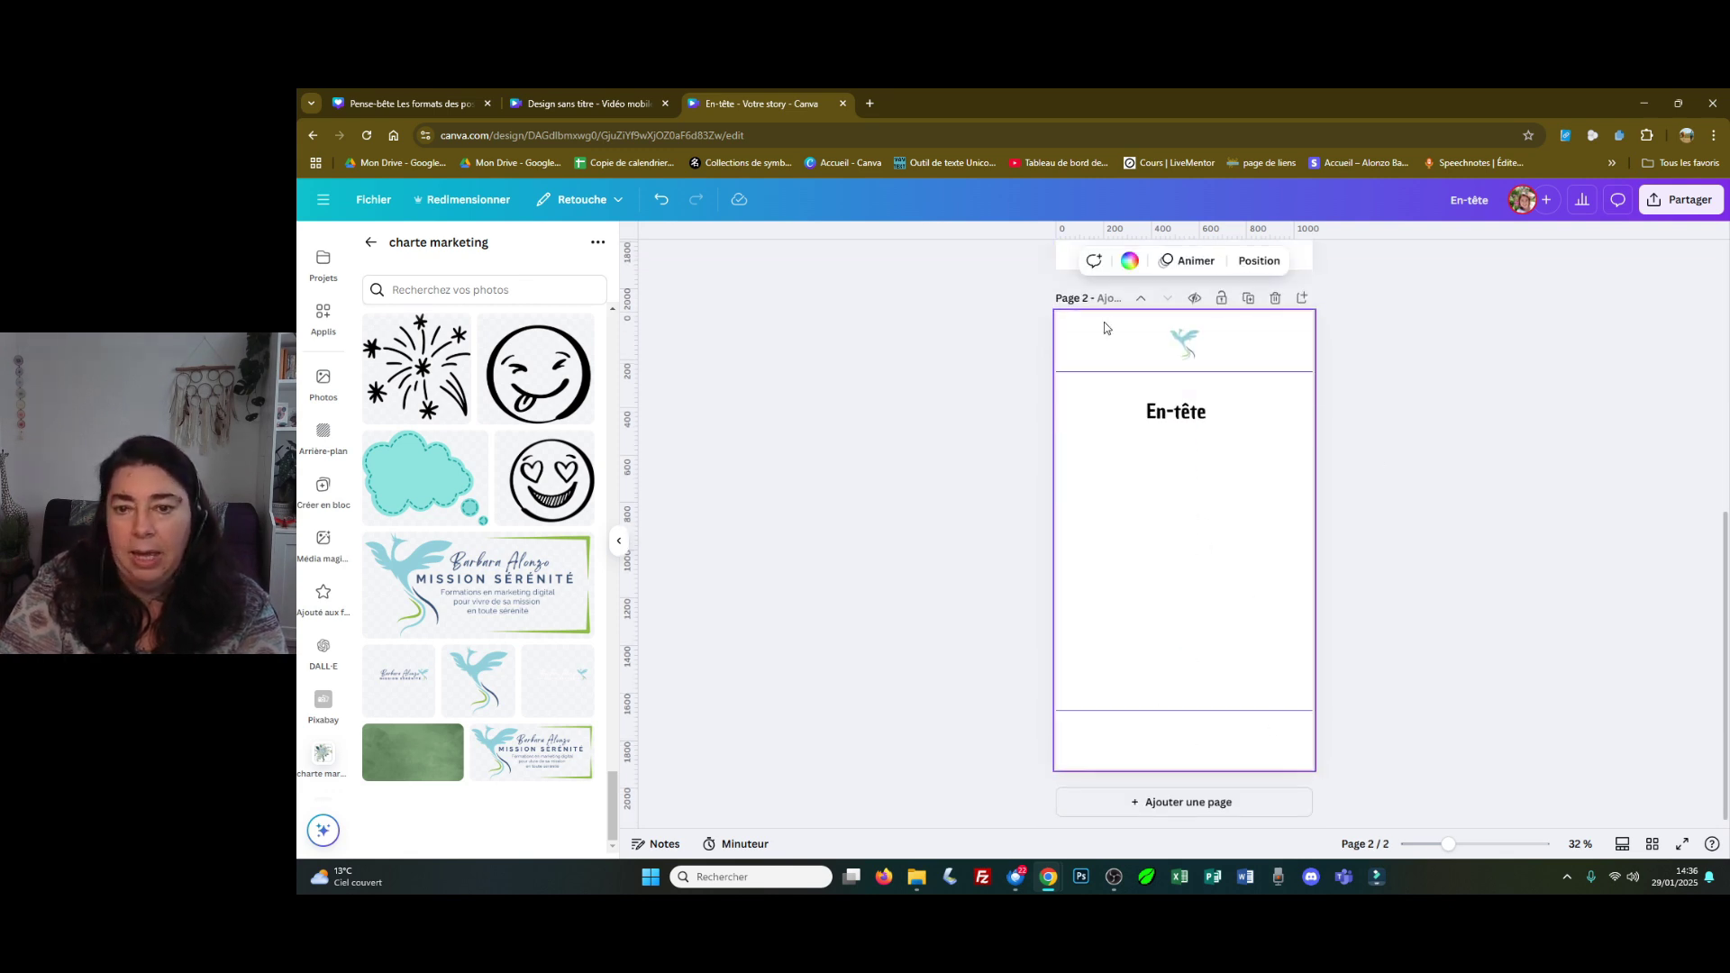
{"action": "left_click", "coordinate": [1111, 261]}
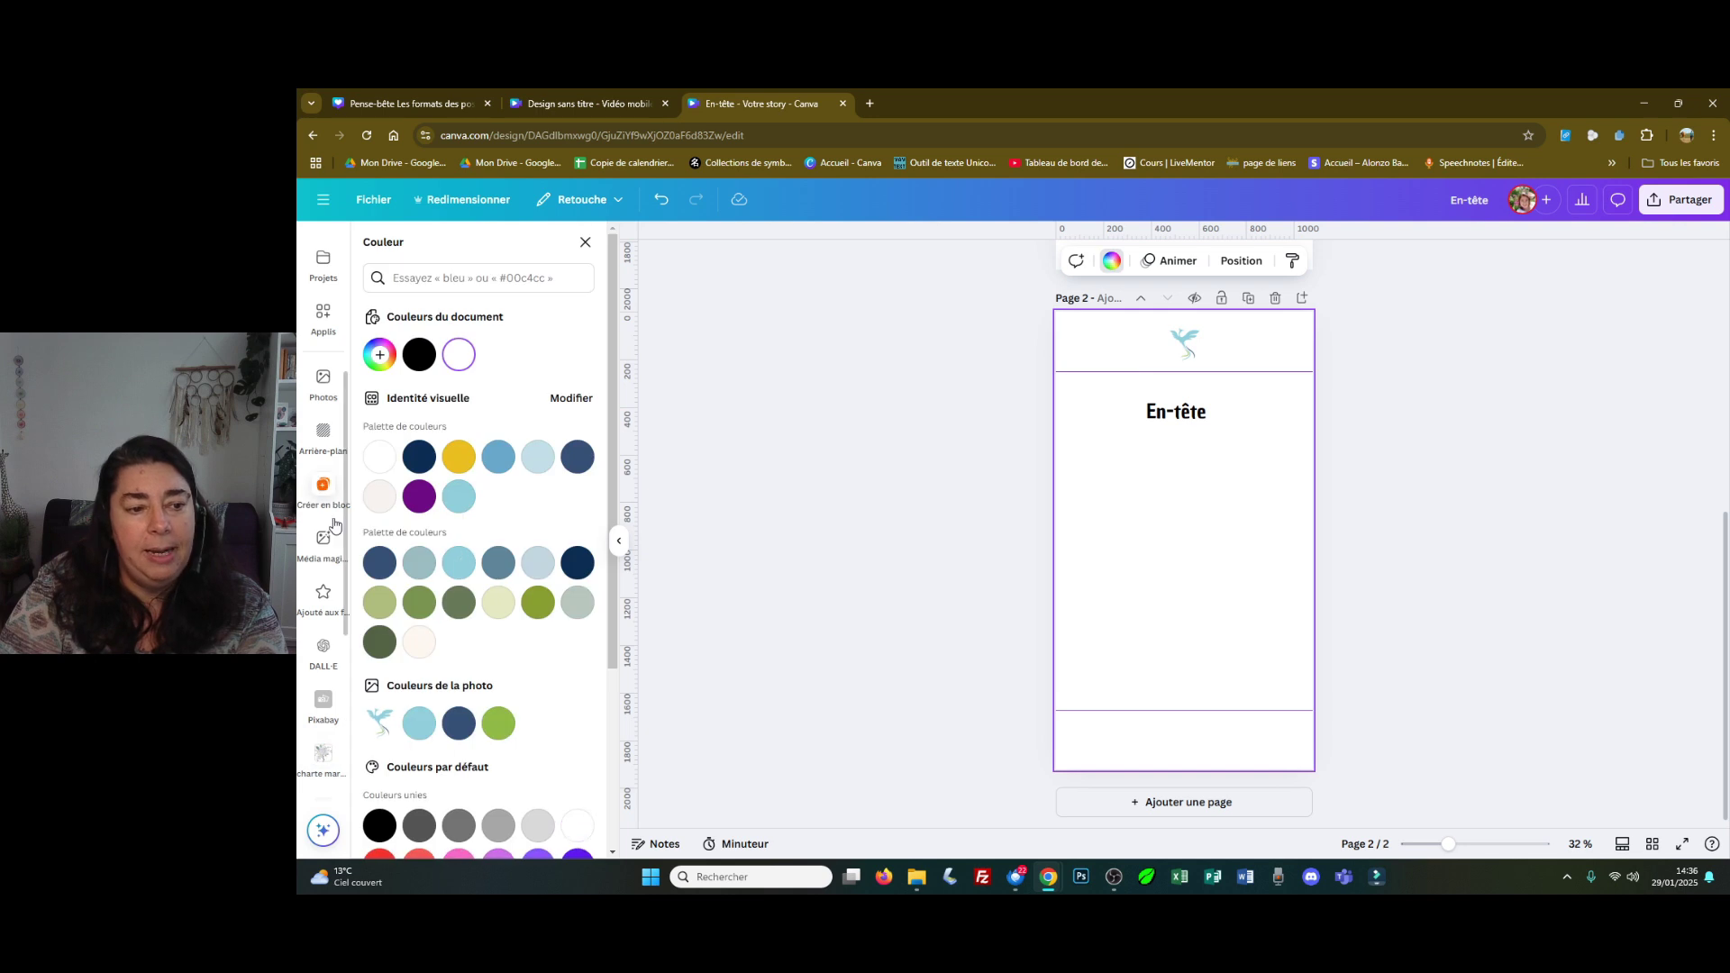
{"action": "left_click", "coordinate": [419, 562]}
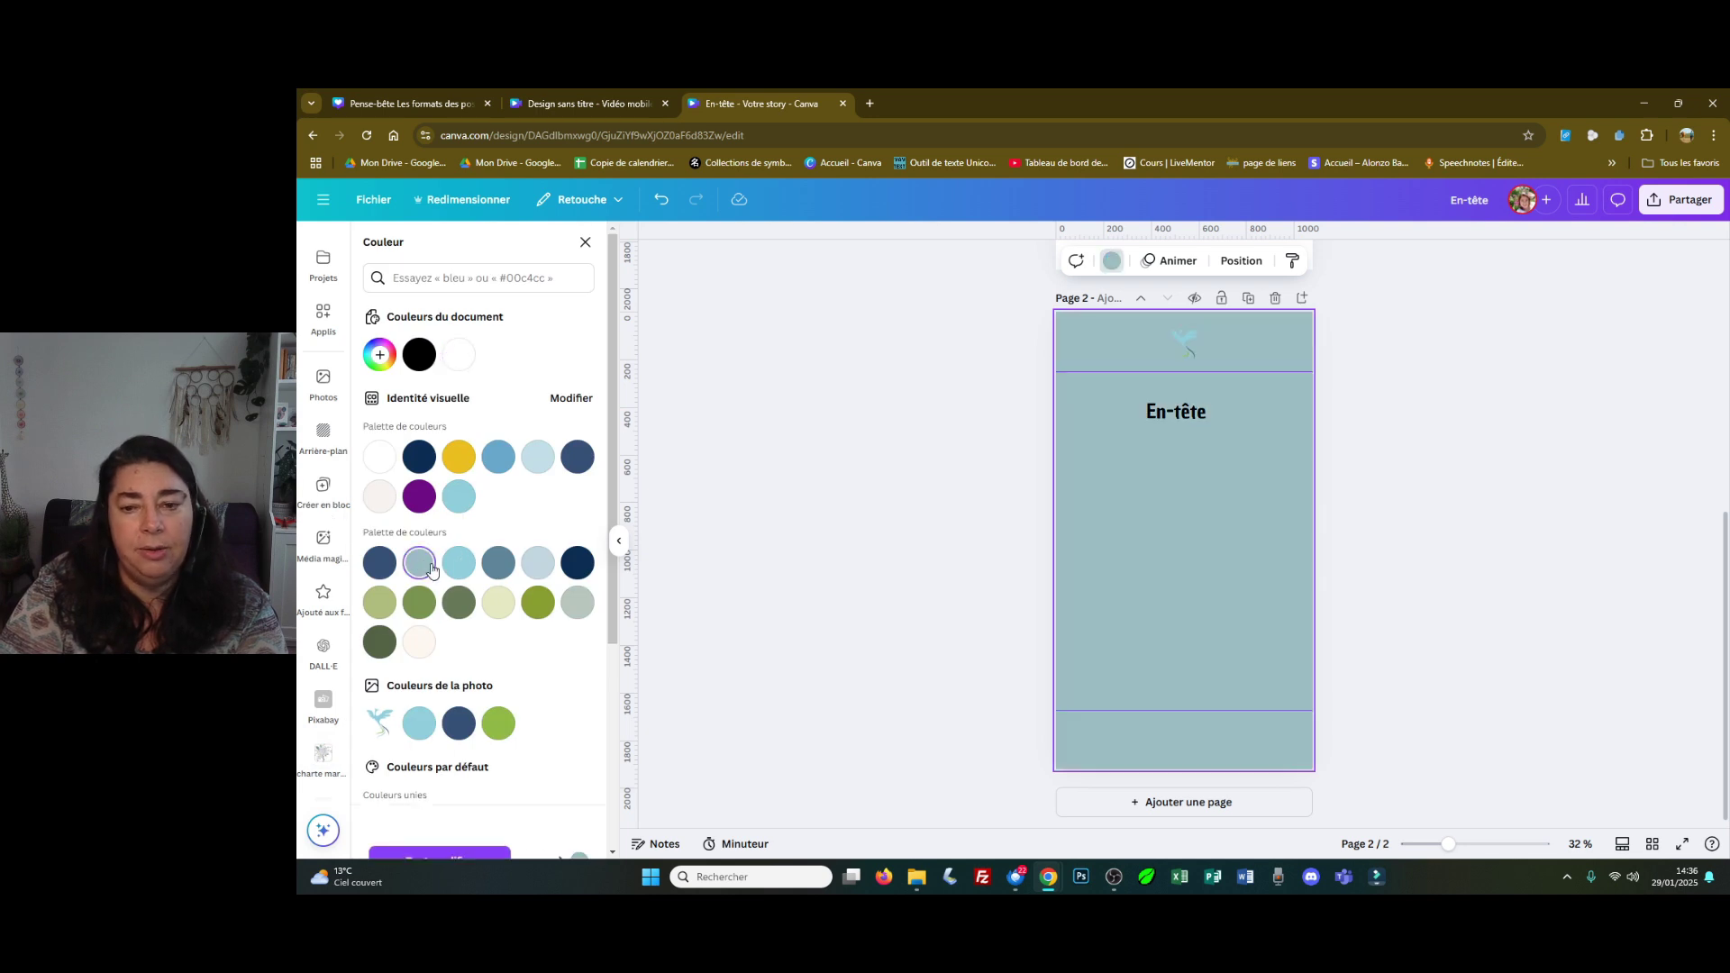
Step: Duplicate the blue-grey page and browse the recently used elements for the white desk photo with a laptop and plant
{"action": "left_click", "coordinate": [1248, 299]}
{"action": "scroll", "coordinate": [330, 385], "scroll_direction": "up", "scroll_amount": 4}
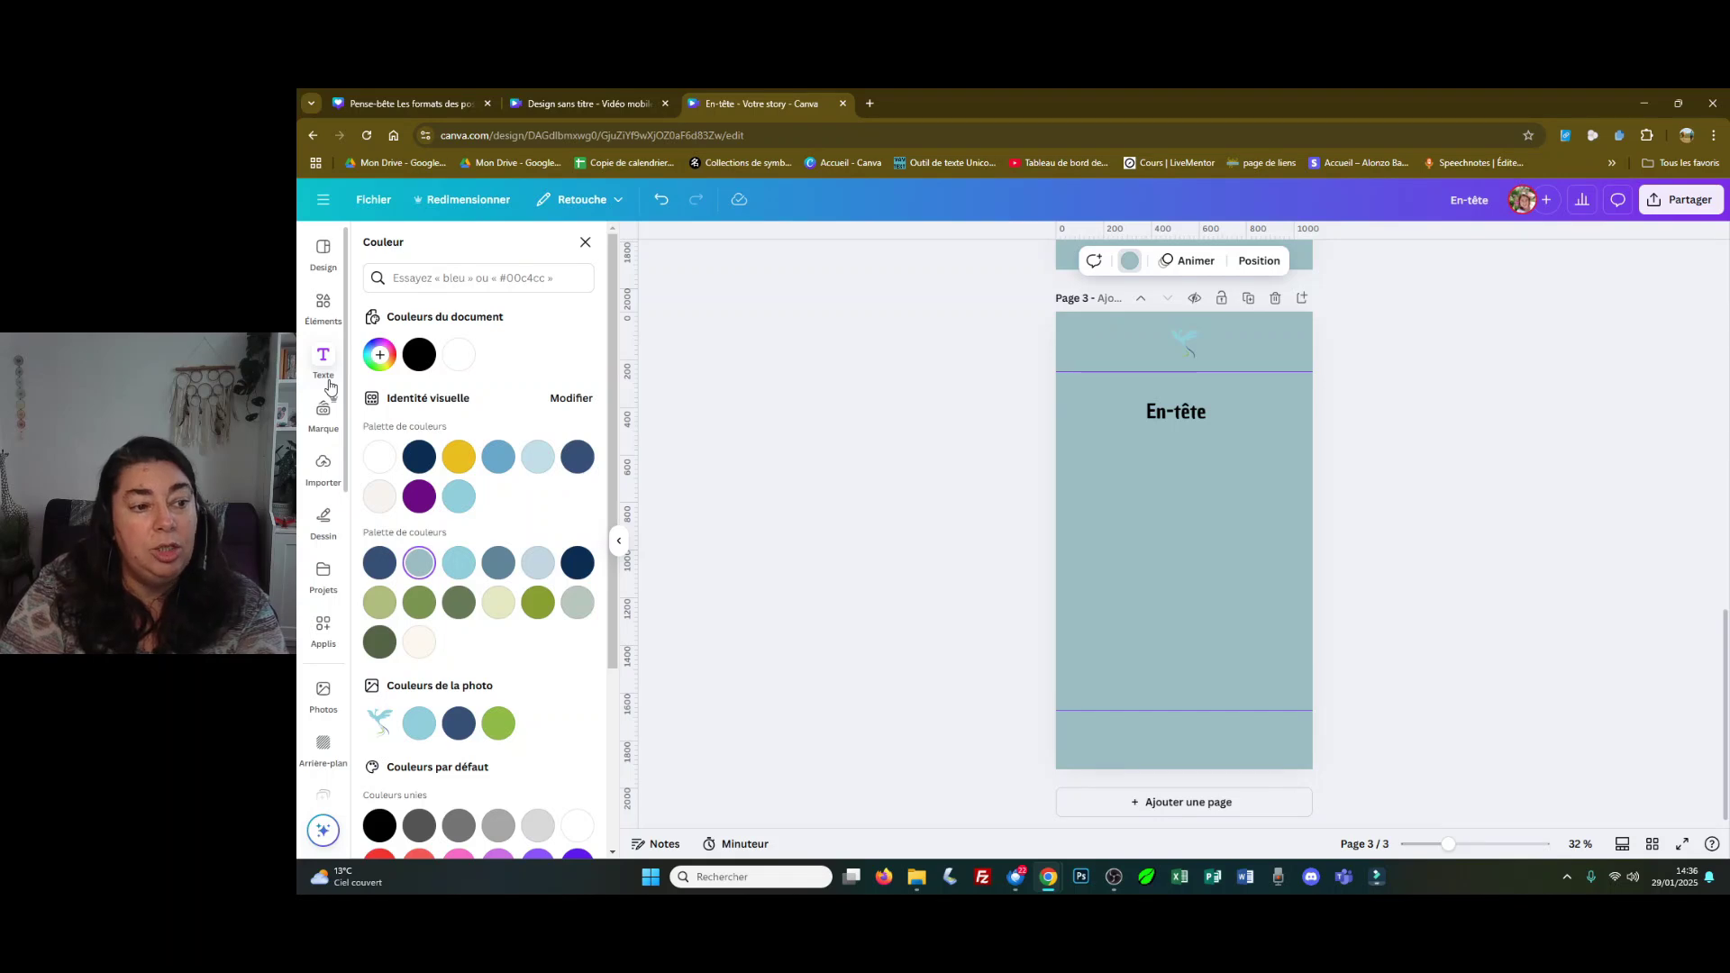
{"action": "left_click", "coordinate": [322, 307]}
{"action": "left_click", "coordinate": [560, 326]}
{"action": "scroll", "coordinate": [520, 546], "scroll_direction": "down", "scroll_amount": 10}
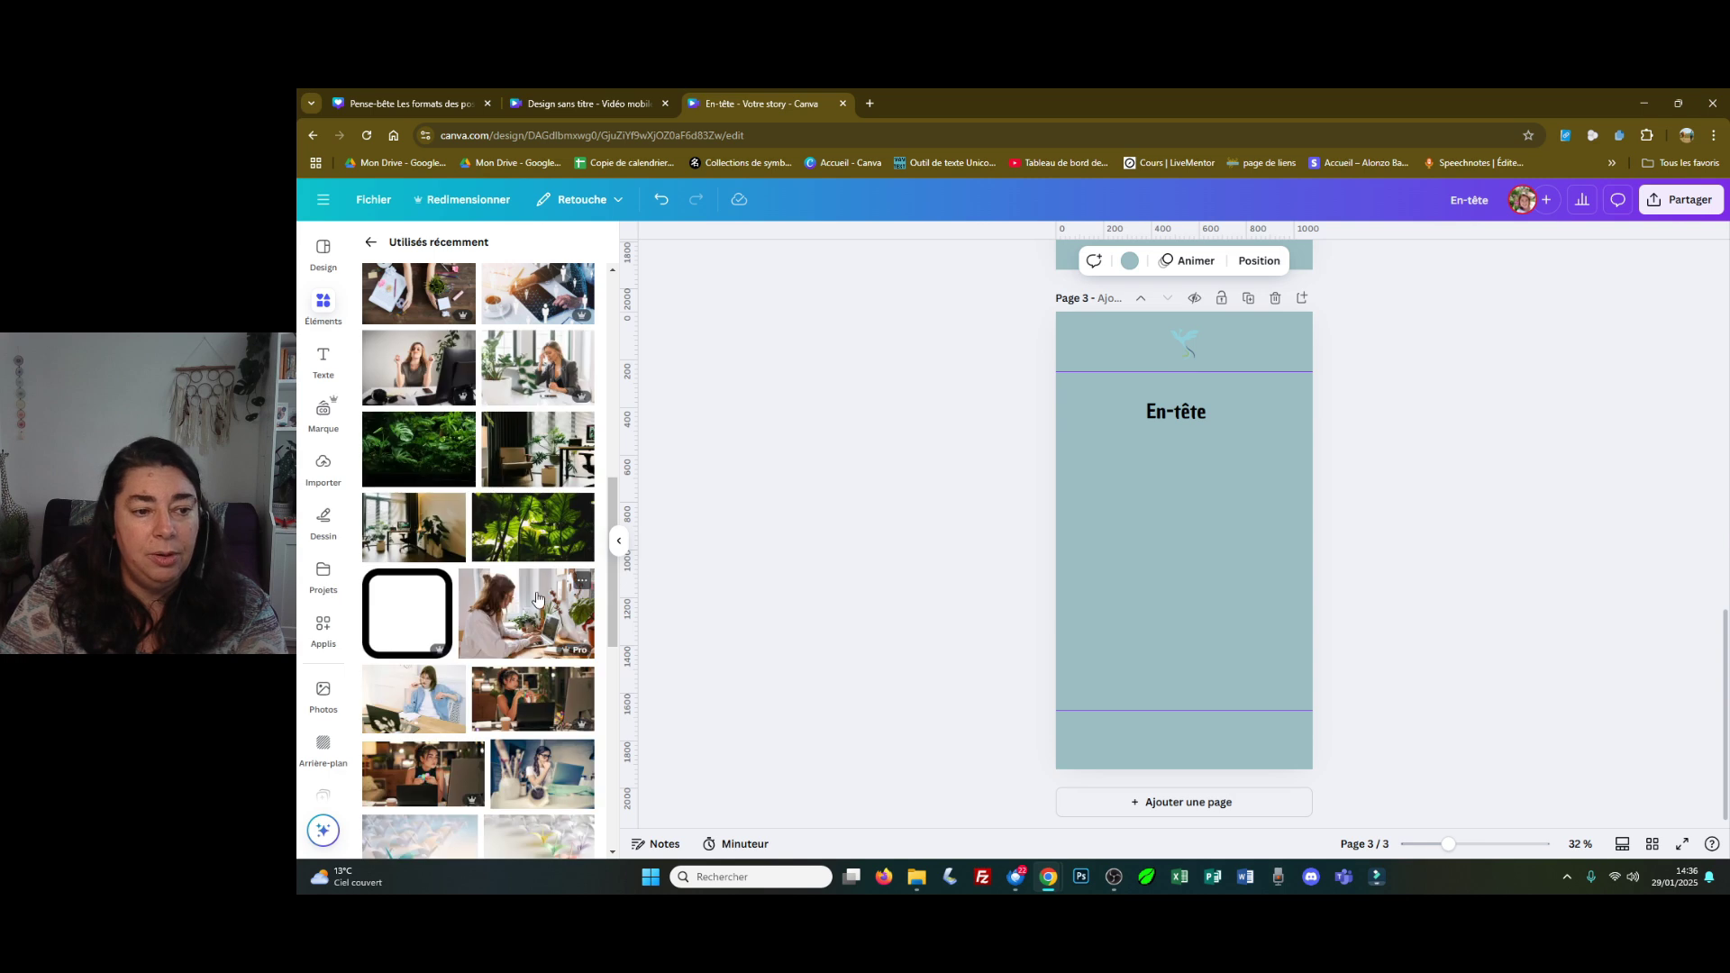
{"action": "scroll", "coordinate": [537, 599], "scroll_direction": "up", "scroll_amount": 4}
{"action": "left_click", "coordinate": [419, 429]}
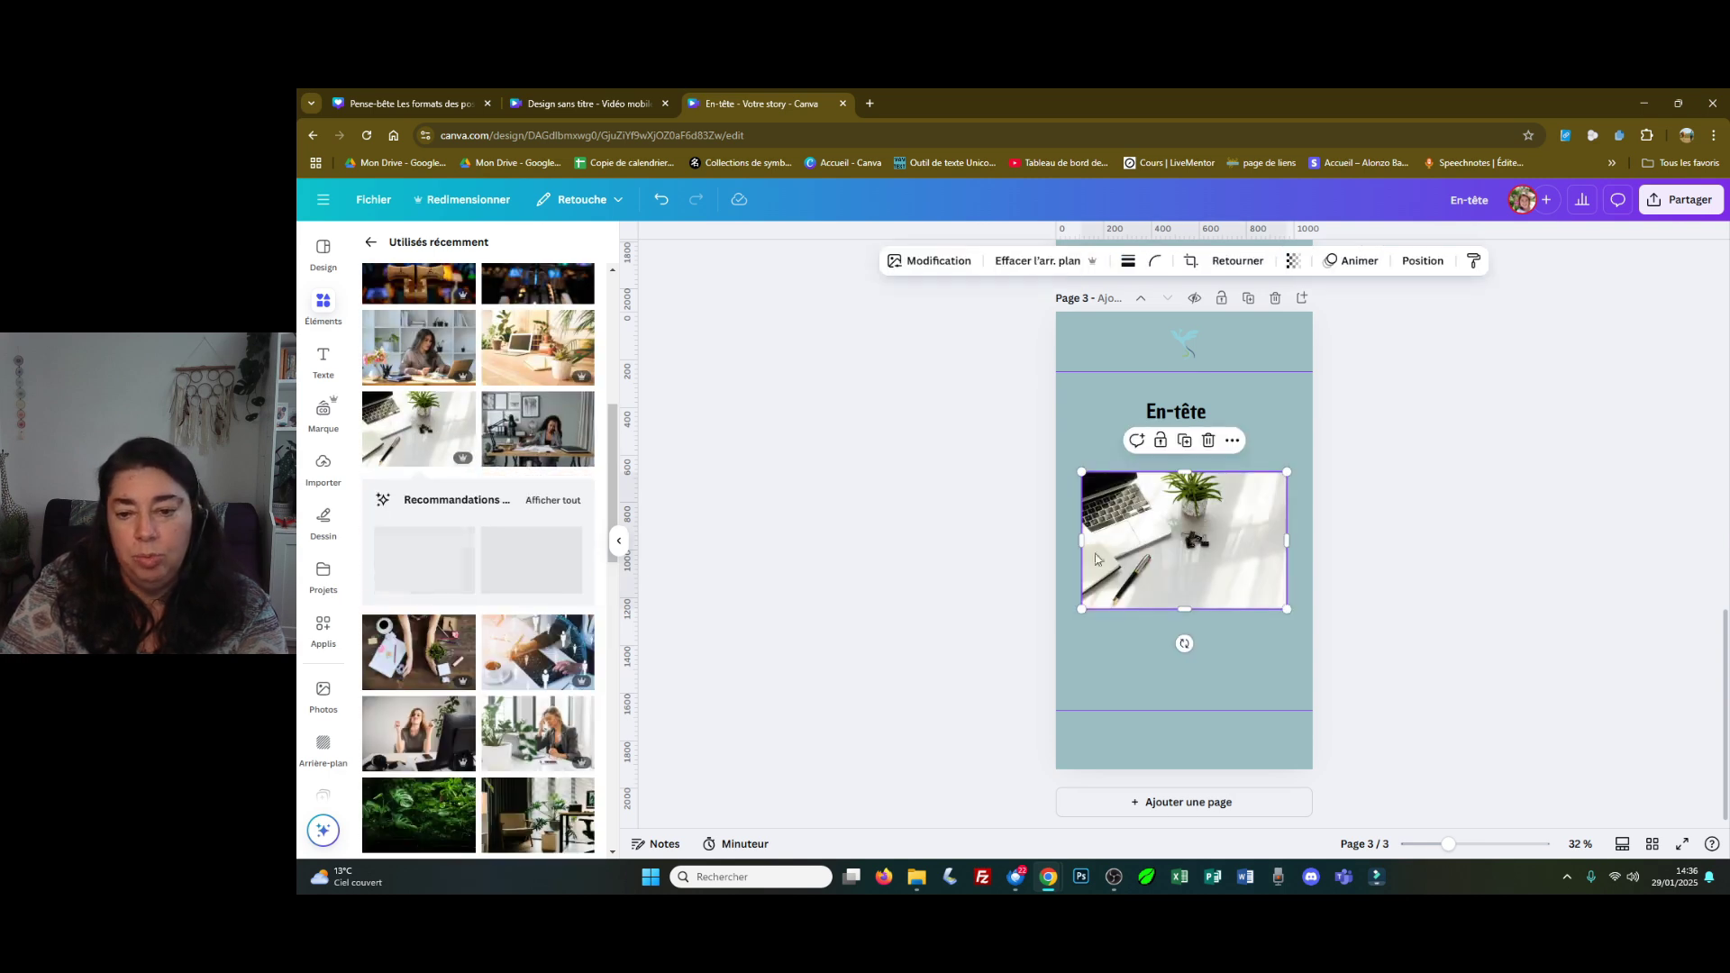
{"action": "left_click_drag", "start_coordinate": [1119, 514], "coordinate": [981, 515]}
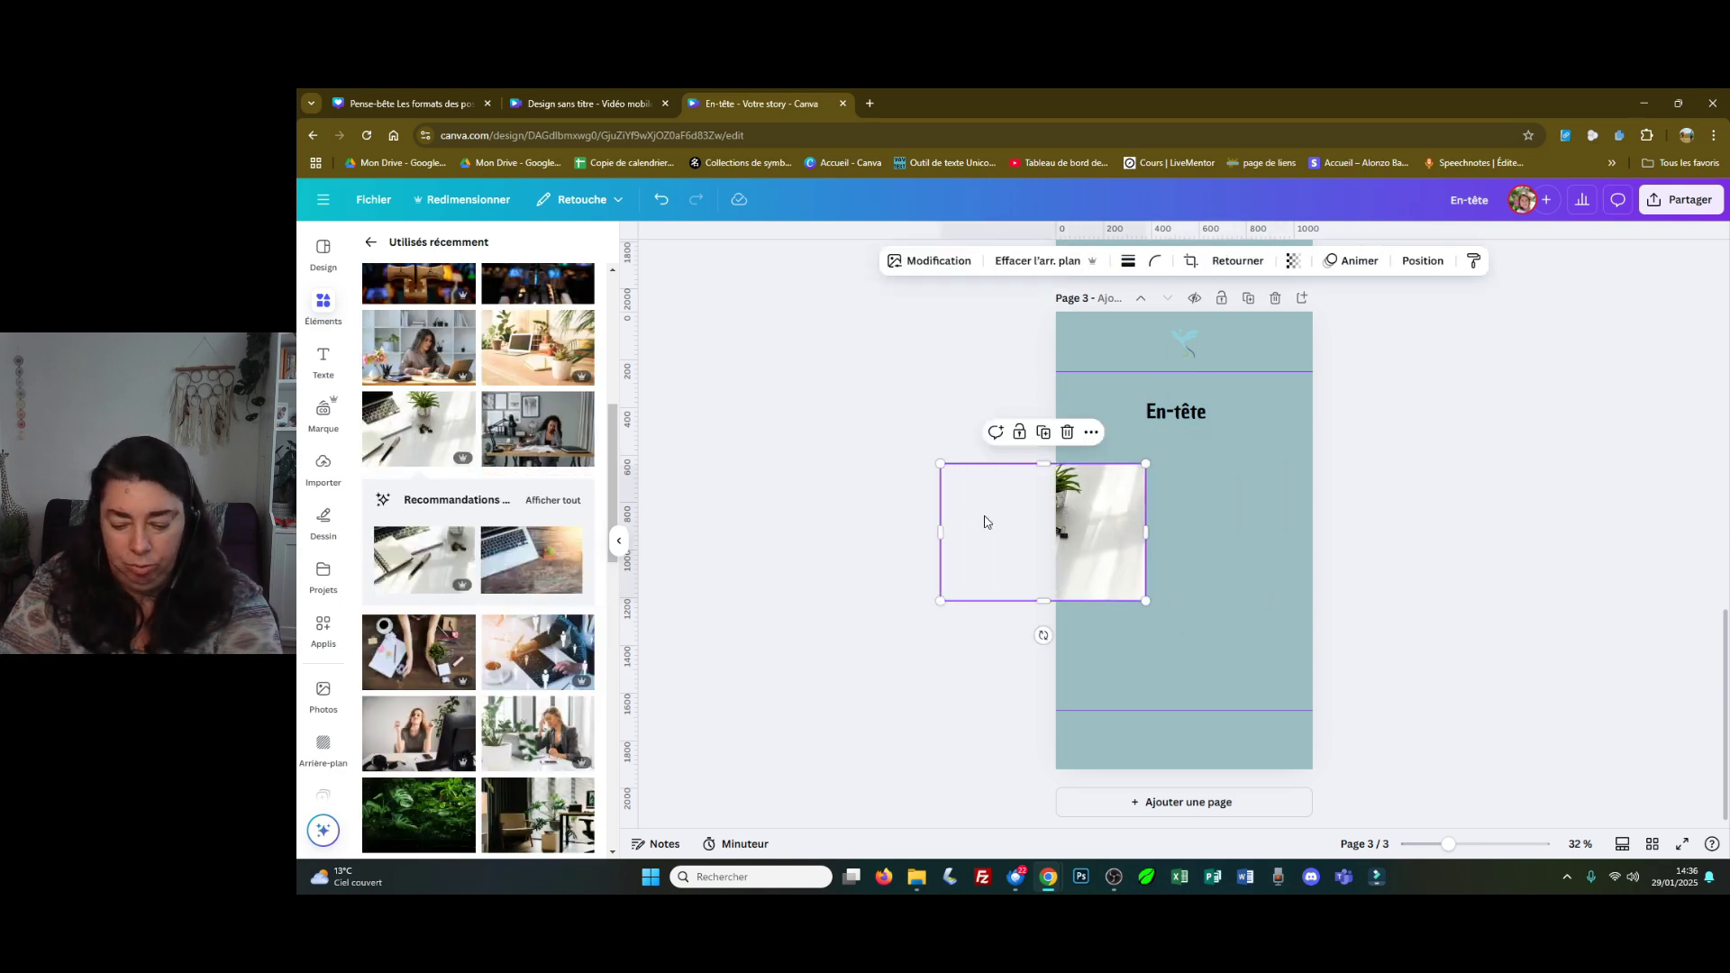
{"action": "key", "text": "Delete"}
Step: Set the white desk photo as the background of page 3 and shift its crop so the plant sits along the left edge
{"action": "left_click_drag", "start_coordinate": [419, 429], "coordinate": [1037, 566]}
{"action": "double_click", "coordinate": [1174, 570]}
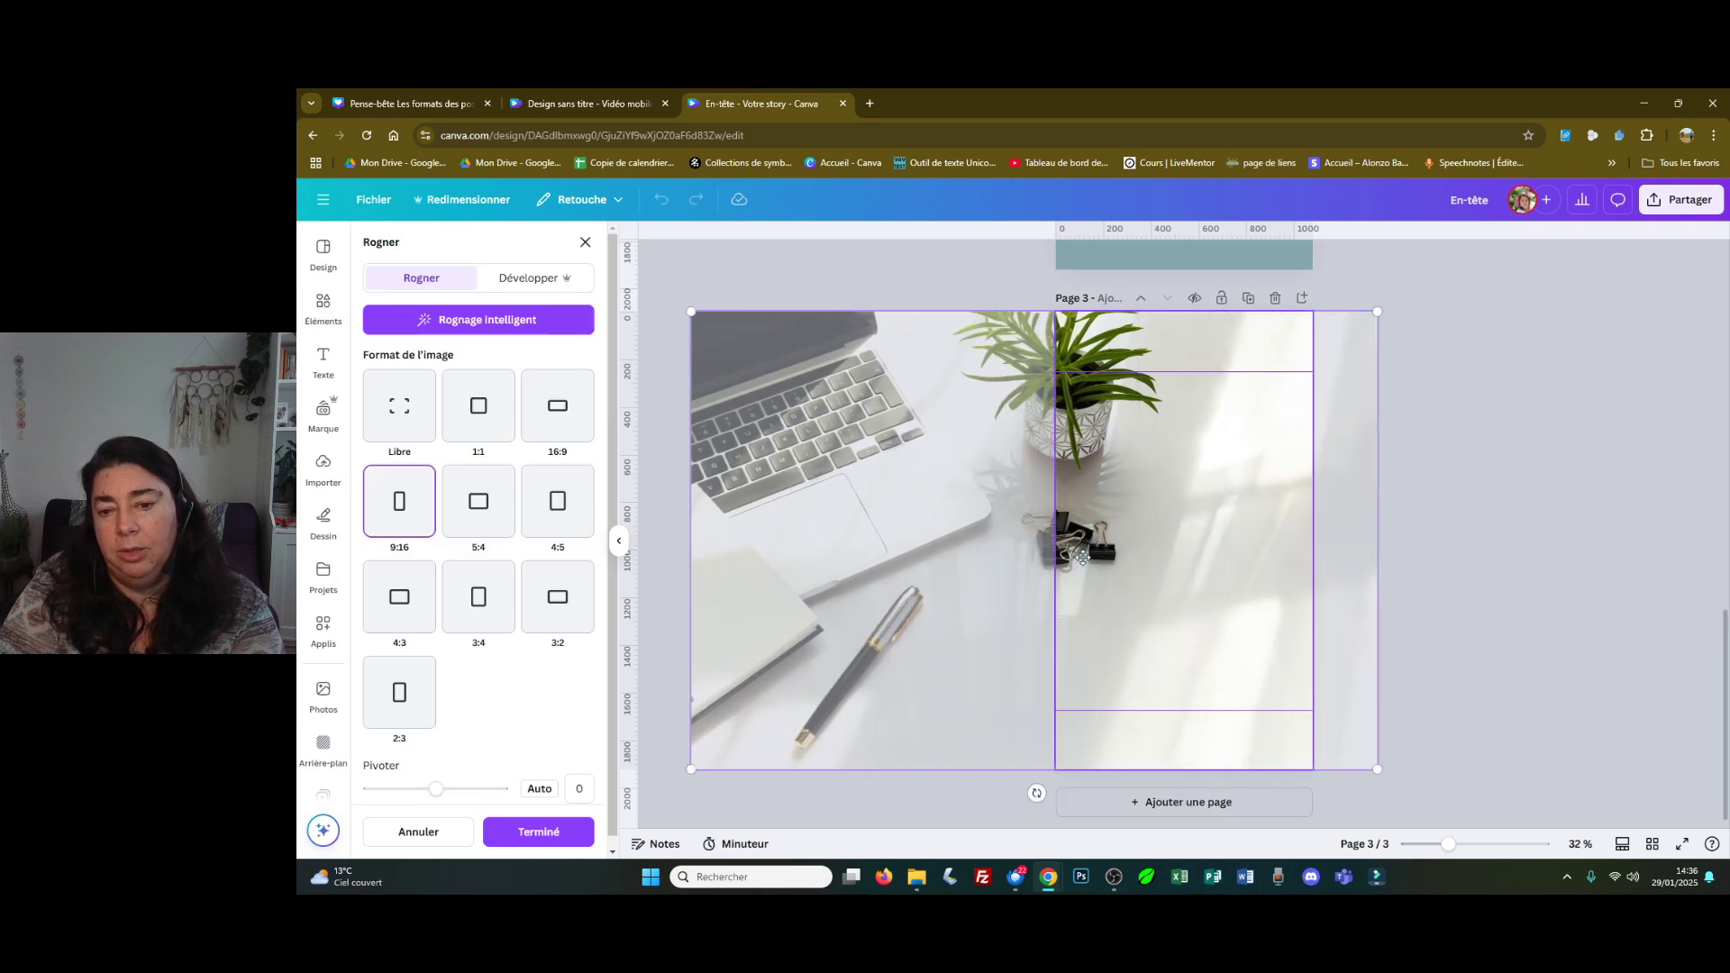
{"action": "left_click", "coordinate": [1492, 569]}
{"action": "left_click", "coordinate": [1446, 595]}
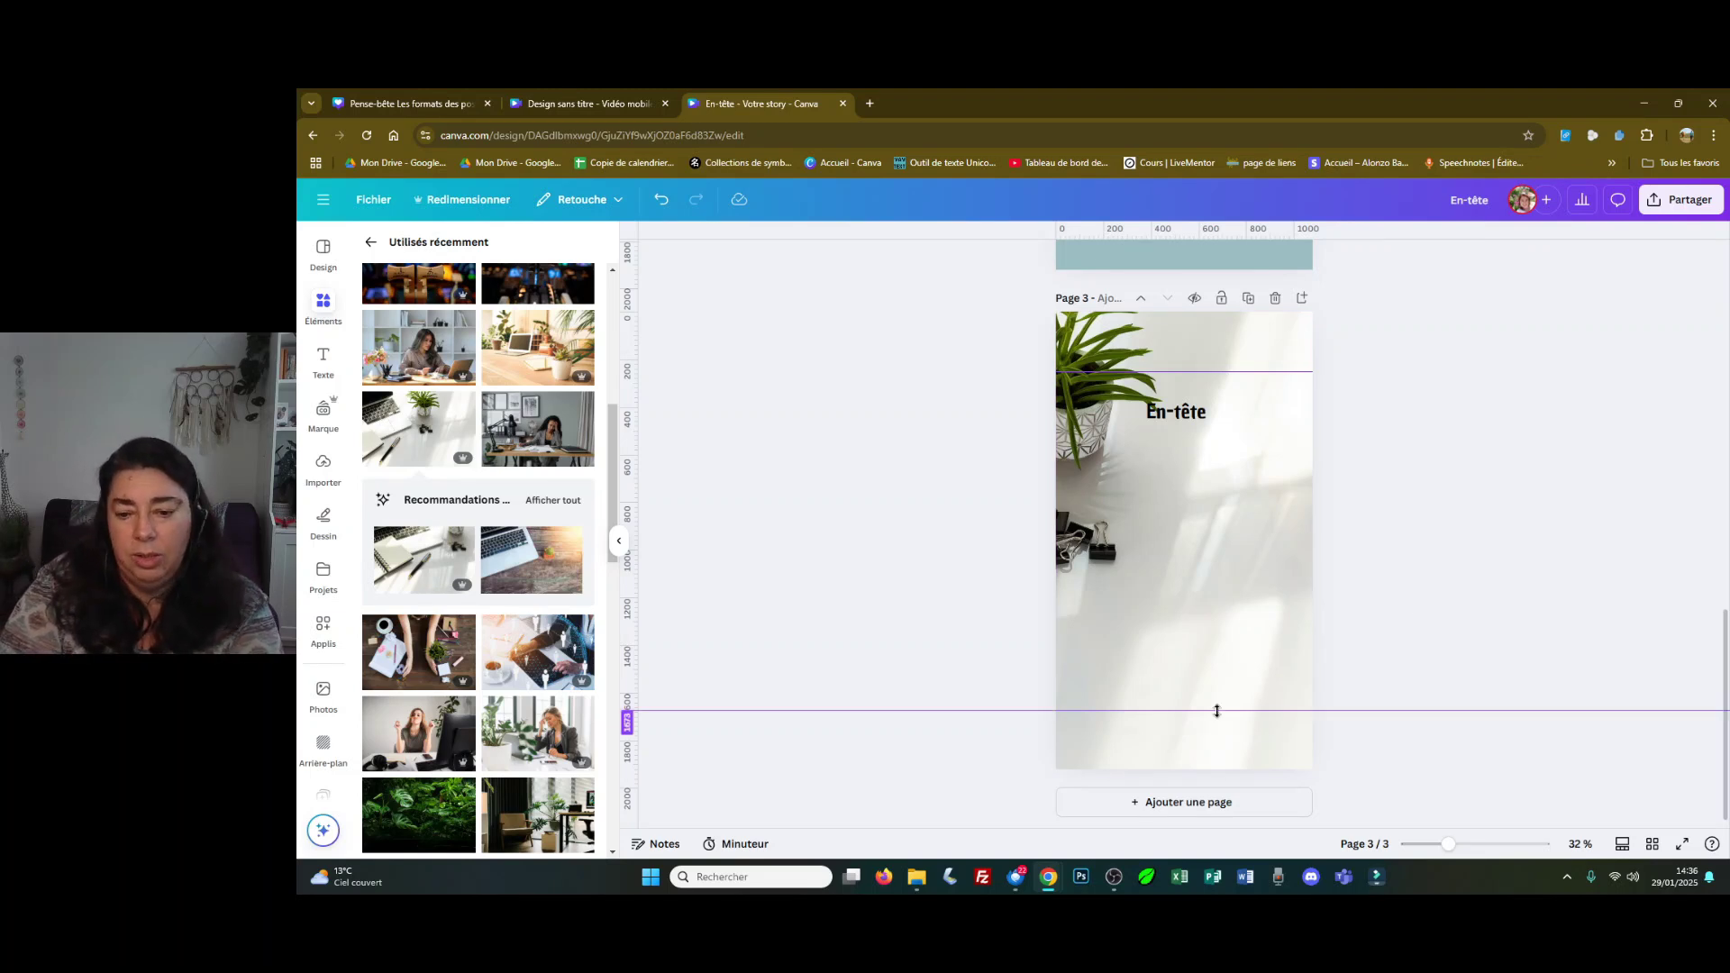
Step: Name the design "template stories"
{"action": "scroll", "coordinate": [1420, 589], "scroll_direction": "up", "scroll_amount": 5}
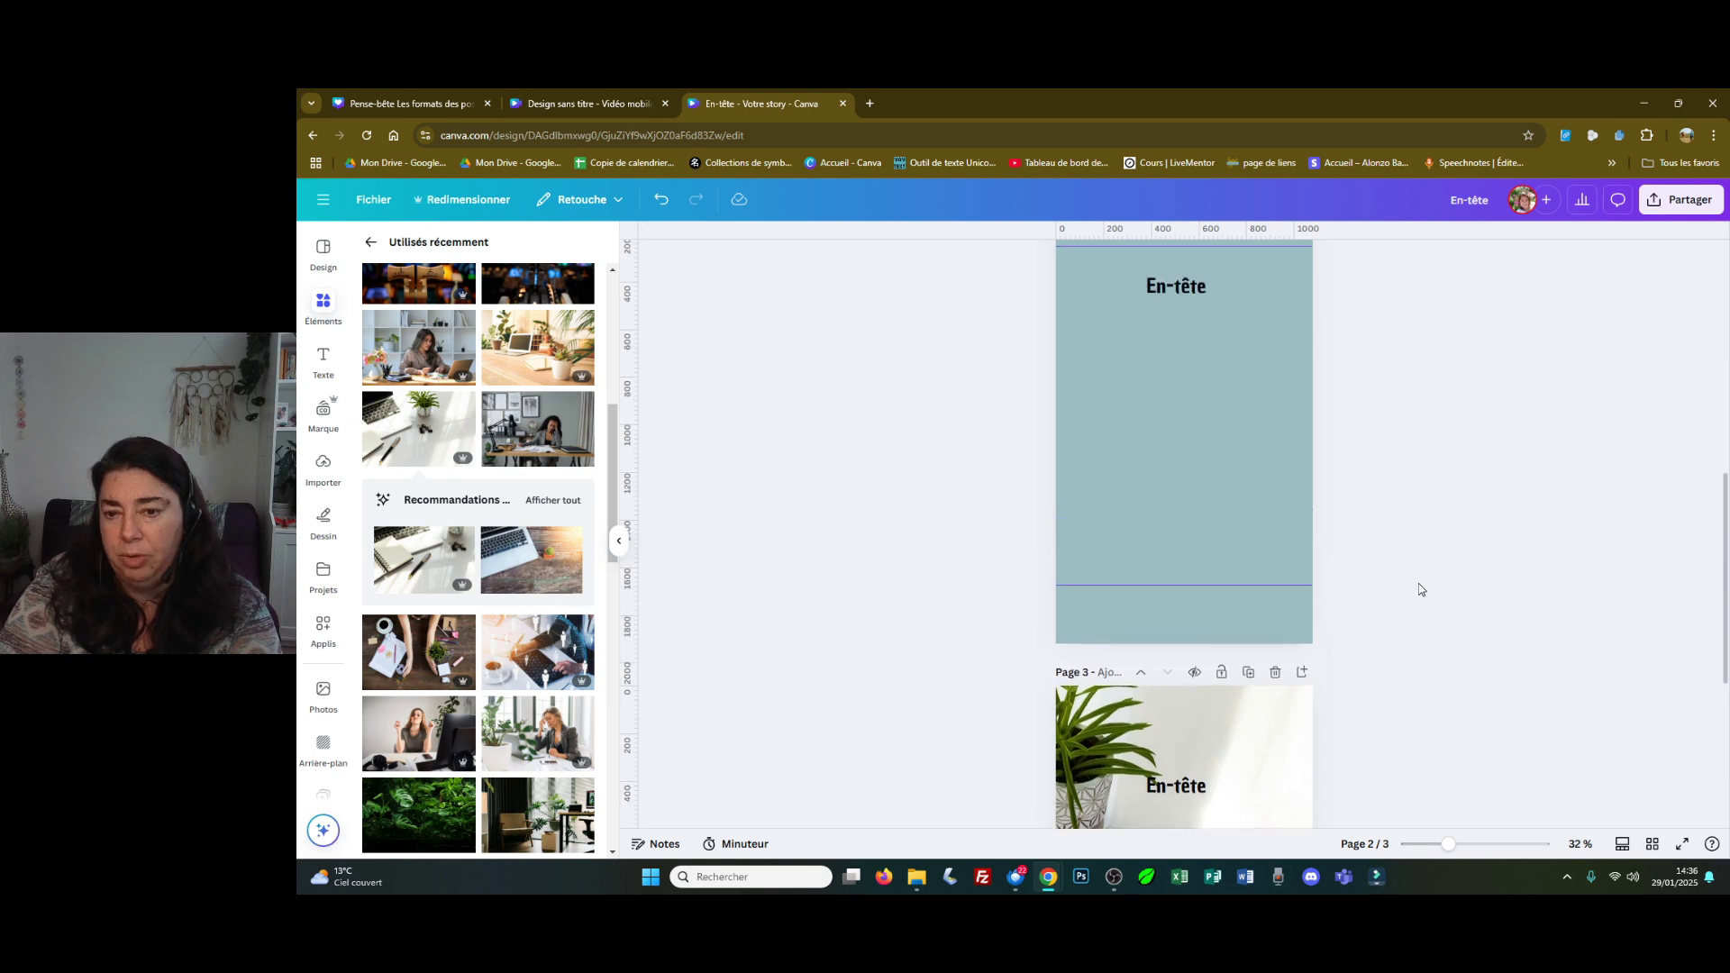
{"action": "left_click", "coordinate": [1468, 202]}
{"action": "type", "text": "template s"}
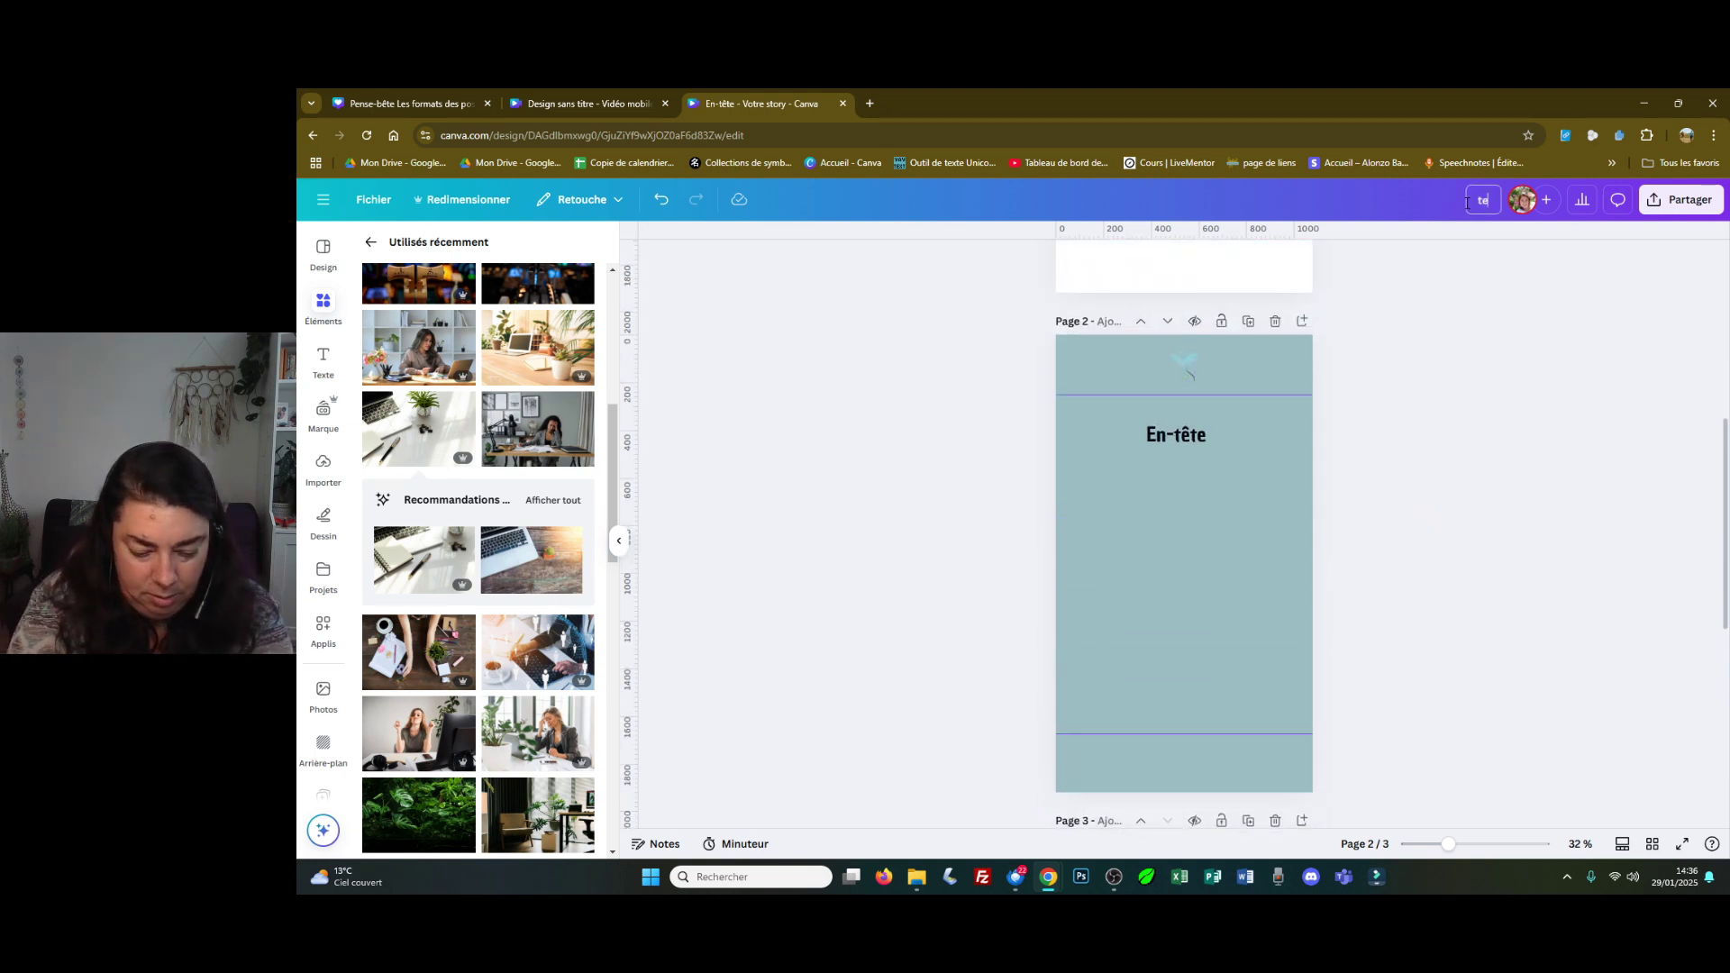
{"action": "type", "text": "tories"}
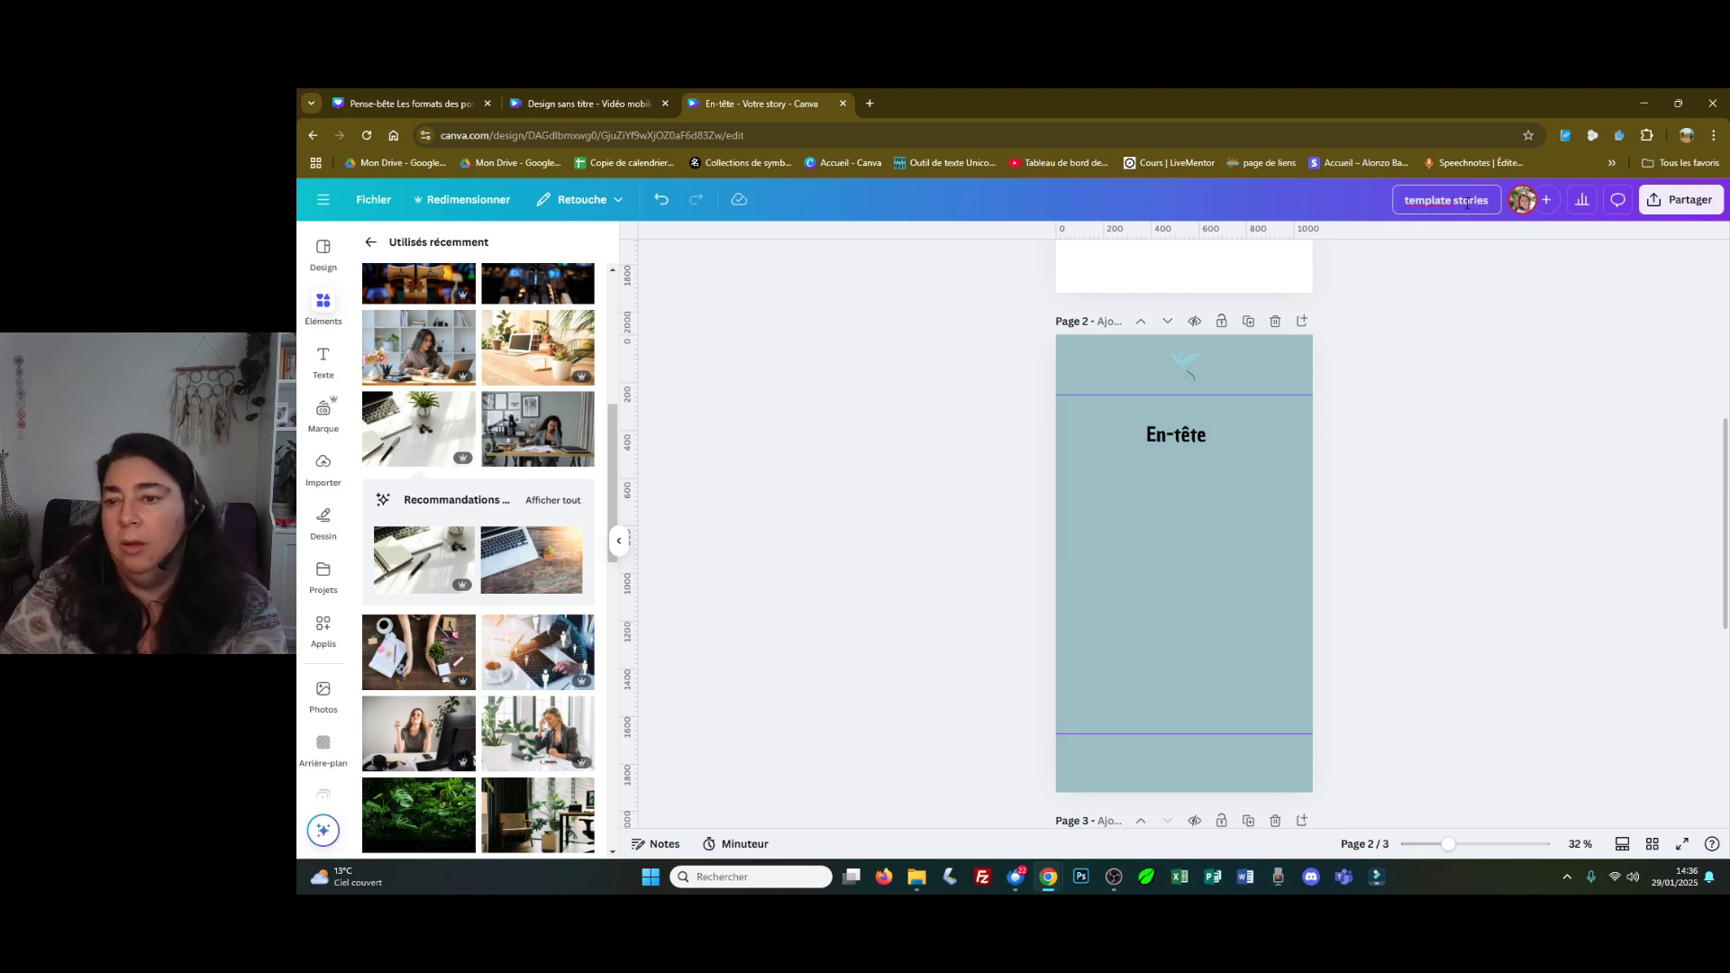
{"action": "left_click", "coordinate": [1460, 289]}
Step: Examine the white, blue-grey and photo story pages and how their logo and heading sit relative to the guides
{"action": "scroll", "coordinate": [1257, 527], "scroll_direction": "up", "scroll_amount": 1}
{"action": "scroll", "coordinate": [1256, 527], "scroll_direction": "down", "scroll_amount": 5}
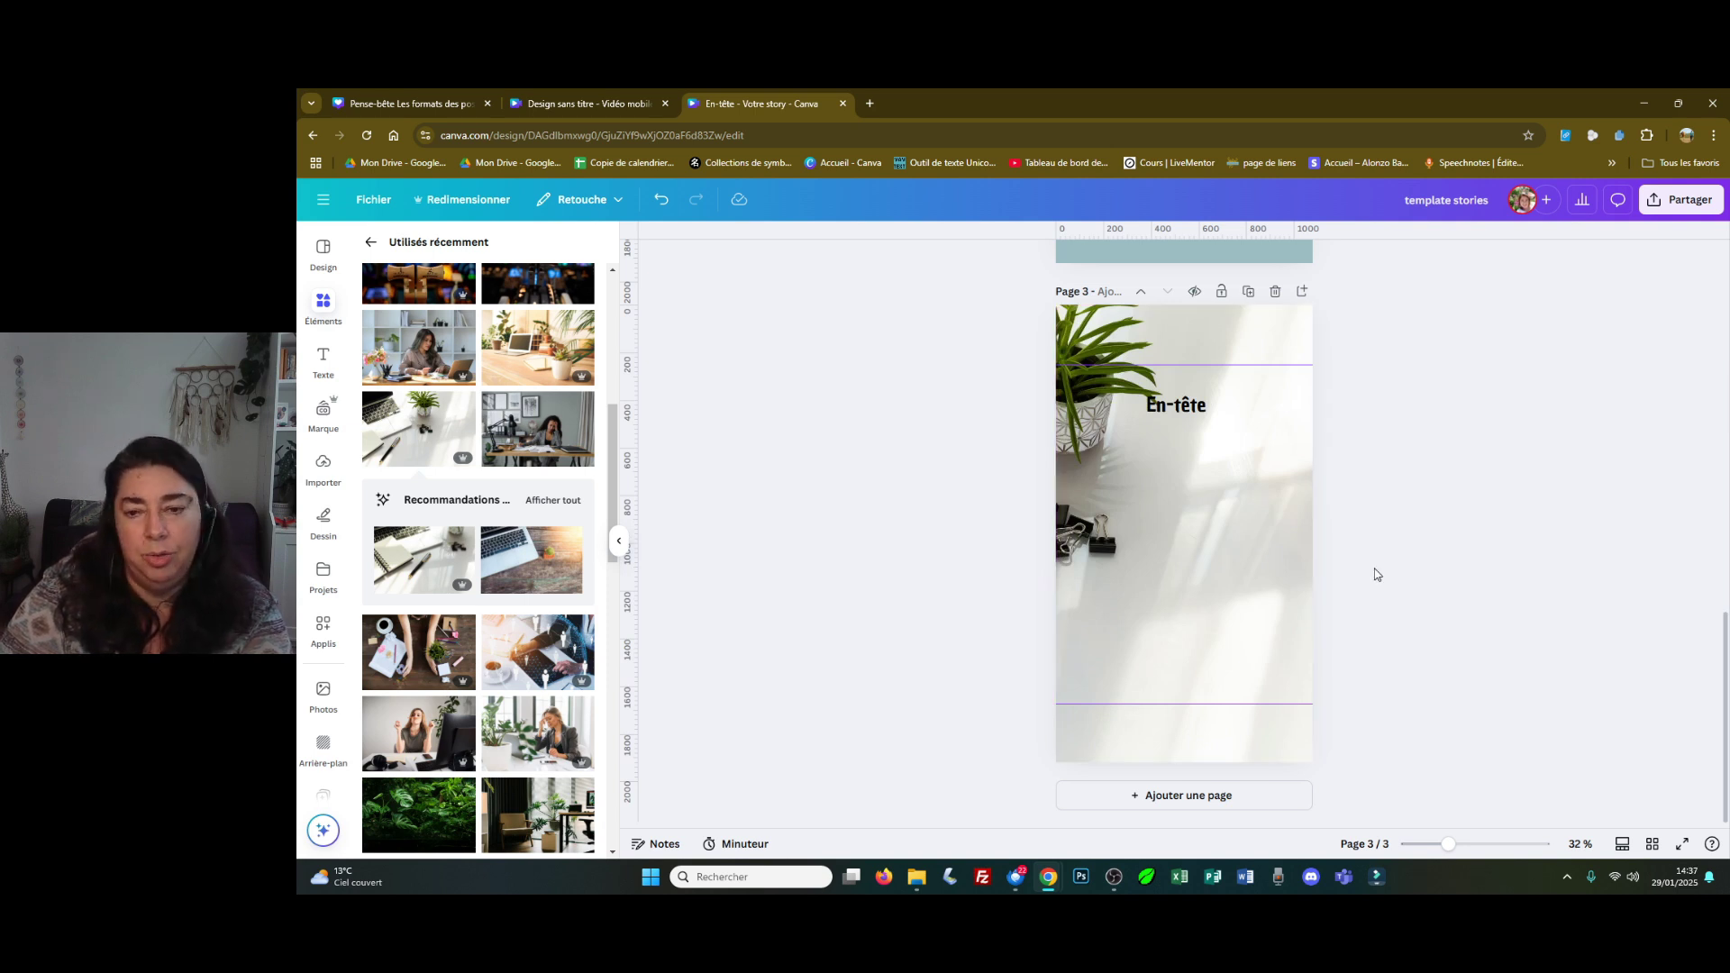
{"action": "scroll", "coordinate": [1200, 544], "scroll_direction": "up", "scroll_amount": 8}
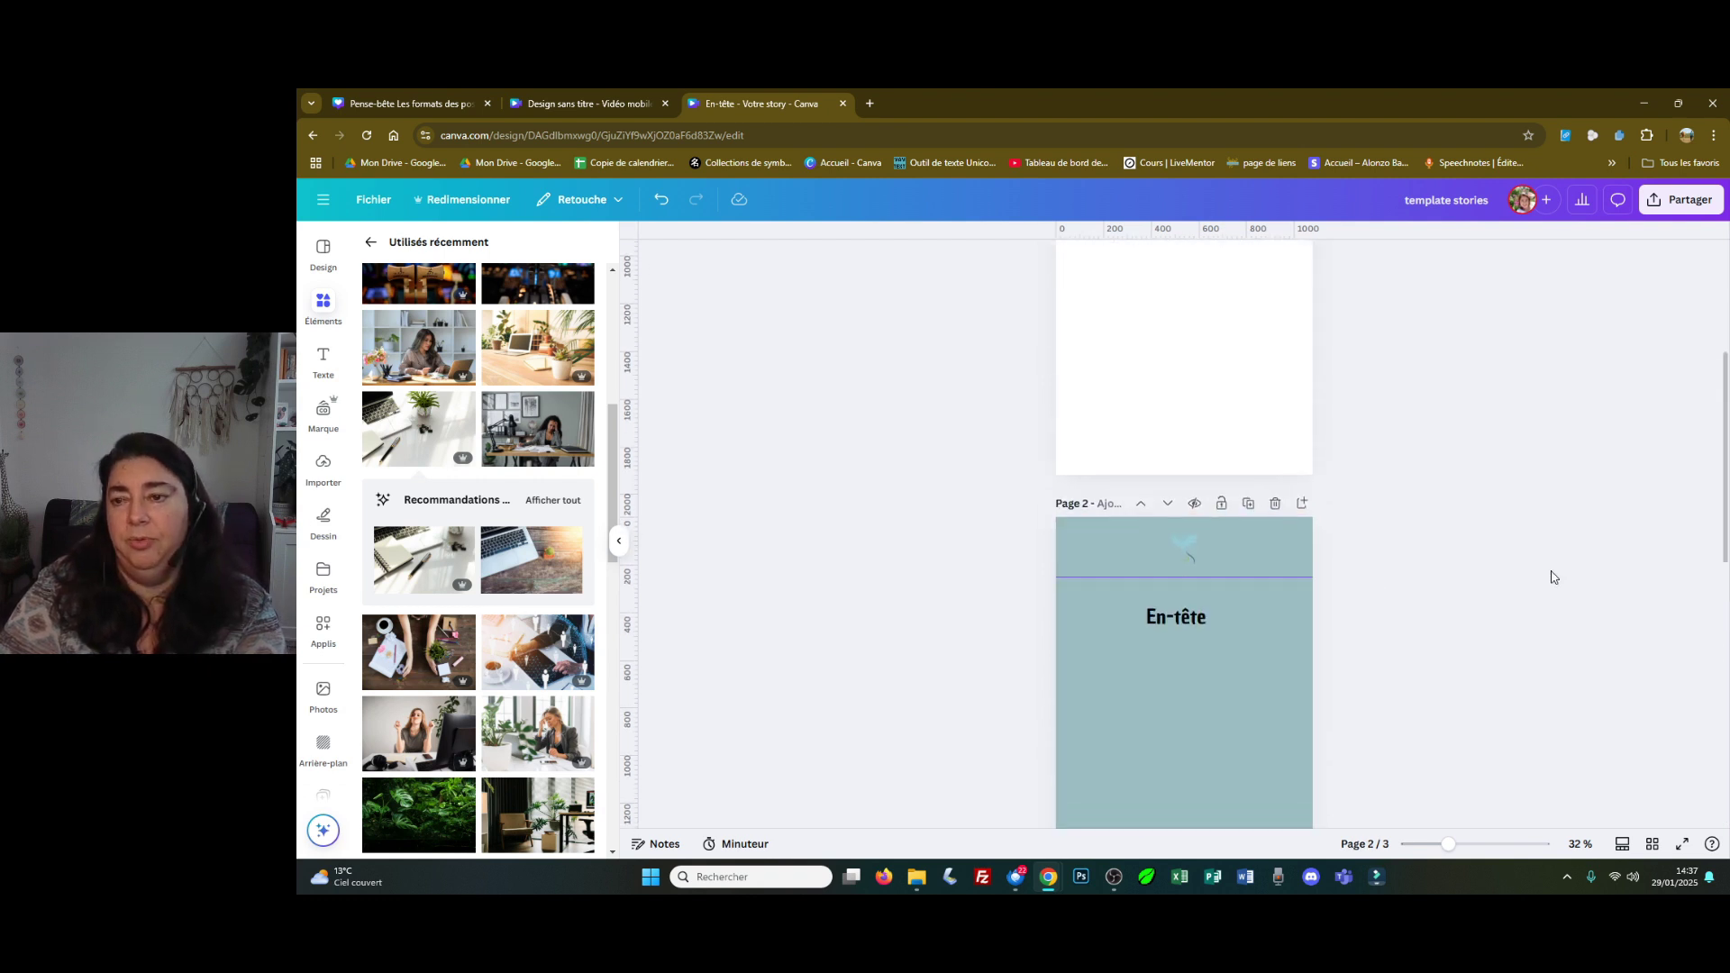
{"action": "scroll", "coordinate": [1552, 577], "scroll_direction": "up", "scroll_amount": 3}
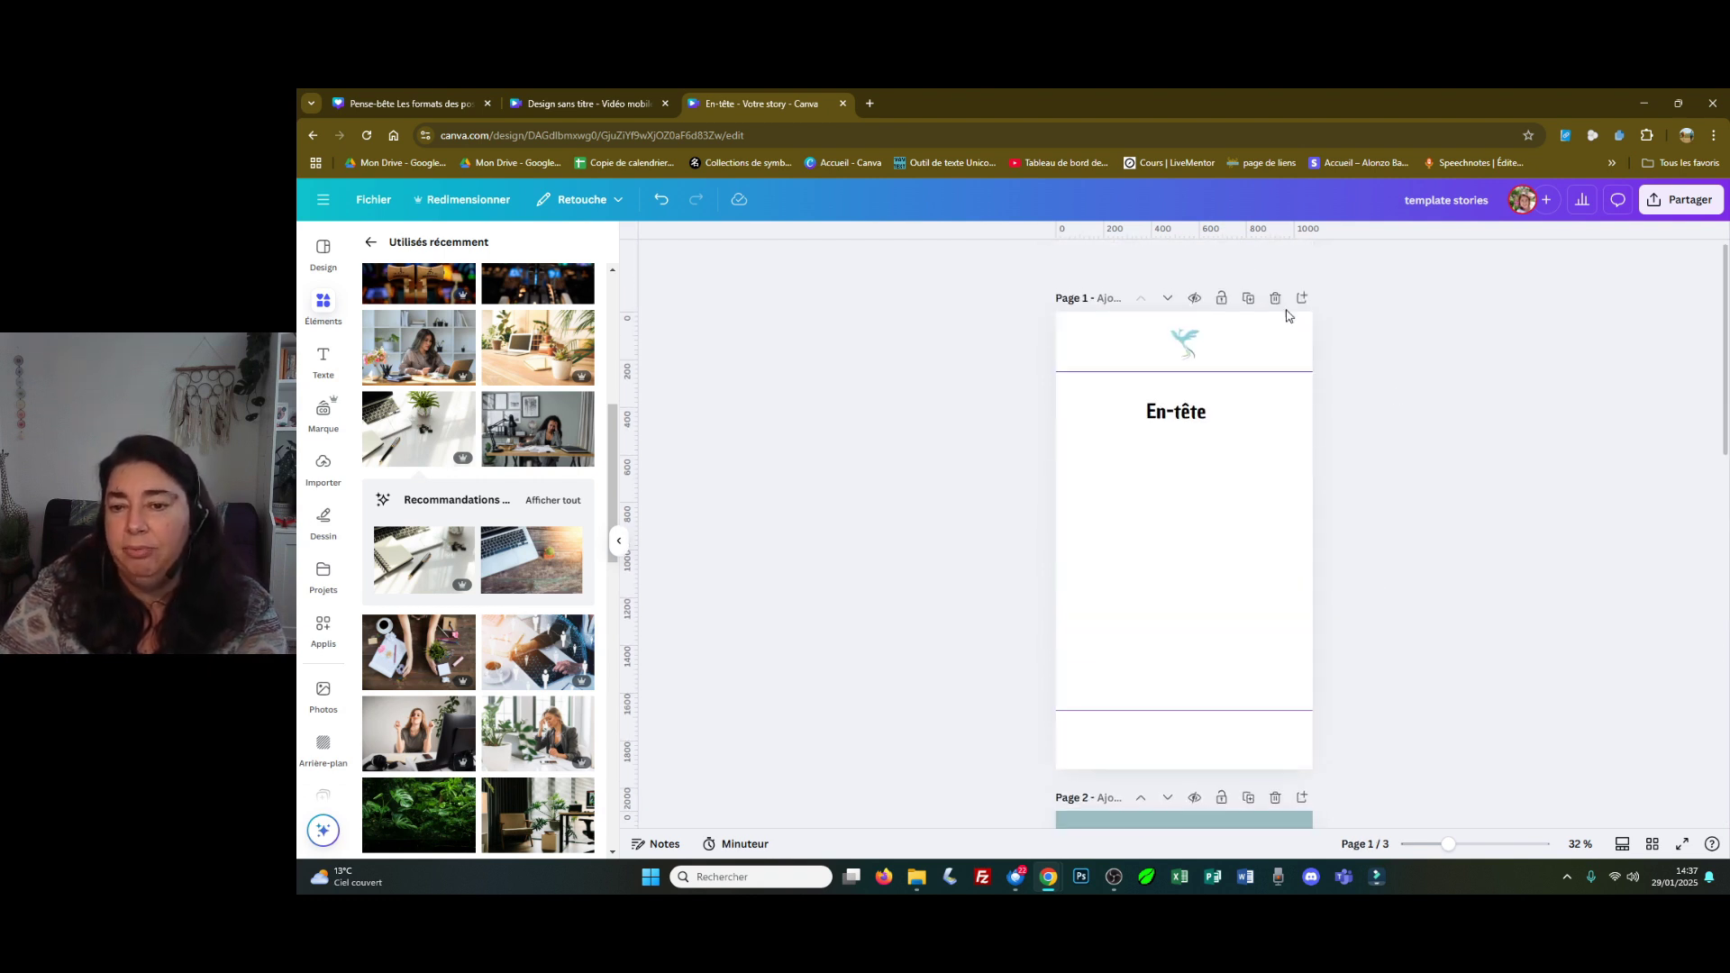
{"action": "scroll", "coordinate": [1271, 406], "scroll_direction": "down", "scroll_amount": 2}
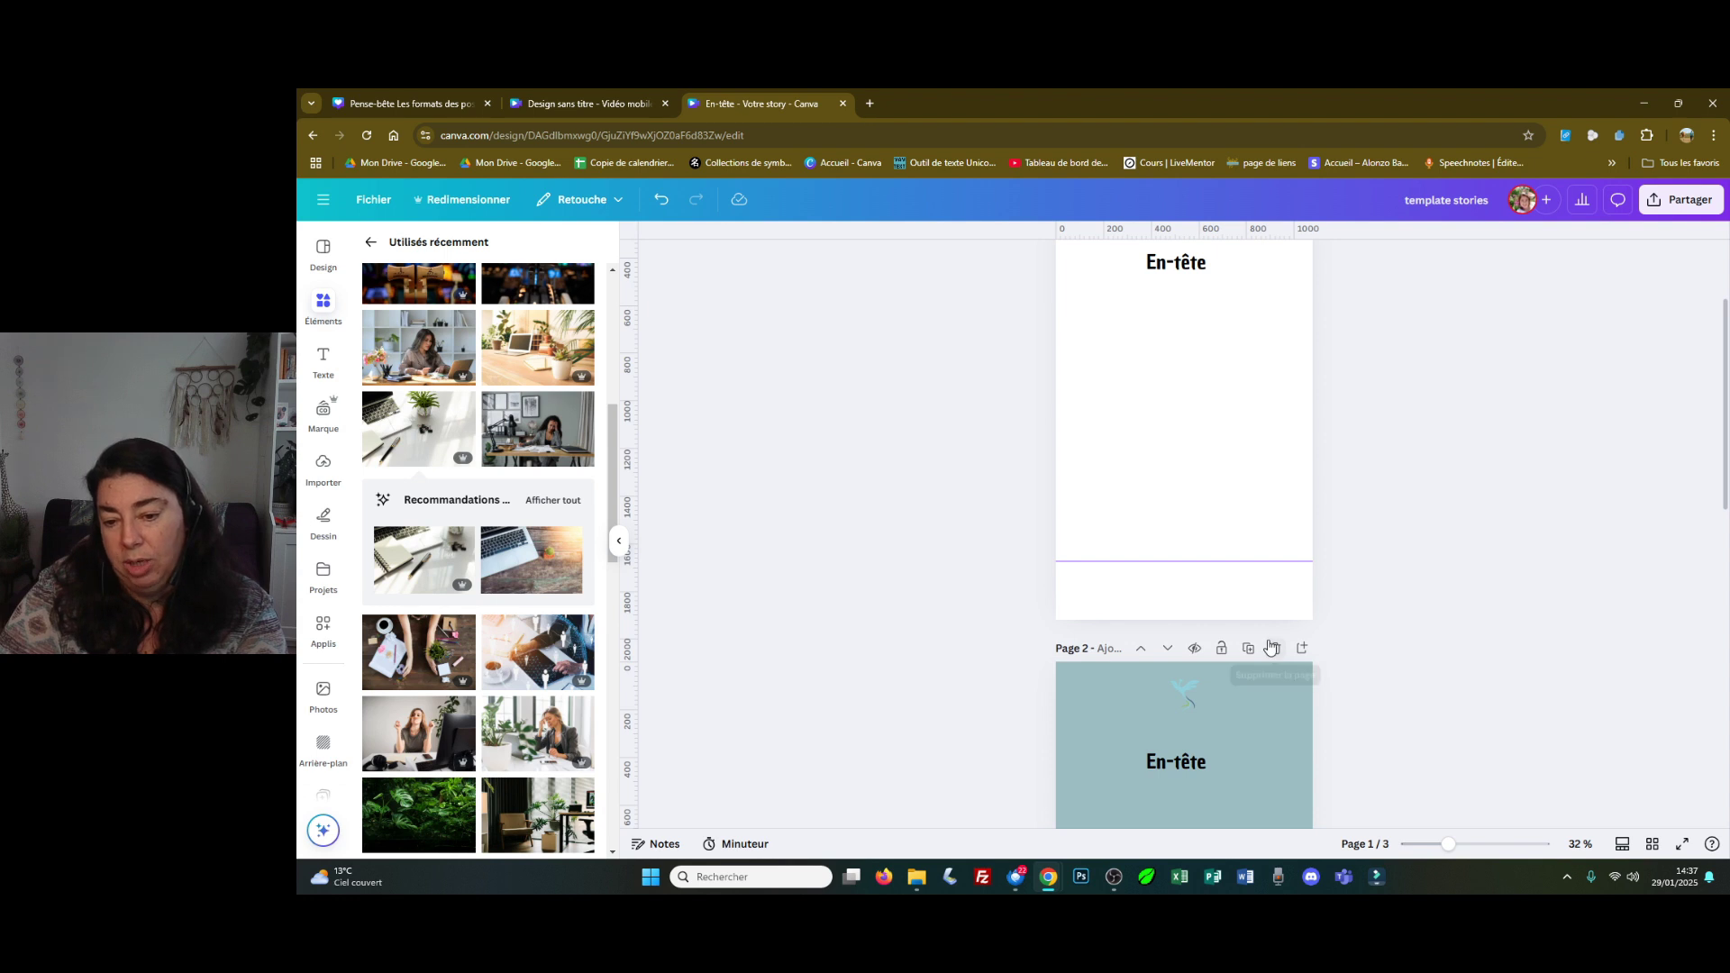
{"action": "scroll", "coordinate": [1231, 721], "scroll_direction": "down", "scroll_amount": 10}
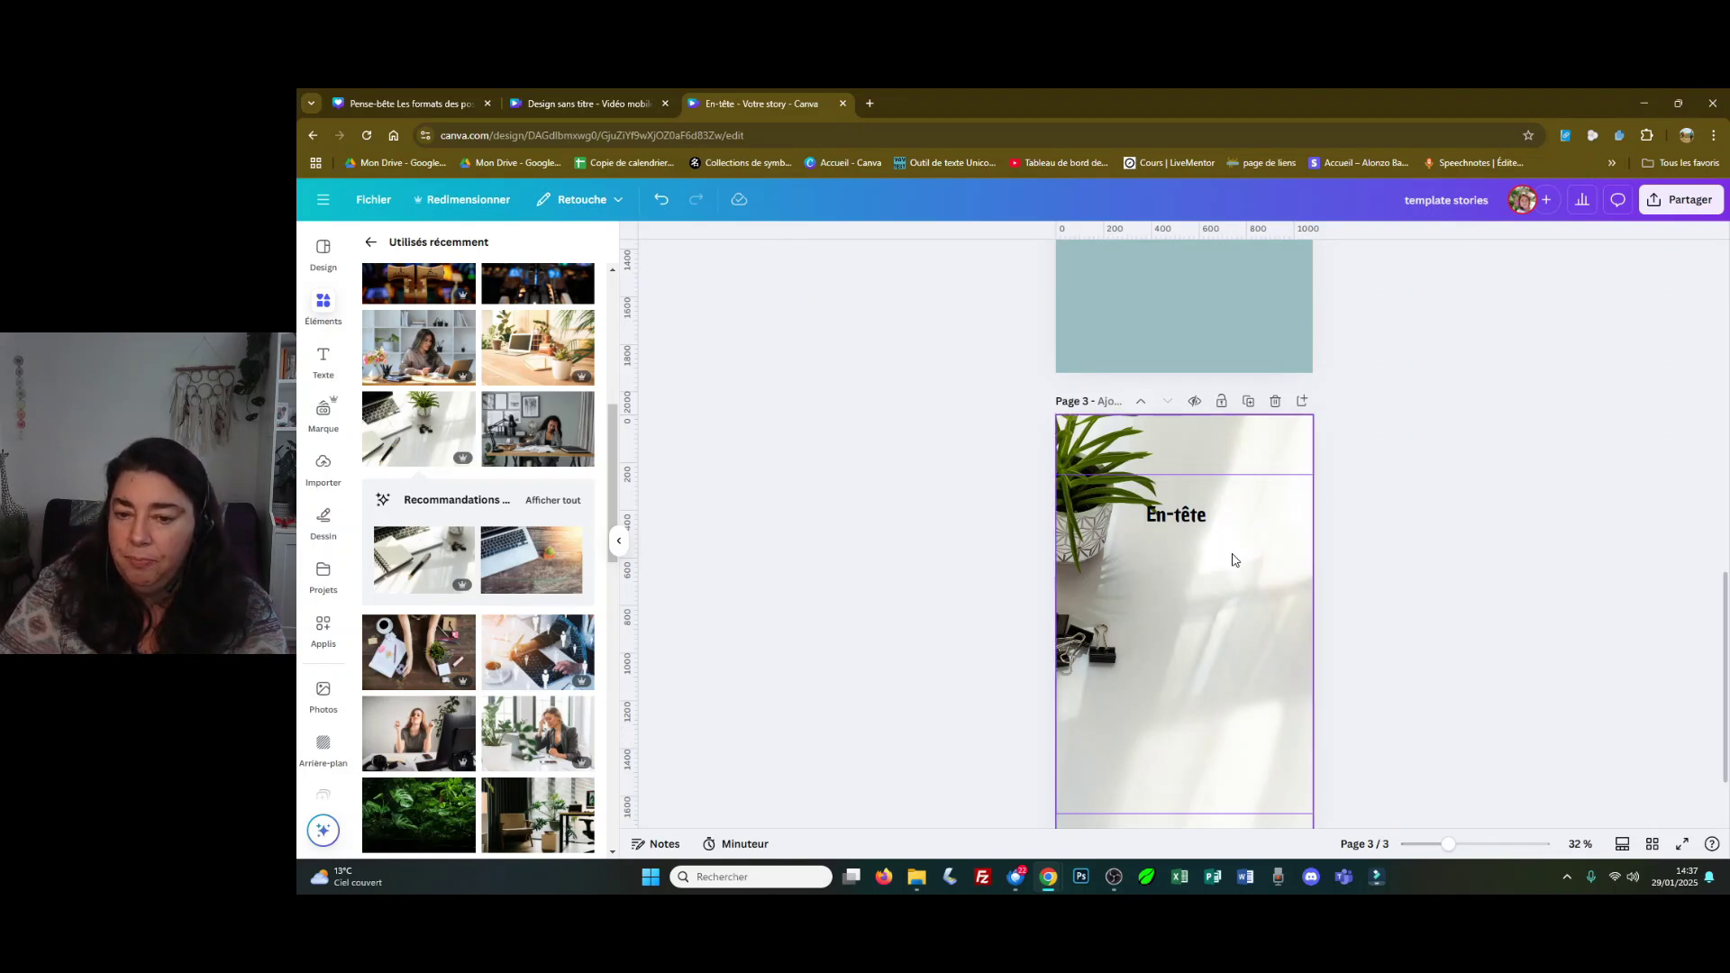
{"action": "scroll", "coordinate": [1253, 589], "scroll_direction": "up", "scroll_amount": 10}
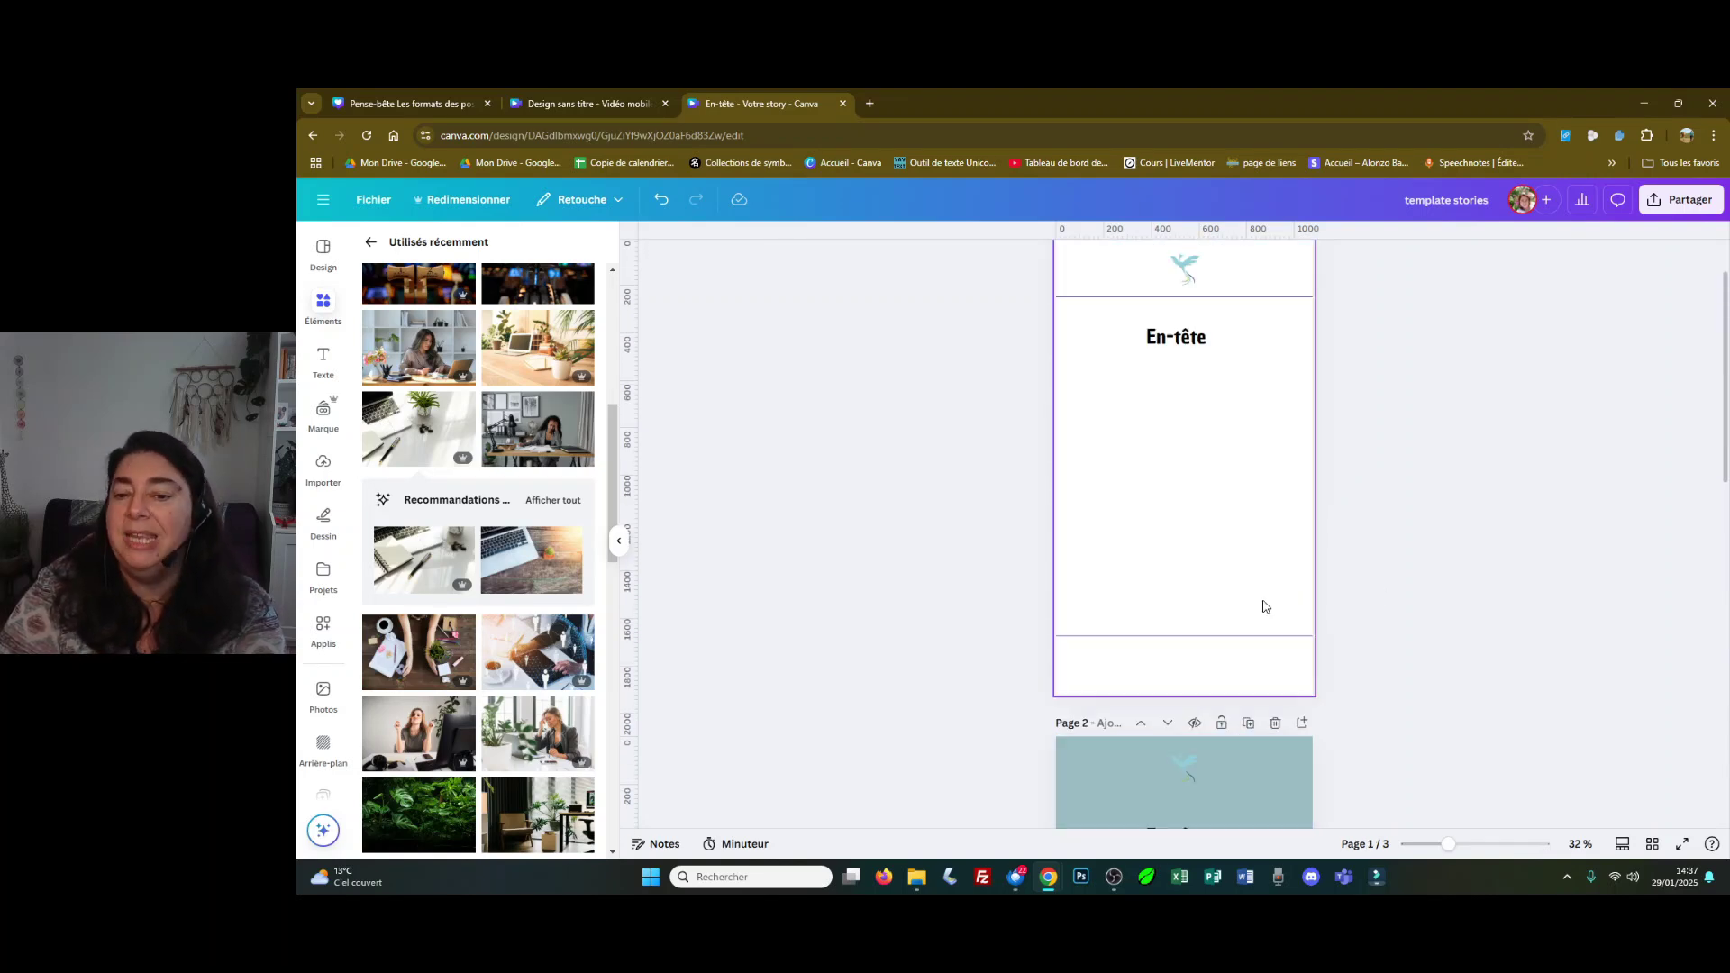
{"action": "scroll", "coordinate": [1271, 607], "scroll_direction": "up", "scroll_amount": 1}
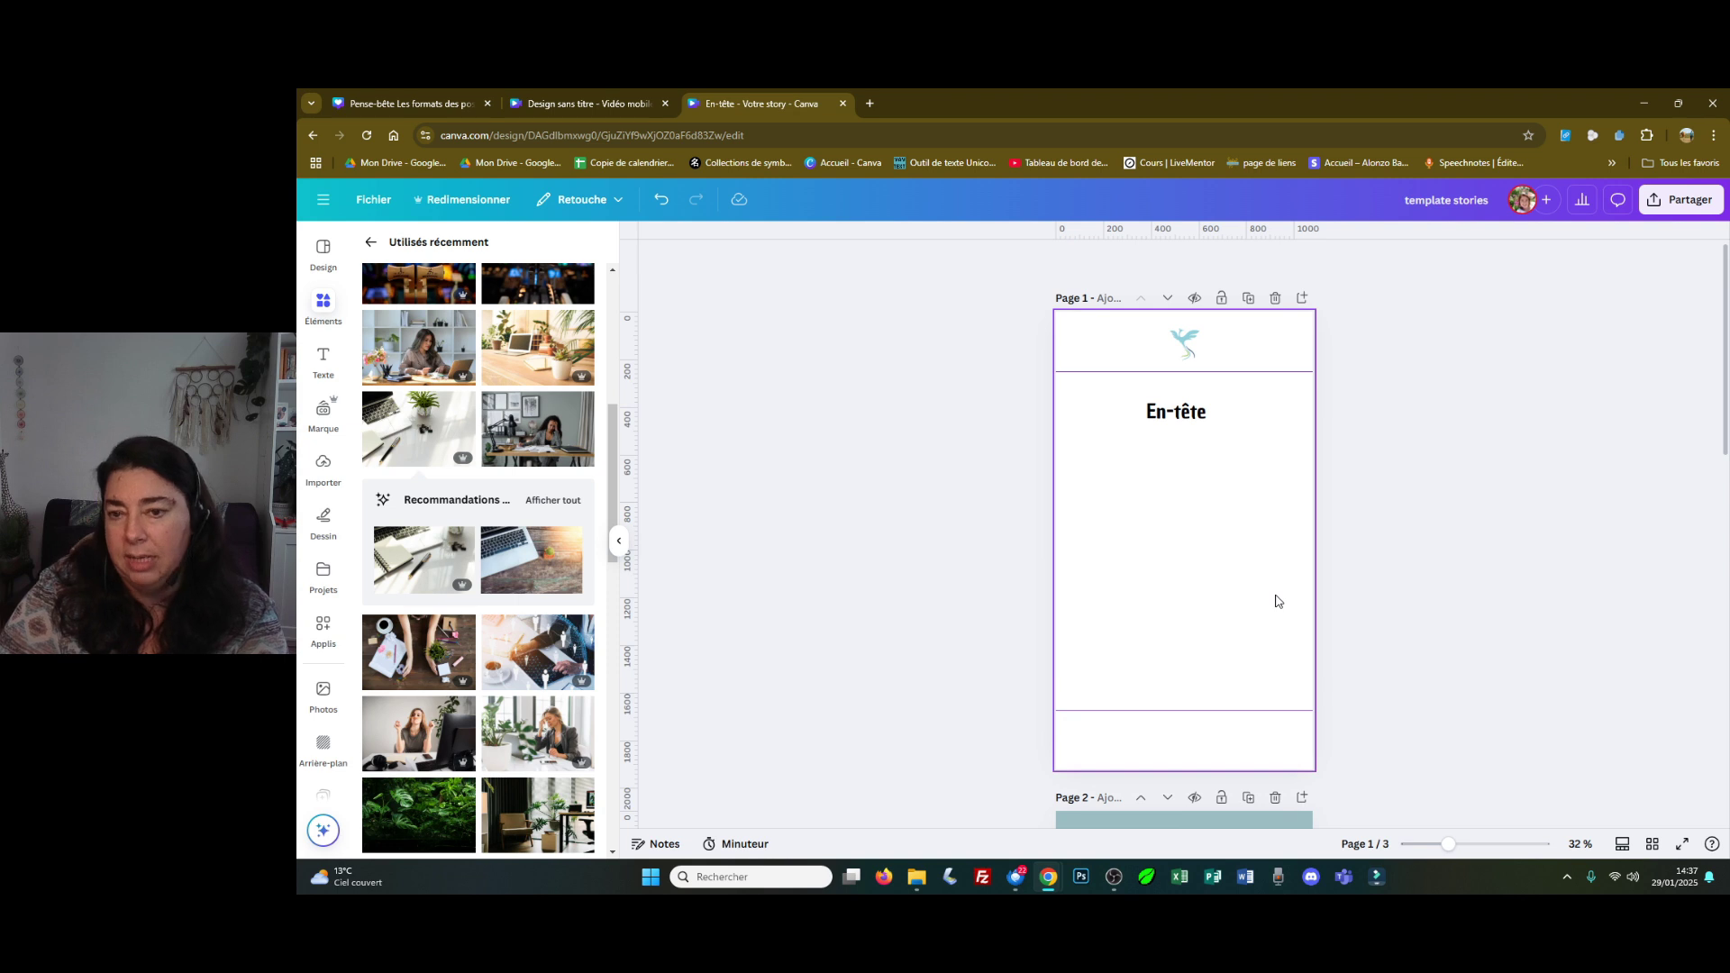
{"action": "scroll", "coordinate": [1216, 599], "scroll_direction": "down", "scroll_amount": 4}
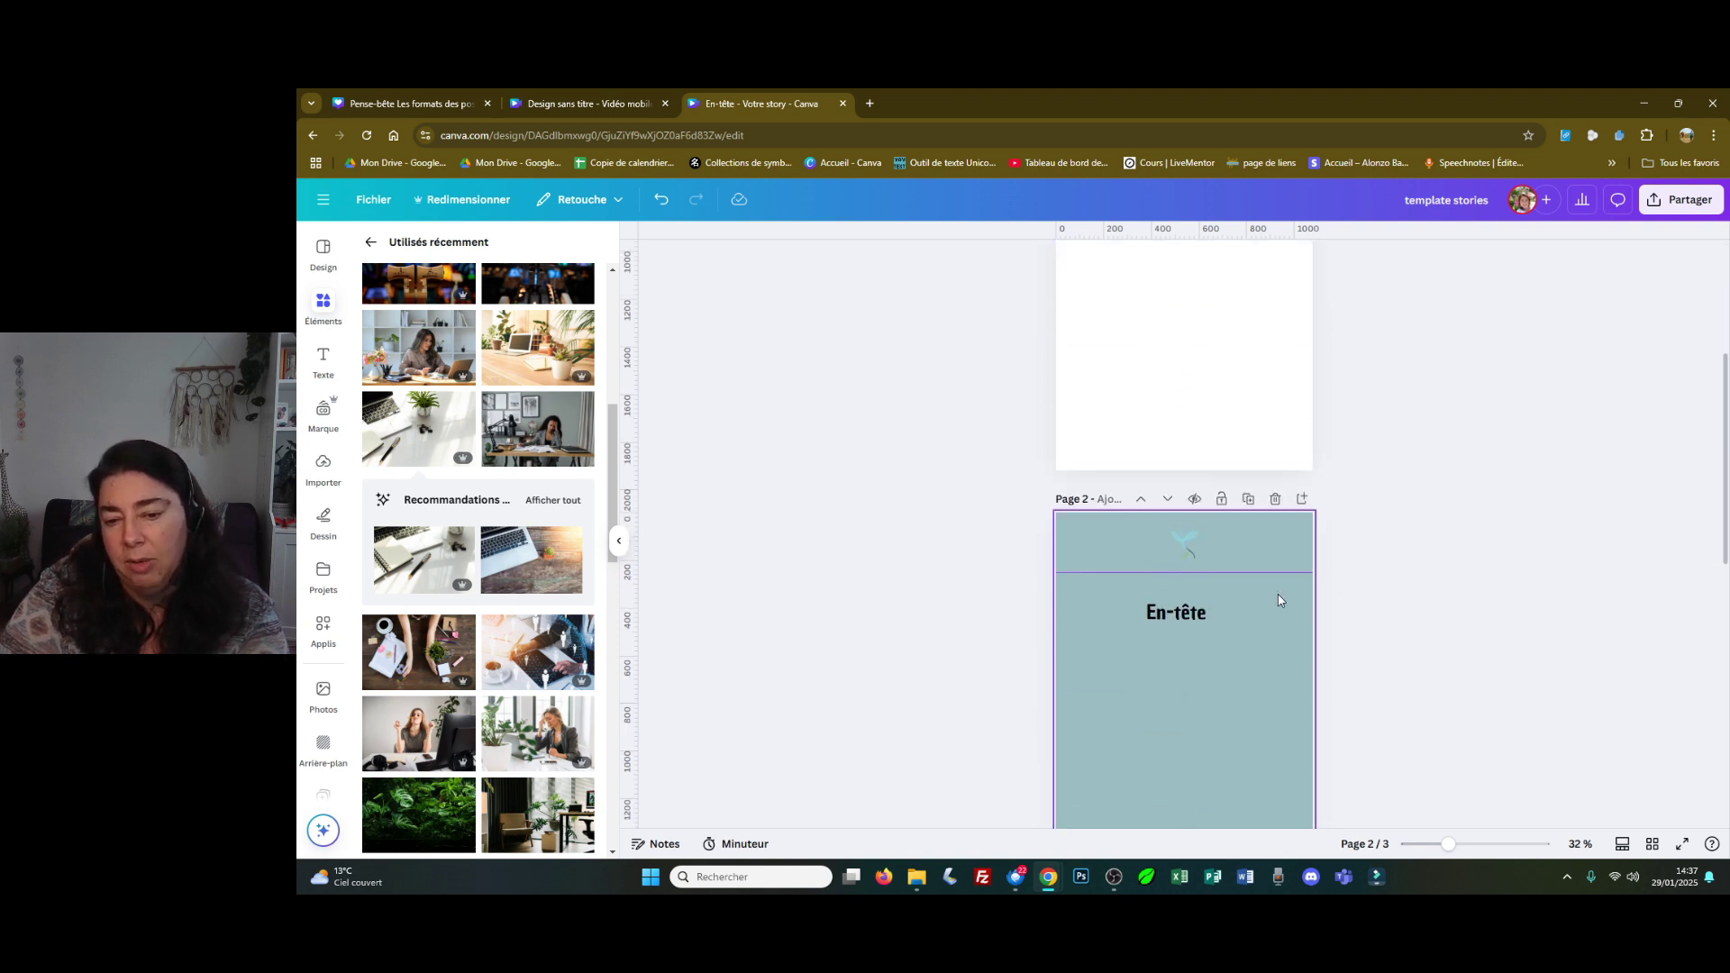
{"action": "scroll", "coordinate": [1284, 601], "scroll_direction": "down", "scroll_amount": 2}
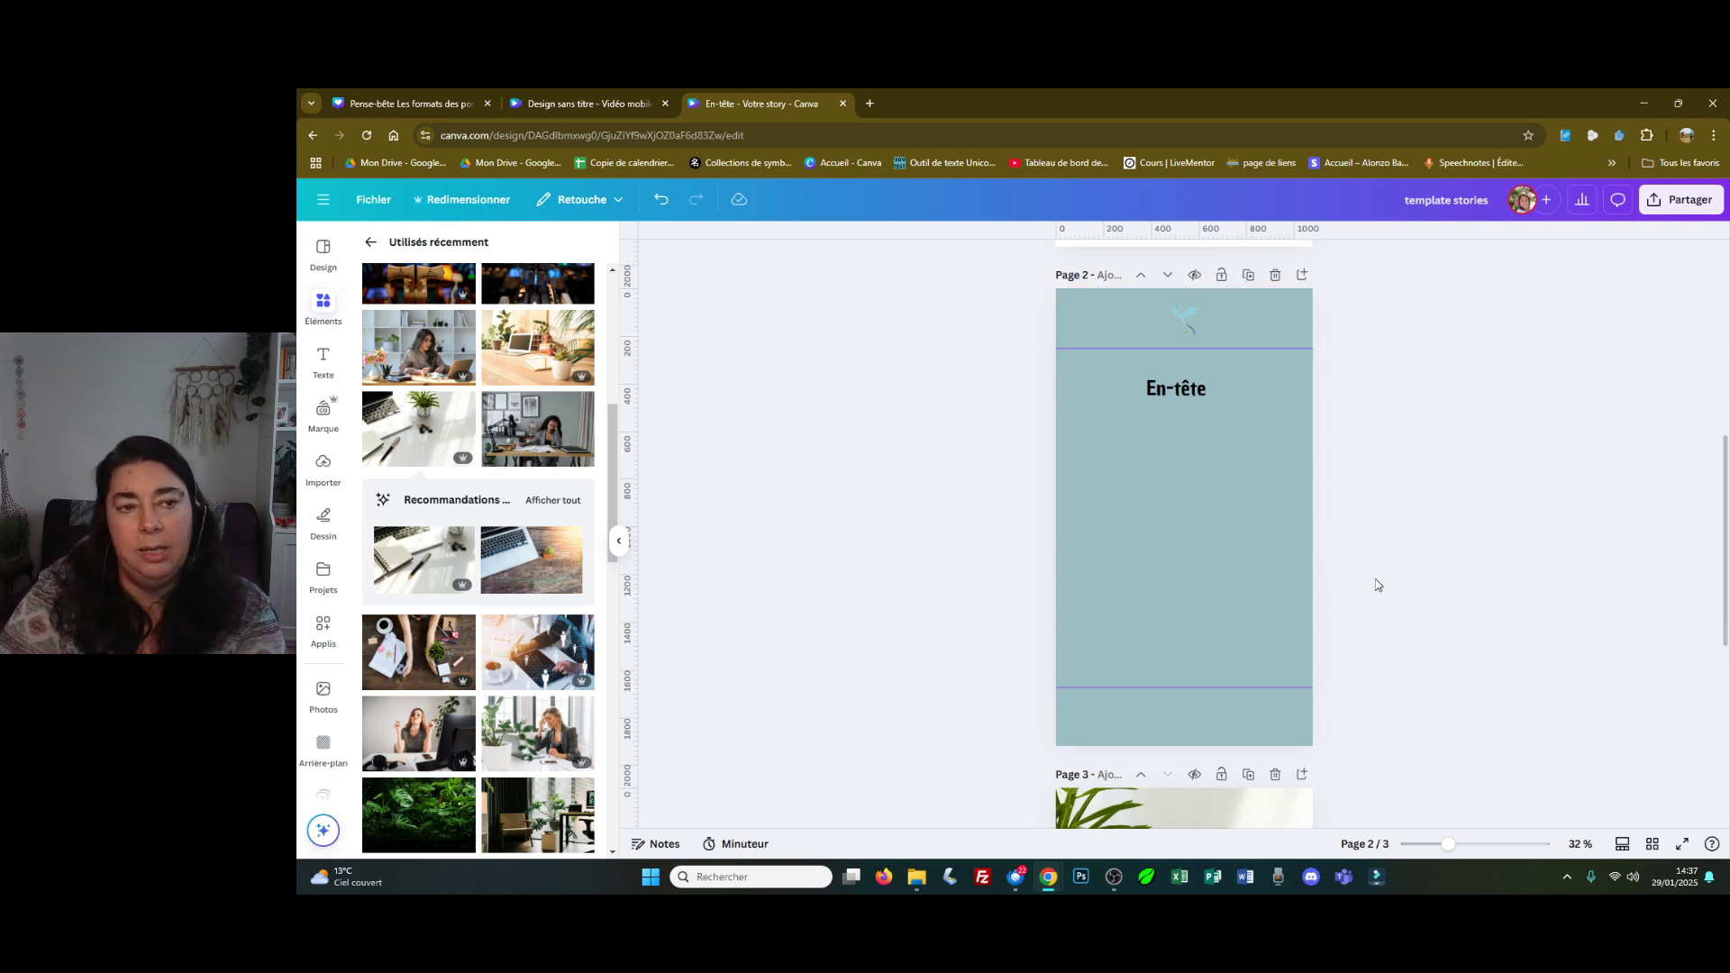
Step: Review the stories safe zone and the pages after it in the format cheat sheet, and return to the stories template
{"action": "left_click", "coordinate": [406, 103]}
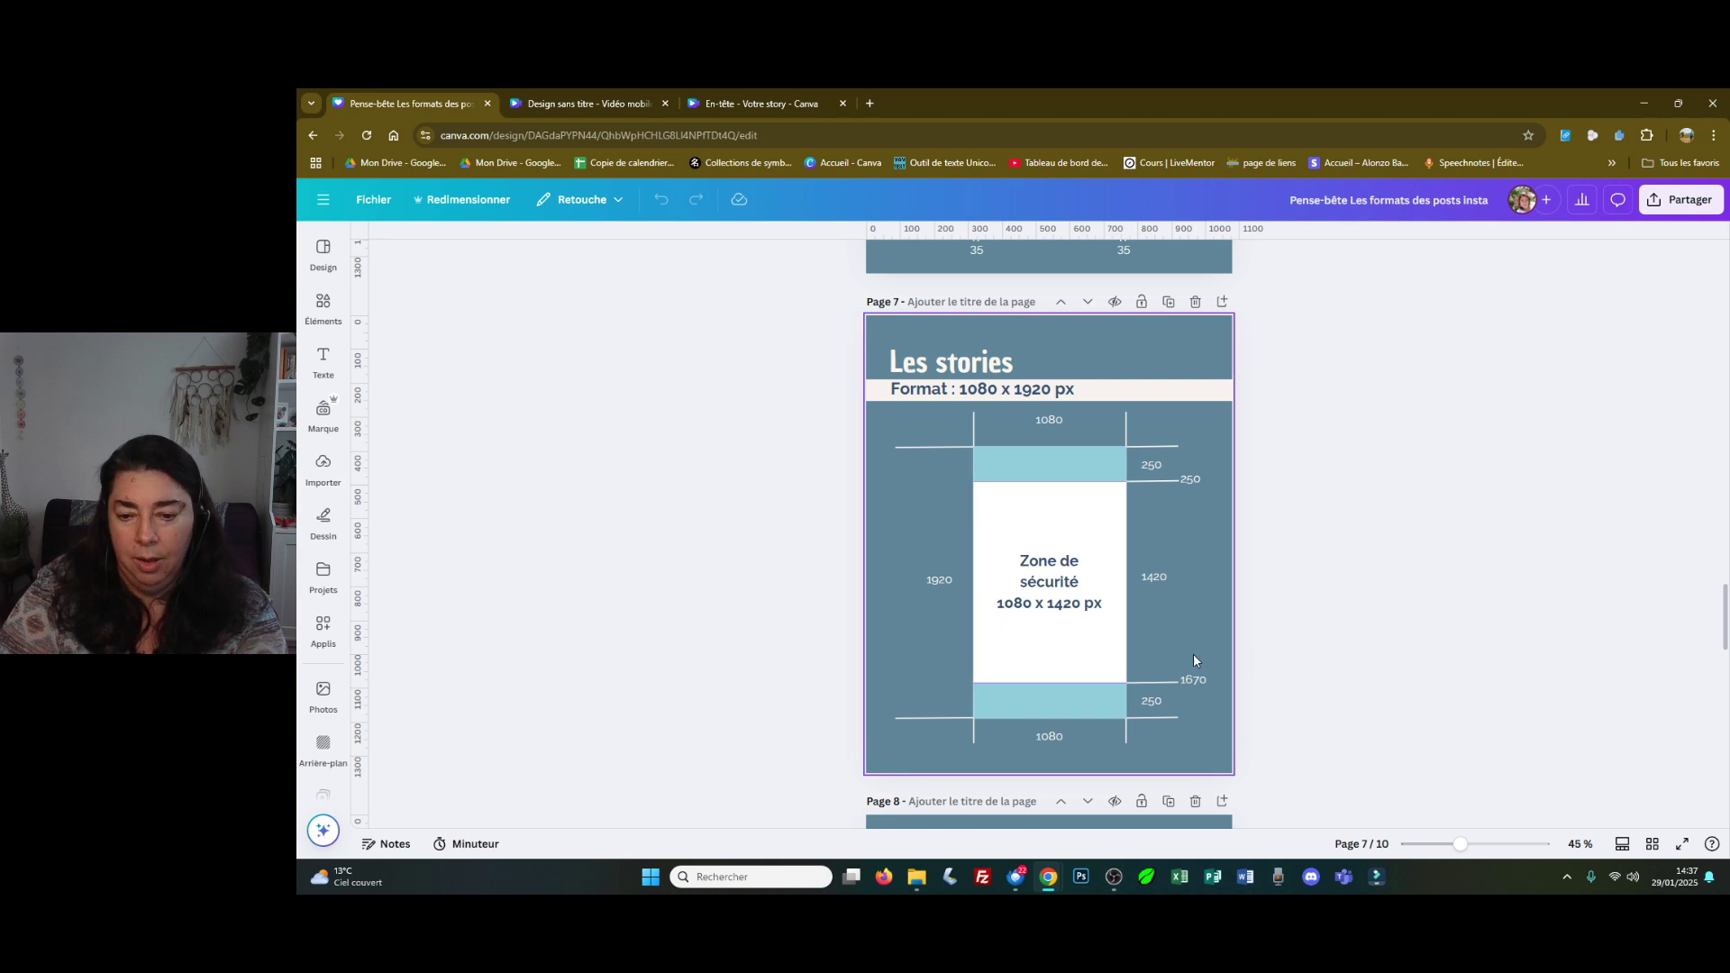
{"action": "scroll", "coordinate": [1044, 426], "scroll_direction": "down", "scroll_amount": 6}
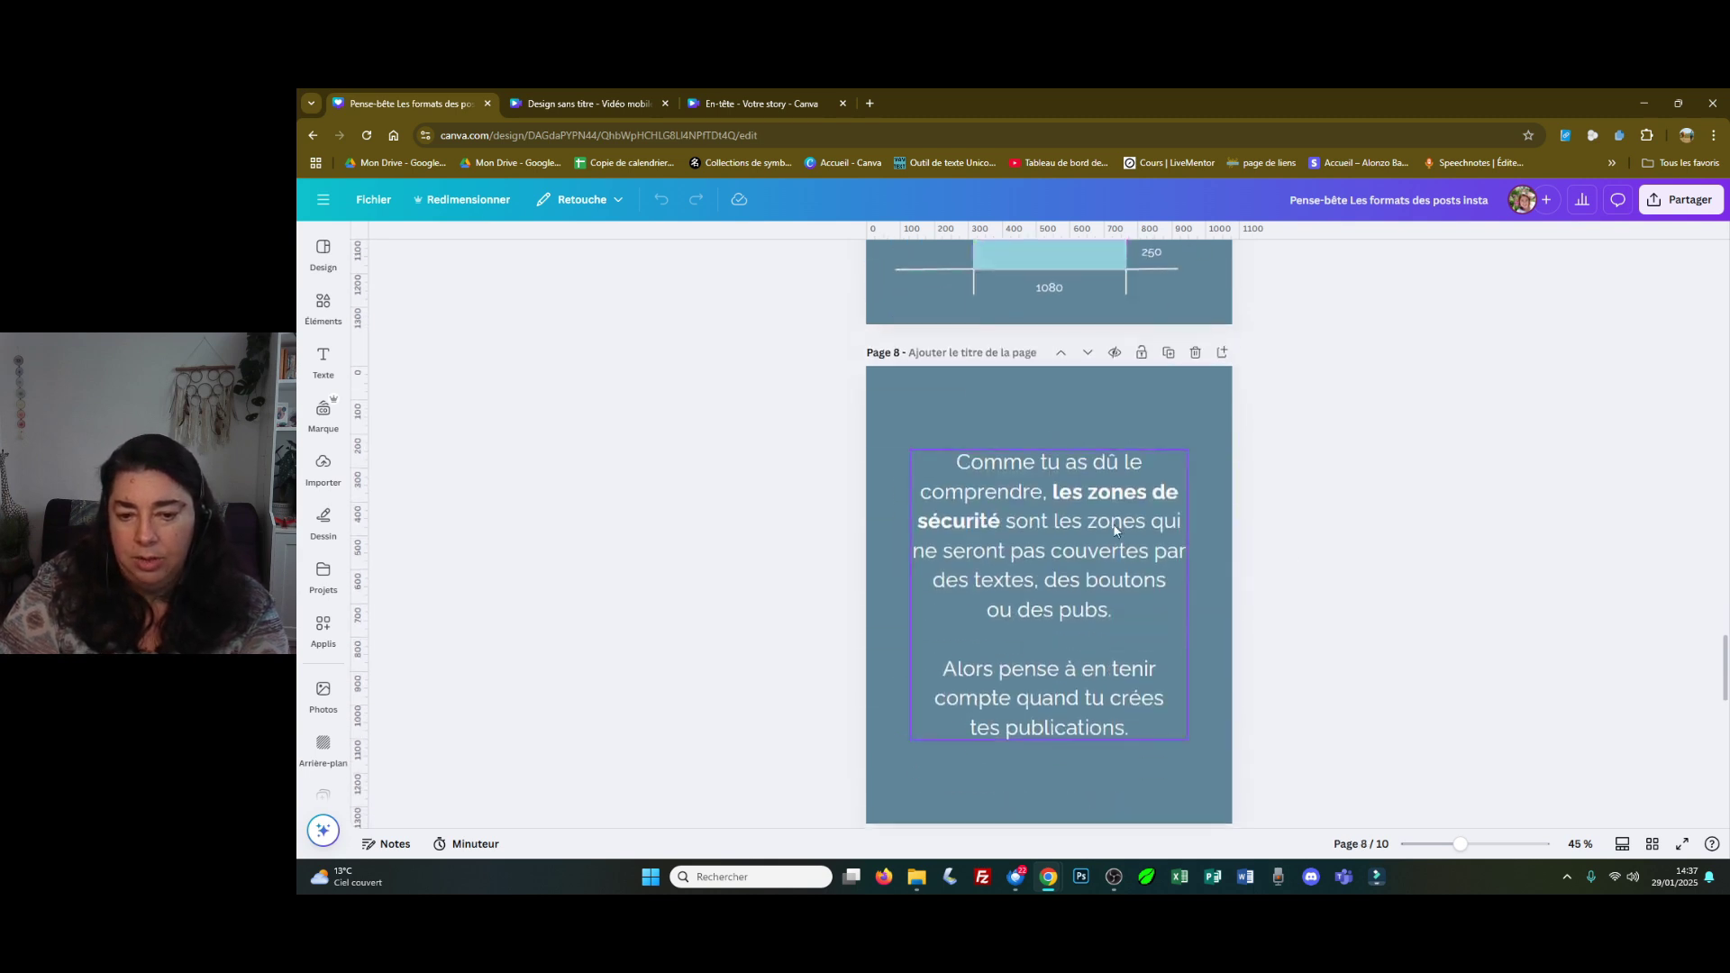
{"action": "scroll", "coordinate": [1115, 531], "scroll_direction": "down", "scroll_amount": 4}
{"action": "scroll", "coordinate": [1115, 530], "scroll_direction": "up", "scroll_amount": 14}
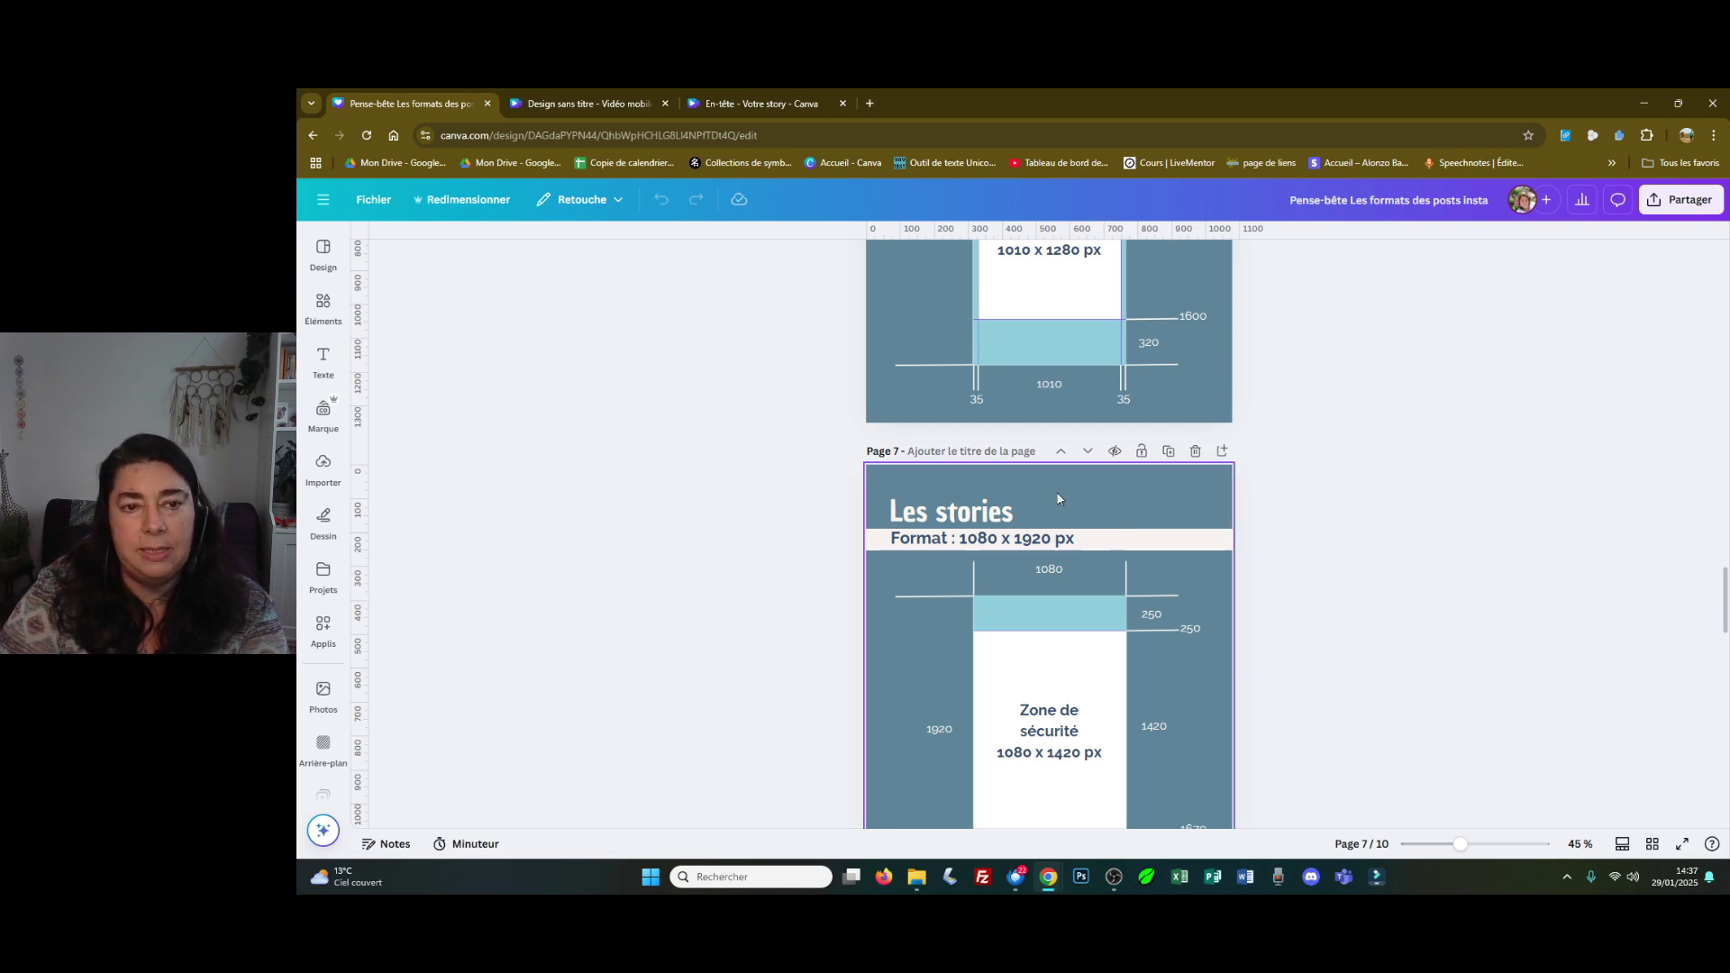
{"action": "key", "text": "ctrl+Tab"}
{"action": "key", "text": "ctrl+Tab"}
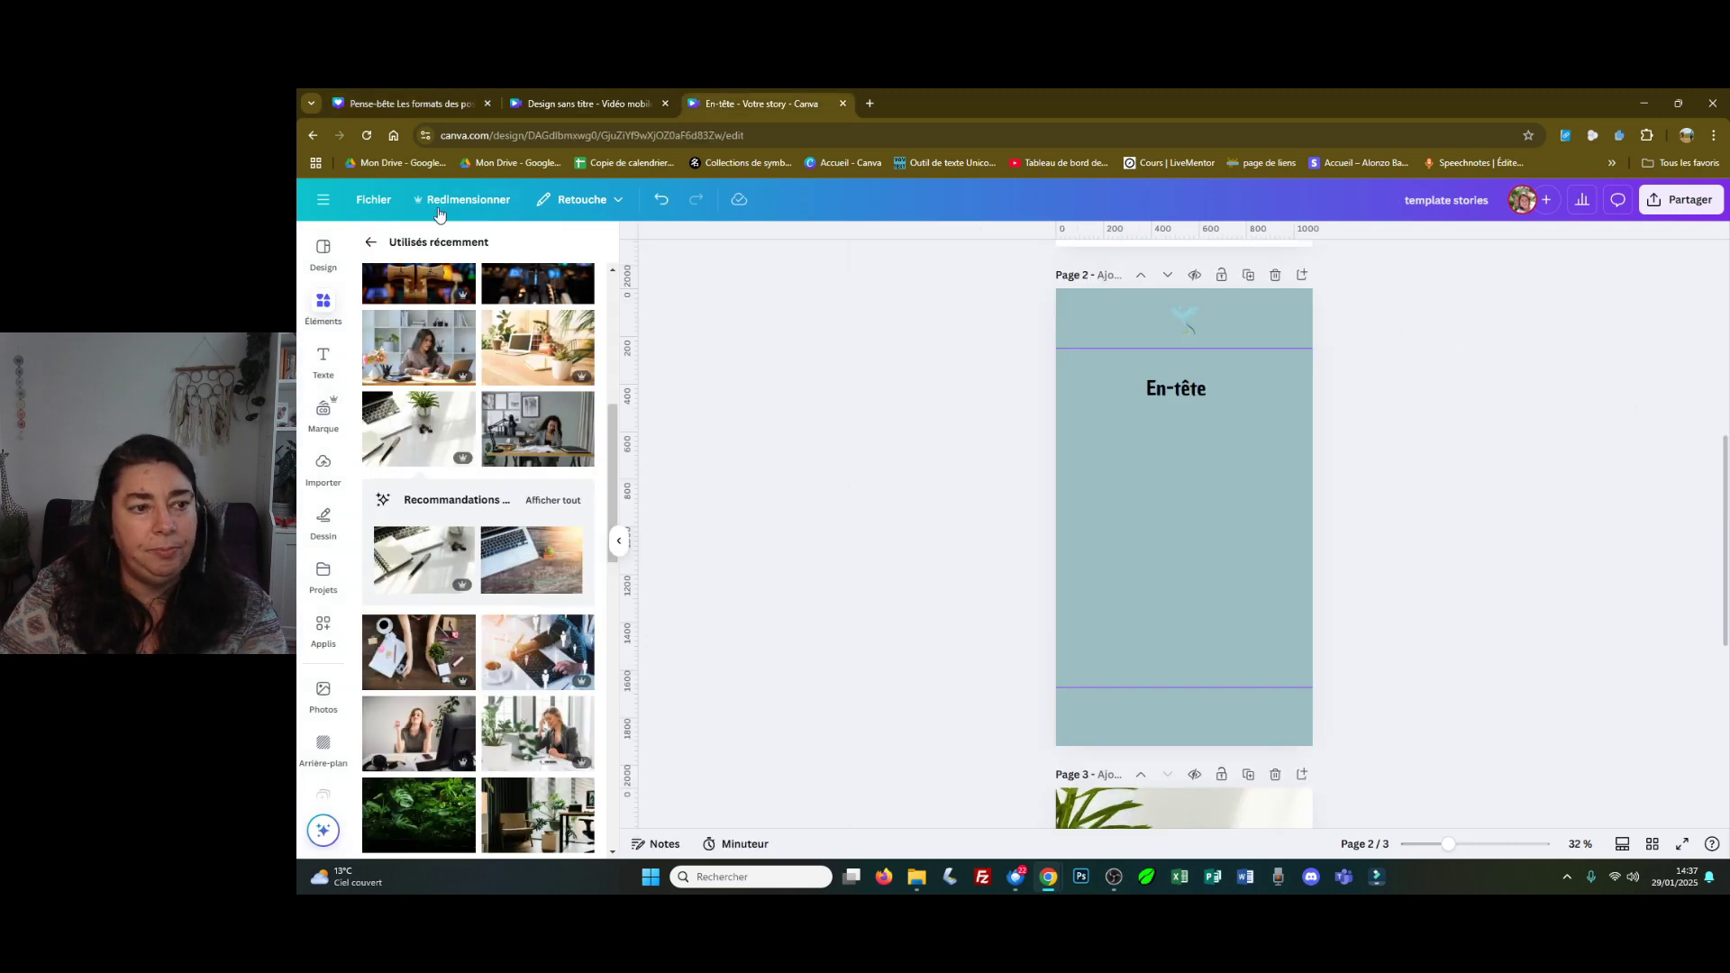
{"action": "left_click", "coordinate": [330, 204]}
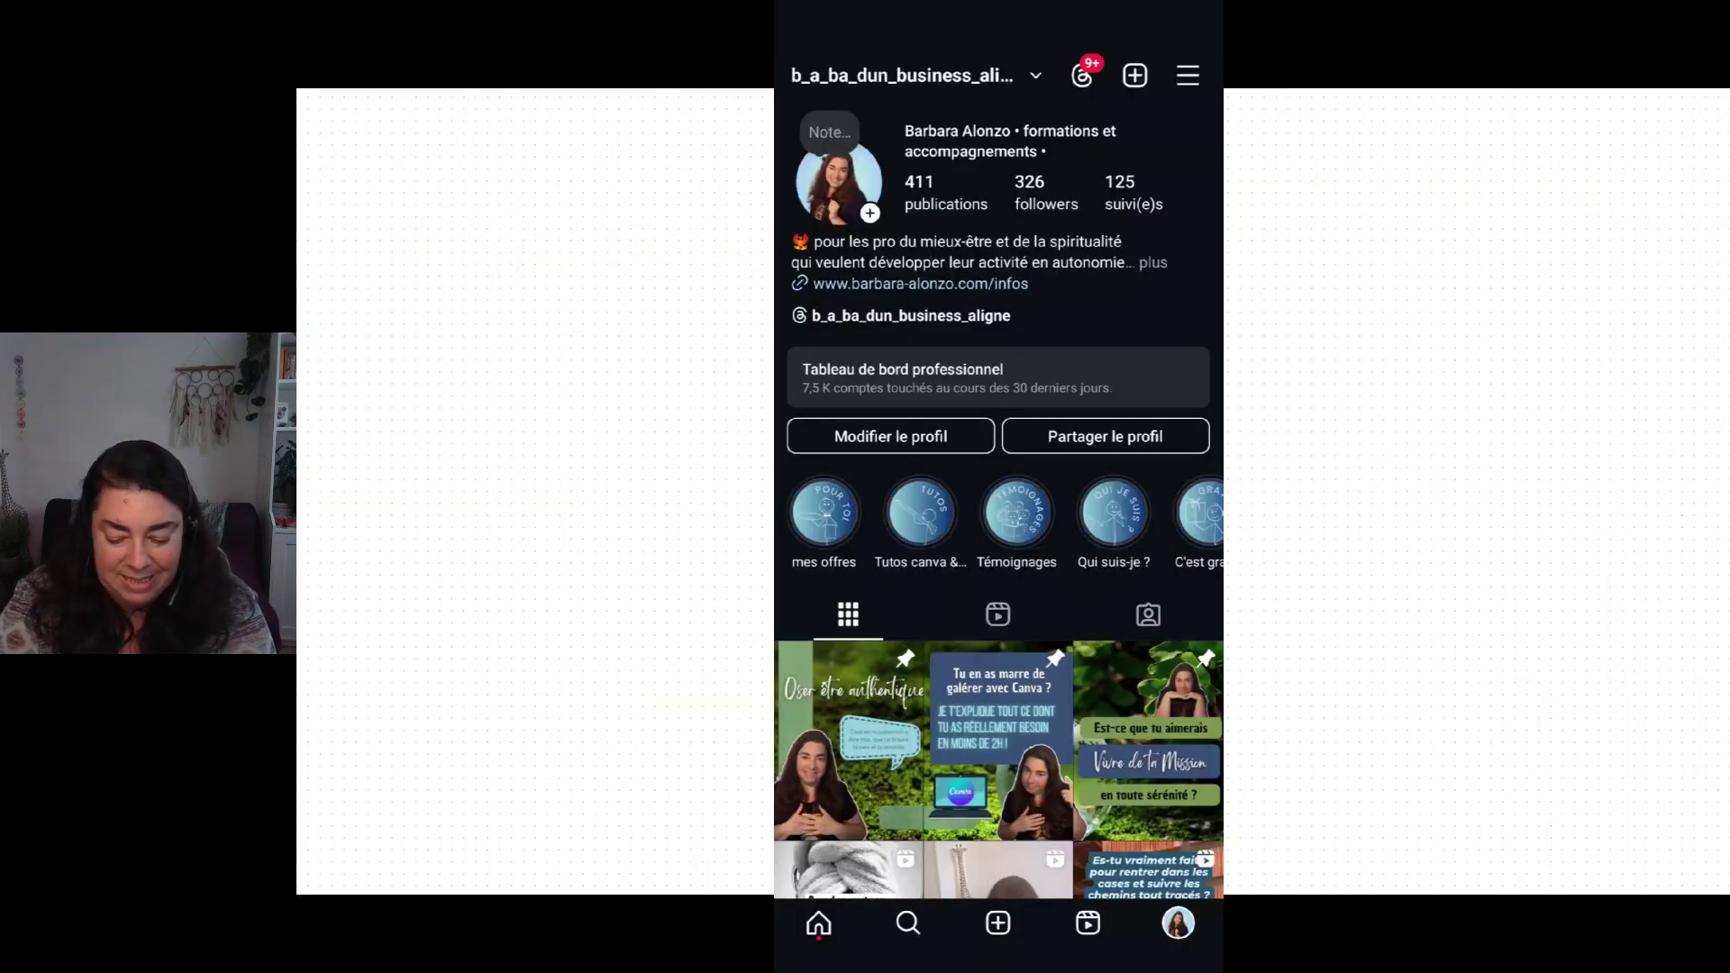
Step: On the Instagram profile, fit the grid preview of the pinned "Oser être authentique" post with a black background
{"action": "scroll", "coordinate": [999, 540], "scroll_direction": "down", "scroll_amount": 5}
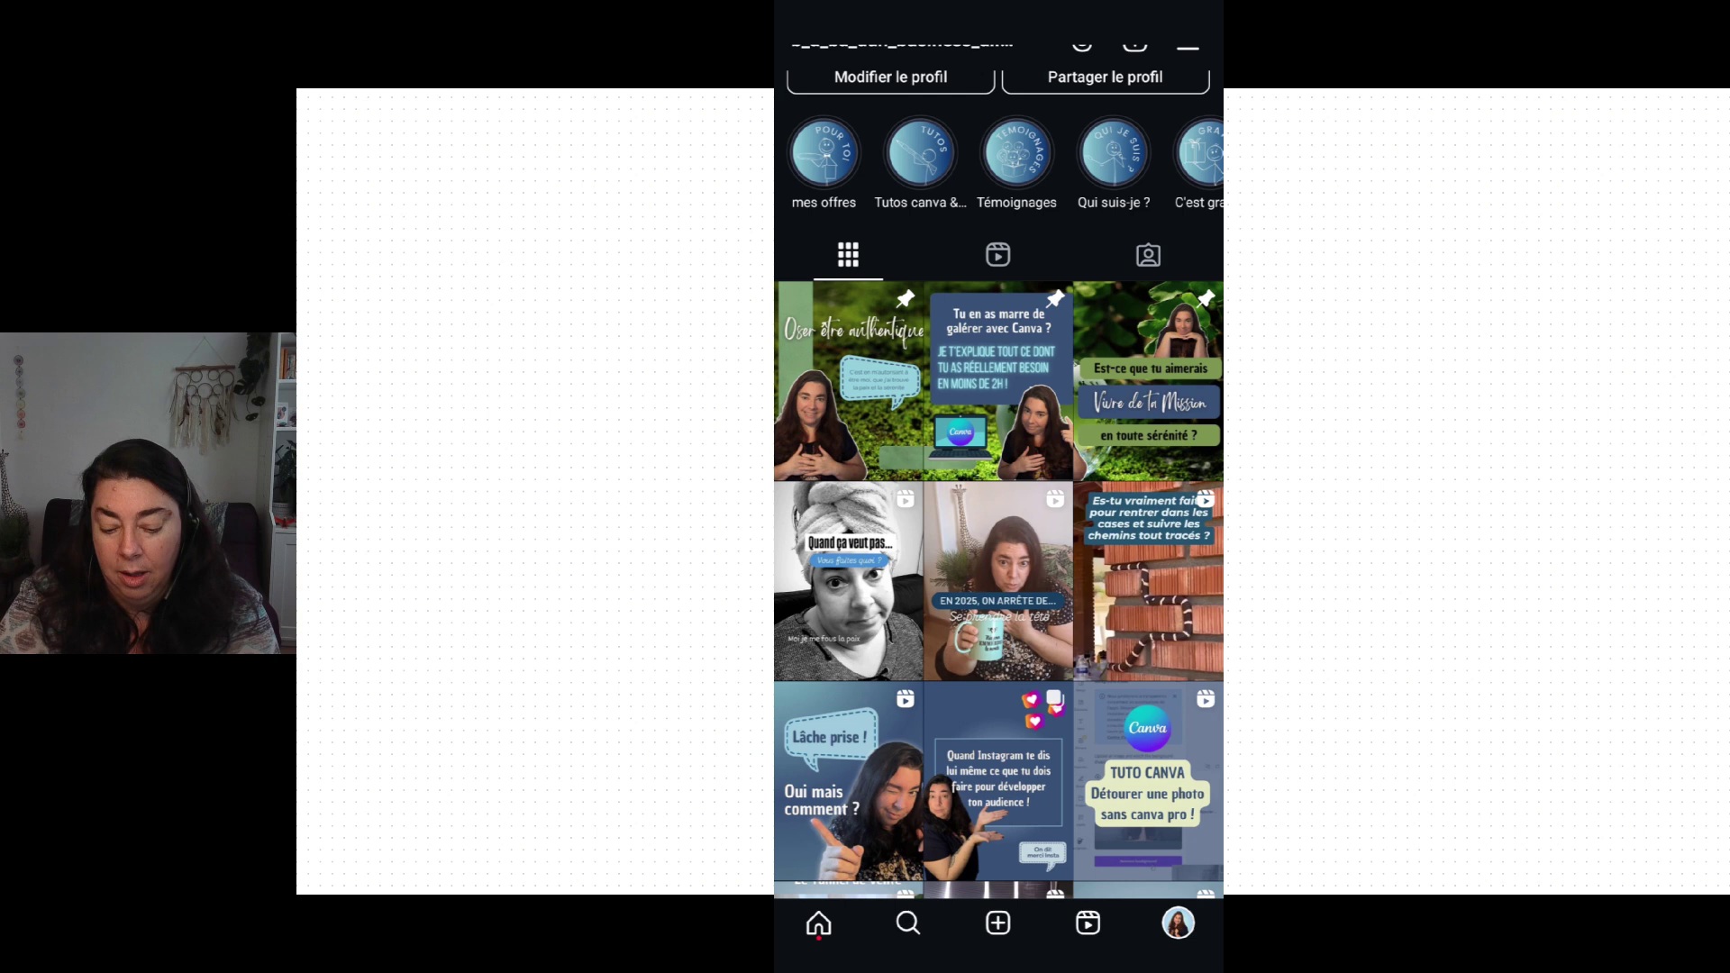
{"action": "left_click", "coordinate": [610, 649]}
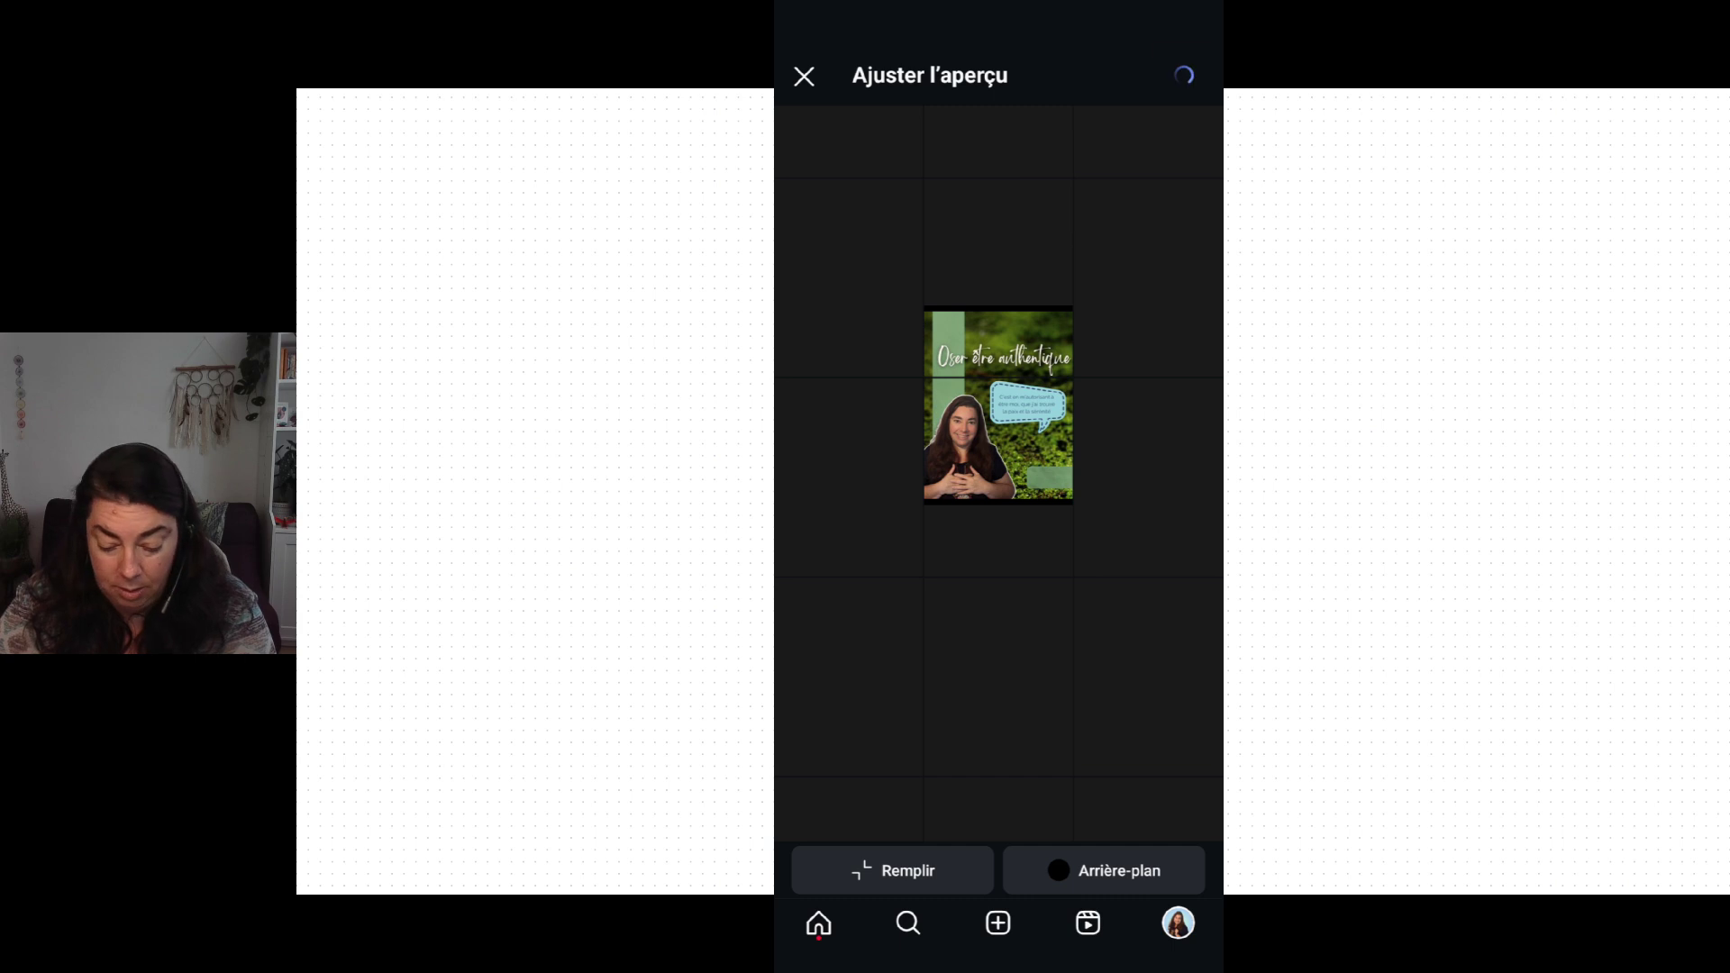
Step: Adjust the preview of the pinned "Tu en as marre de galérer avec Canva ?" post to fit whole on a black background
{"action": "scroll", "coordinate": [999, 503], "scroll_direction": "down", "scroll_amount": 5}
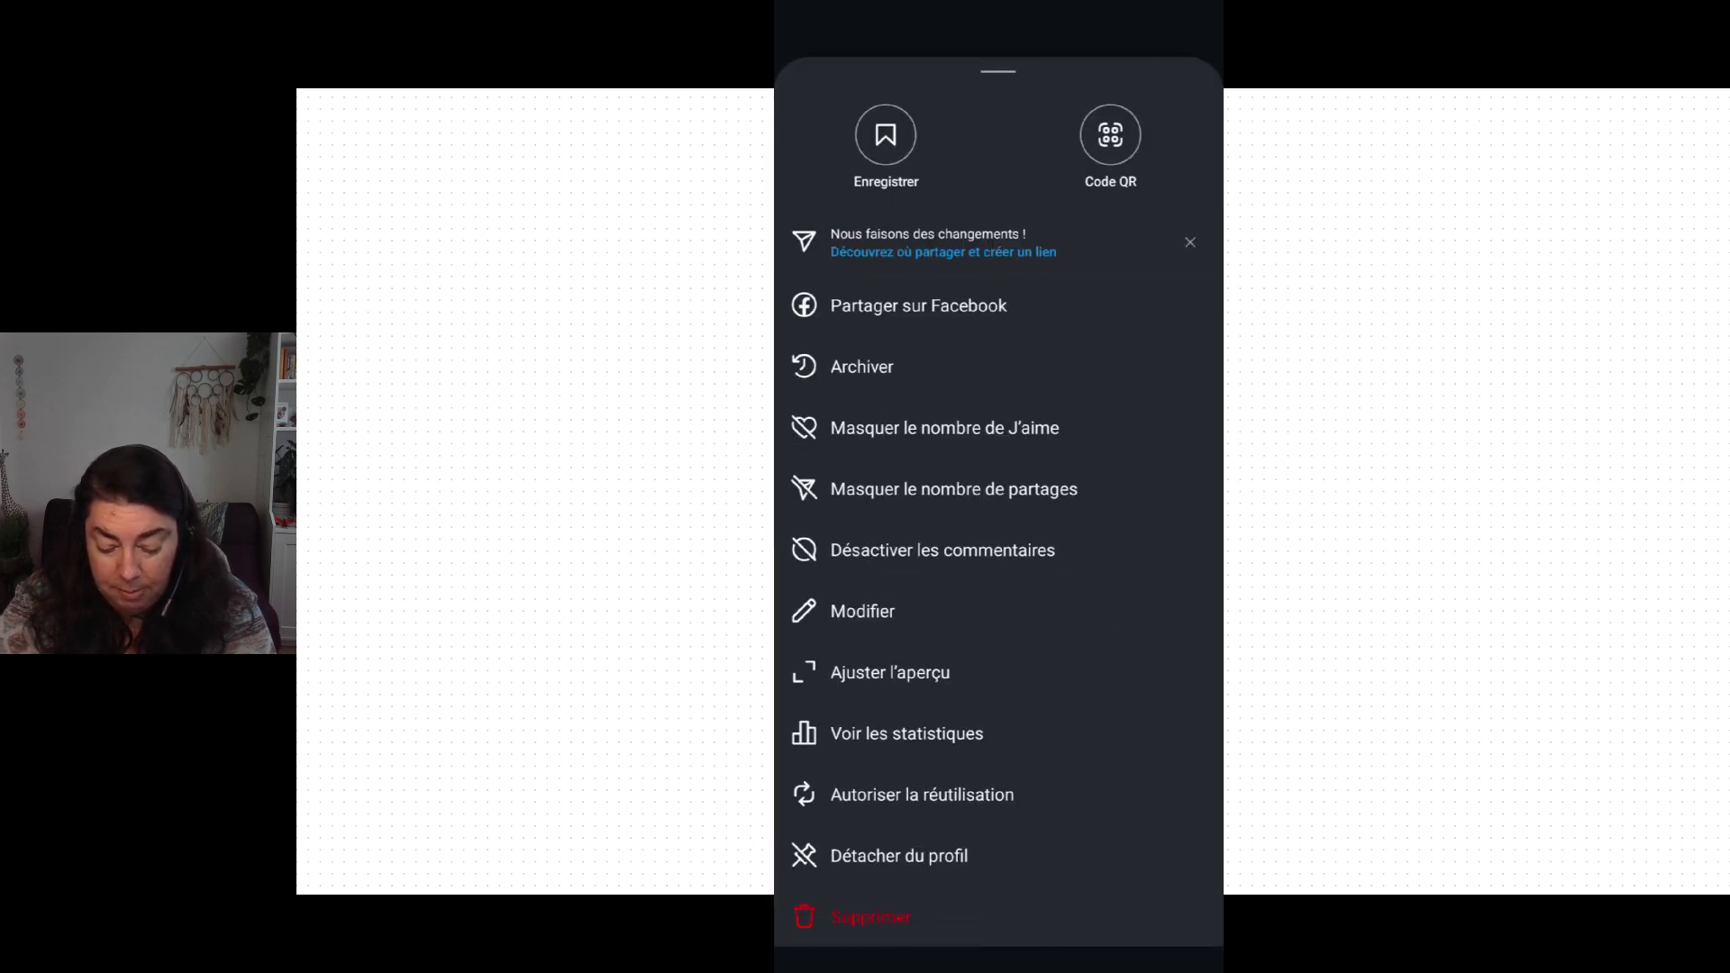
{"action": "left_click", "coordinate": [890, 673]}
{"action": "left_click", "coordinate": [892, 870]}
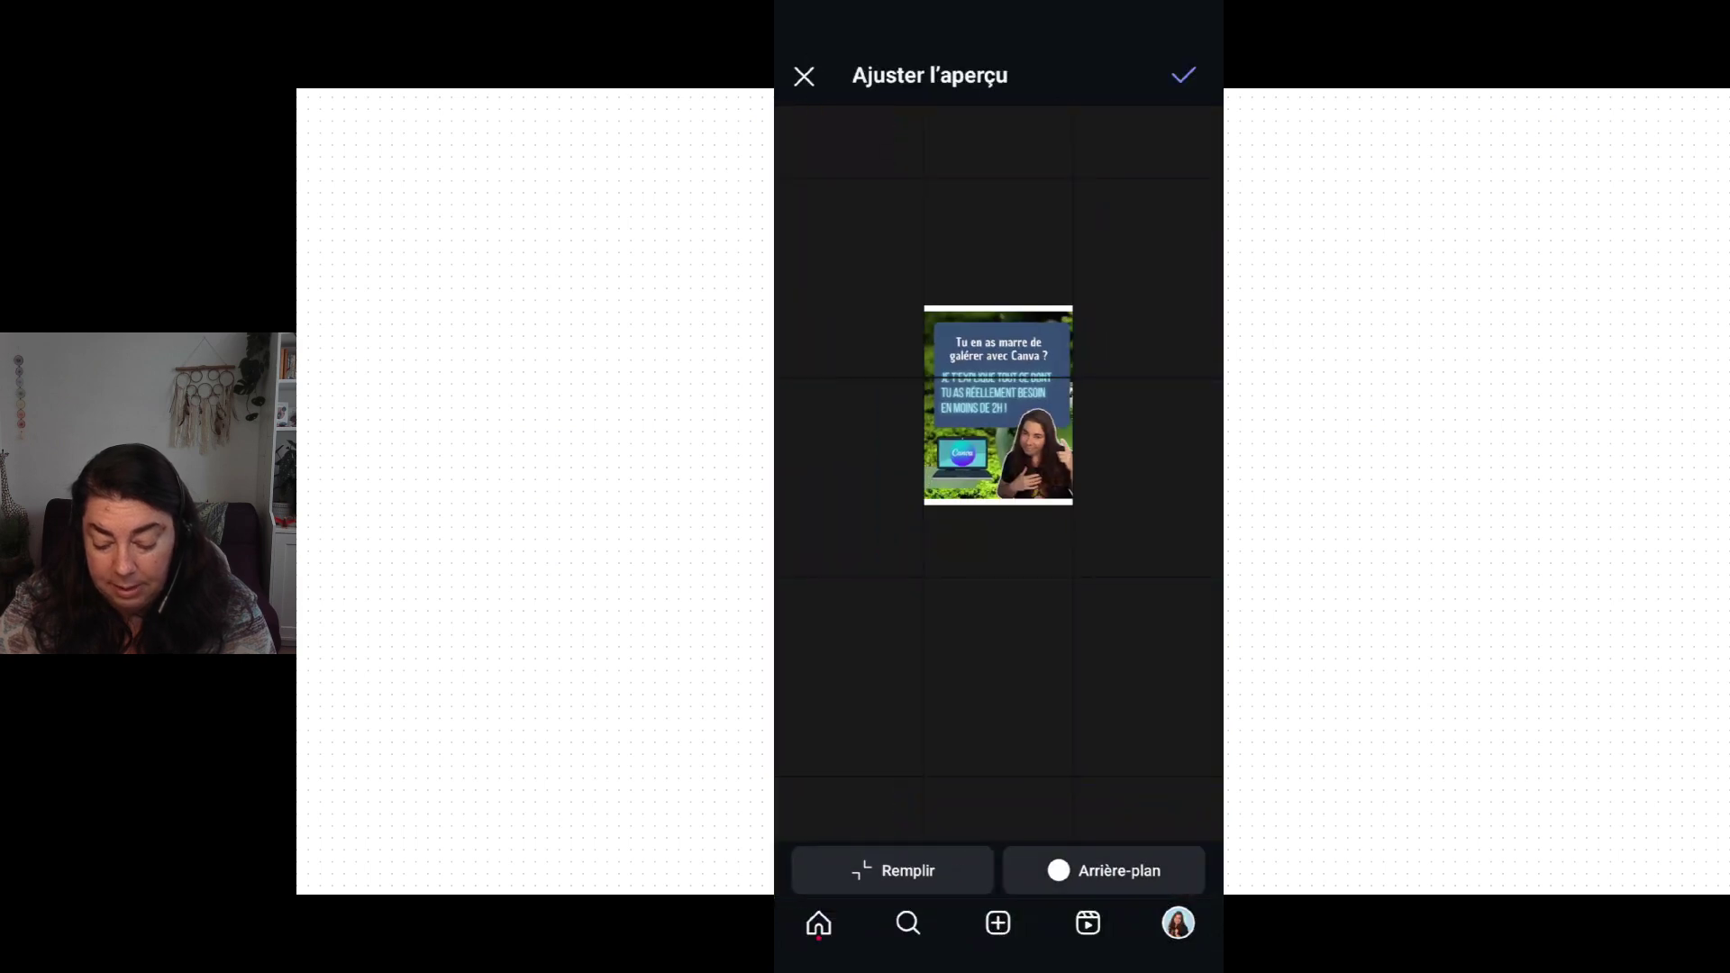
{"action": "left_click", "coordinate": [1184, 75]}
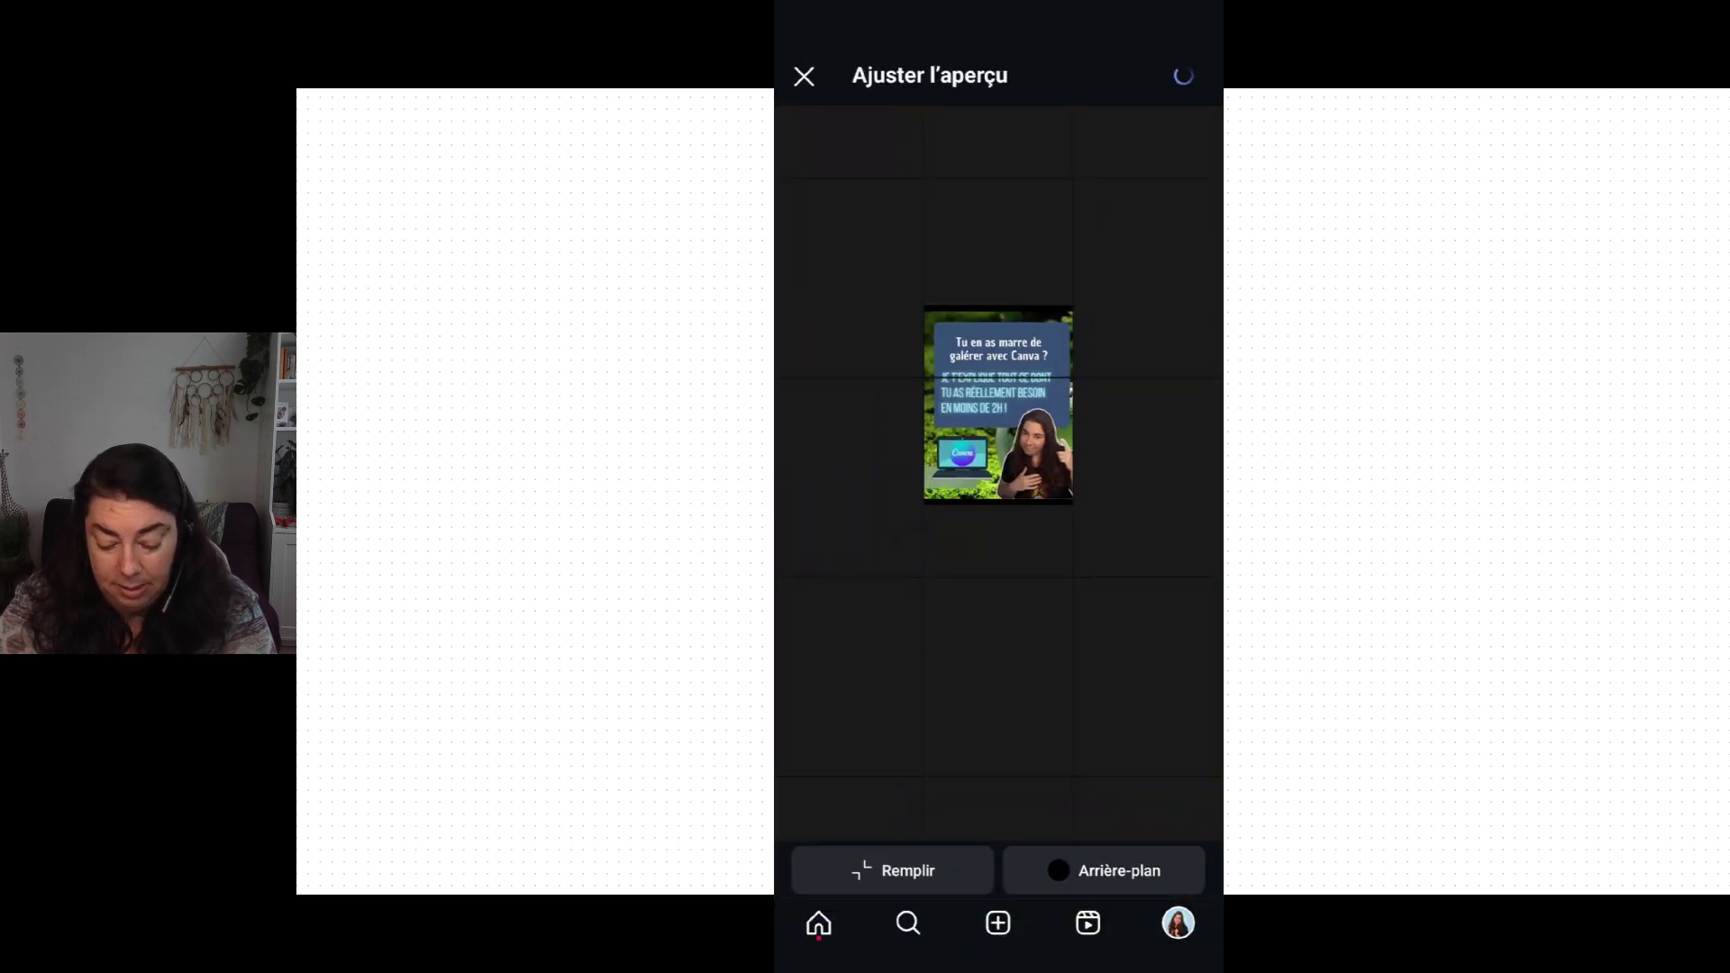
Step: Adjust the preview of the pinned "Vivre de ta Mission" post to fit whole on a black background
{"action": "scroll", "coordinate": [999, 503], "scroll_direction": "up", "scroll_amount": 1}
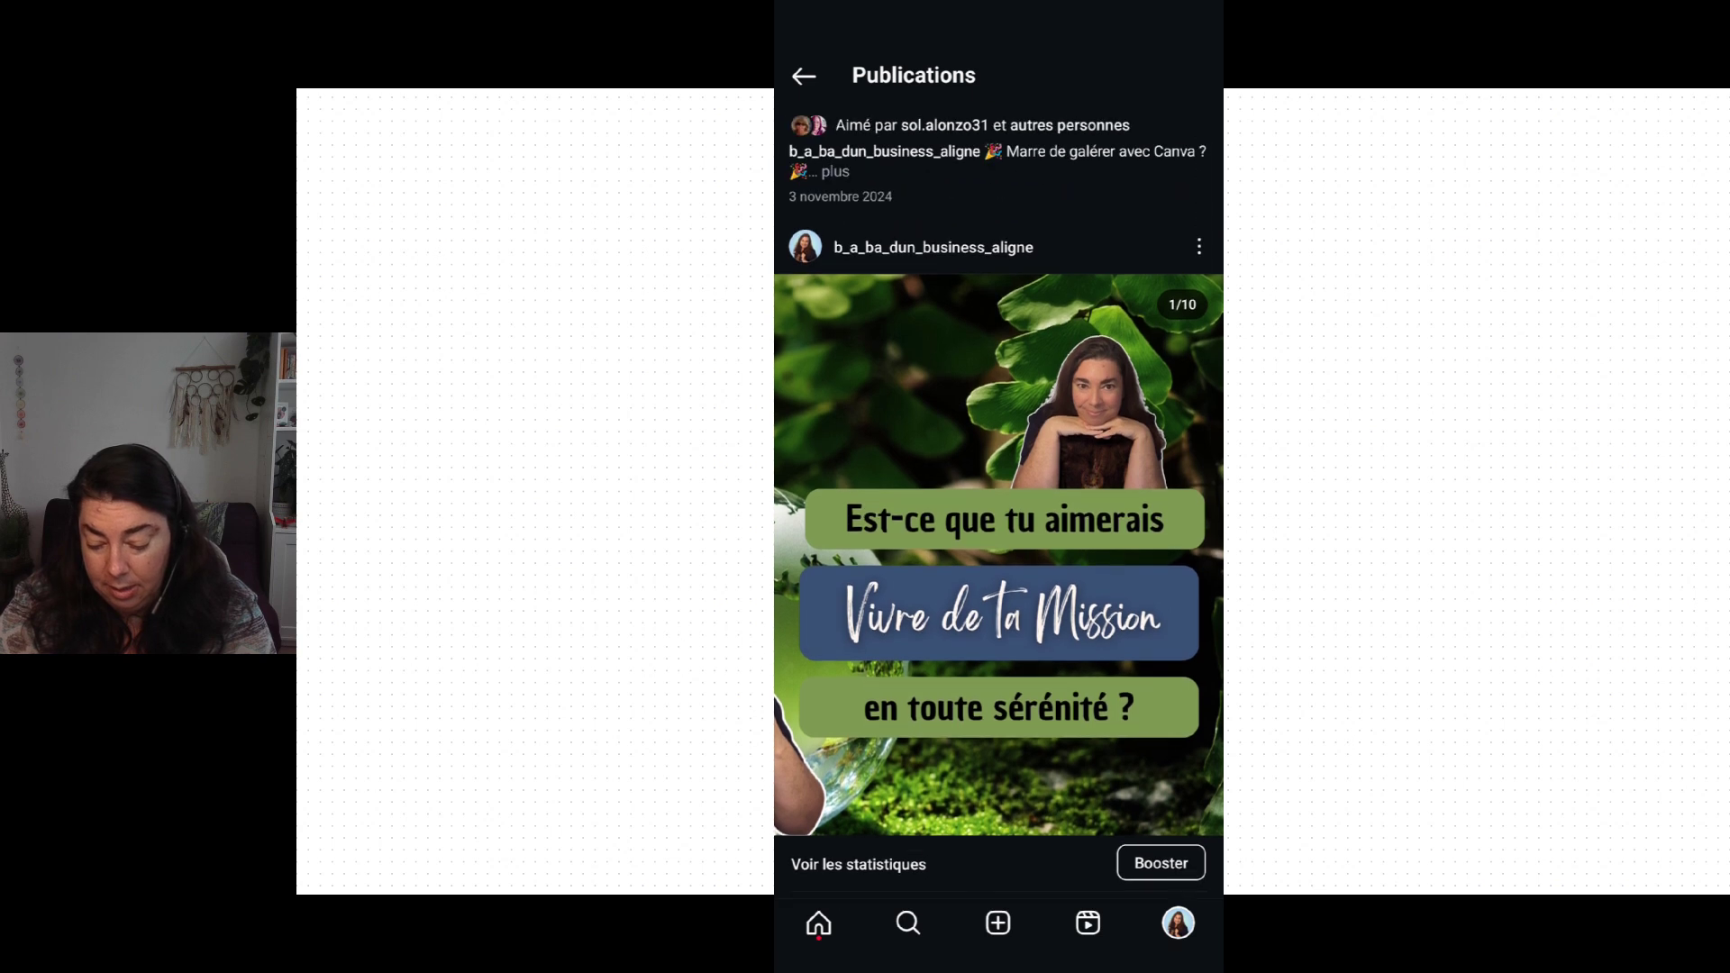
{"action": "left_click", "coordinate": [1199, 246]}
{"action": "key", "text": "Escape"}
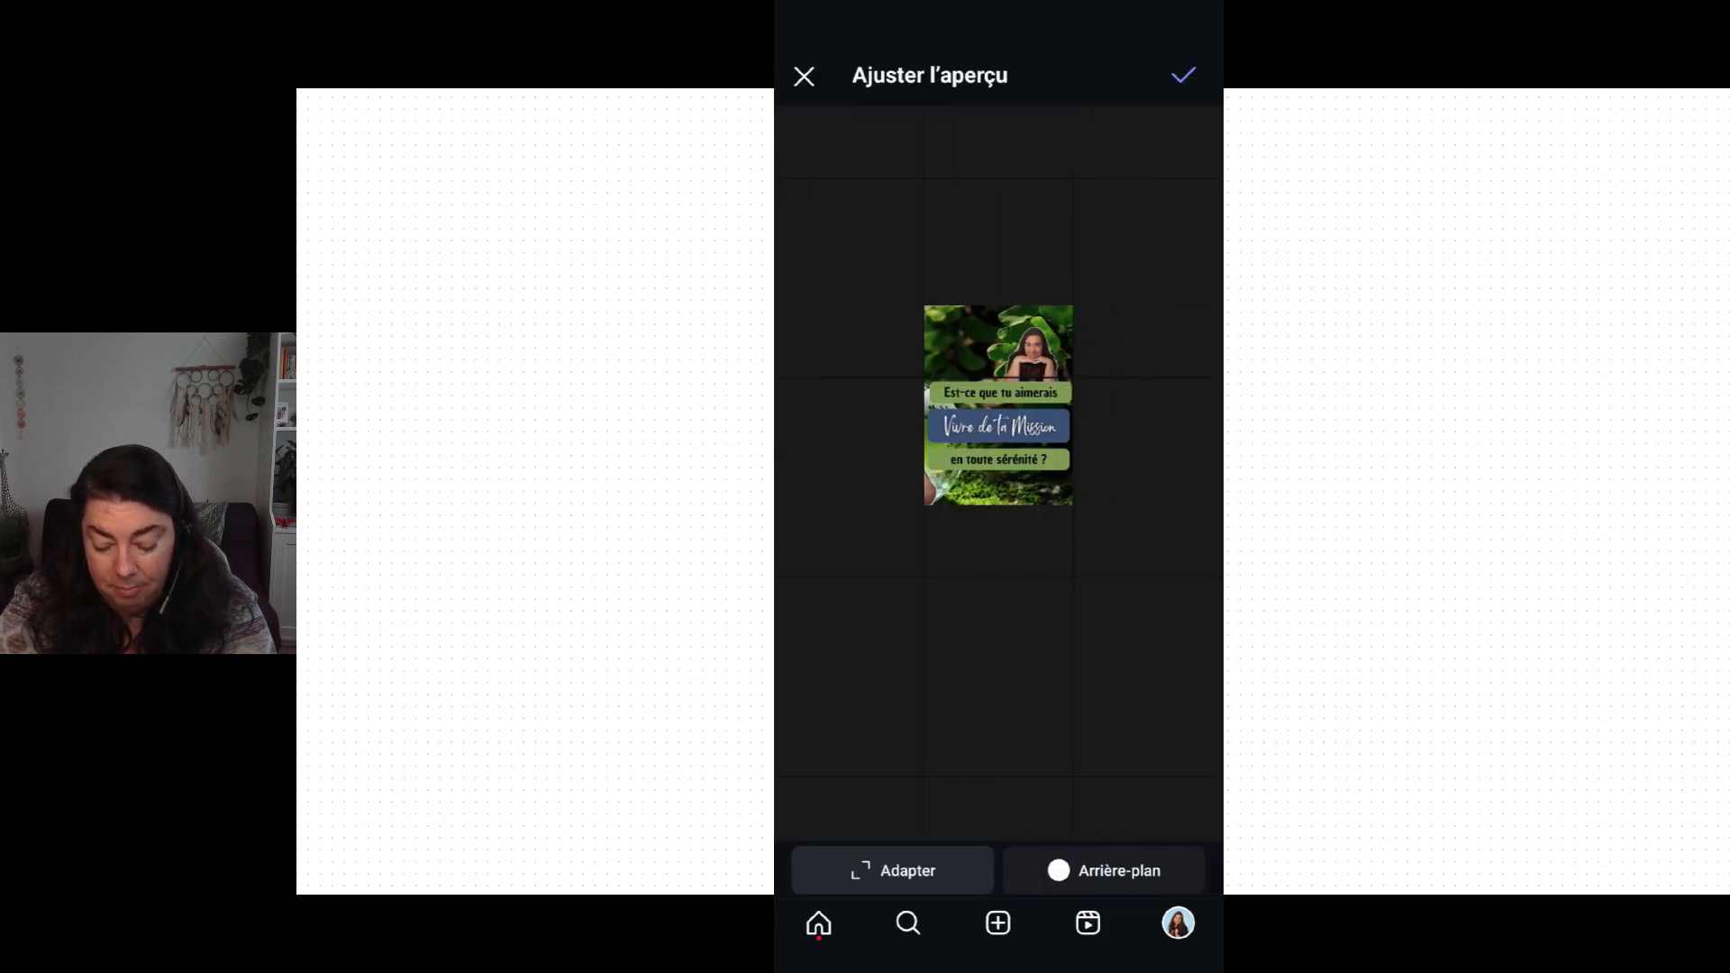
{"action": "left_click", "coordinate": [892, 869]}
{"action": "left_click", "coordinate": [1104, 870]}
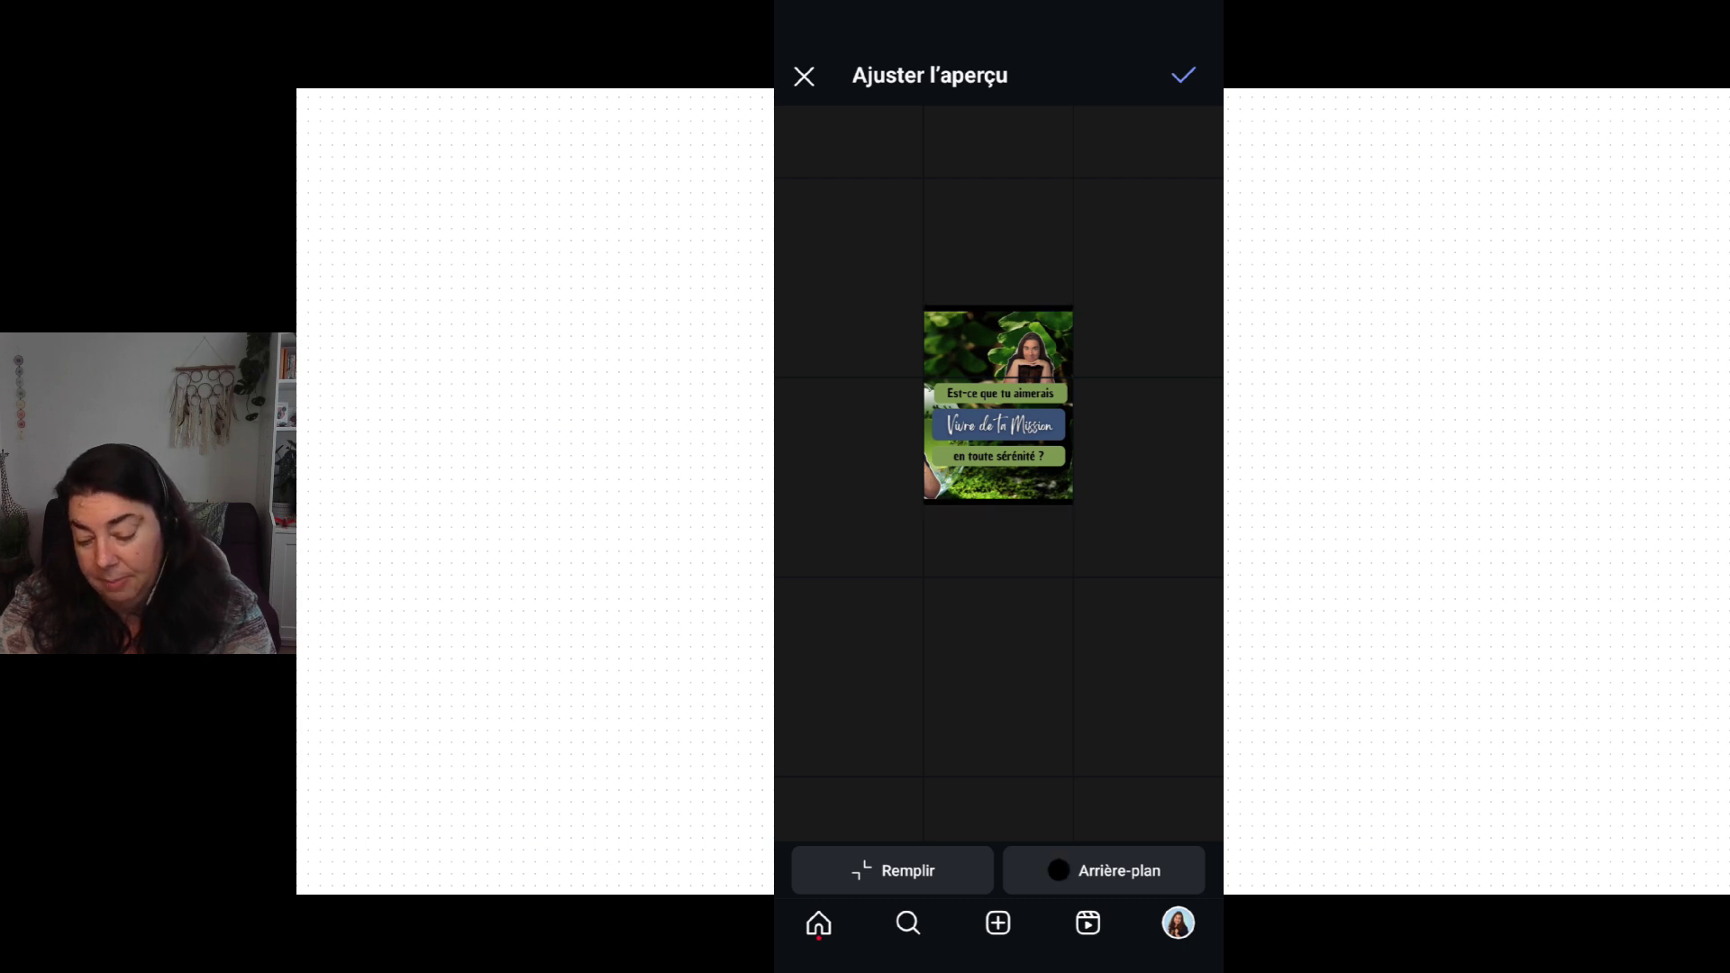
{"action": "left_click", "coordinate": [1183, 75]}
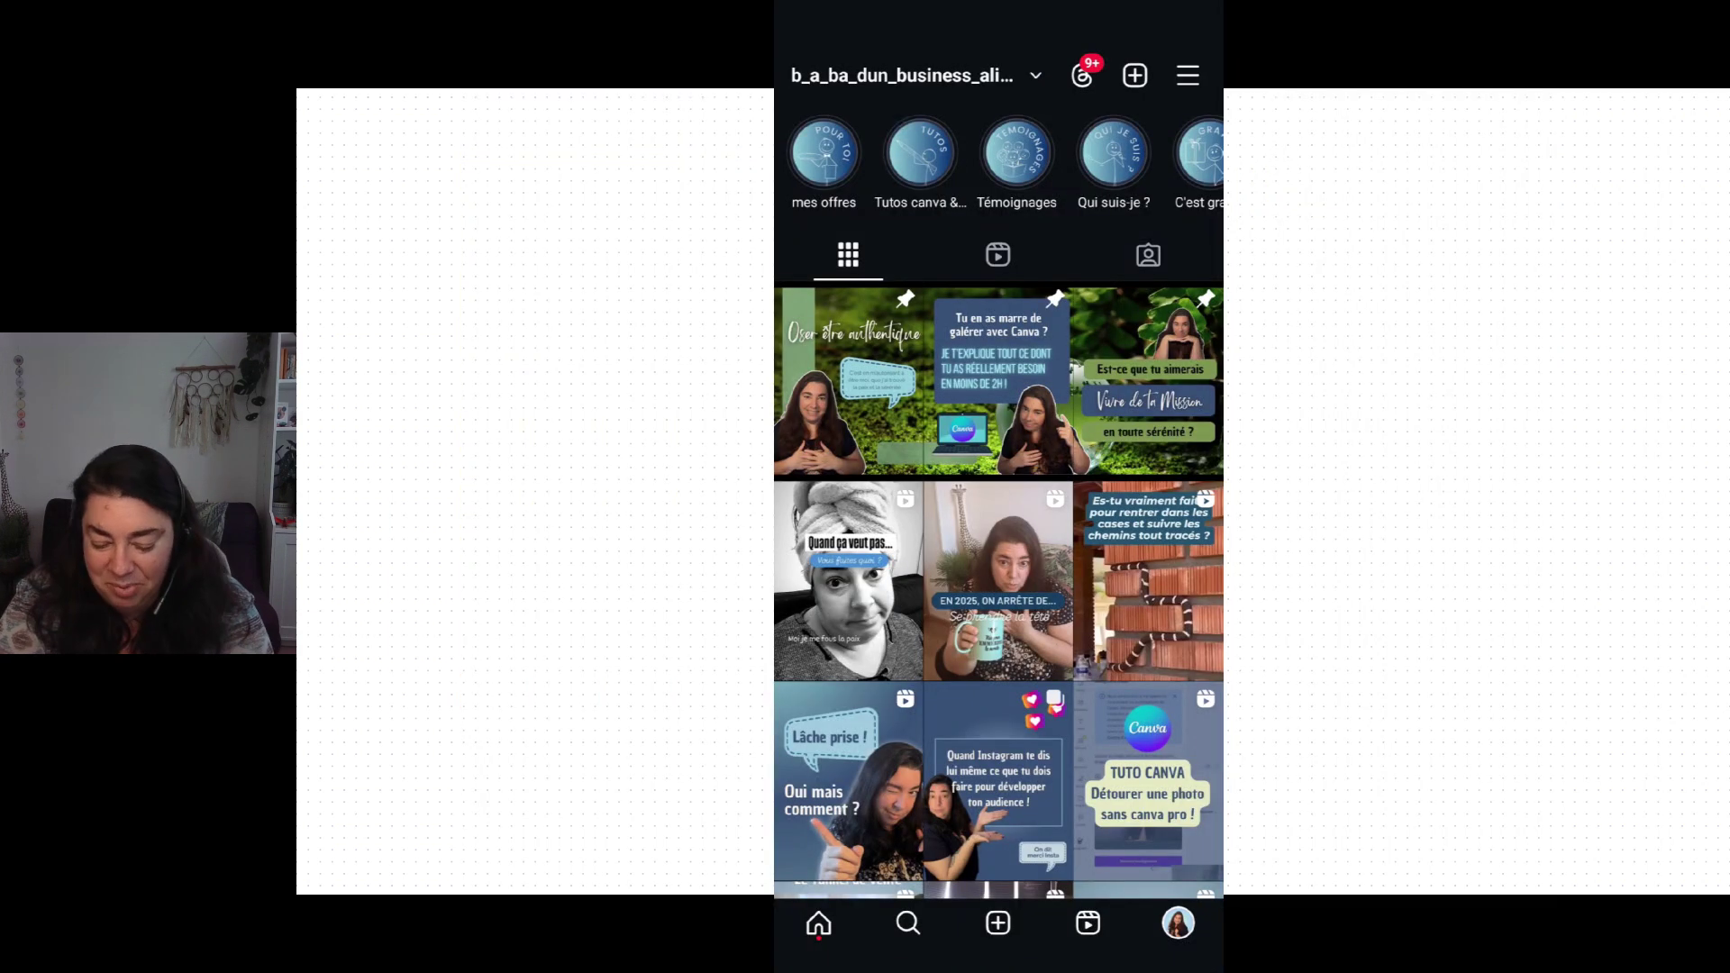
Step: Shift the profile thumbnail crop of the "Le Tunnel de vente" reel so its full title is included above the video
{"action": "scroll", "coordinate": [999, 540], "scroll_direction": "down", "scroll_amount": 5}
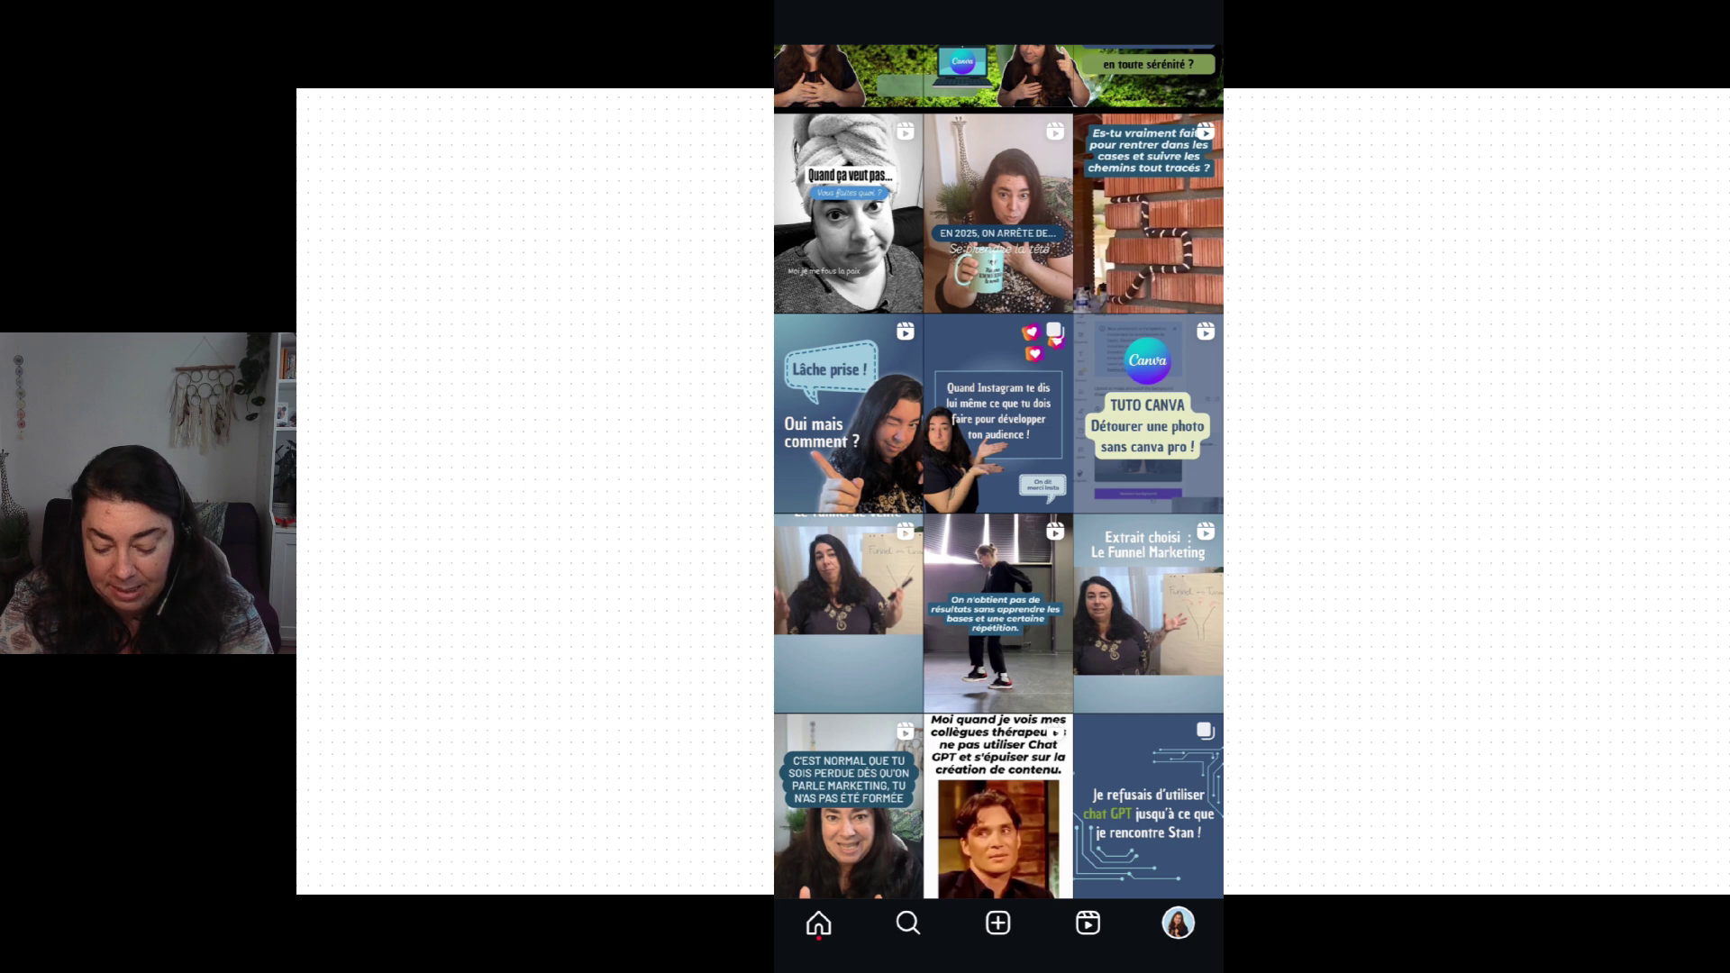
{"action": "left_click", "coordinate": [849, 613]}
{"action": "left_click", "coordinate": [1199, 134]}
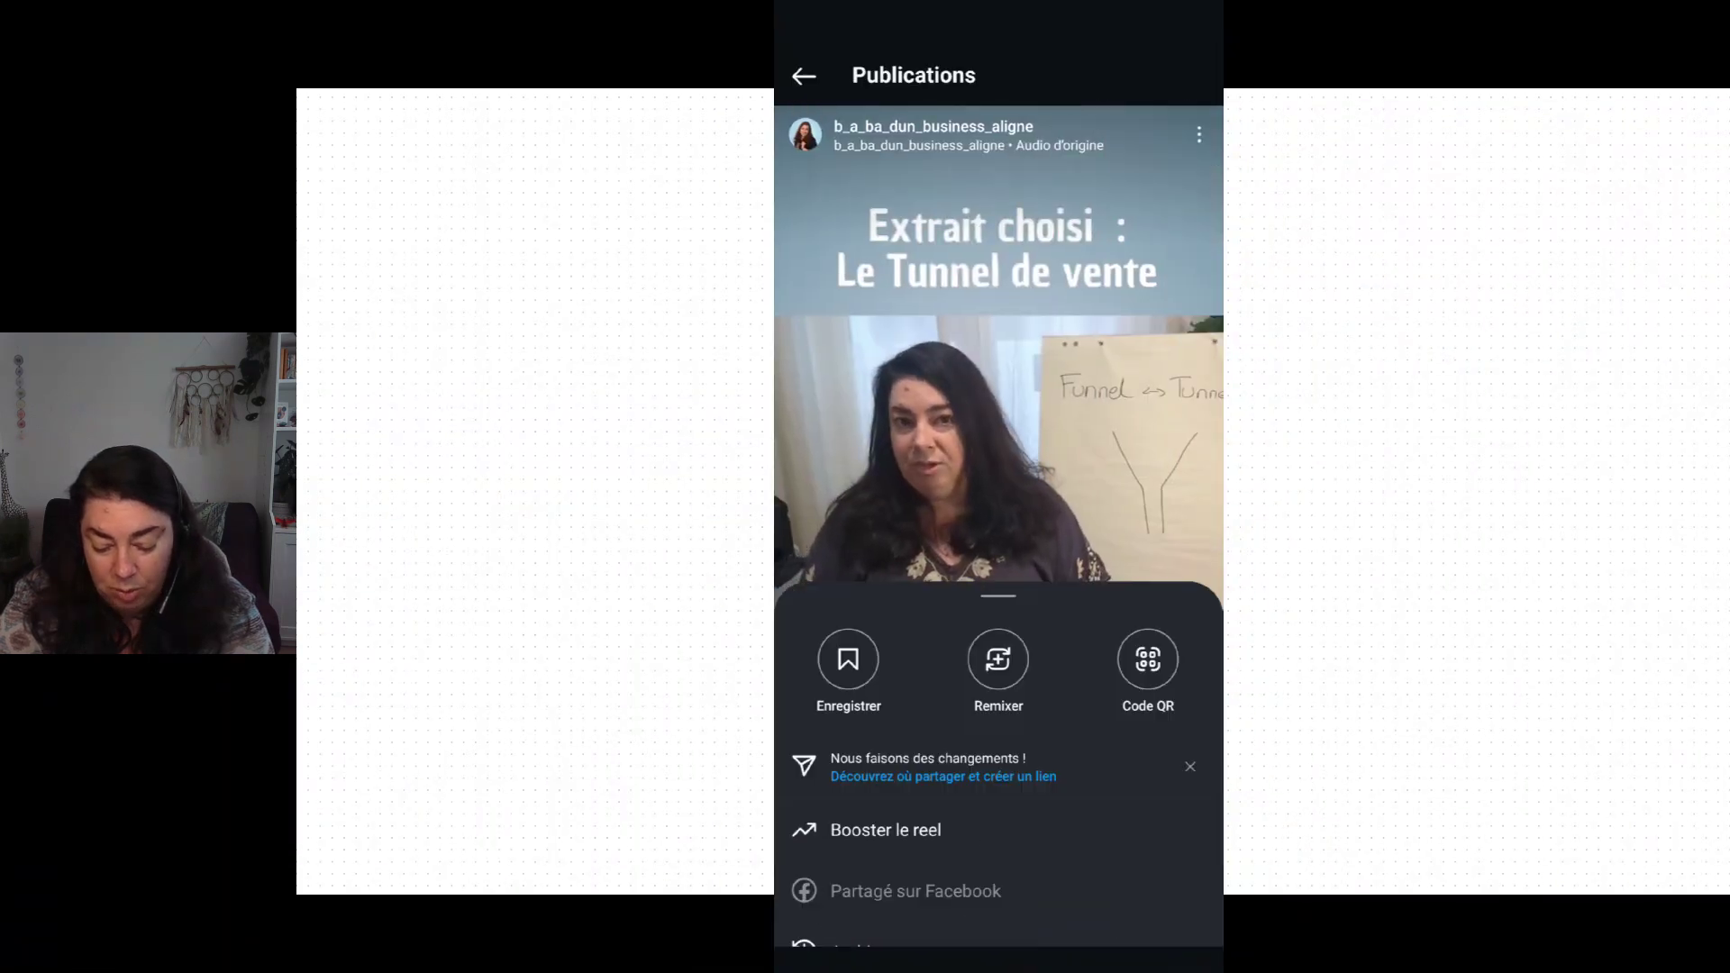
{"action": "scroll", "coordinate": [998, 766], "scroll_direction": "down", "scroll_amount": 5}
{"action": "left_click", "coordinate": [891, 782]}
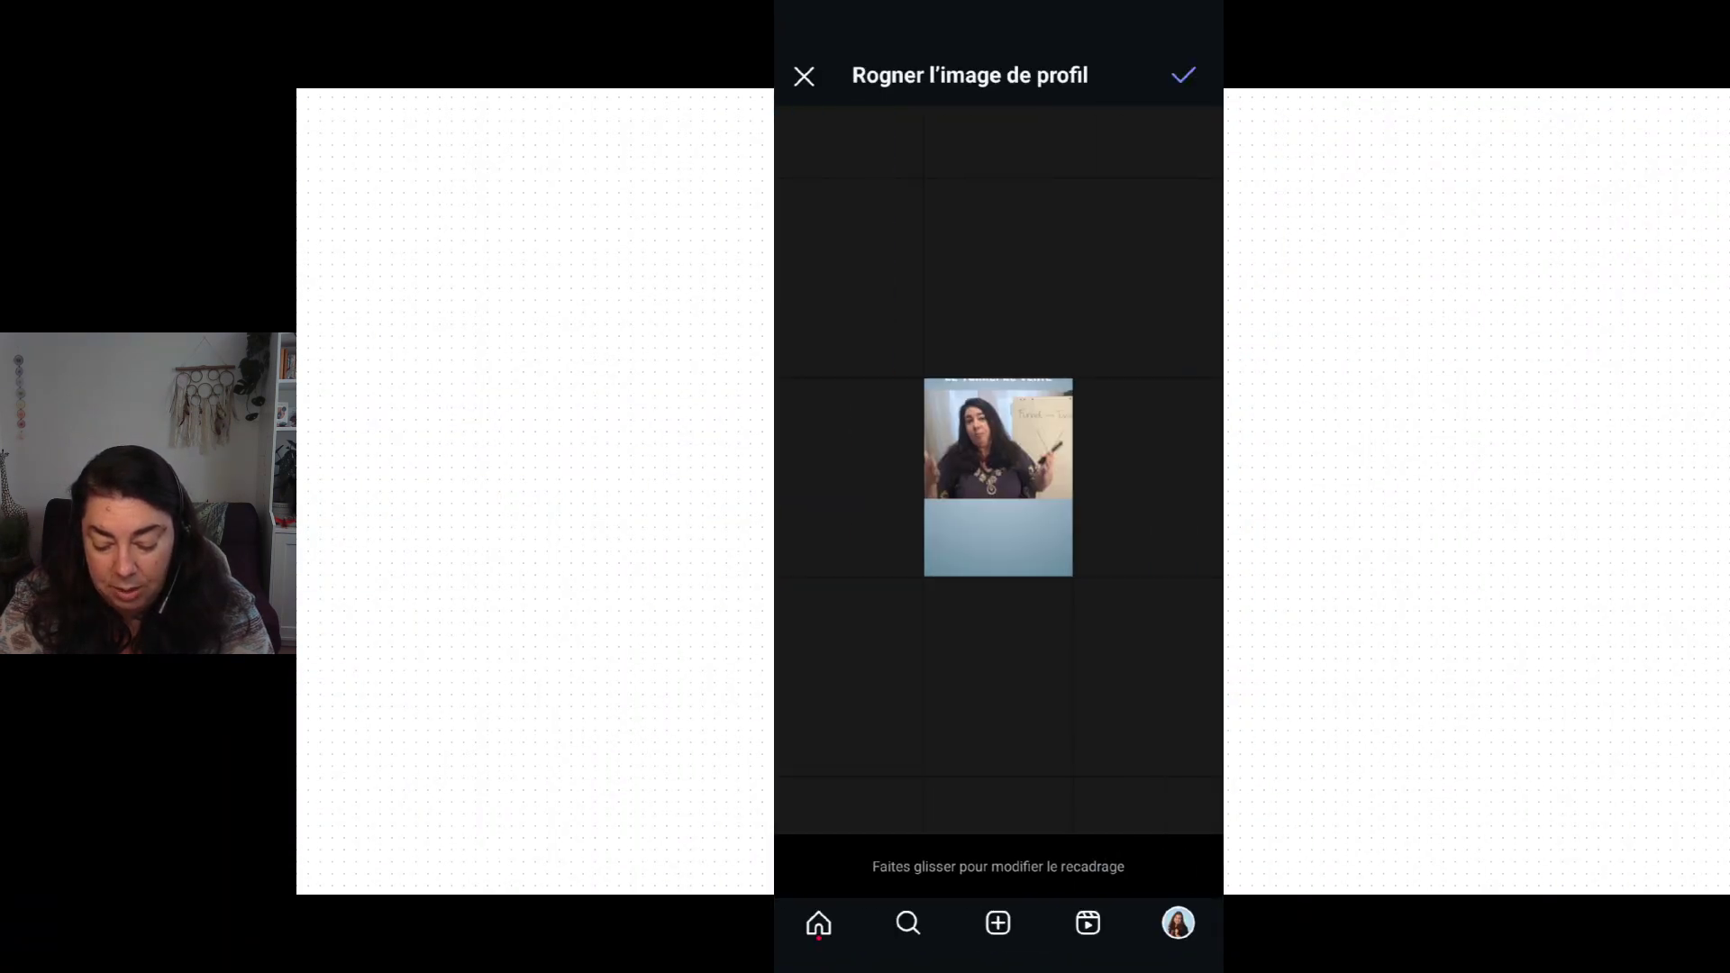
{"action": "left_click_drag", "start_coordinate": [998, 477], "coordinate": [999, 465]}
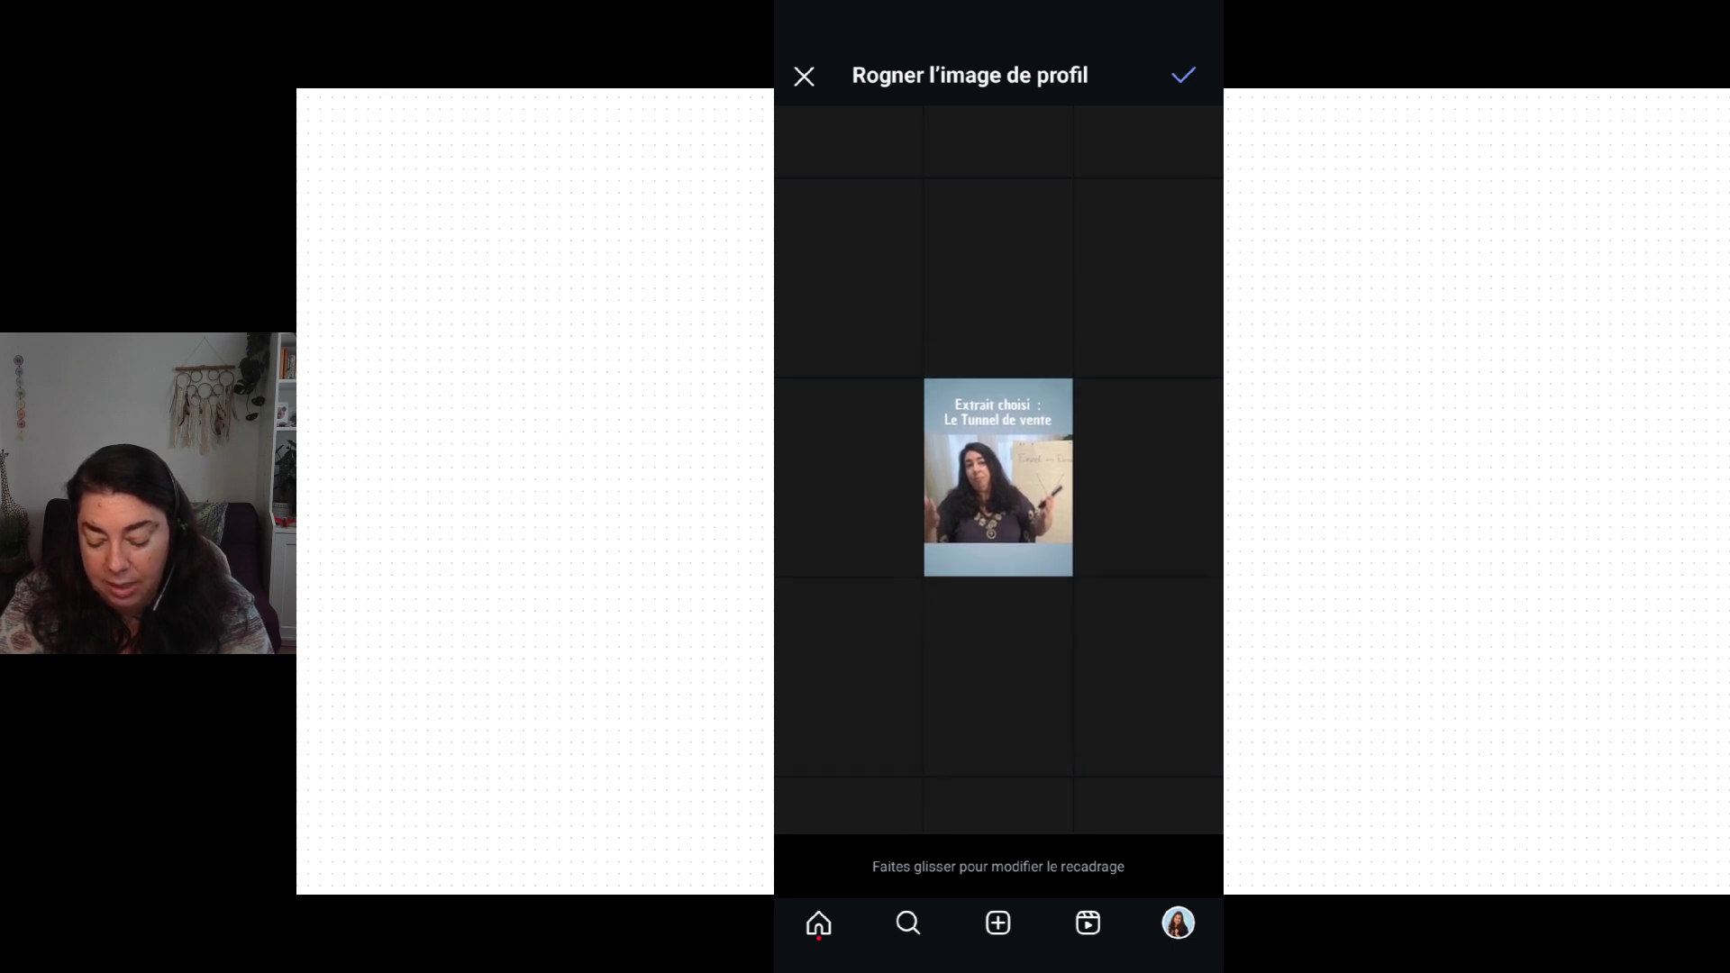
{"action": "left_click", "coordinate": [1184, 75]}
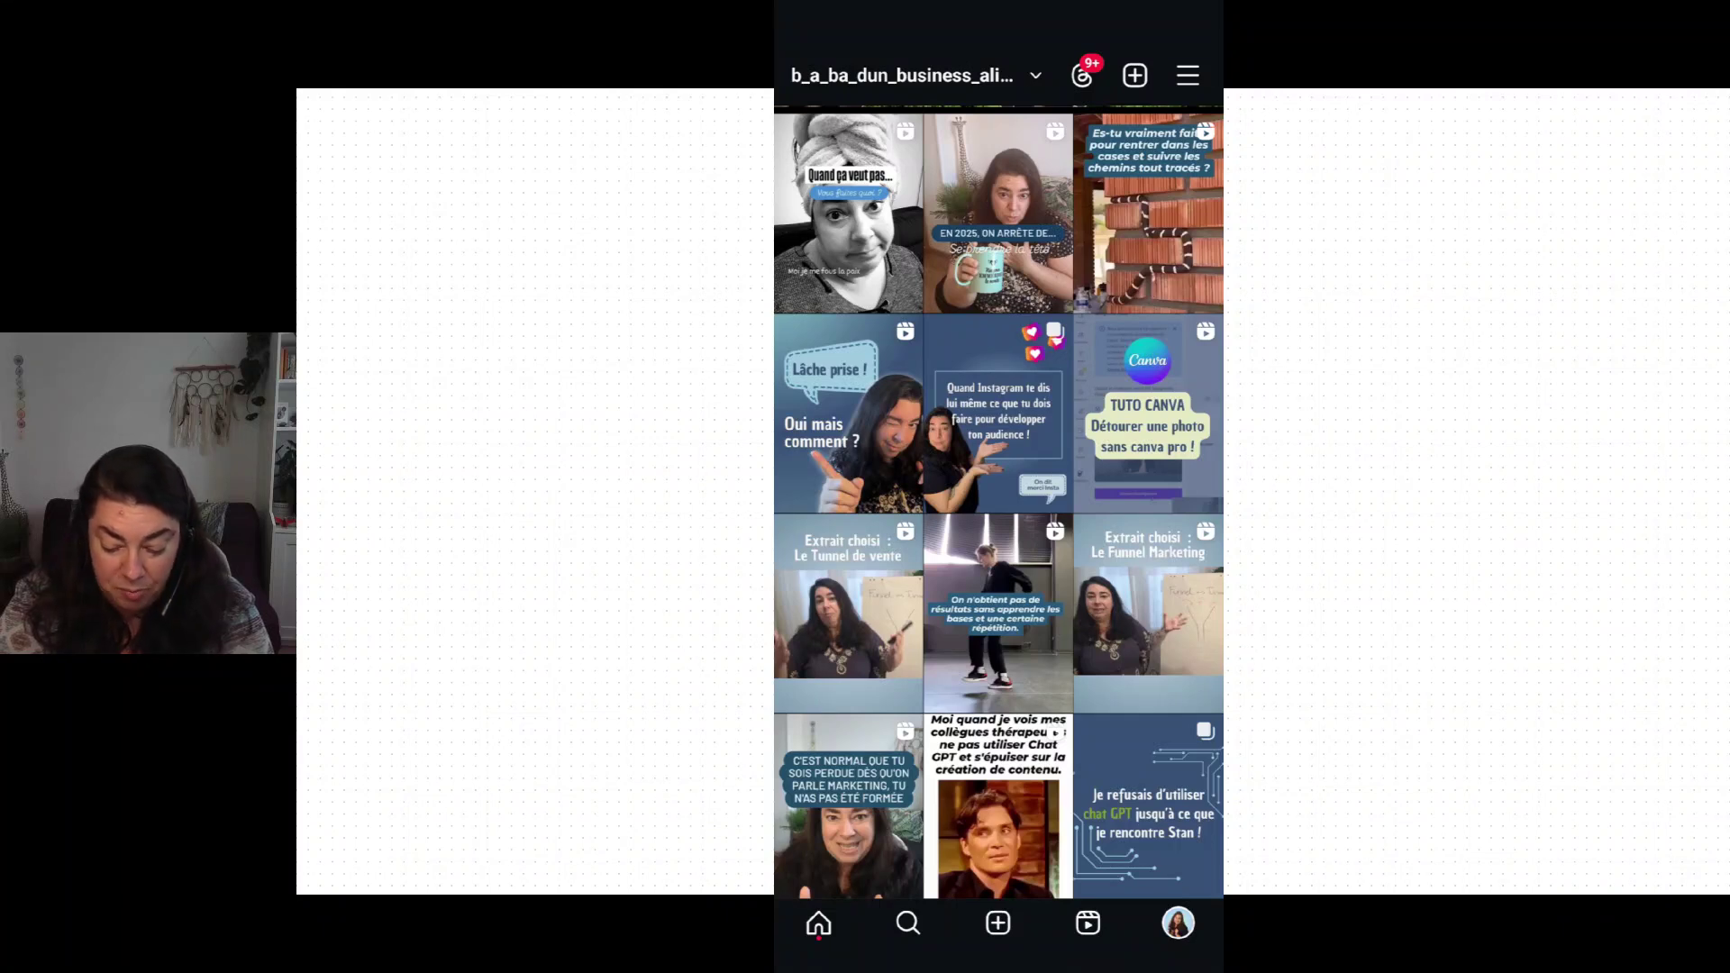
Step: Fit the grid preview of the "Samedi 21 décembre" advent calendar post whole on a black background and return to the profile grid
{"action": "scroll", "coordinate": [998, 471], "scroll_direction": "down", "scroll_amount": 5}
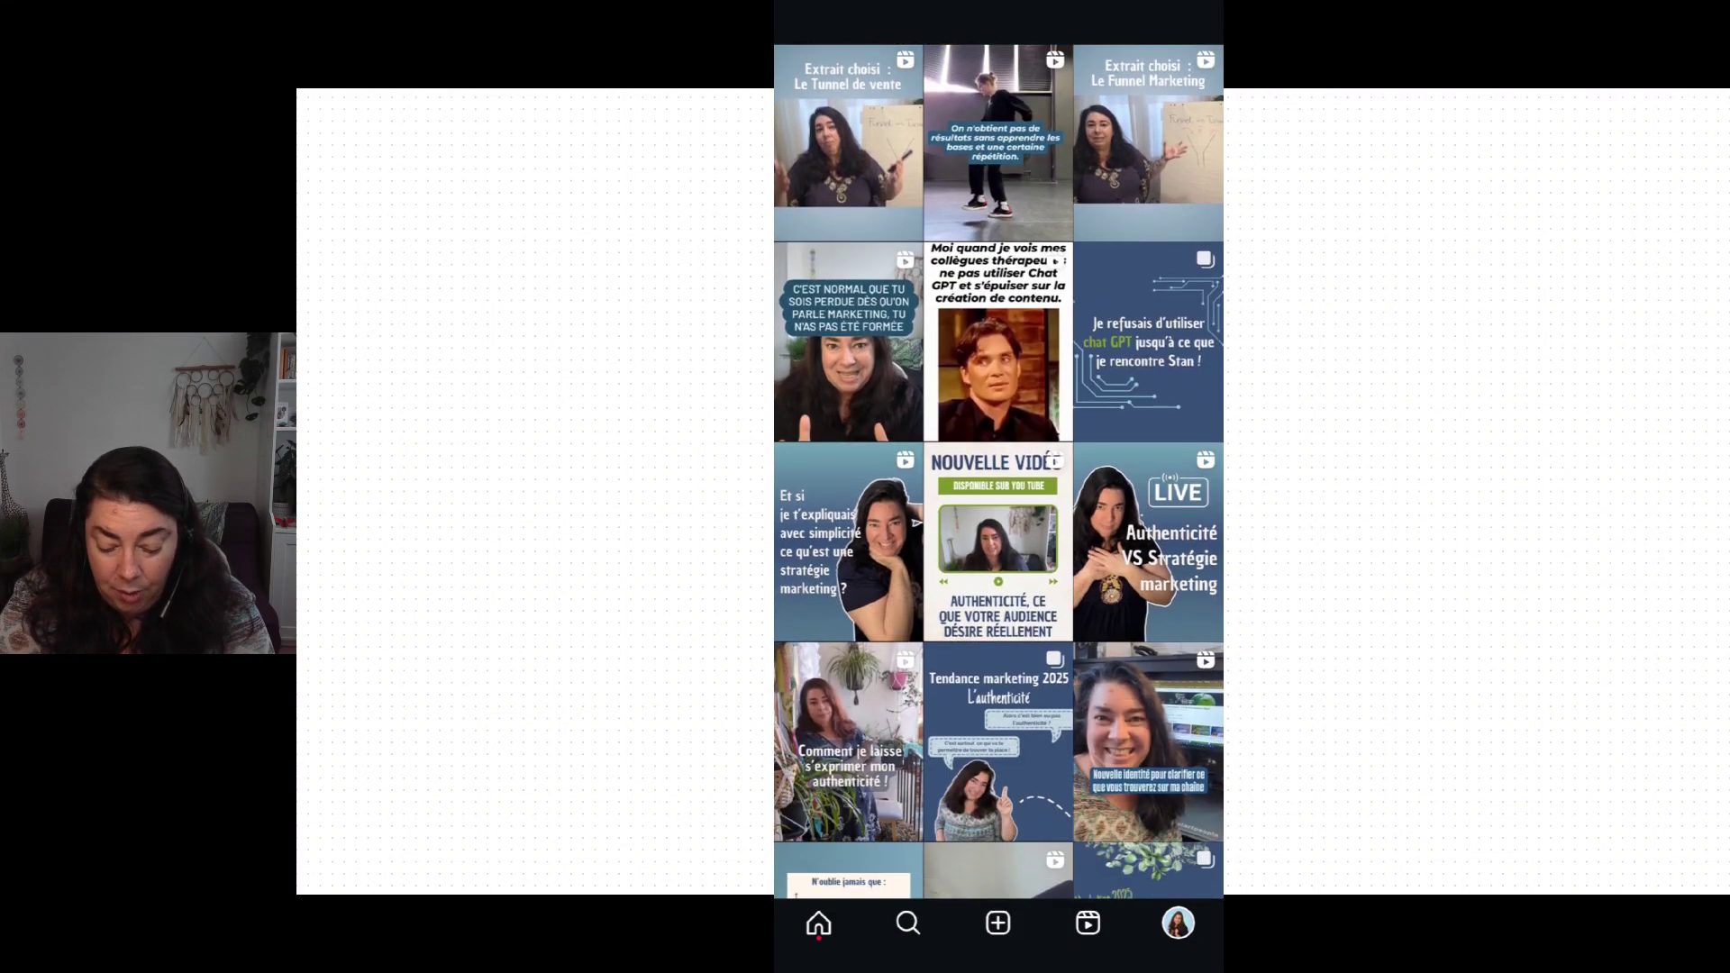
{"action": "scroll", "coordinate": [998, 471], "scroll_direction": "down", "scroll_amount": 10}
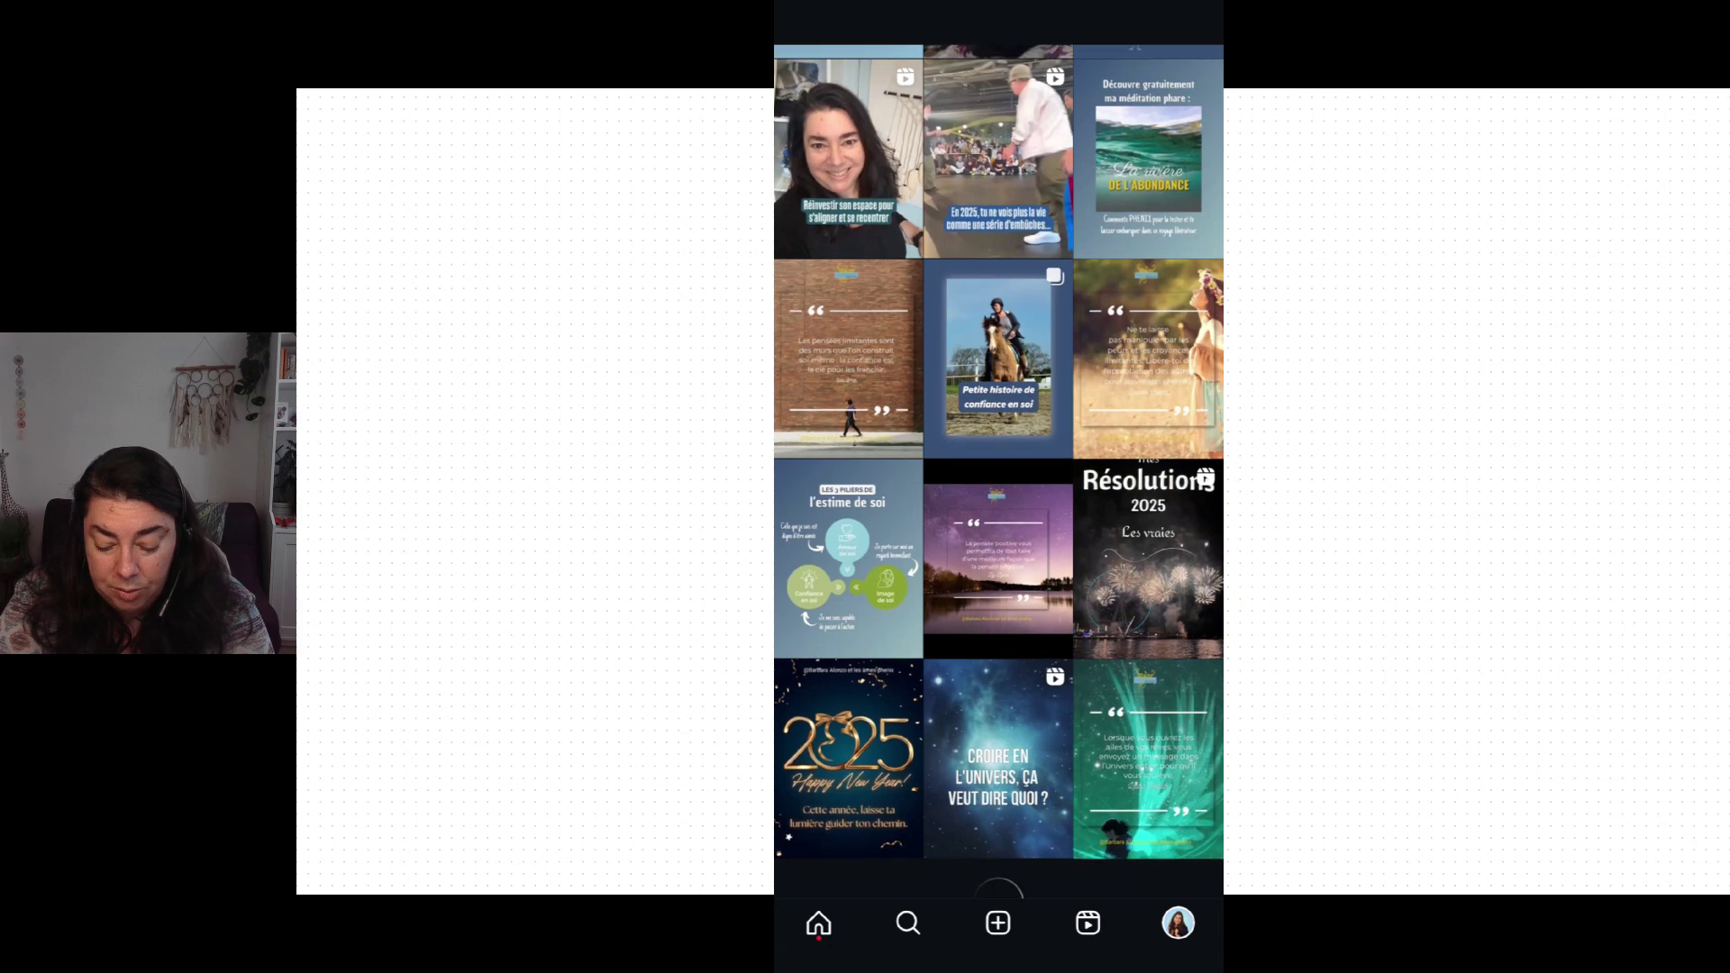
{"action": "scroll", "coordinate": [999, 471], "scroll_direction": "down", "scroll_amount": 10}
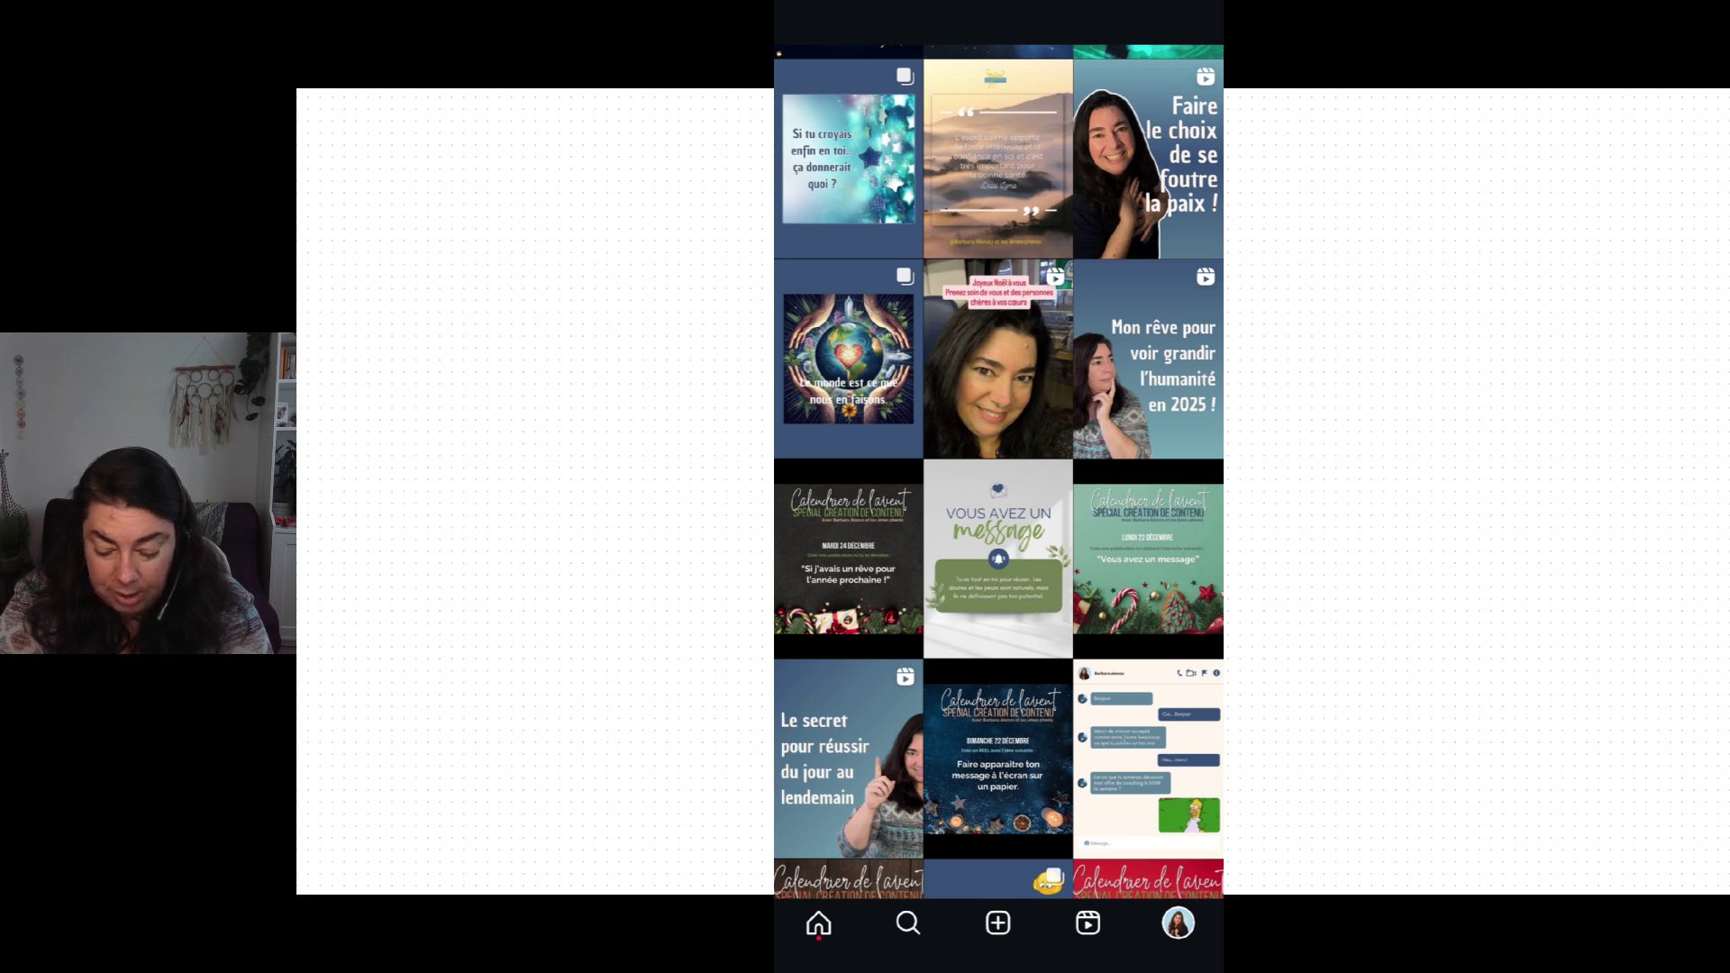
{"action": "scroll", "coordinate": [999, 472], "scroll_direction": "down", "scroll_amount": 3}
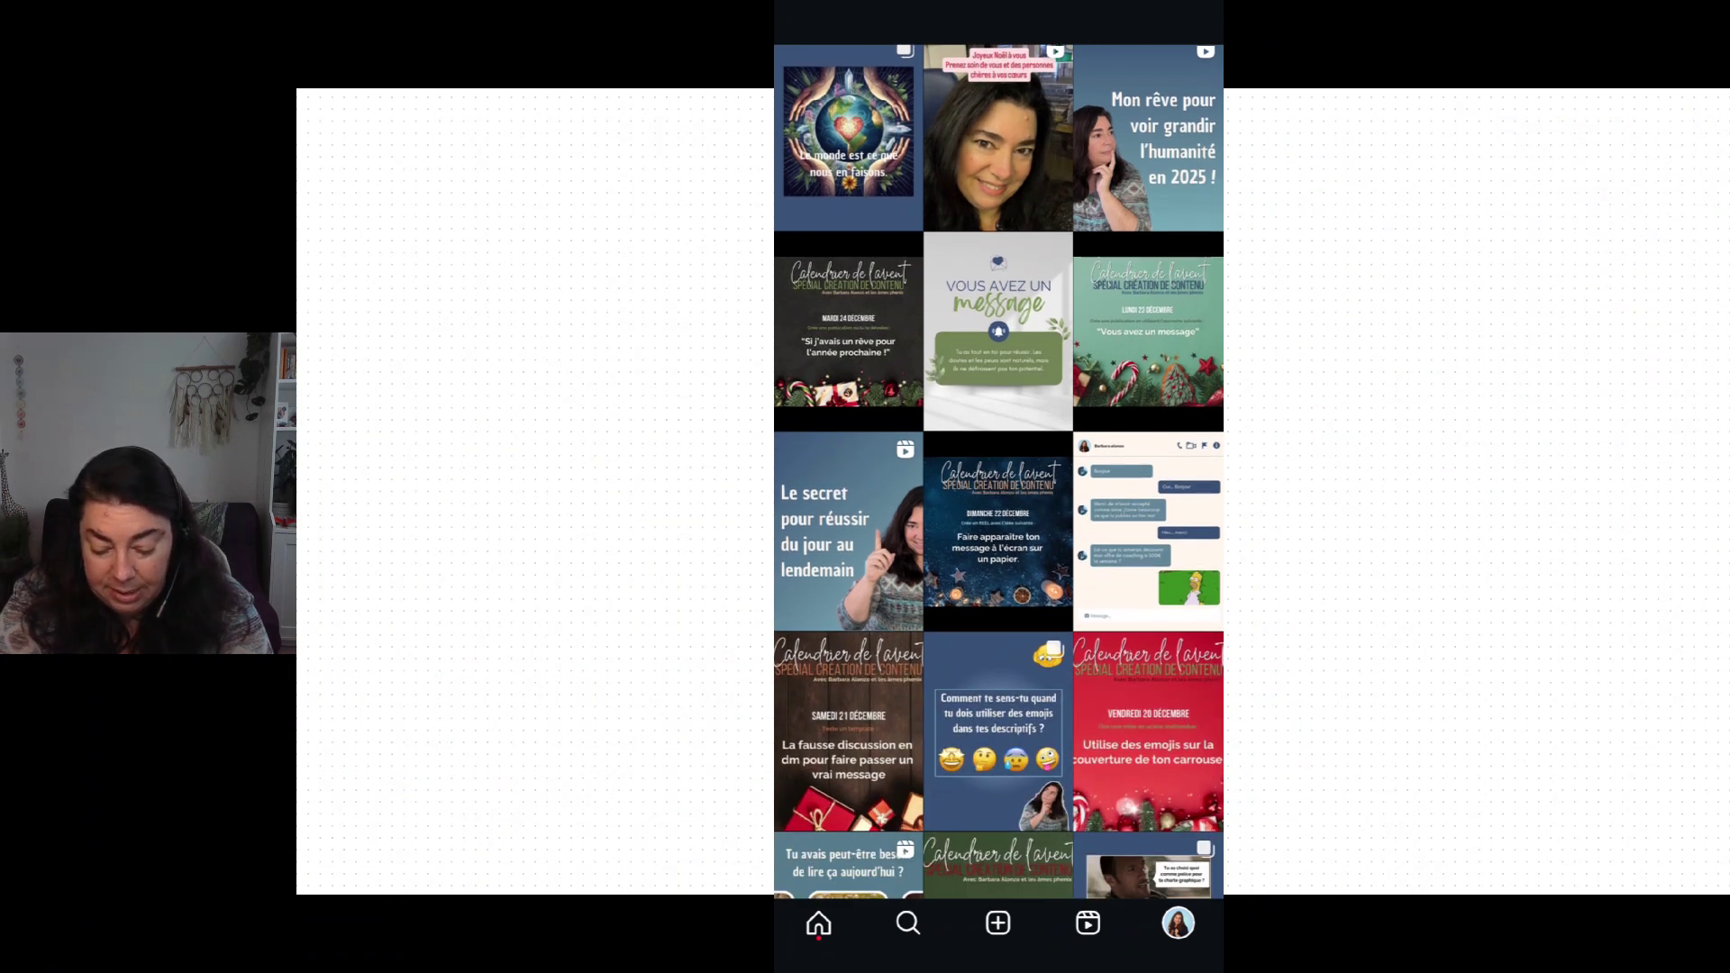
{"action": "scroll", "coordinate": [999, 471], "scroll_direction": "down", "scroll_amount": 3}
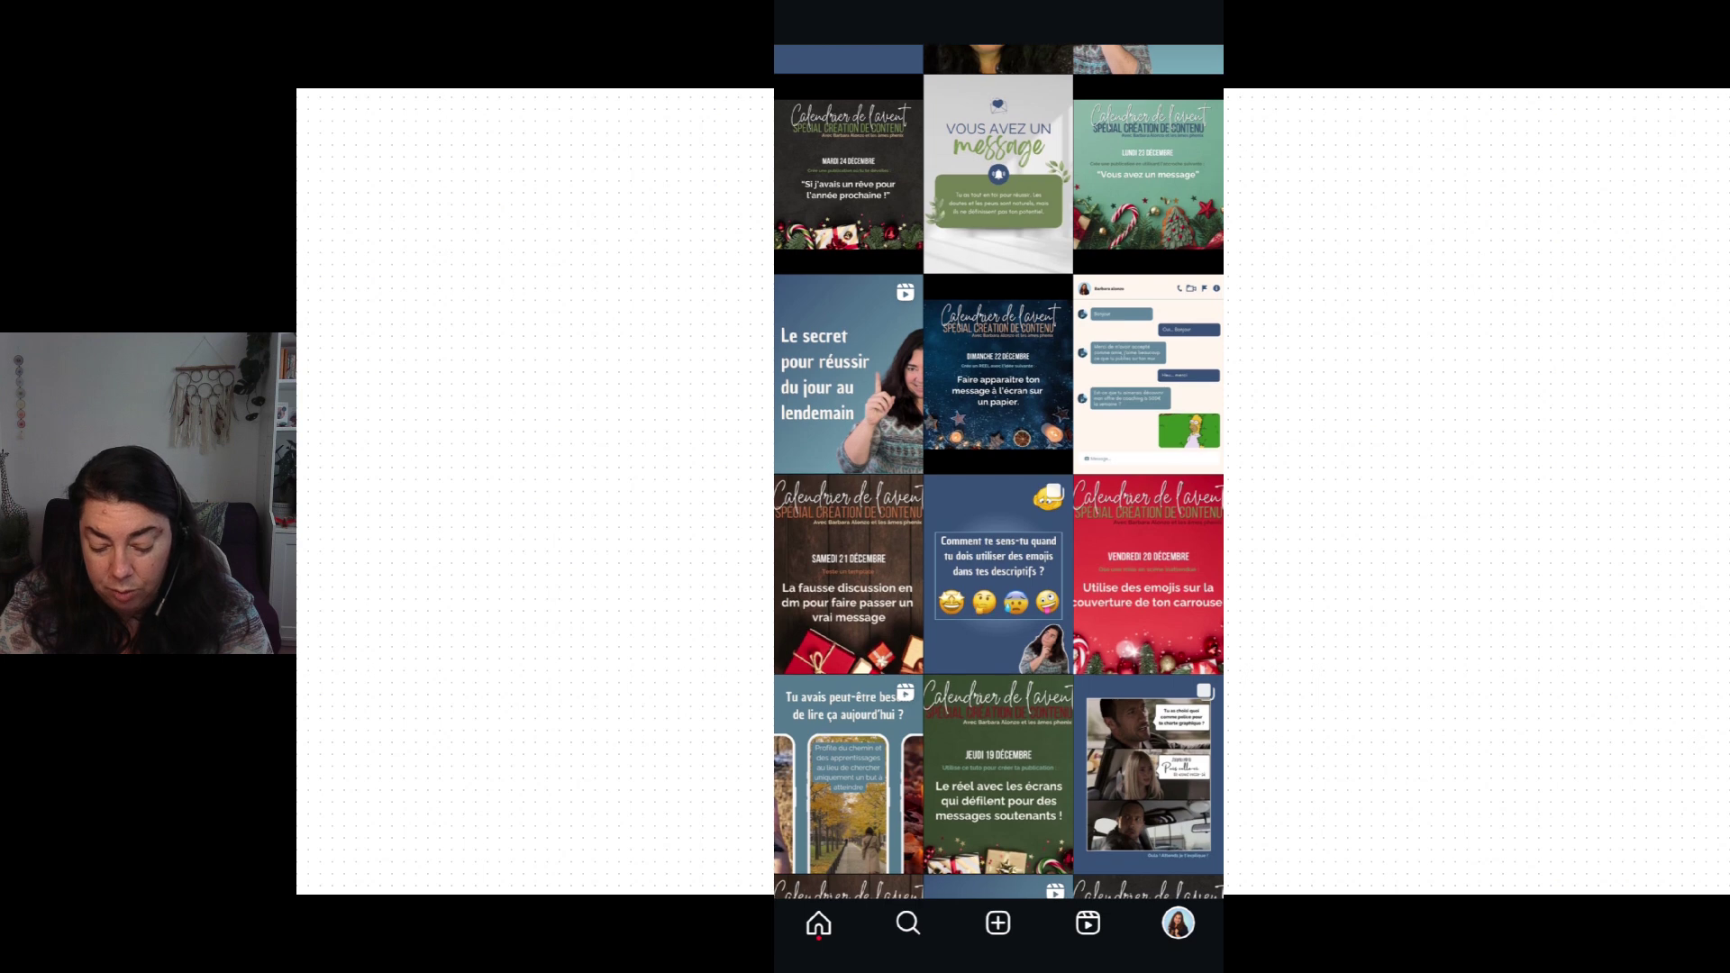
{"action": "left_click", "coordinate": [848, 552]}
{"action": "left_click", "coordinate": [1198, 134]}
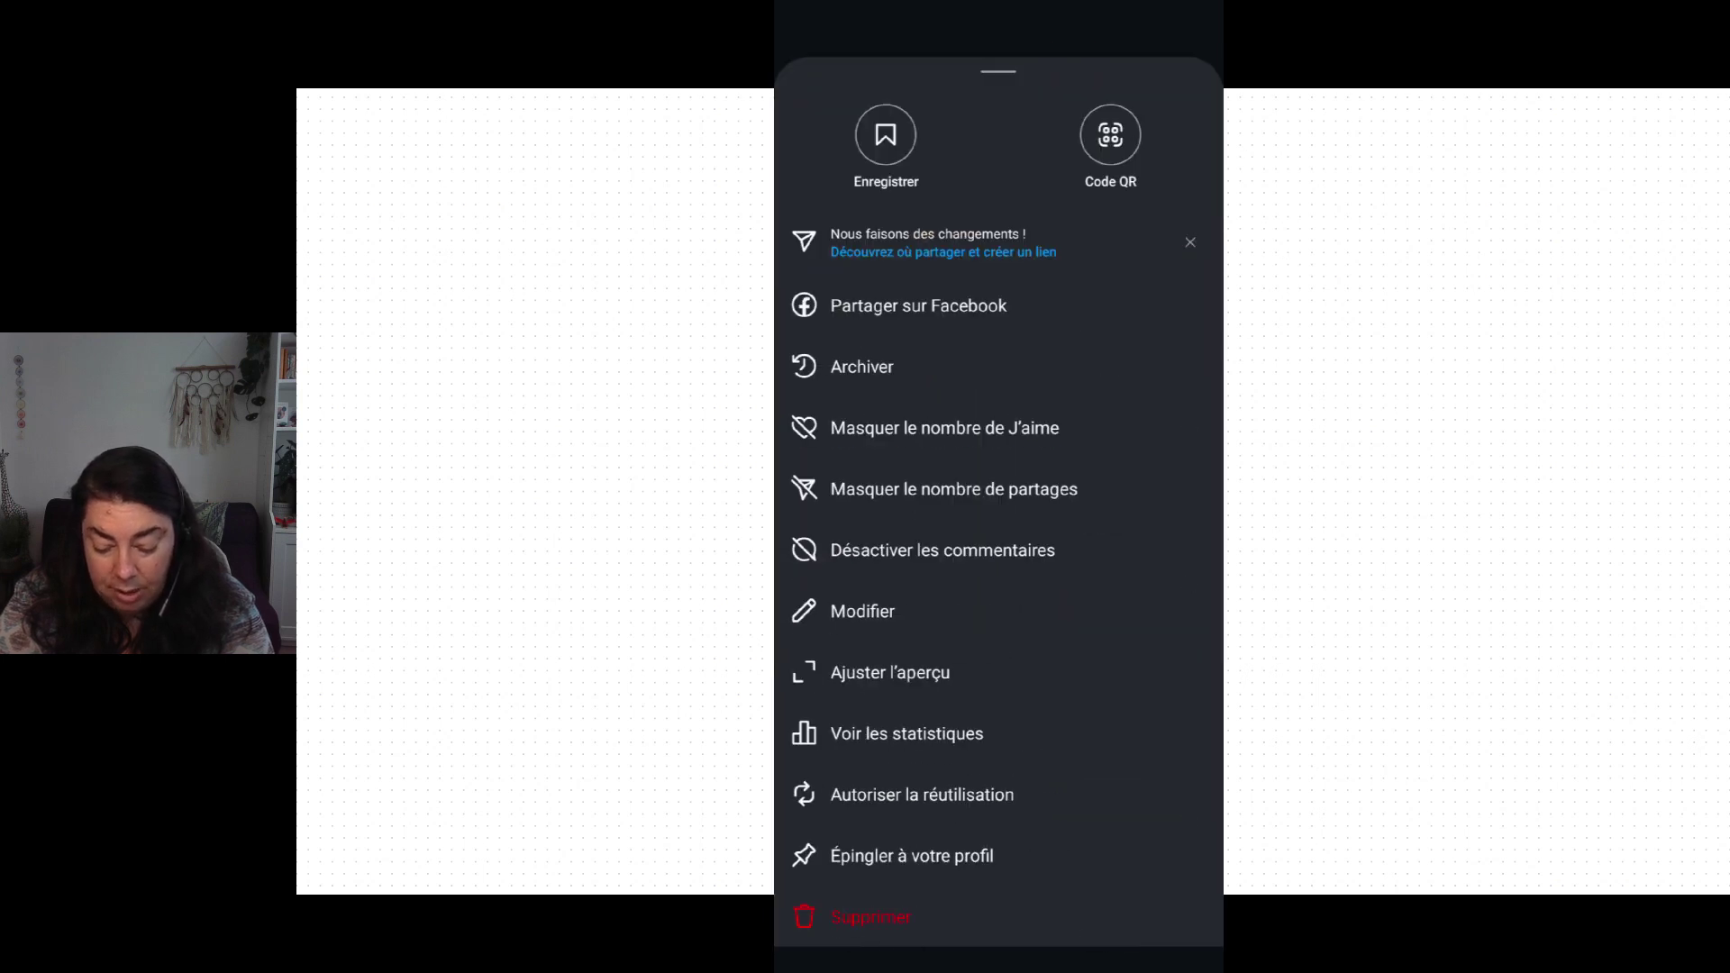
{"action": "left_click", "coordinate": [890, 673]}
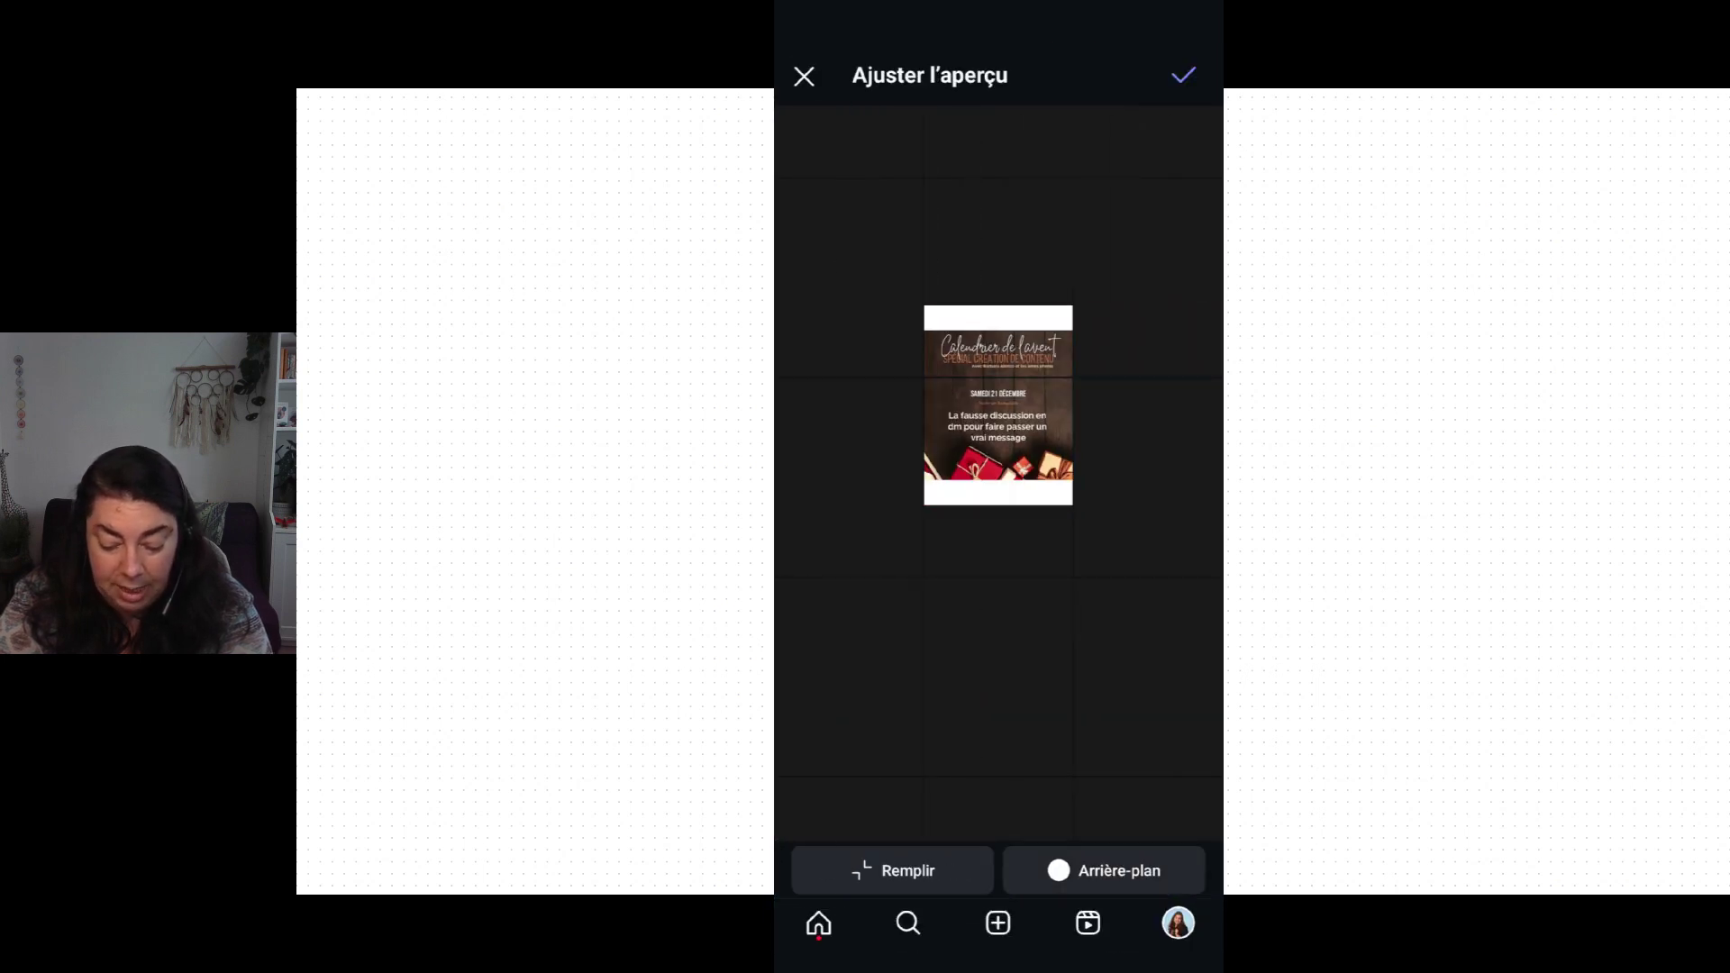
{"action": "left_click", "coordinate": [1104, 870]}
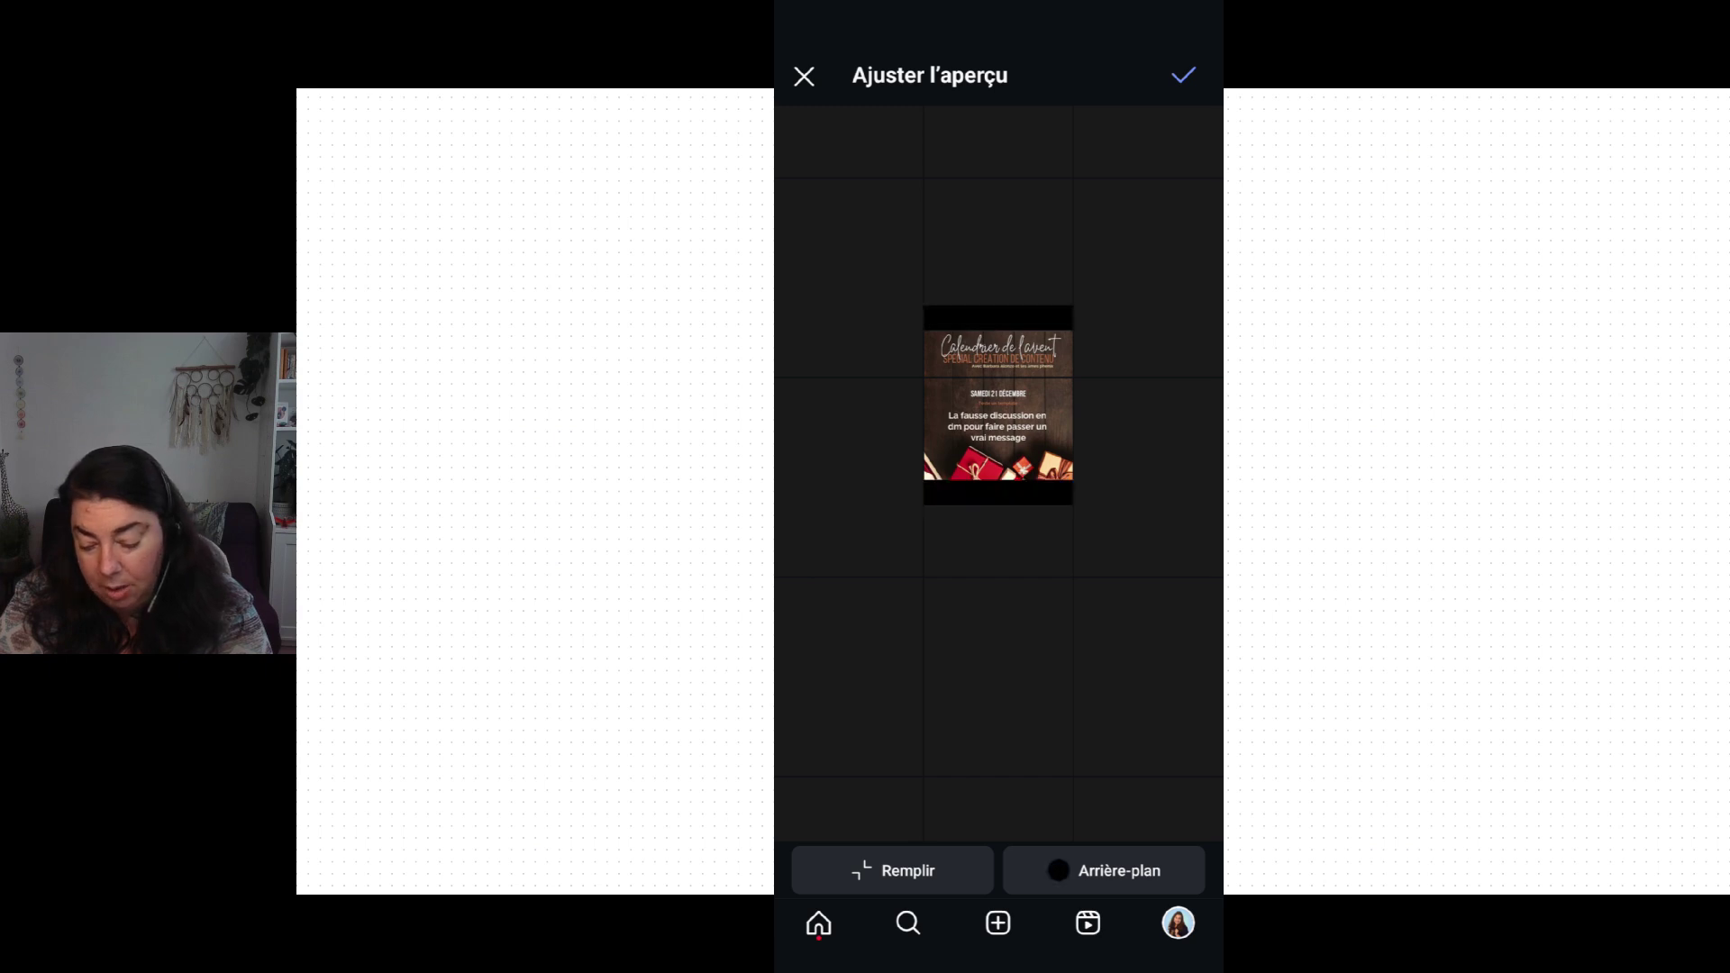
{"action": "left_click", "coordinate": [1184, 75]}
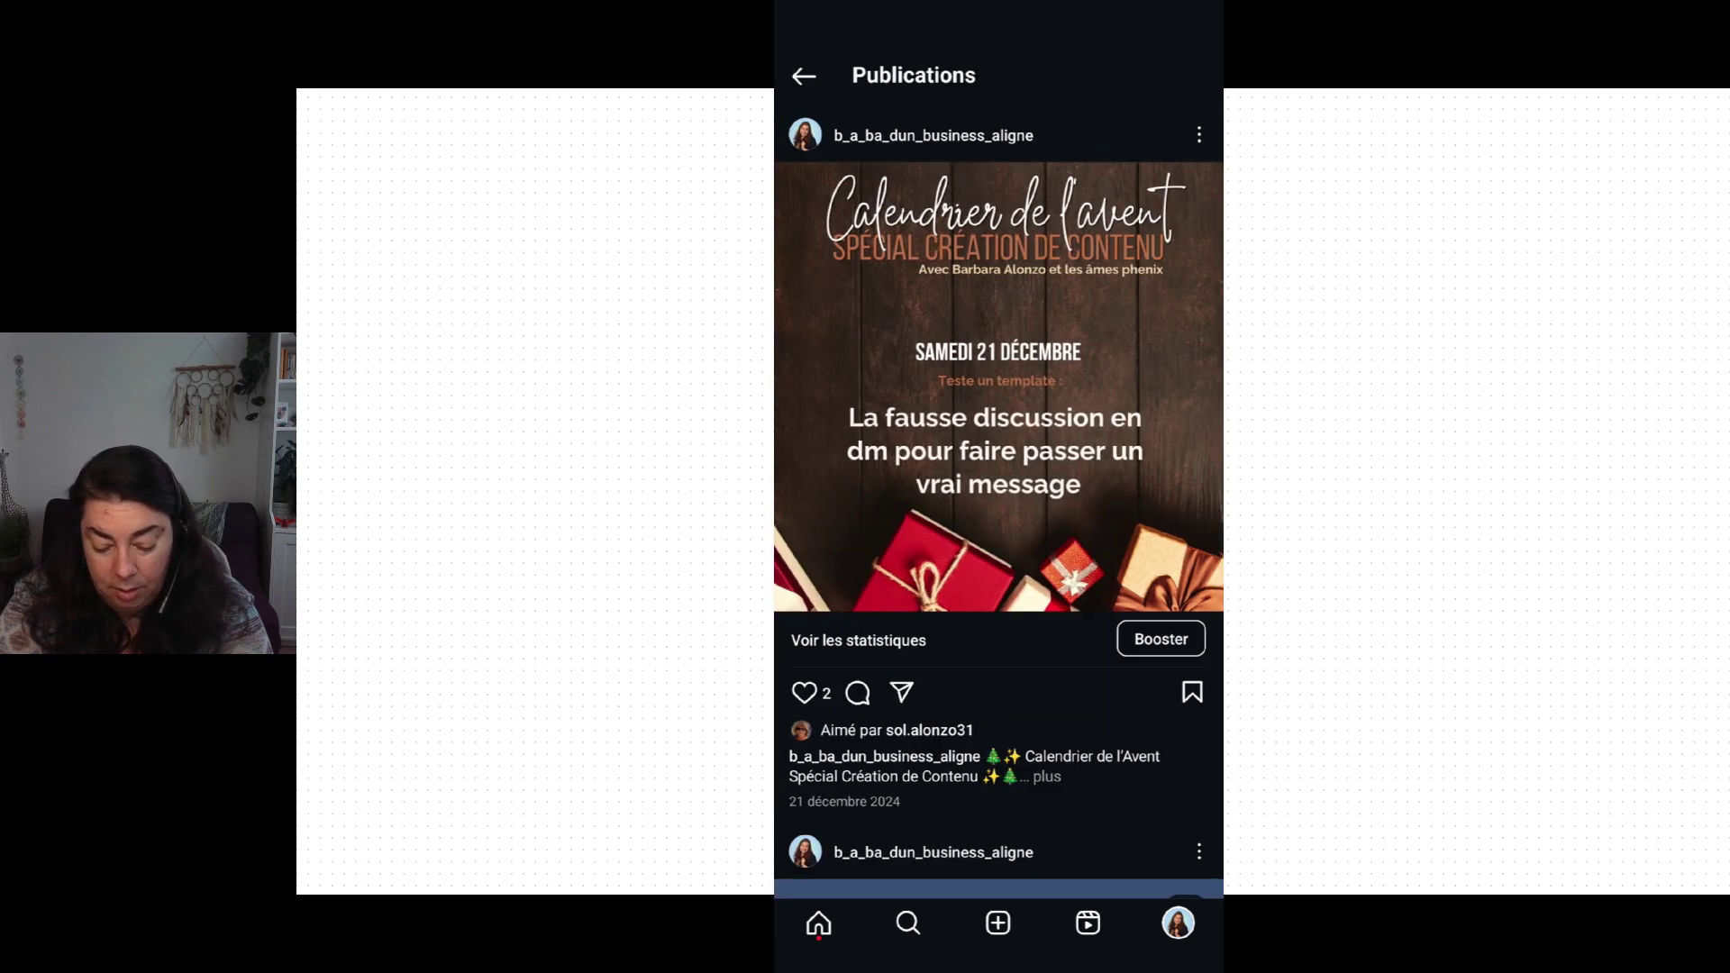
{"action": "key", "text": "Escape"}
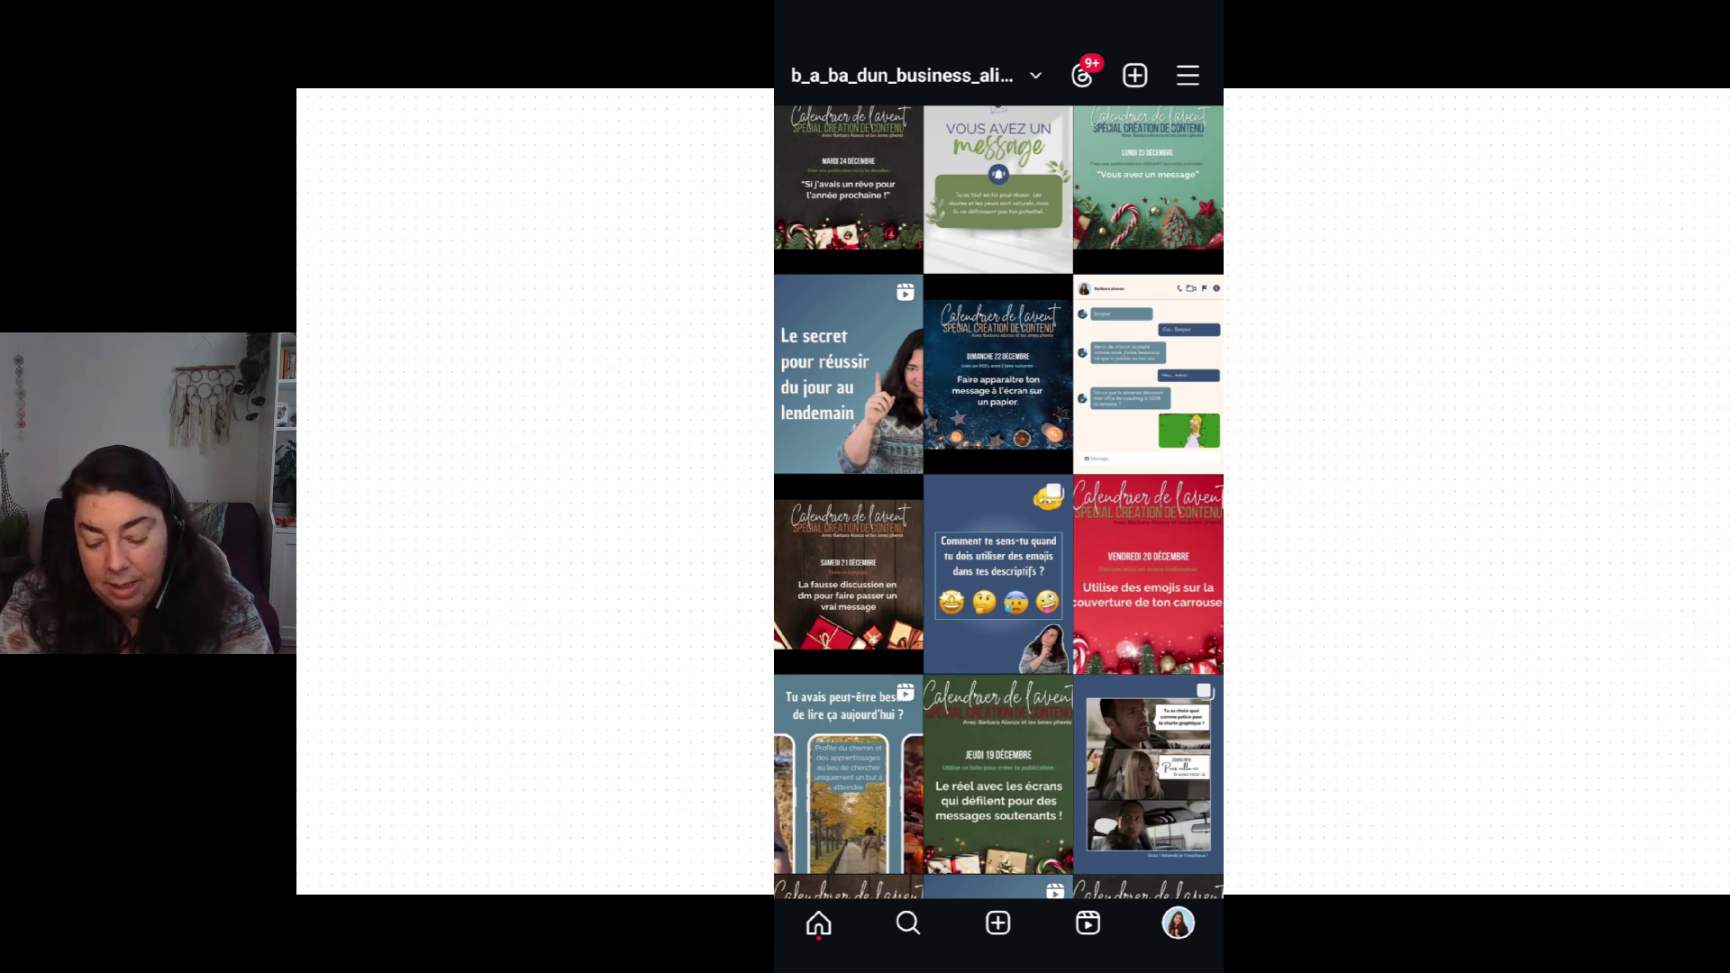
Step: Adjust the preview of the red "Vendredi 20 décembre" advent calendar post to fit whole on a black background
{"action": "left_click", "coordinate": [1148, 574]}
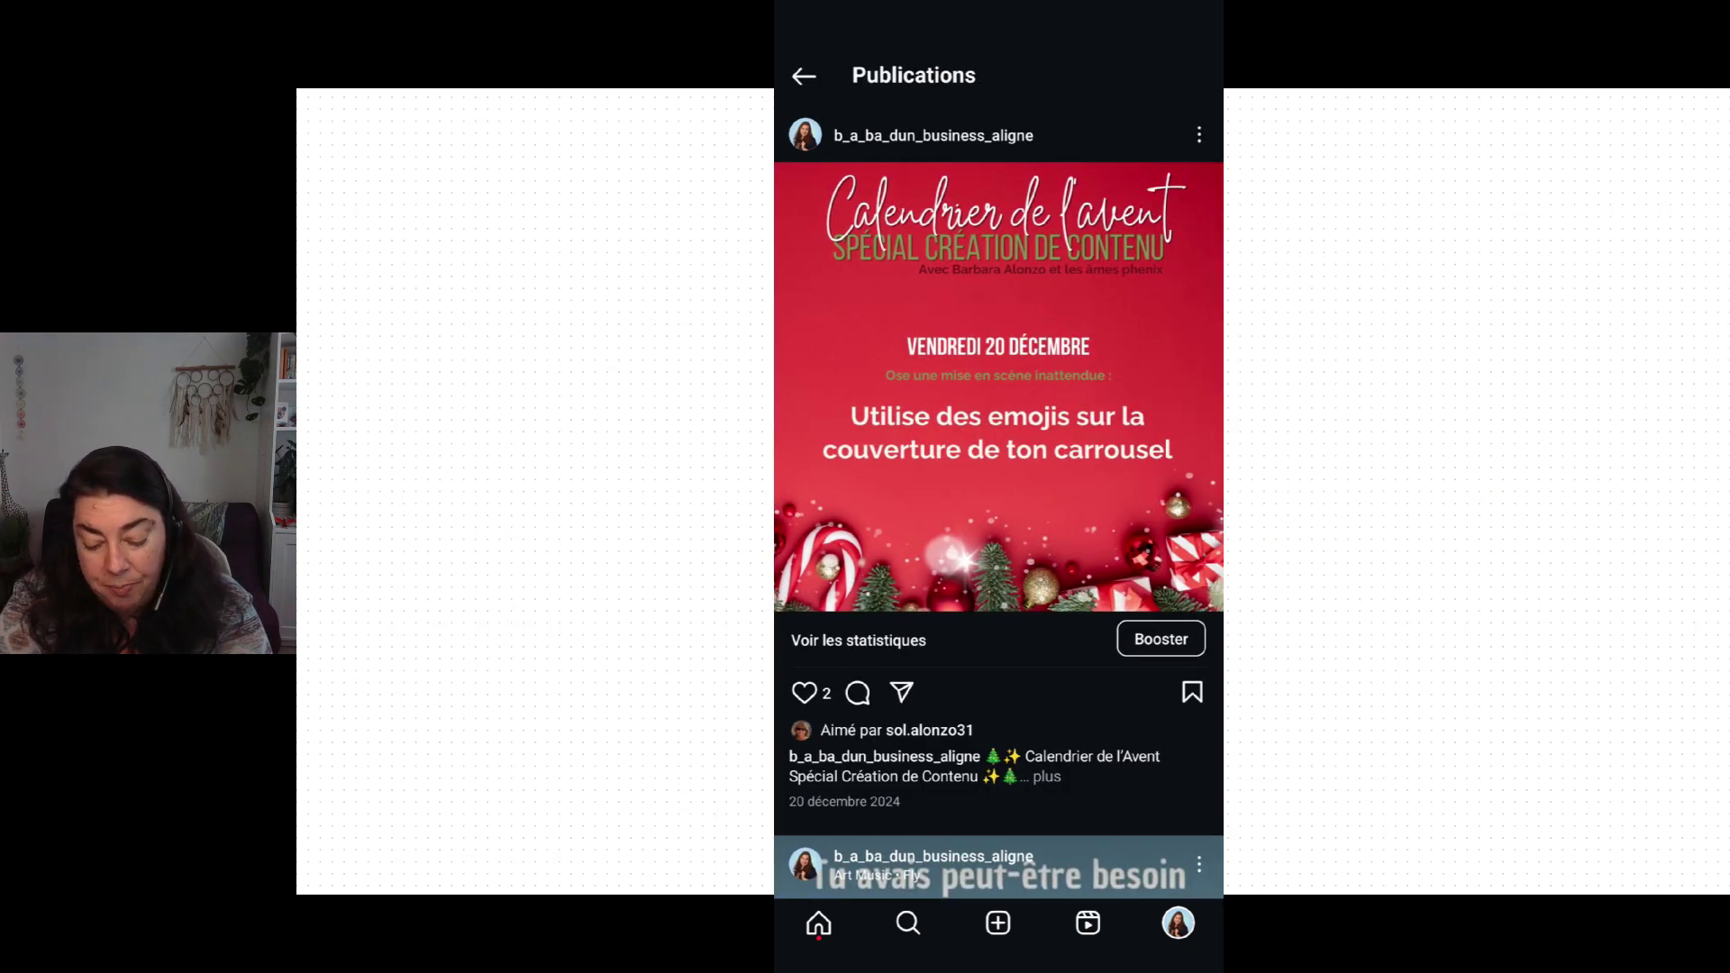
{"action": "left_click", "coordinate": [1199, 134]}
{"action": "left_click", "coordinate": [891, 672]}
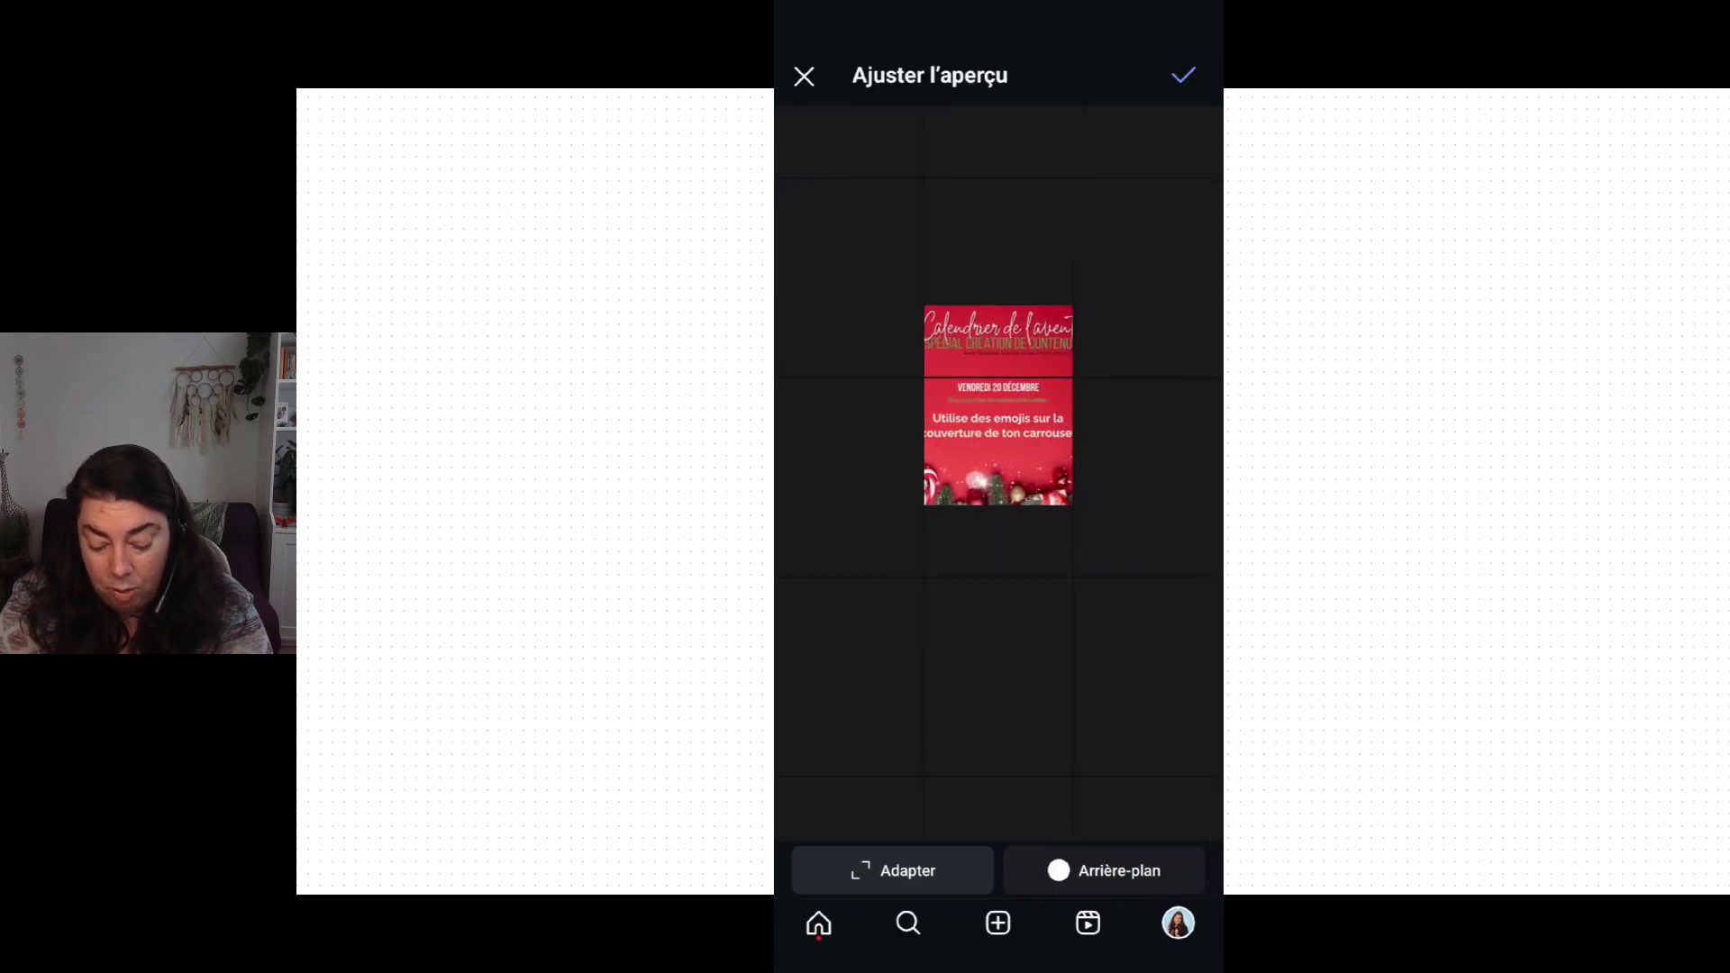
{"action": "left_click", "coordinate": [892, 871]}
{"action": "left_click", "coordinate": [1183, 75]}
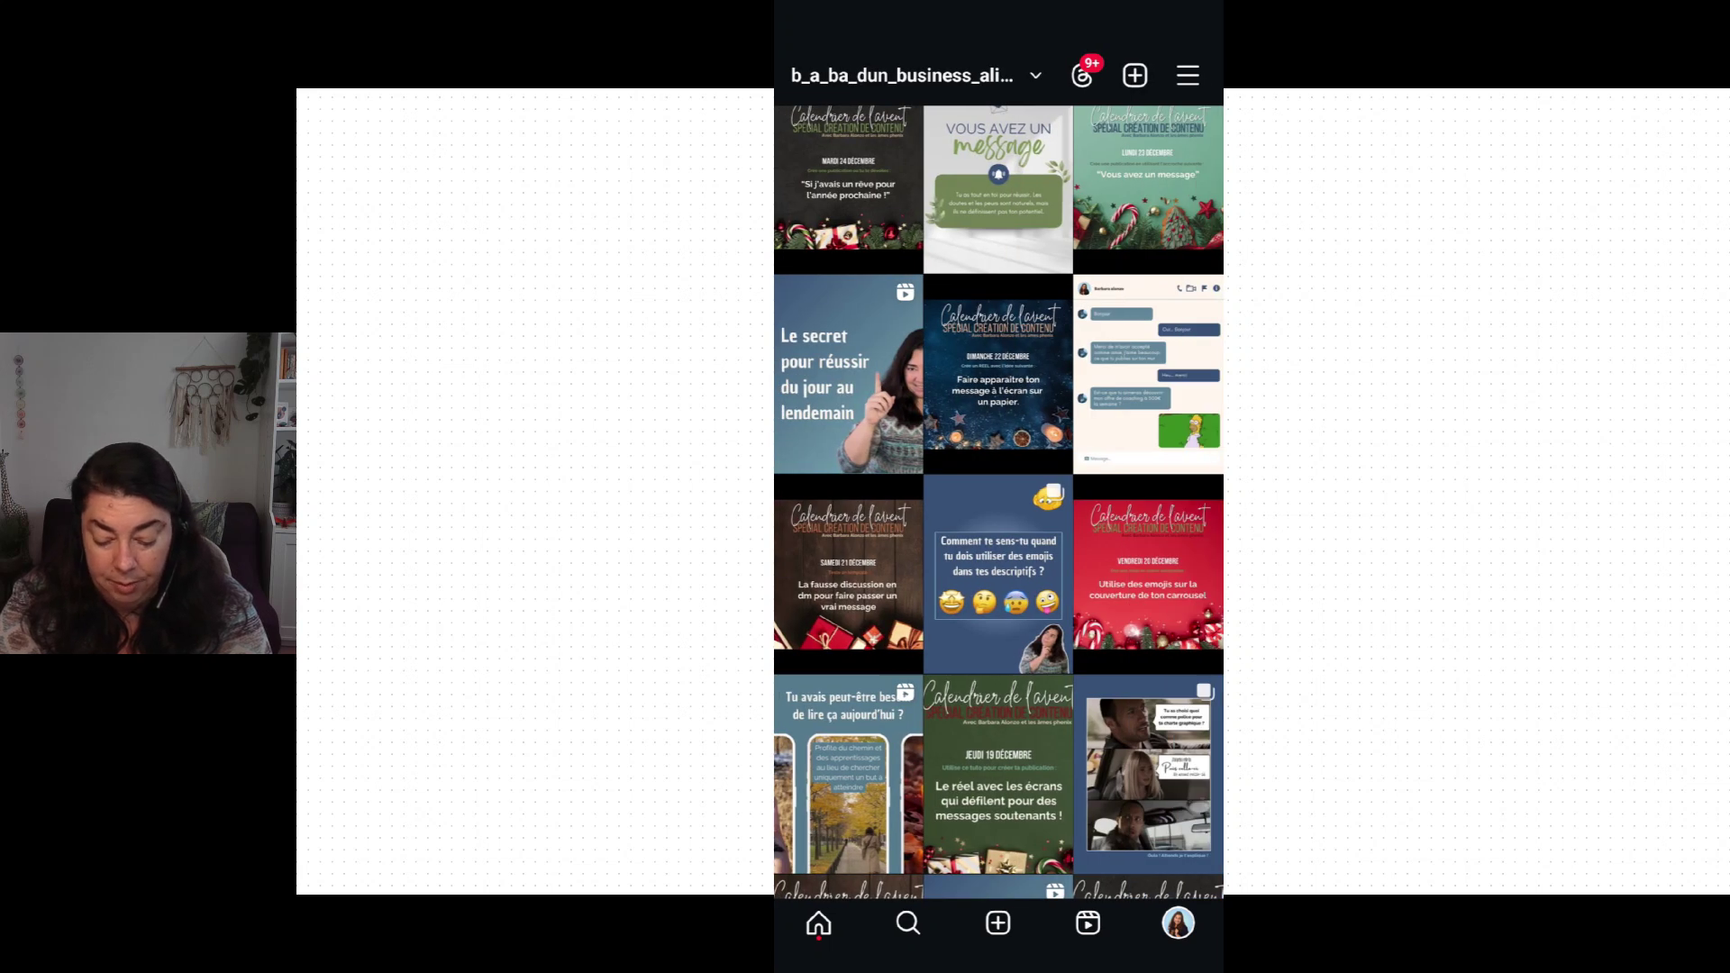
{"action": "scroll", "coordinate": [998, 486], "scroll_direction": "down", "scroll_amount": 2}
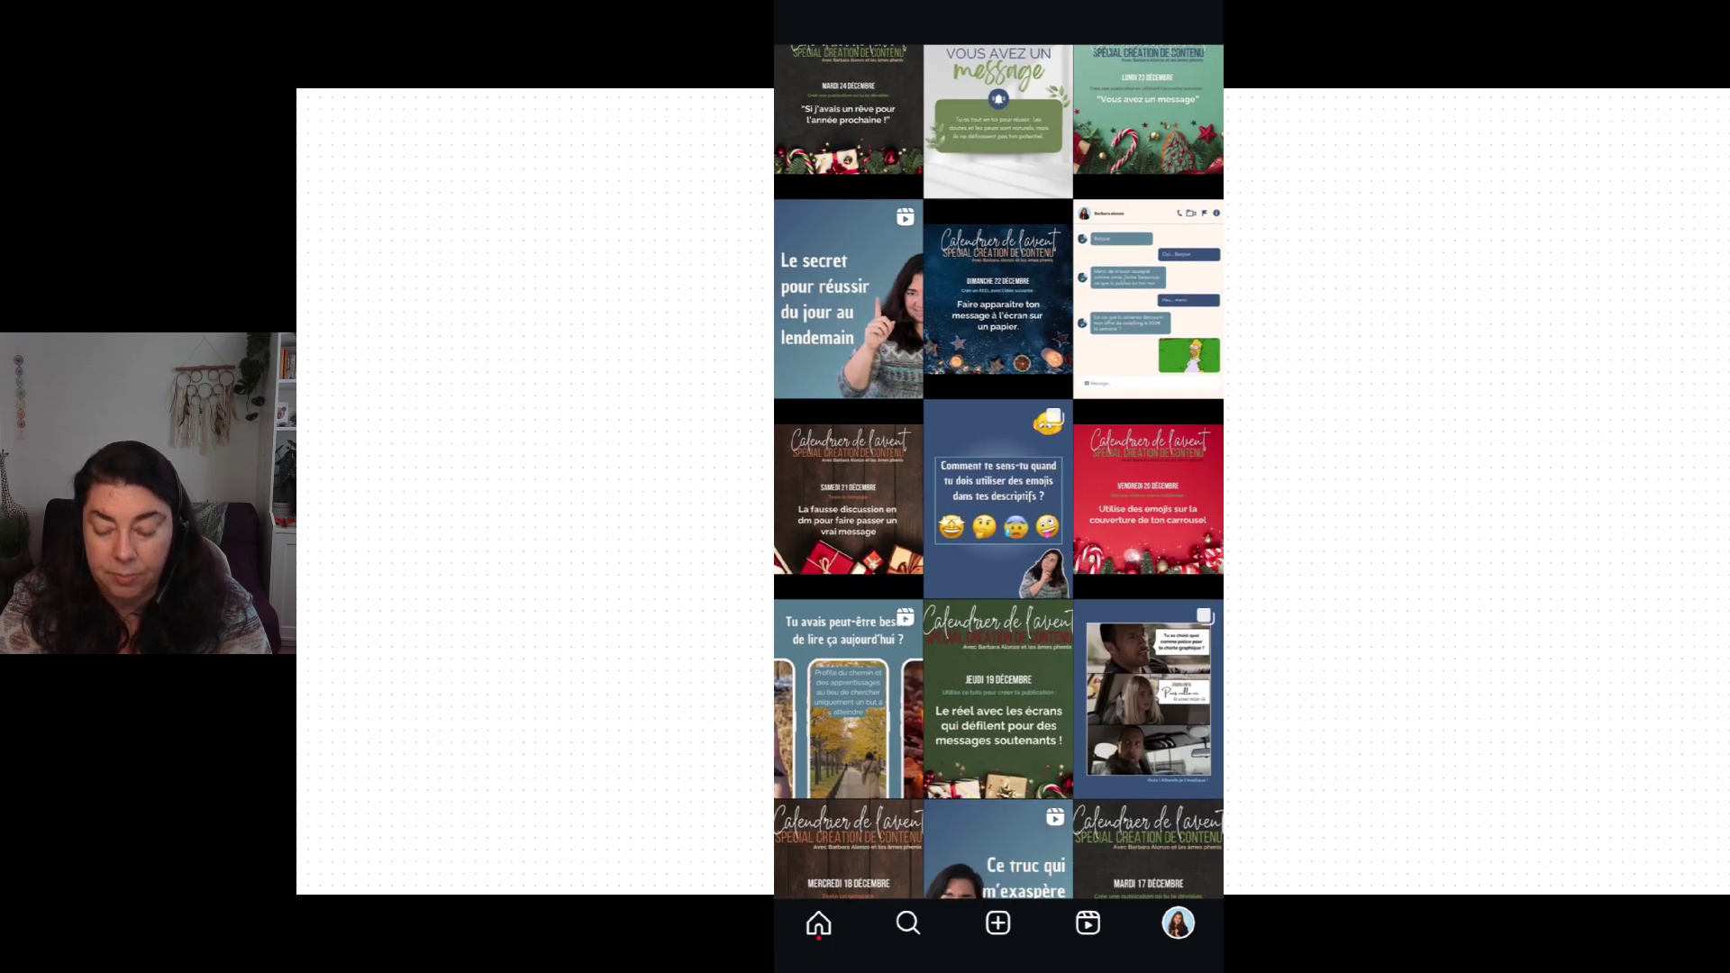